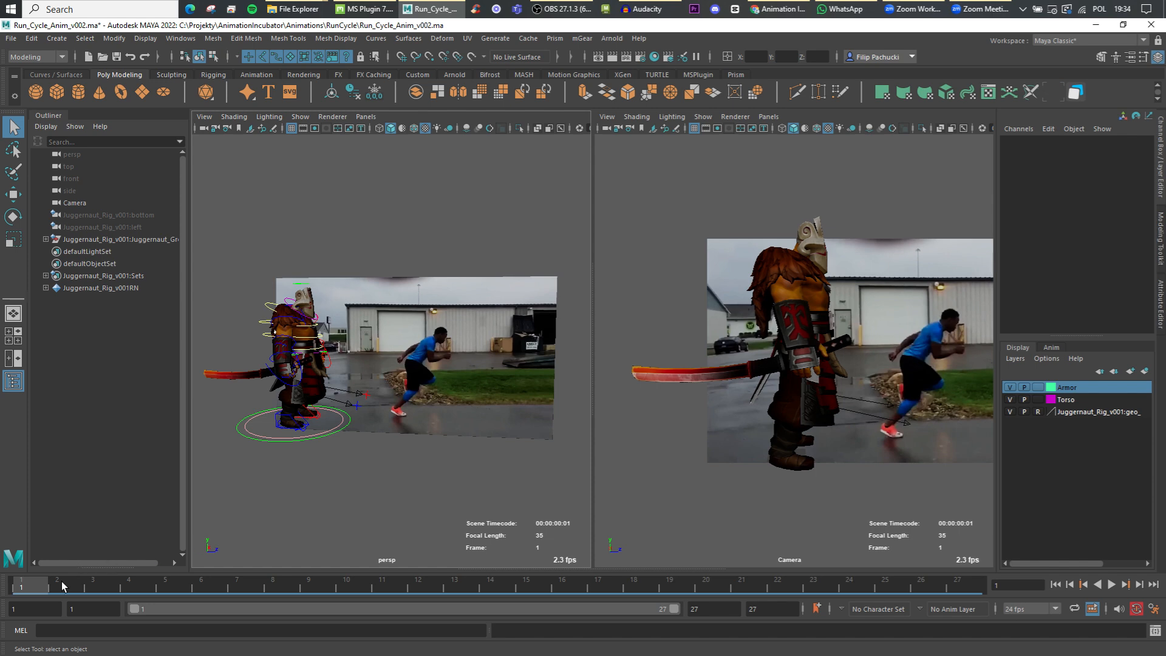
Play and scrub through the run reference, and inspect the character rig from behind, the side and the front
key("alt+v")
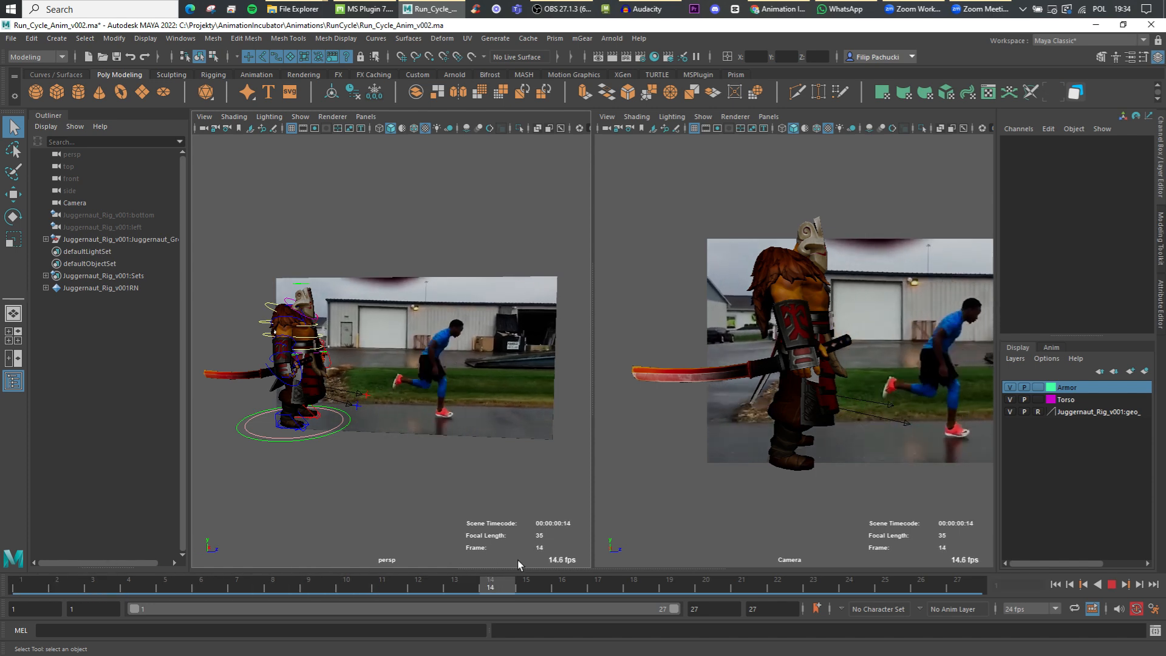
left_click(952, 572)
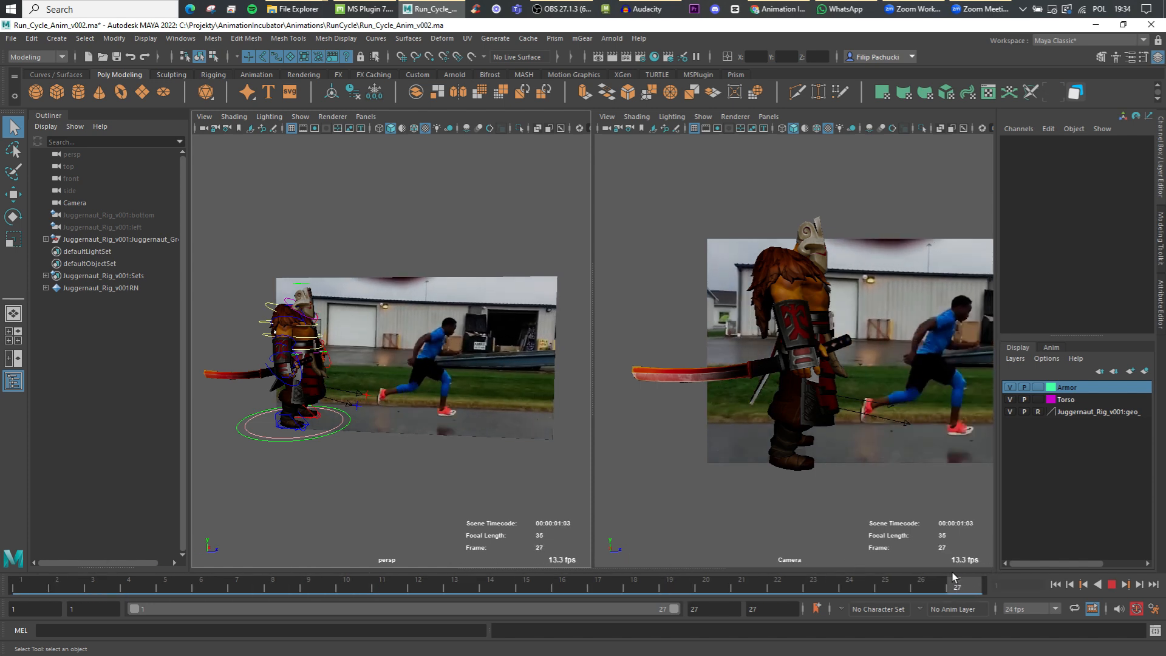
mouse_move(952, 572)
left_mouse_down()
mouse_move(546, 592)
mouse_move(91, 587)
mouse_move(18, 601)
mouse_move(326, 596)
left_mouse_up()
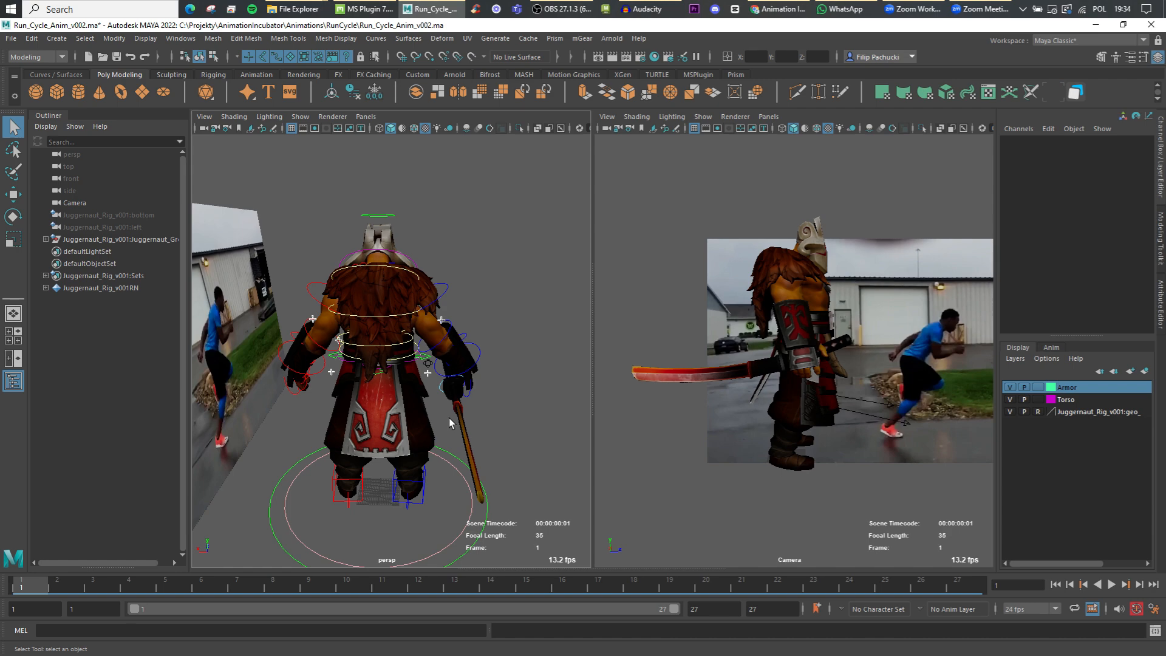
left_click_drag(517, 373, 481, 314, "alt")
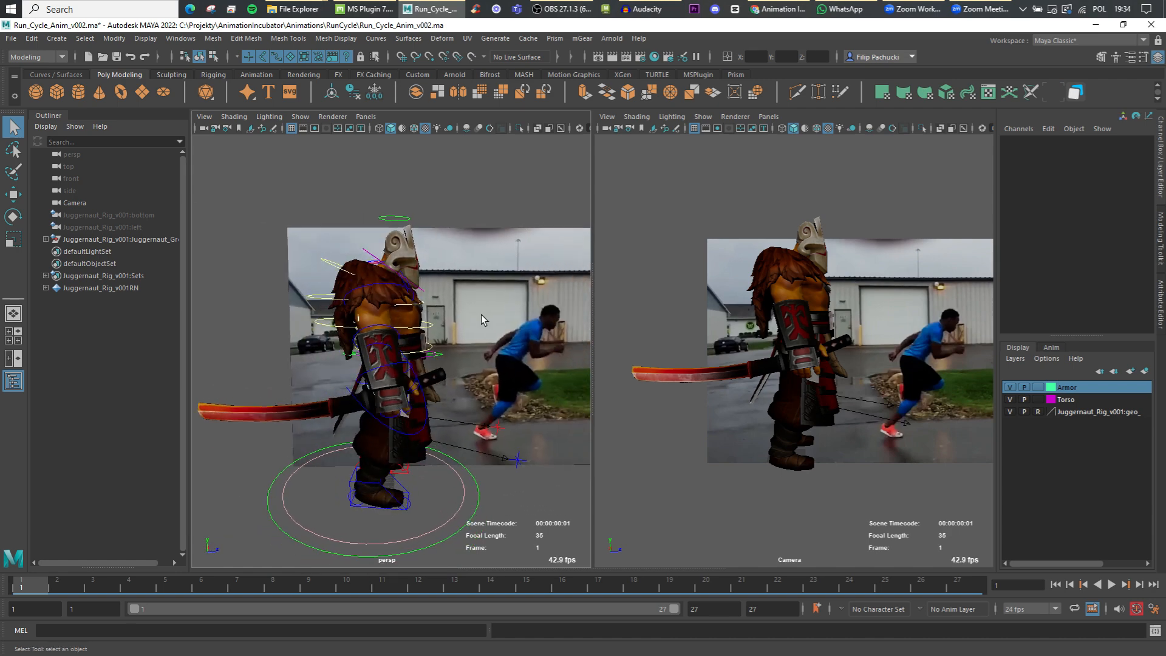
left_click_drag(501, 363, 468, 411, "alt")
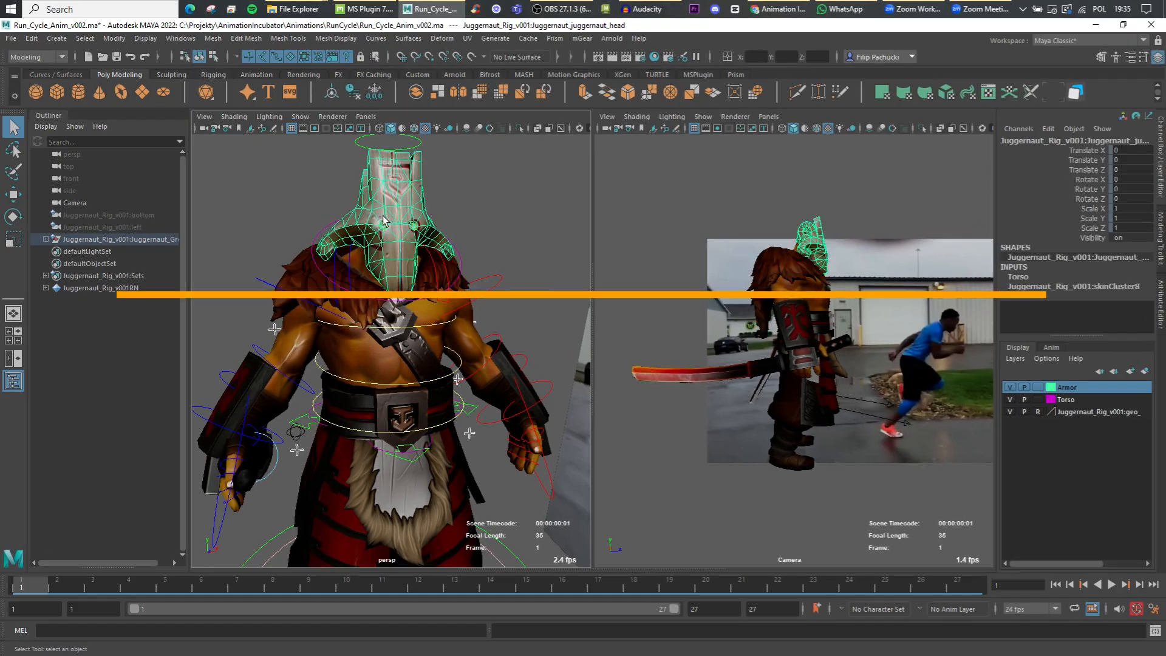
Pick the character's back fur, chest belt, body and leg armor meshes one by one to identify the separate parts
left_click(301, 271)
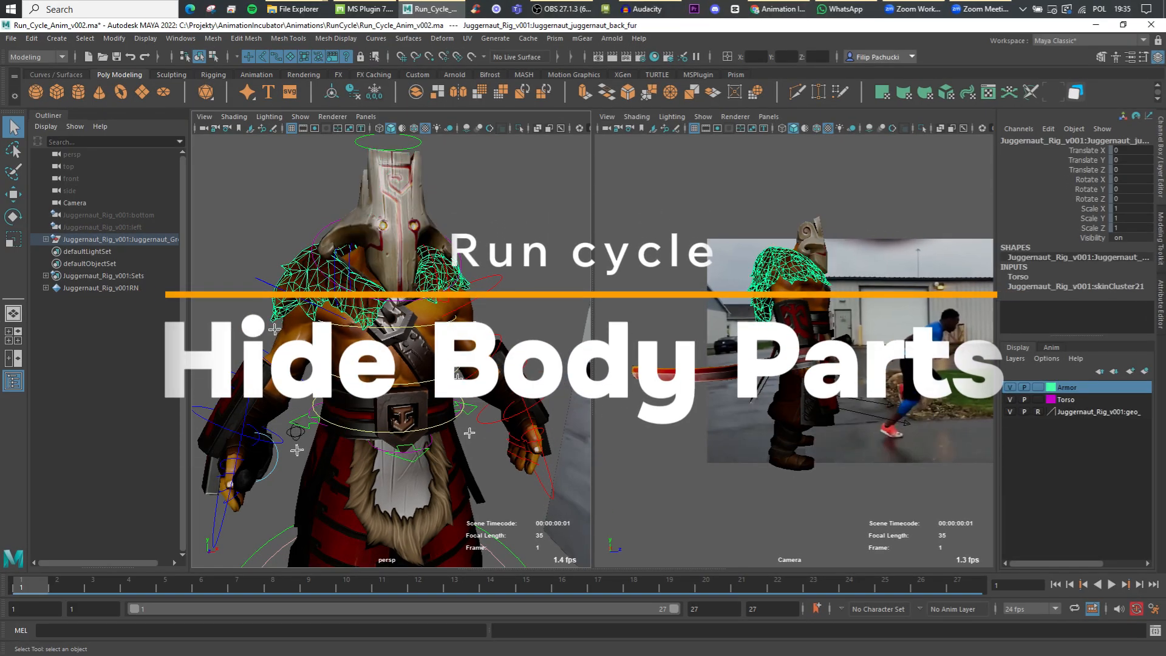
left_click(407, 352)
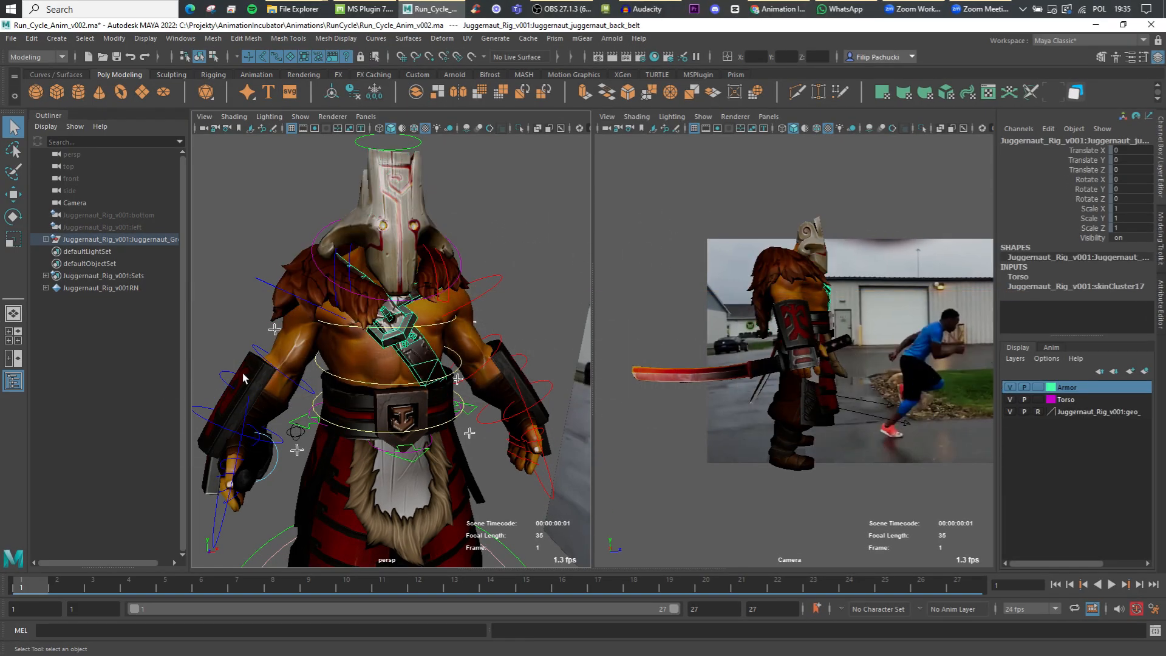
left_click(355, 337)
scroll(354, 384, "down", 2)
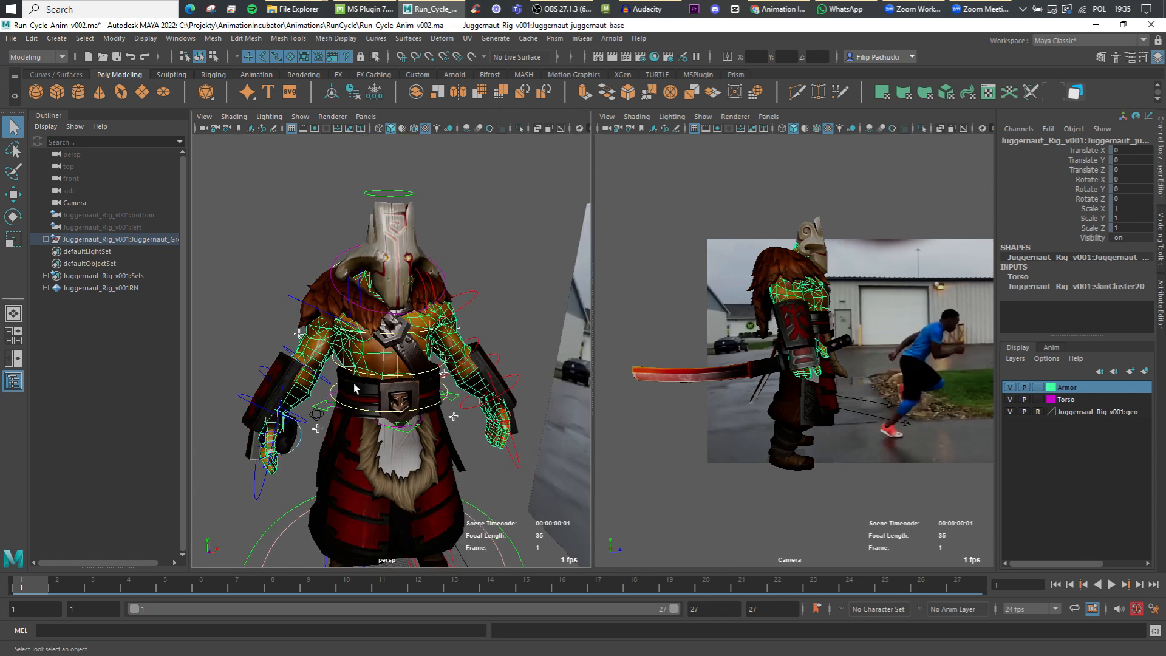
left_click_drag(370, 427, 363, 416, "alt")
left_click_drag(387, 465, 393, 449, "alt")
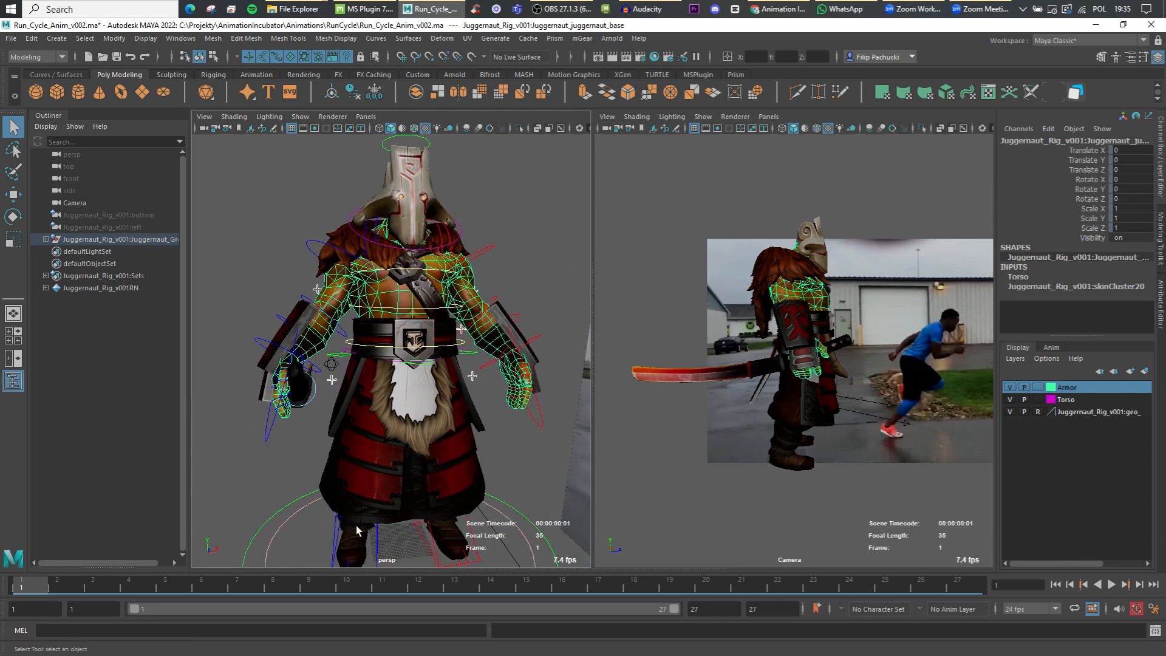
left_click(473, 340)
left_click(373, 396)
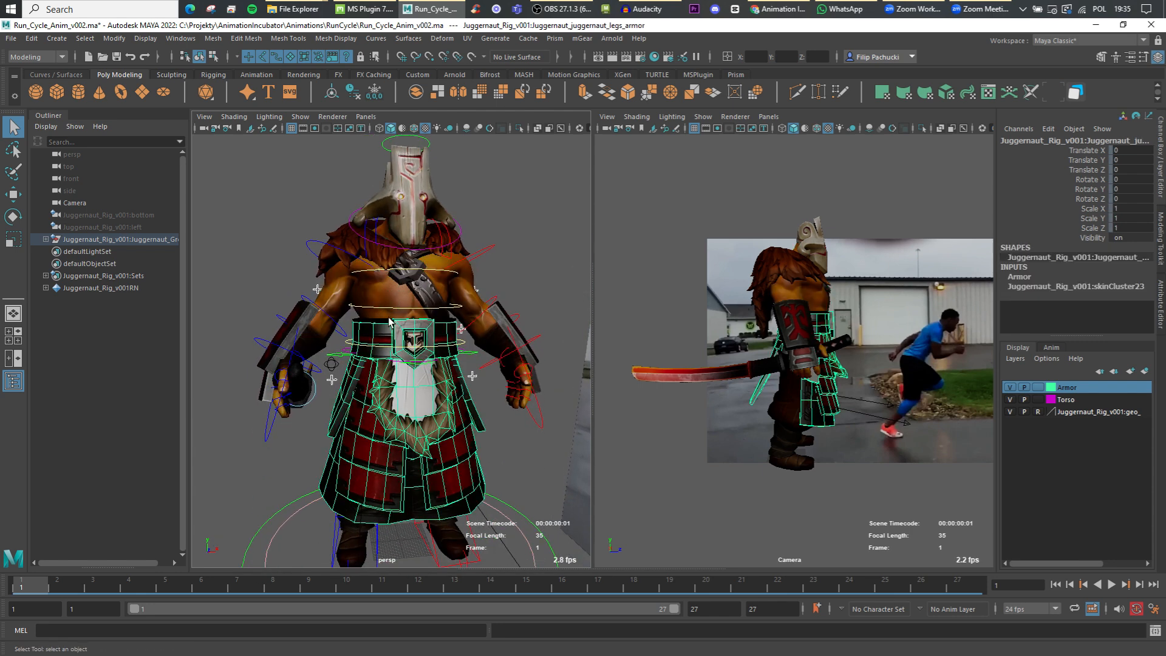
Hide the Armor and Torso display layers so only the character's legs are shown
left_click(377, 299)
left_click(1011, 388)
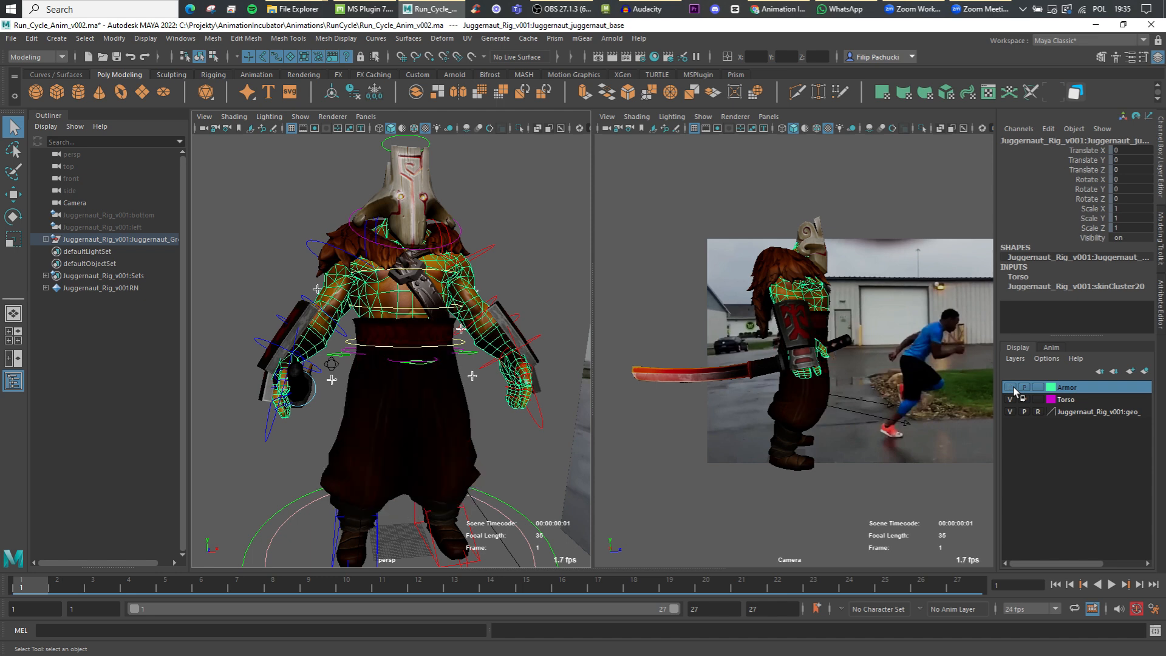
left_click(1011, 400)
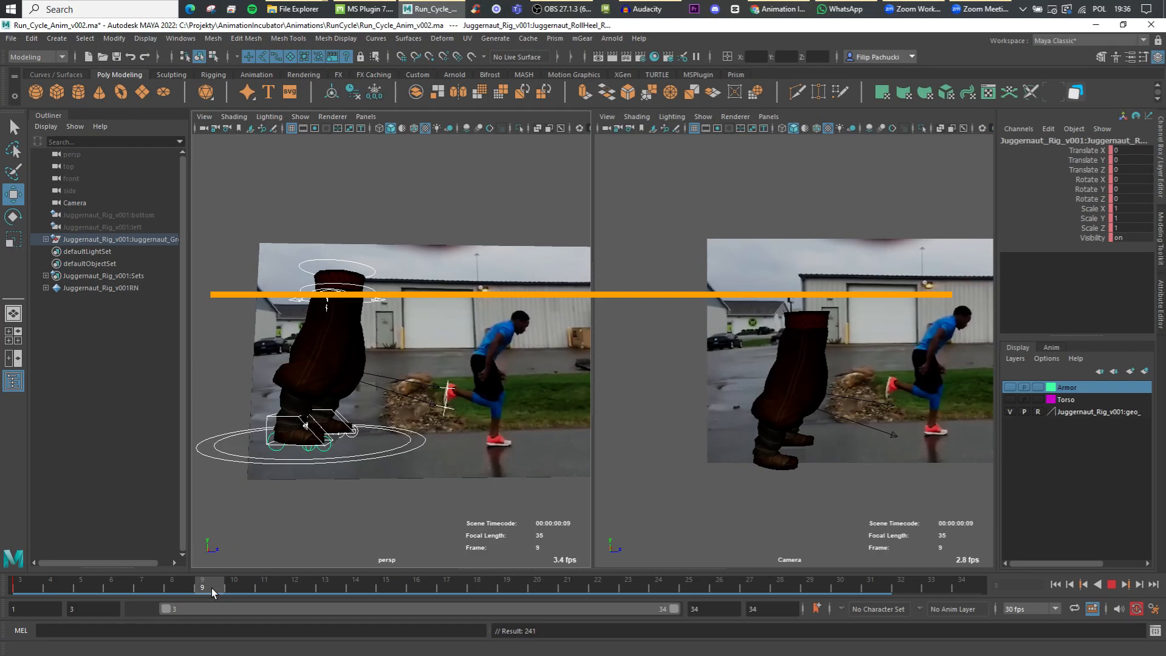
Scrub the run reference and key all the controls on the pose frames 9, 27 and 31
left_click(202, 587)
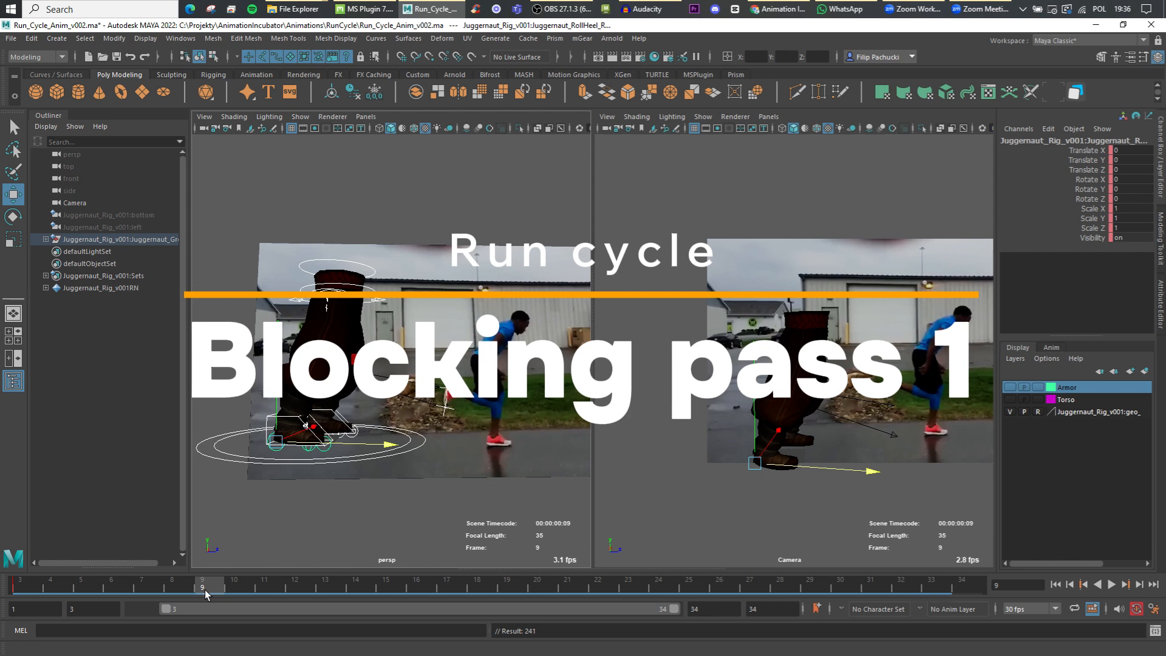
left_click_drag(205, 589, 747, 588)
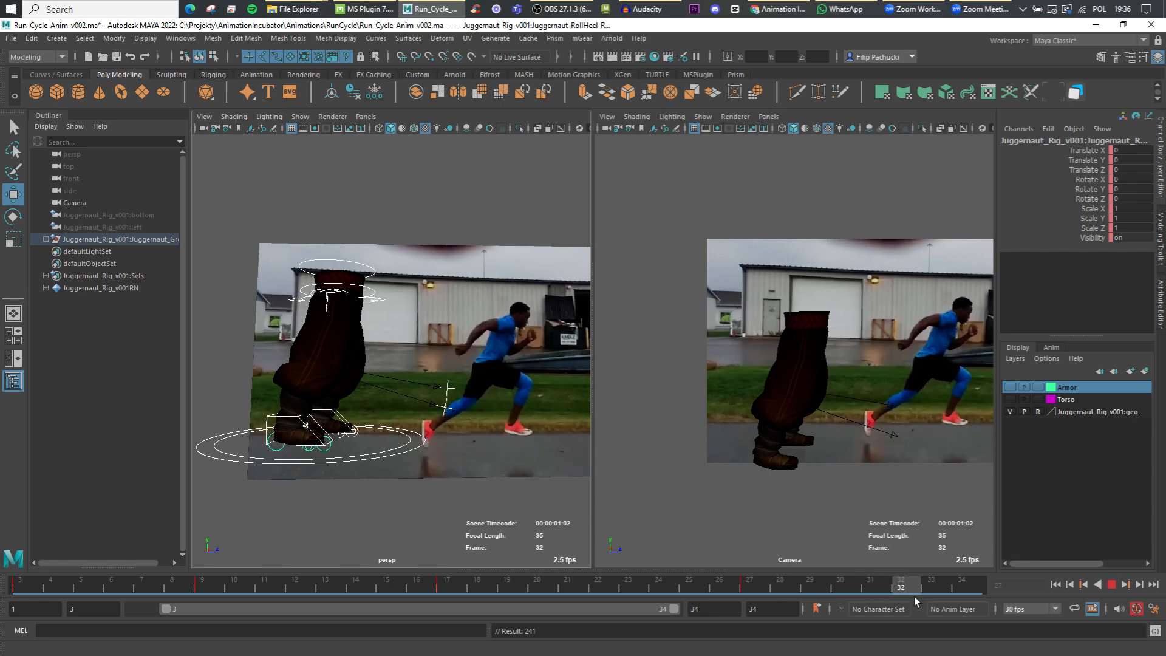
key("Escape")
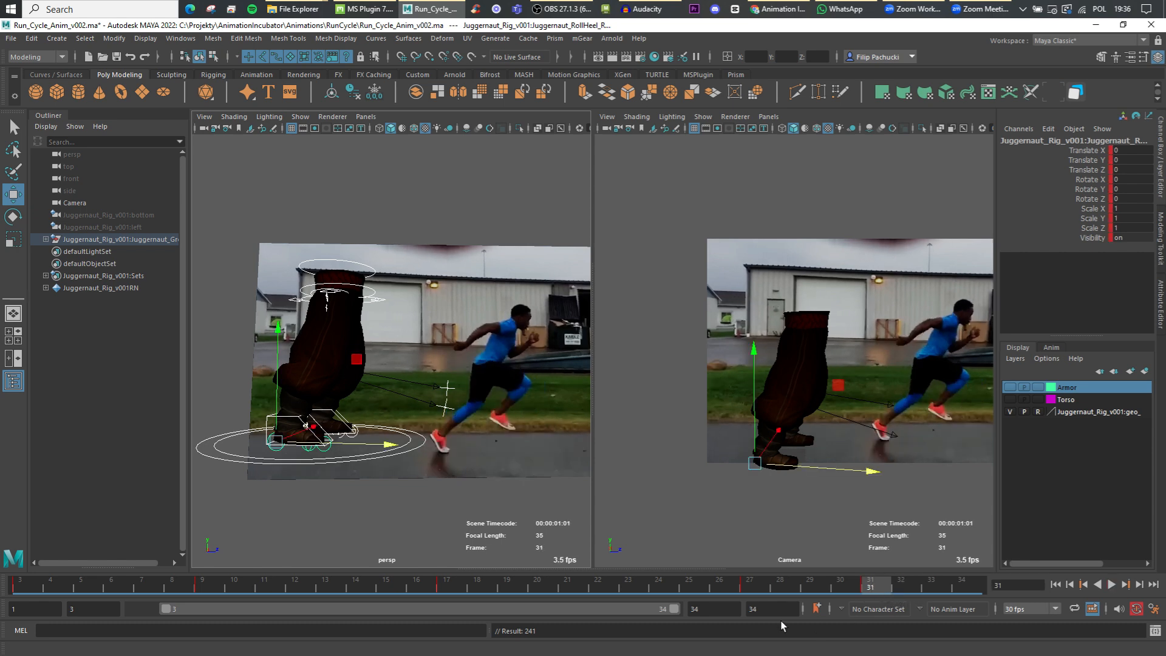
At frame 3, tilt the hip root control forward to match the runner, and maximize the perspective view
left_click(23, 587)
middle_click_drag(298, 404, 374, 394, "alt")
right_click_drag(374, 394, 417, 312, "alt")
middle_click_drag(418, 313, 420, 338, "alt")
left_click(451, 298)
key("e")
left_click_drag(452, 301, 546, 306)
key("w")
key("space")
Rotate the foot control at frame 3 to match the runner's contact pose
left_click(454, 418)
key("e")
left_click_drag(534, 340, 524, 389)
key("w")
At frame 9, raise the right IK foot behind the body and rotate it about 99 degrees in X
left_click_drag(41, 590, 206, 587)
left_click(397, 416)
left_click_drag(473, 331, 418, 277)
key("e")
left_click_drag(458, 303, 456, 377)
left_click_drag(476, 379, 456, 387, "alt")
key("w")
left_click_drag(416, 448, 419, 433)
left_click_drag(460, 419, 473, 403, "alt")
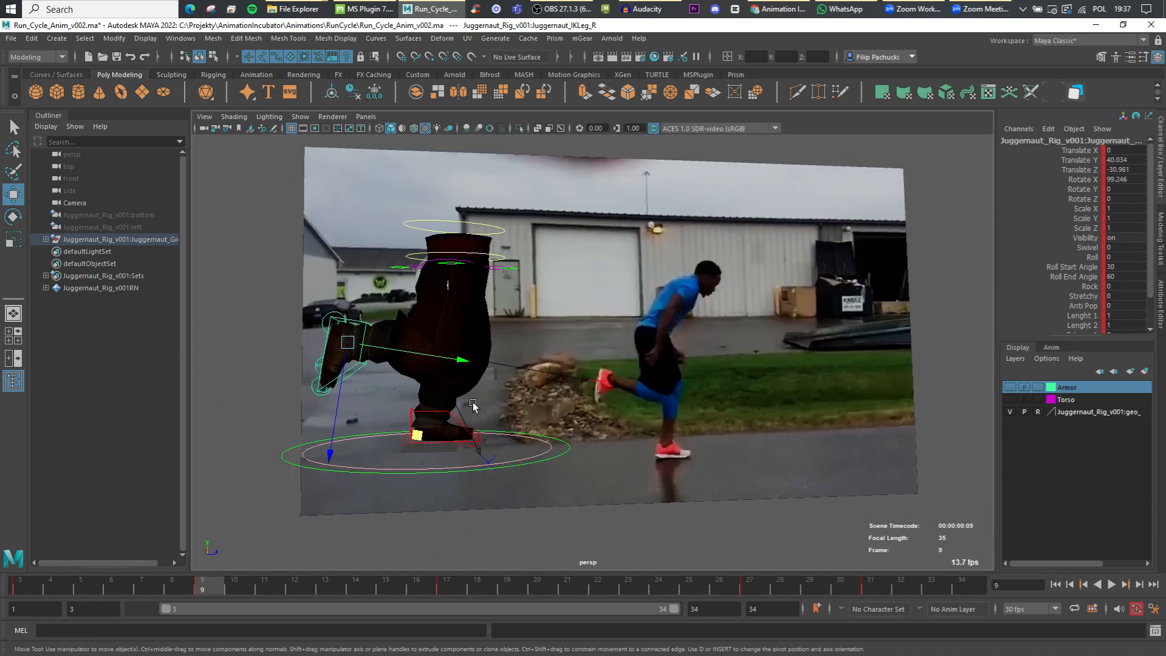
Key the planted left IK foot at frame 9 and slide it forward beneath the hips
left_click(448, 419)
mouse_move(206, 585)
left_mouse_down()
mouse_move(27, 585)
mouse_move(209, 586)
left_mouse_up()
key("s")
left_click_drag(491, 427, 516, 426)
Select all the leg controls and key them at frame 13
left_click_drag(209, 586, 330, 586)
mouse_move(546, 315)
left_mouse_down("alt")
mouse_move(502, 341)
mouse_move(565, 322)
left_mouse_up("alt")
left_click_drag(267, 219, 631, 516)
key("s")
Compare the foot placement with frame 3 and slide the left IK foot to about -18 in Z at frame 13
left_click(430, 451)
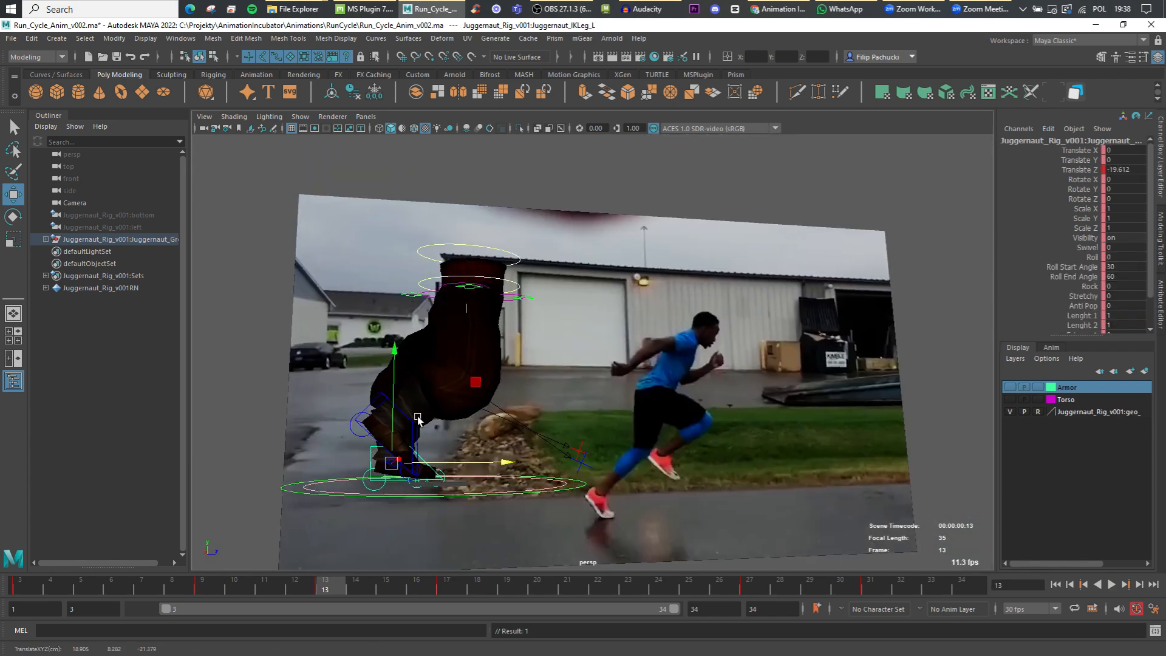
left_click_drag(331, 586, 24, 591)
left_click_drag(522, 365, 559, 352, "alt")
left_click(370, 494)
middle_click_drag(550, 424, 559, 404, "alt")
left_click_drag(23, 589, 331, 589)
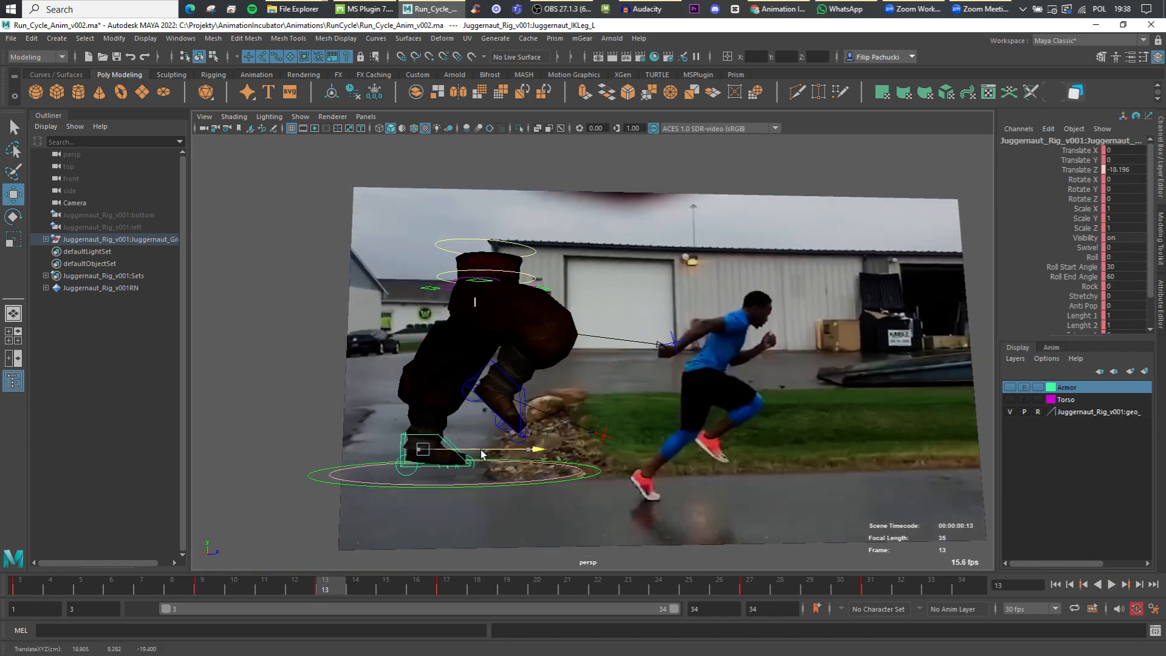
Adjust the position and rotation of the leg controls at frame 13 to match the runner's opposite contact pose
right_click_drag(538, 455, 499, 385, "alt")
key("e")
key("w")
mouse_move(520, 392)
left_mouse_down()
mouse_move(474, 398)
mouse_move(522, 376)
left_mouse_up()
left_click_drag(598, 418, 462, 376)
key("e")
left_click_drag(567, 340, 568, 334)
At frame 3, shift the root control sideways to about -6 in X and adjust the left foot
left_click_drag(331, 588, 23, 589)
left_click(560, 305)
key("w")
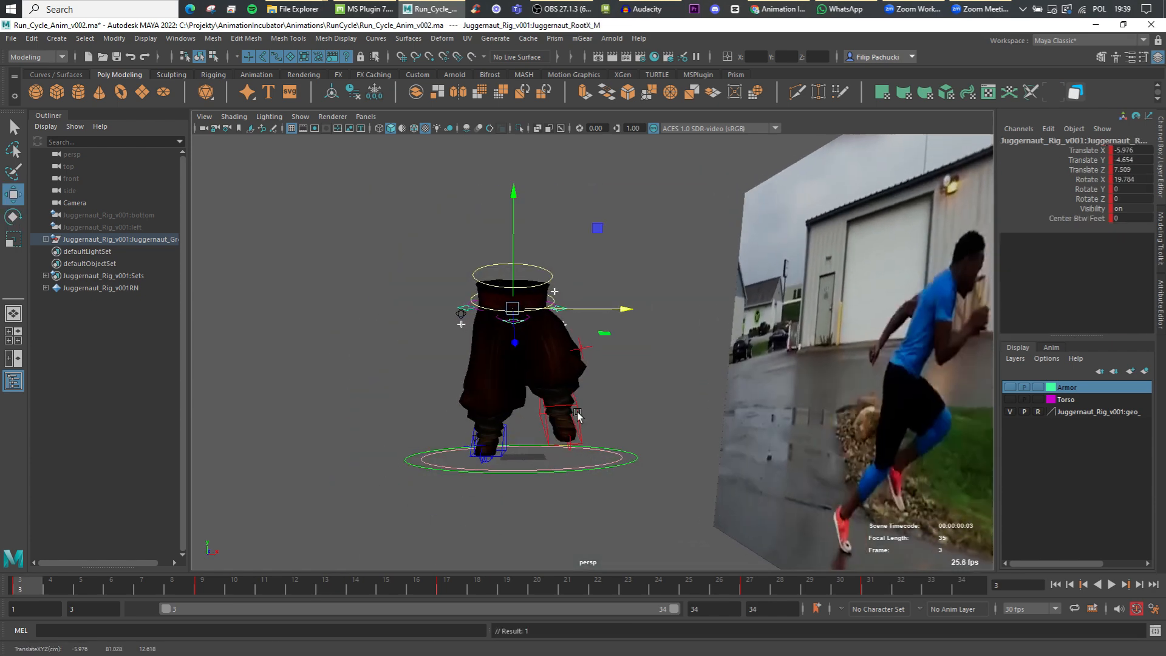
left_click(577, 419)
key("e")
left_click(580, 394)
key("w")
left_click_drag(437, 434, 580, 439, "alt")
At frame 9, rotate the root control forward to about 26 degrees in X
left_click(209, 586)
left_click(564, 295)
key("e")
left_click_drag(565, 297, 580, 373)
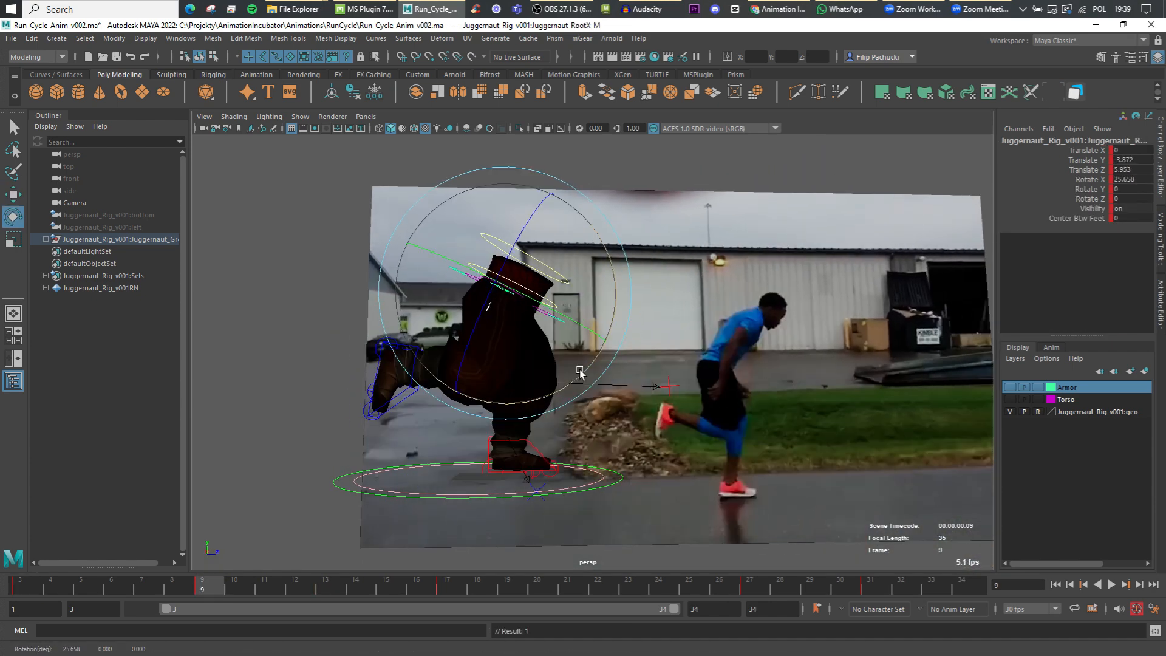
scroll(591, 364, "down", 2)
key("w")
Copy the root control's key from frame 9 and paste it at frame 17
left_click(27, 586)
left_click(209, 587)
left_click(454, 587)
right_click(458, 587)
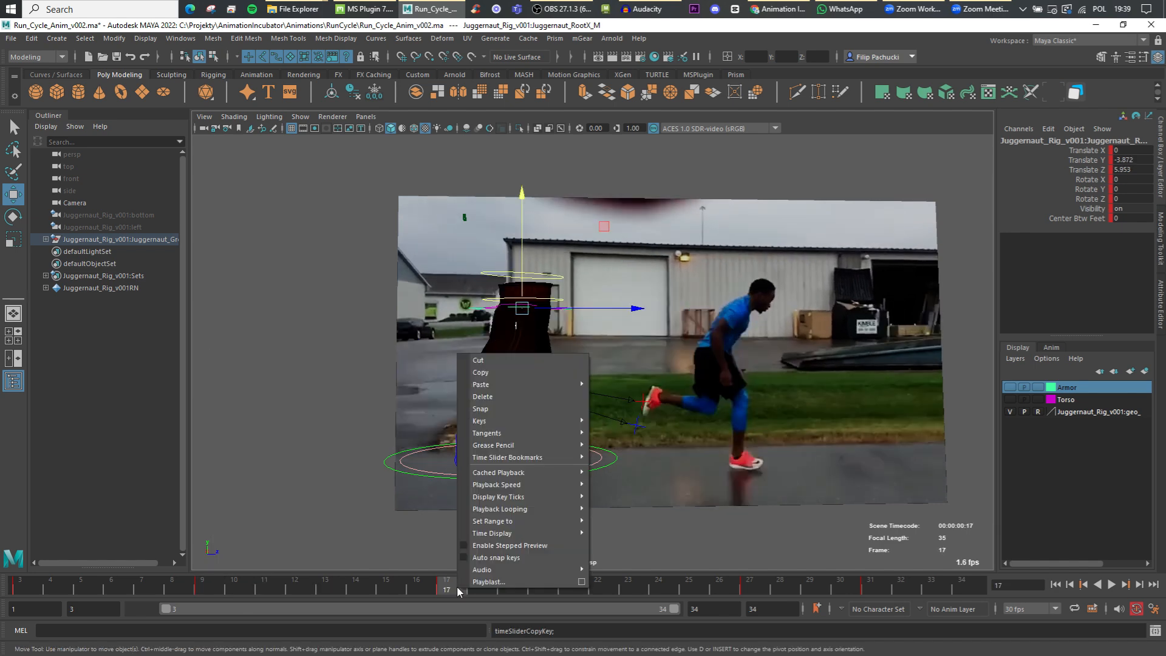
left_click(612, 386)
Raise the left IK foot behind the body at frame 17 for the mirrored passing pose
left_click(514, 454)
left_click(524, 444)
left_click_drag(586, 356, 477, 481)
key("e")
key("w")
At frame 13, set the left IK foot's Rotate X to 0 and lower the foot toward the ground
left_click(331, 586)
left_click_drag(404, 587, 333, 586)
key("e")
left_click(1123, 179)
type("0")
key("Return")
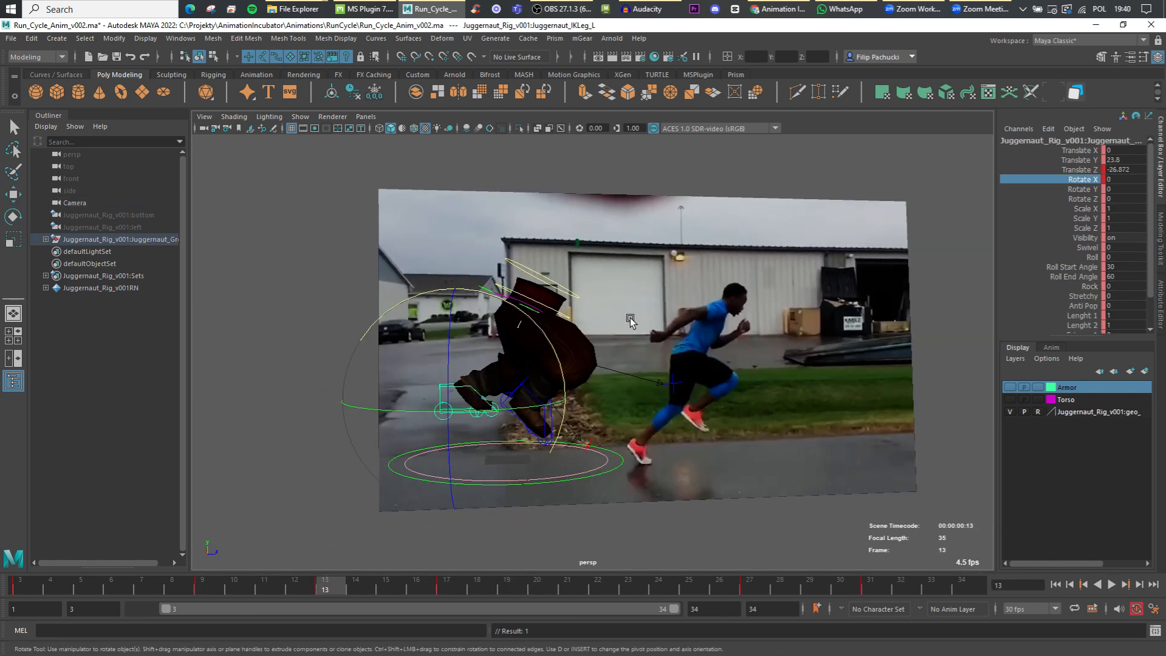
key("w")
left_click_drag(456, 284, 456, 334)
Open the Graph Editor and select all keys on the controls' animation curves
left_click(180, 38)
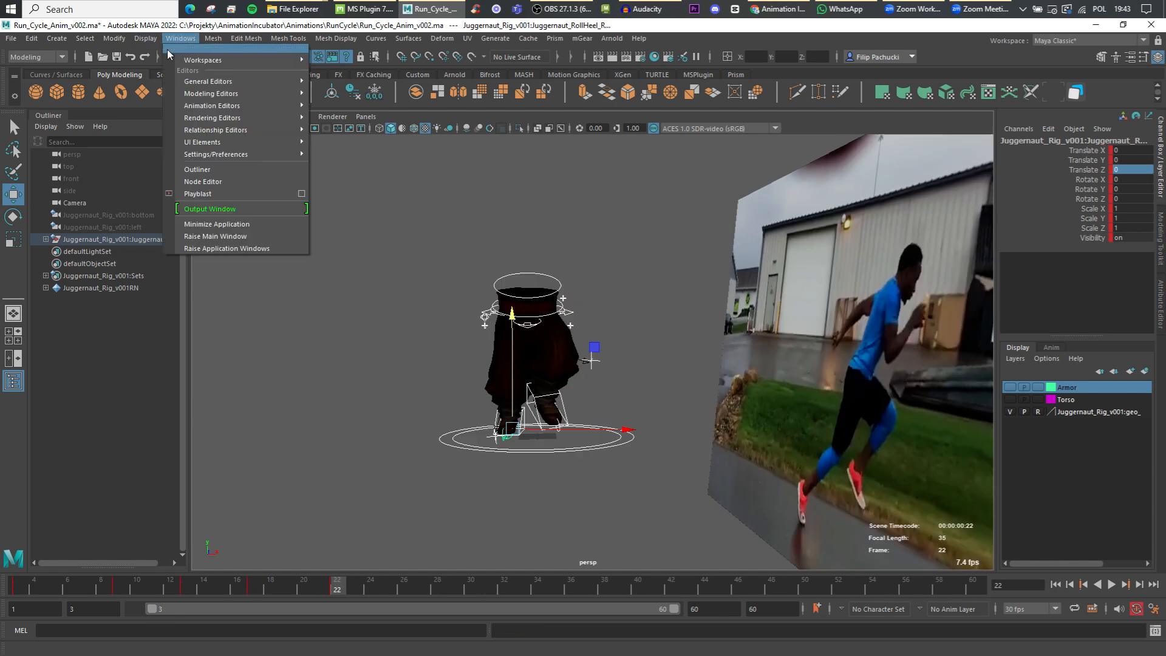
mouse_move(260, 108)
left_click(341, 106)
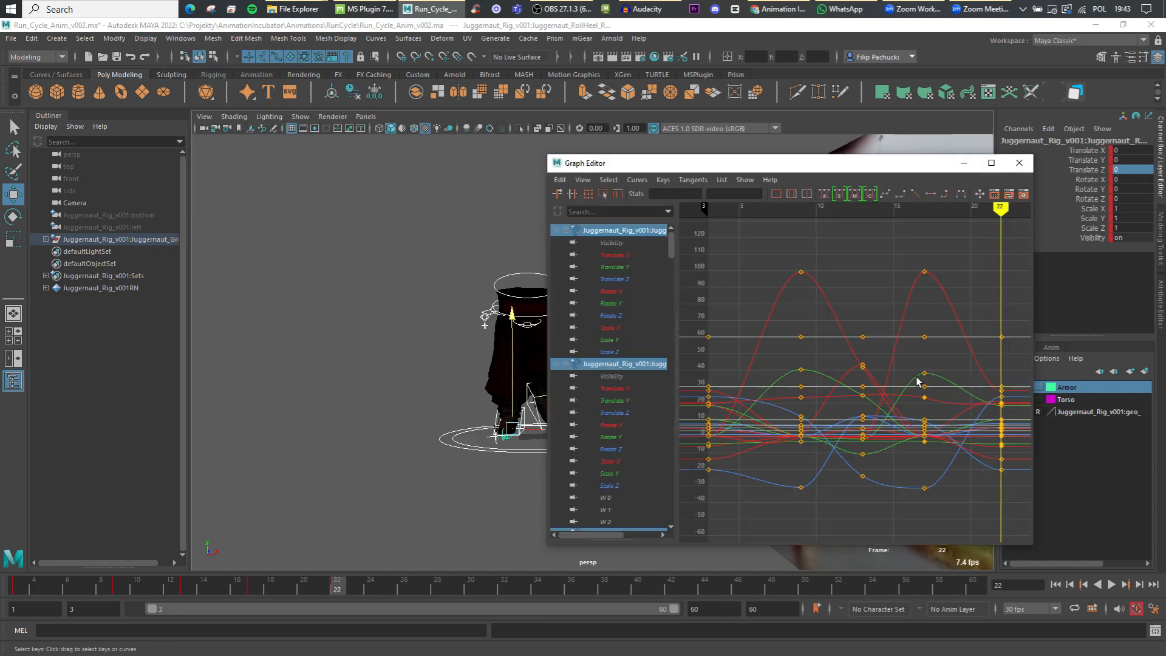
left_click_drag(793, 418, 990, 527)
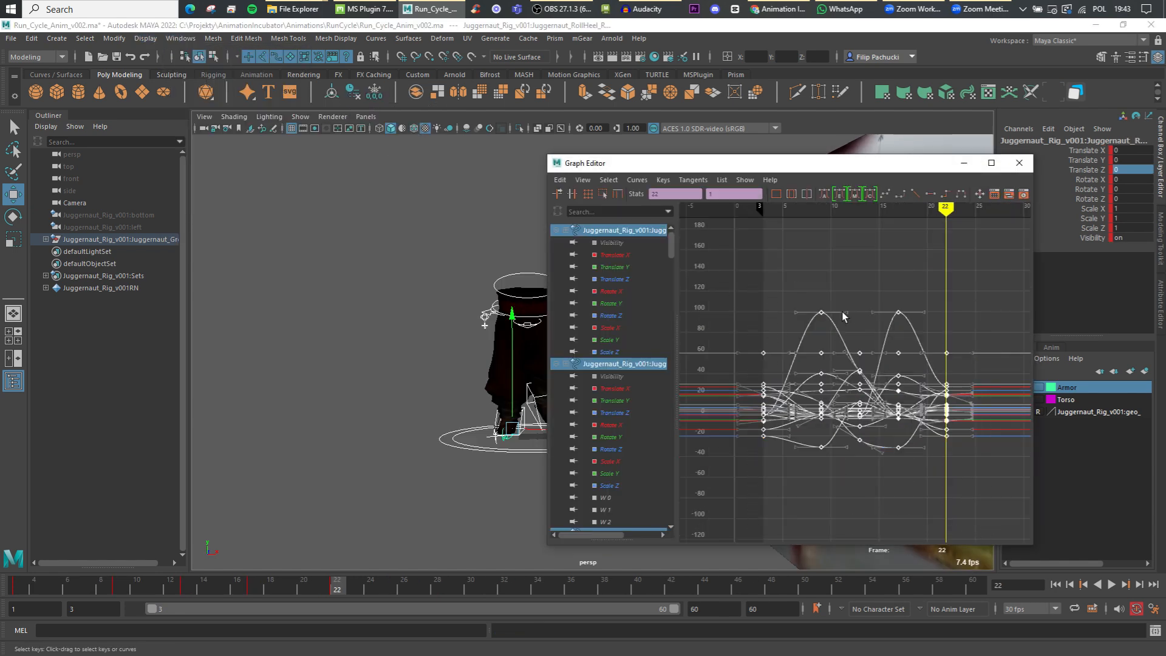
Set the selected curves' post-infinity and pre-infinity to Cycle, close the Graph Editor and play the looping run
left_click(646, 181)
mouse_move(747, 214)
left_click(801, 214)
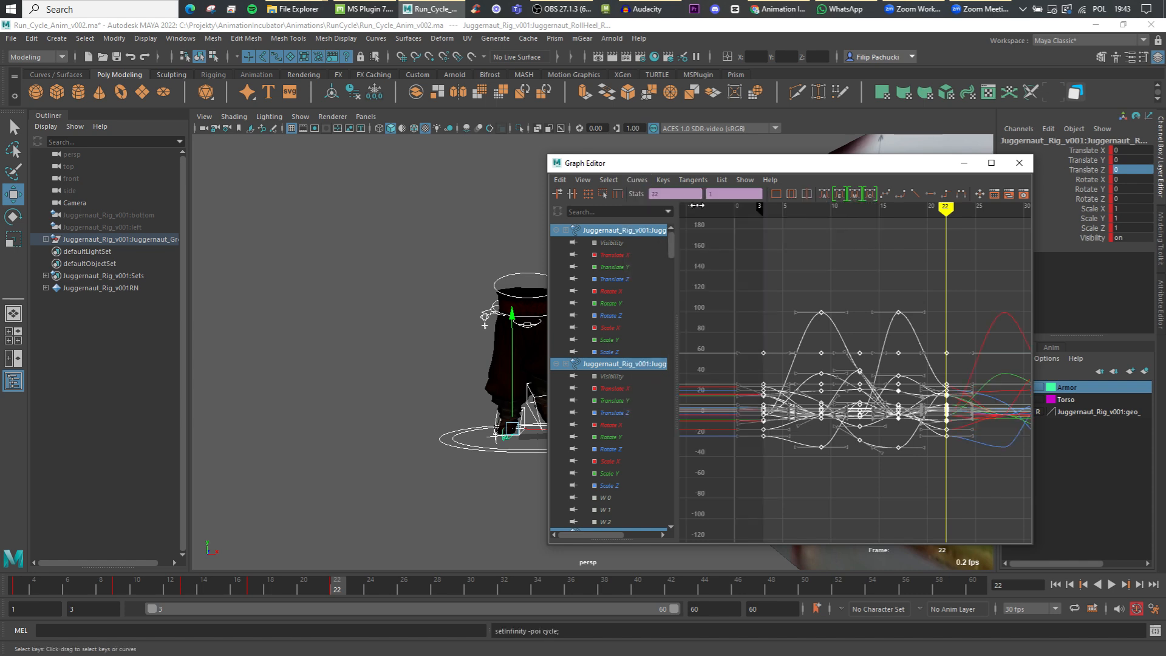
left_click(636, 178)
mouse_move(668, 202)
left_click(799, 205)
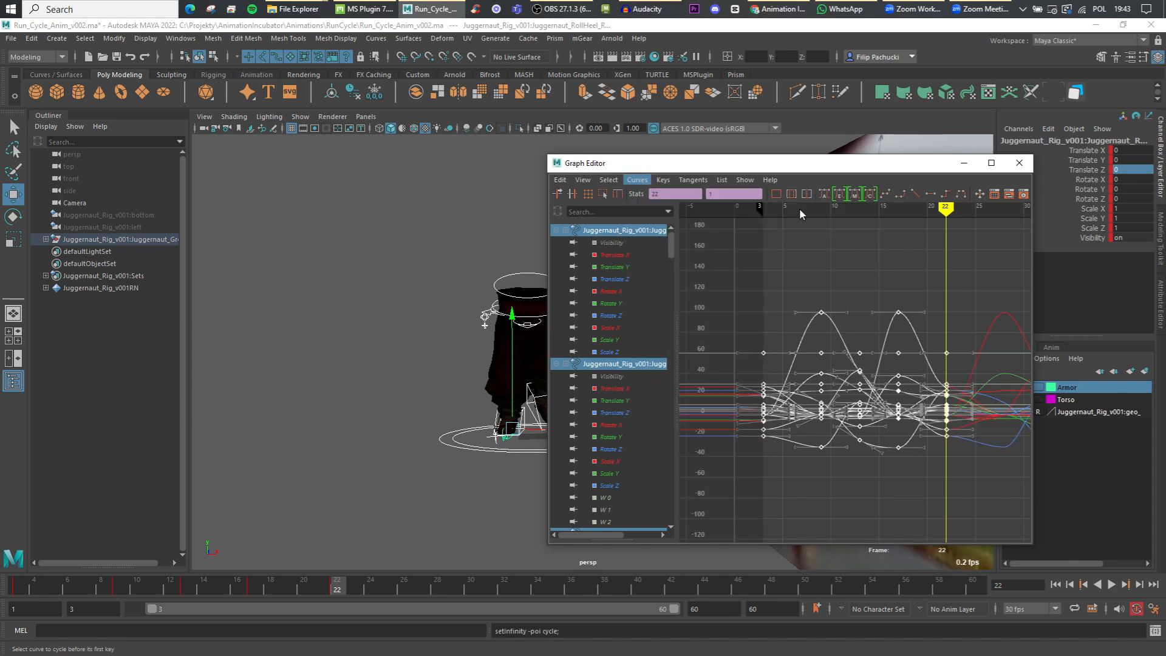
left_click(1019, 163)
left_click(1111, 584)
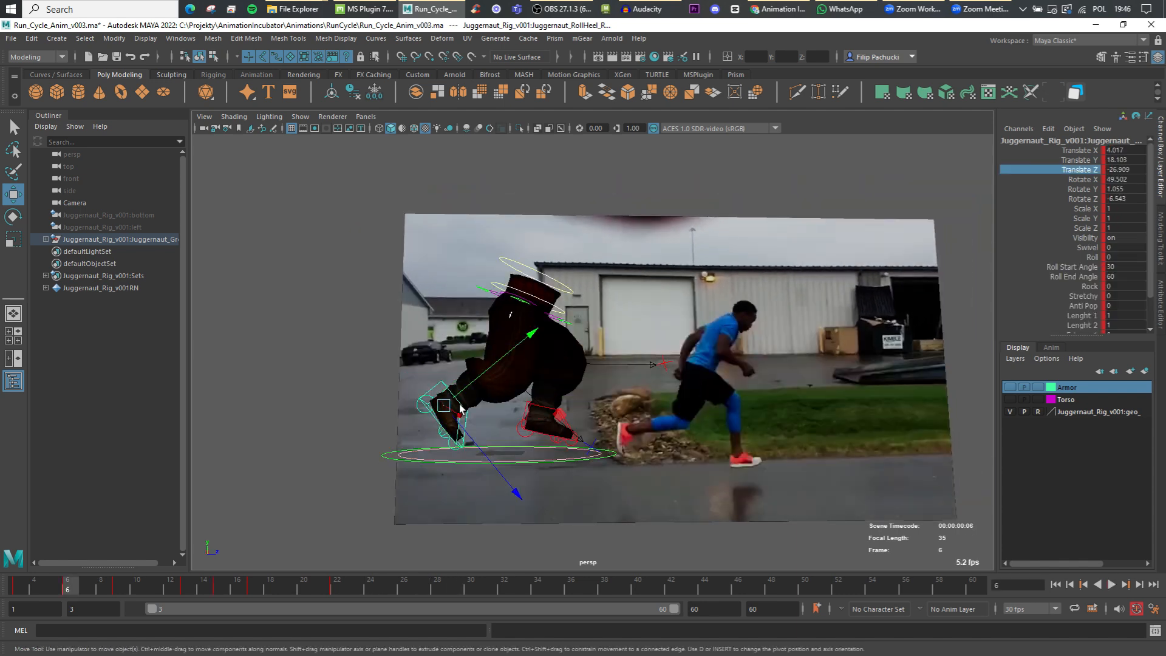
At frame 6, move the right IK foot back to about -42 in Z and rotate it to about 99 degrees in X
left_click_drag(563, 421, 484, 493)
key("e")
key("w")
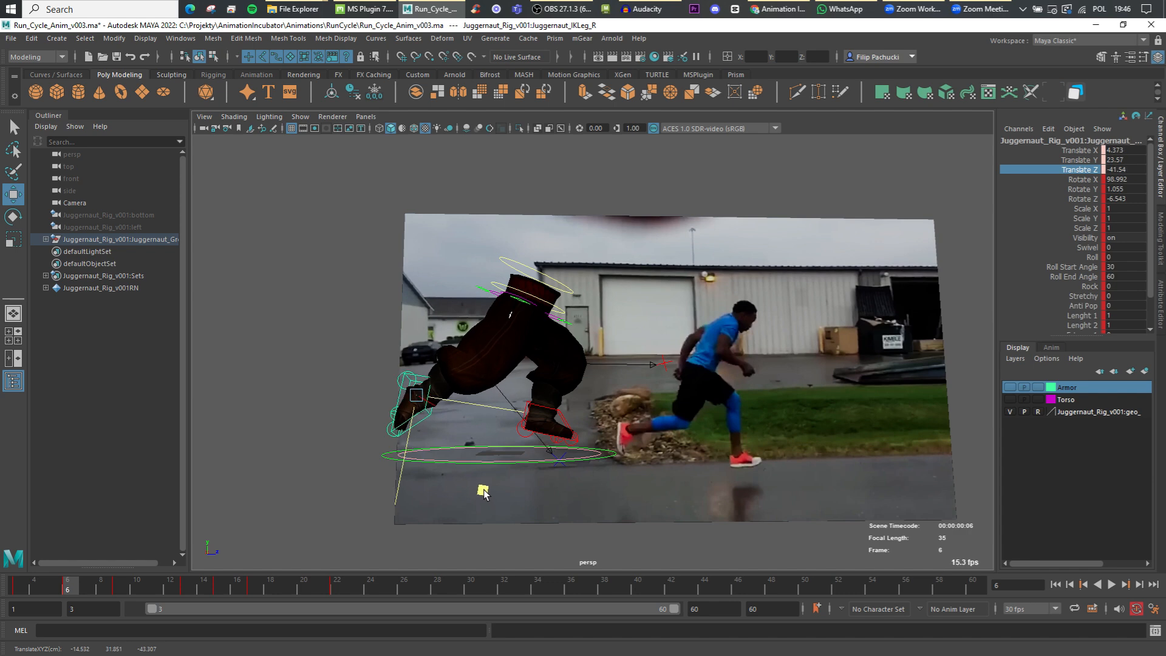
At frame 6, place the left IK foot at about 22 in Y and 25 in Z, rotated about 27 degrees in X
left_click(542, 414)
left_click_drag(639, 360, 643, 339)
key("e")
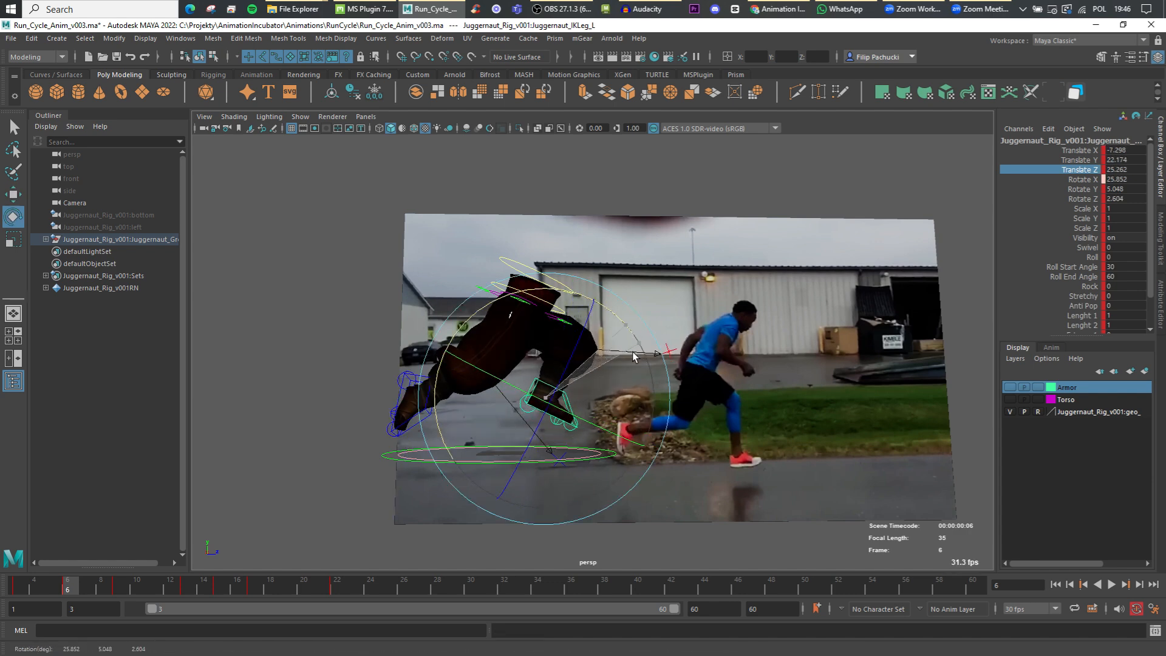
Play back the run to check the legs' motion, and return to frame 6
key("alt+v")
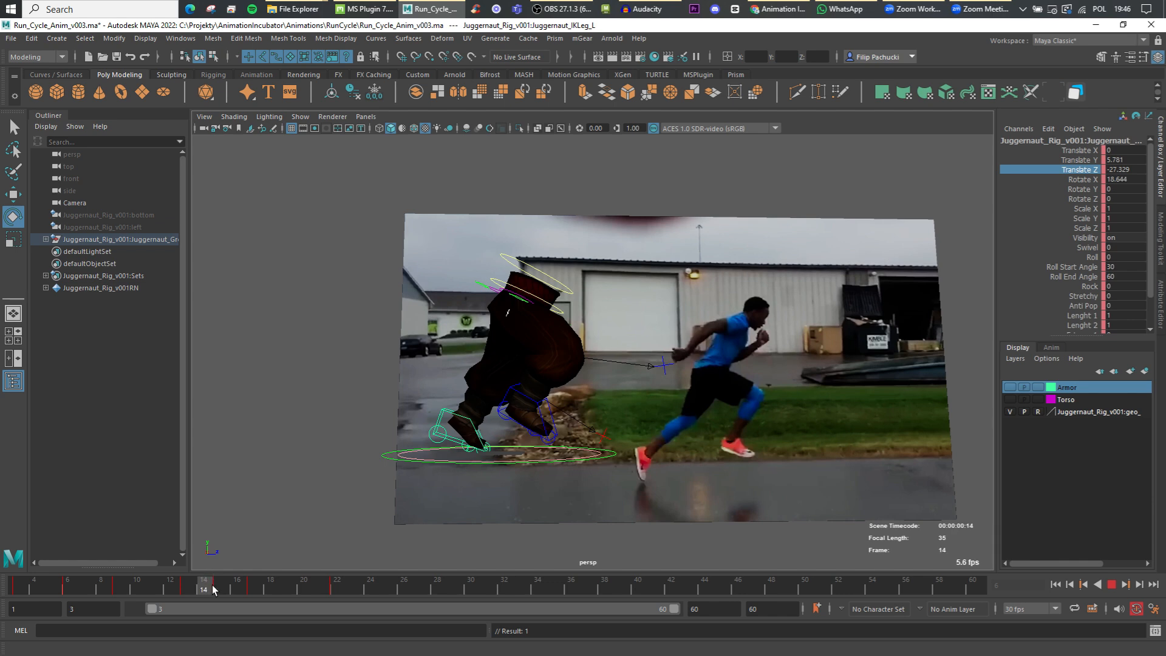
left_click(68, 589)
key("w")
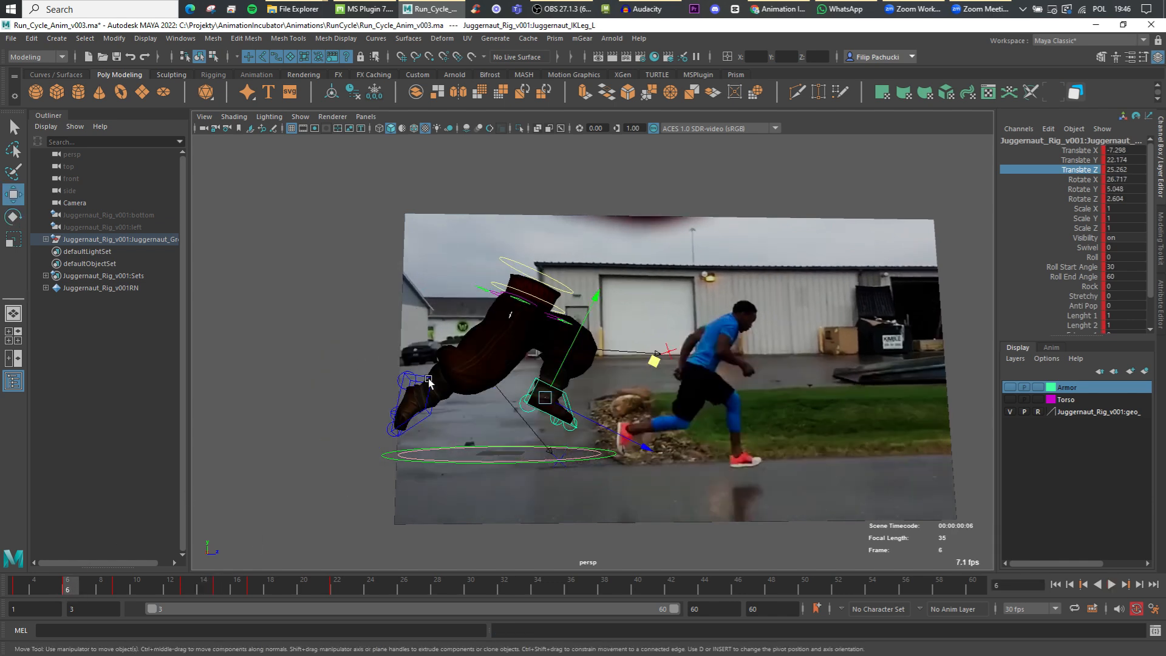
Try shifting the right IK foot through its Translate Y and Translate Z channels at frame 6, undoing each change
left_click(428, 381)
left_click(1084, 160)
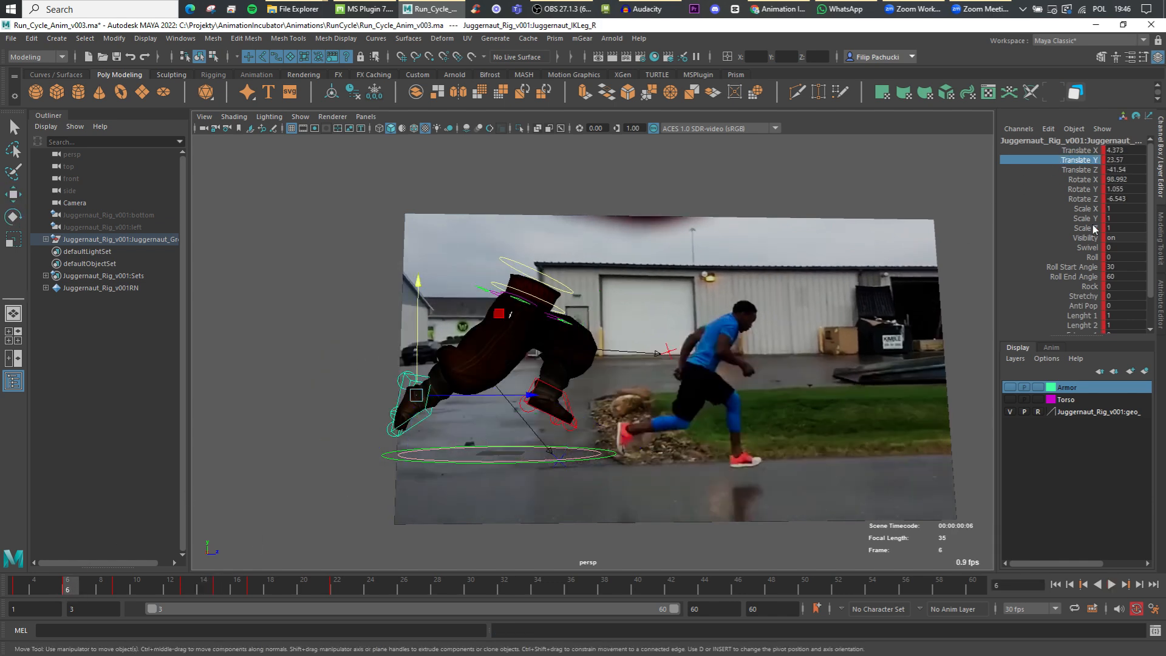
middle_click_drag(632, 182, 766, 184)
key("ctrl+z")
left_click(1090, 170)
middle_click_drag(844, 176, 884, 204)
key("ctrl+z")
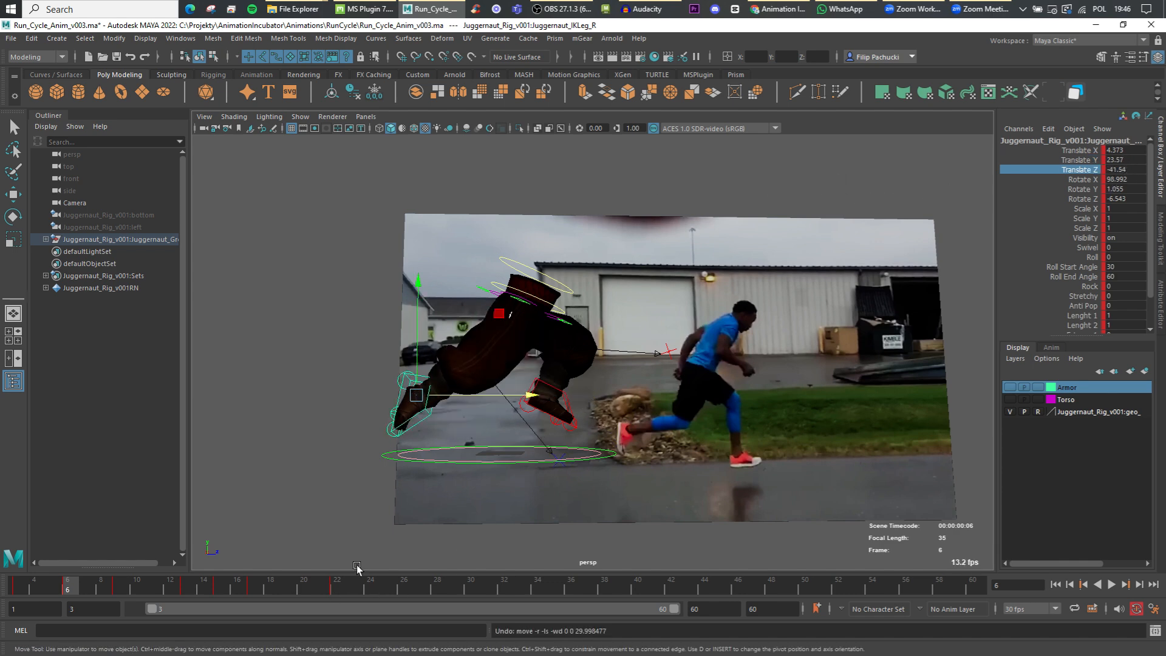
Copy the right IK foot's Translate Z value of -41.54 from frame 6 to the left IK foot at frame 15
left_click(1128, 171)
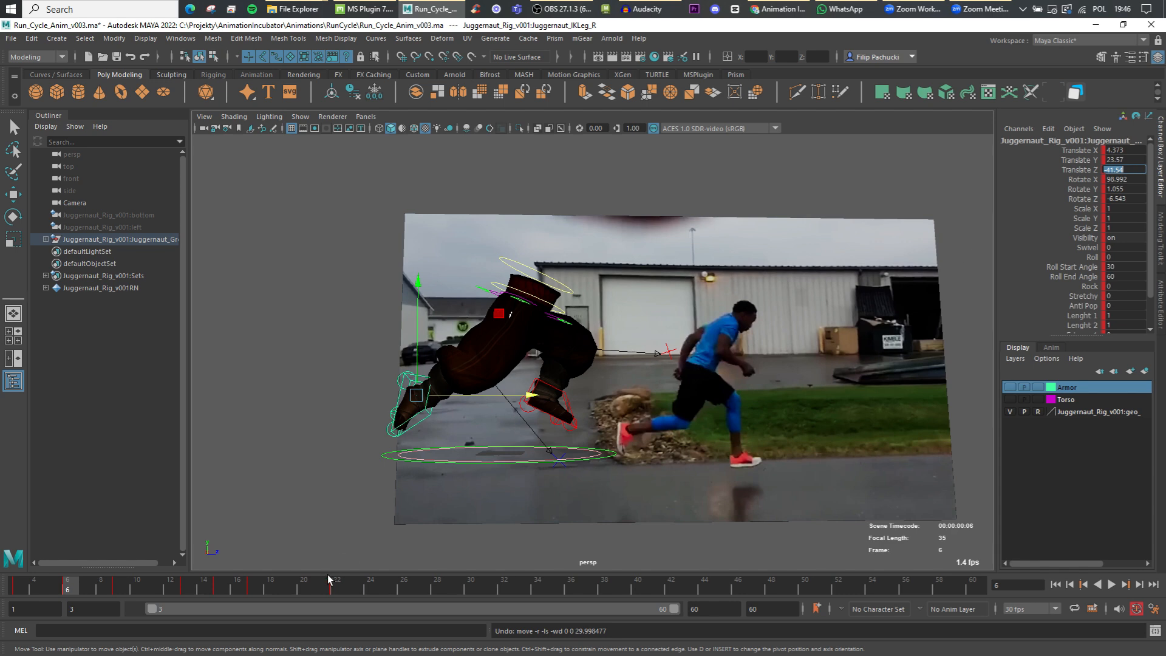
left_click(213, 591)
left_click(457, 392)
key("w")
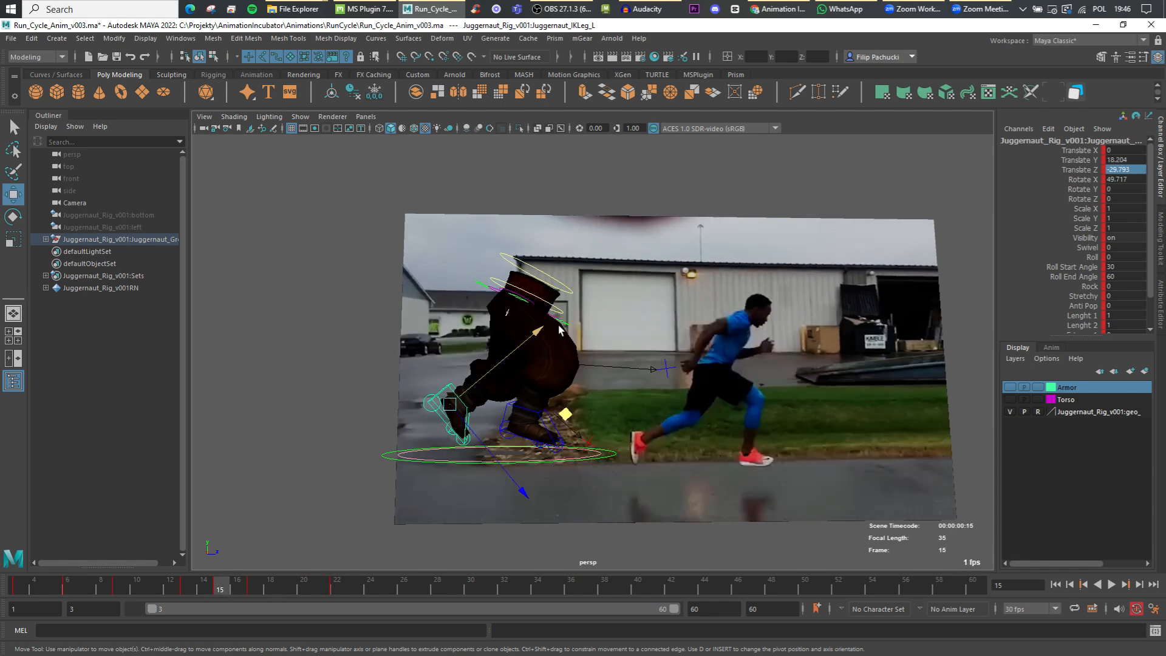
left_click(1096, 170)
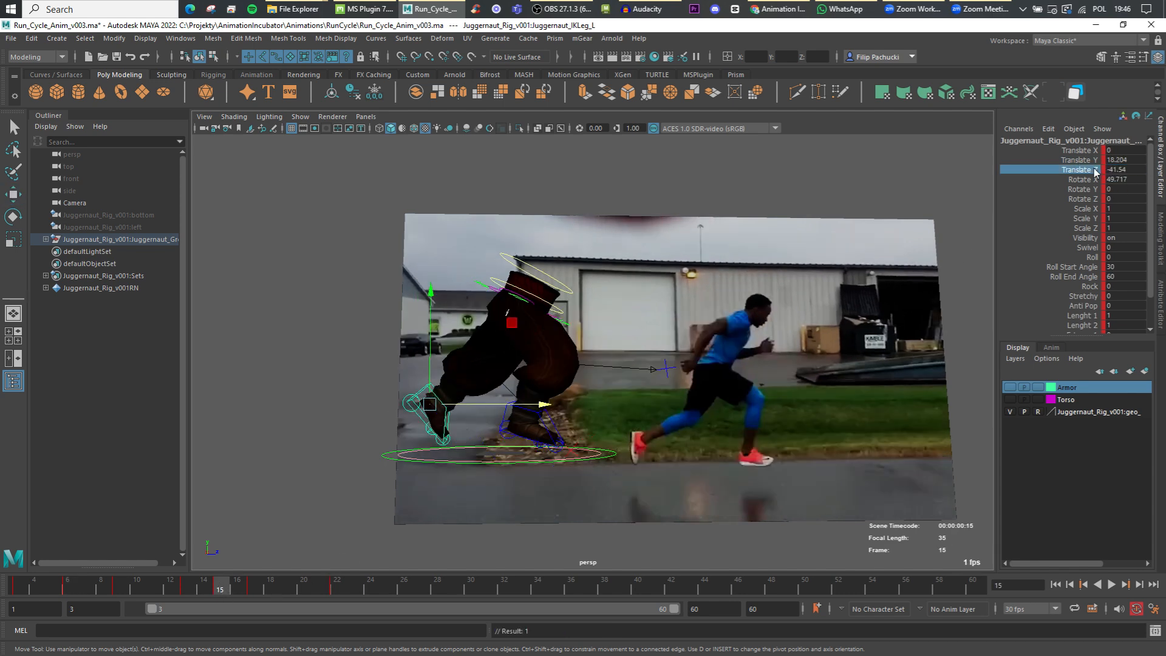
Match frame 6's rear foot at frame 15 by rotating the left IK foot to about 102 degrees in X and raising it to about 31 in Y
left_click(67, 587)
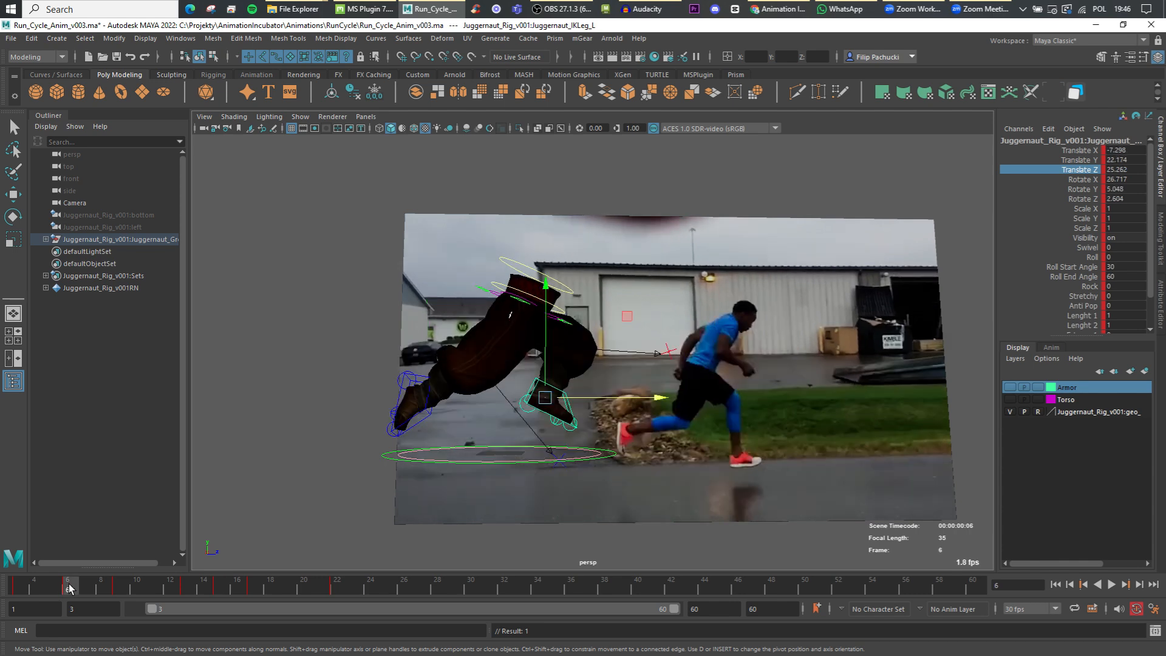
left_click(425, 380)
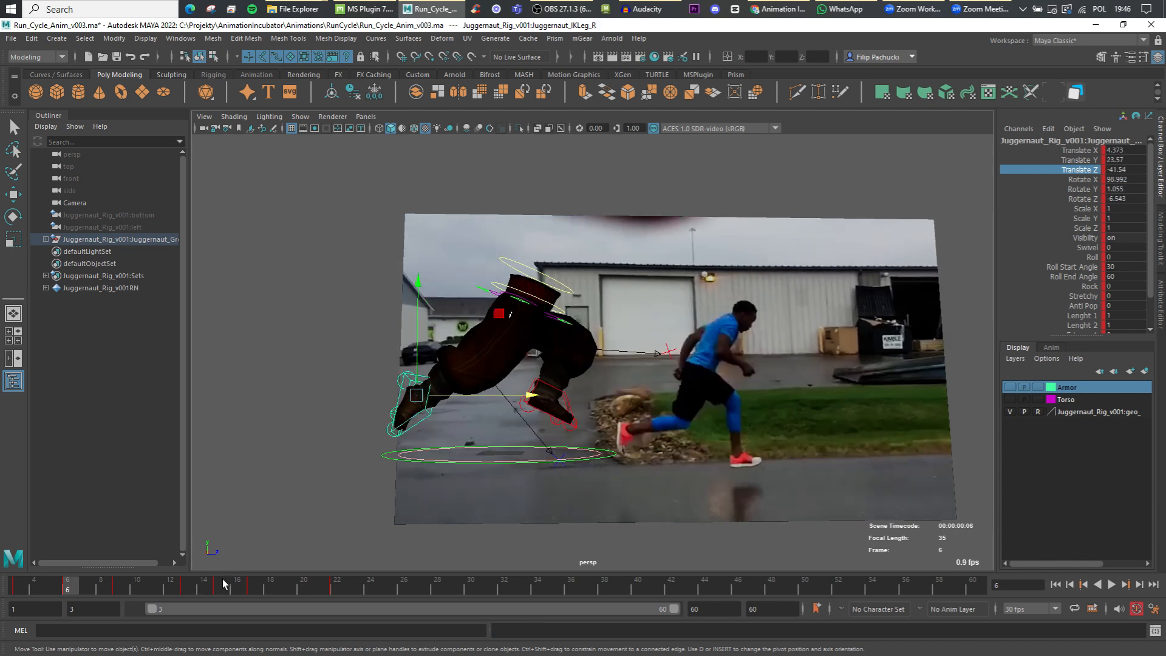
left_click(217, 584)
left_click(436, 400)
key("e")
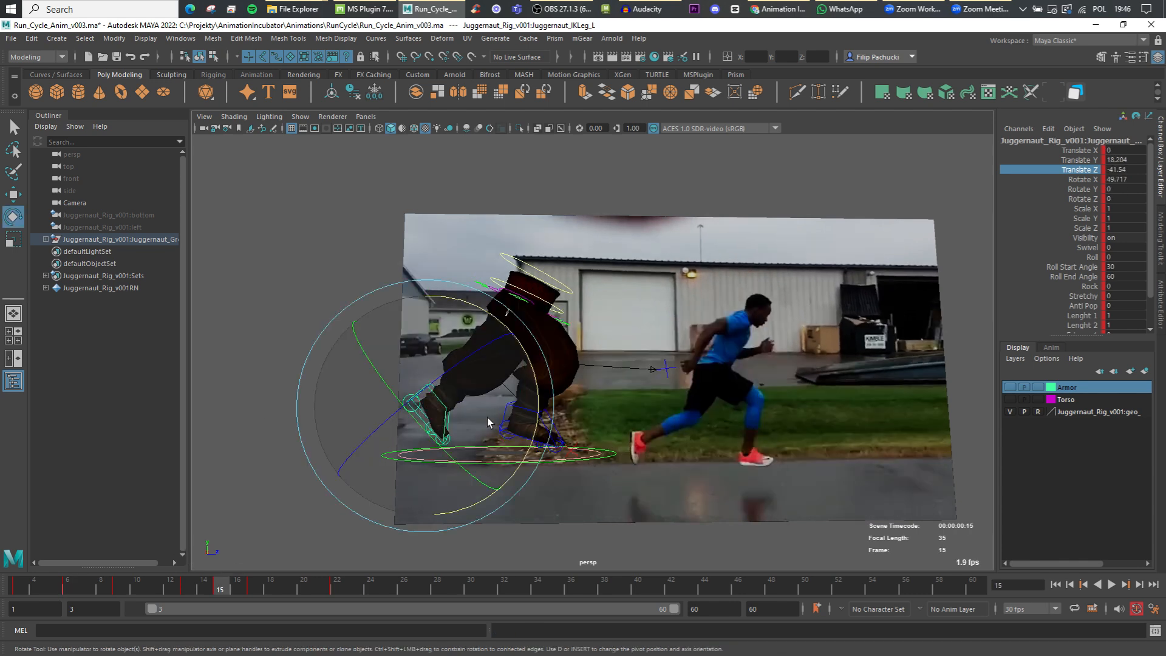
left_click_drag(538, 419, 502, 429)
key("w")
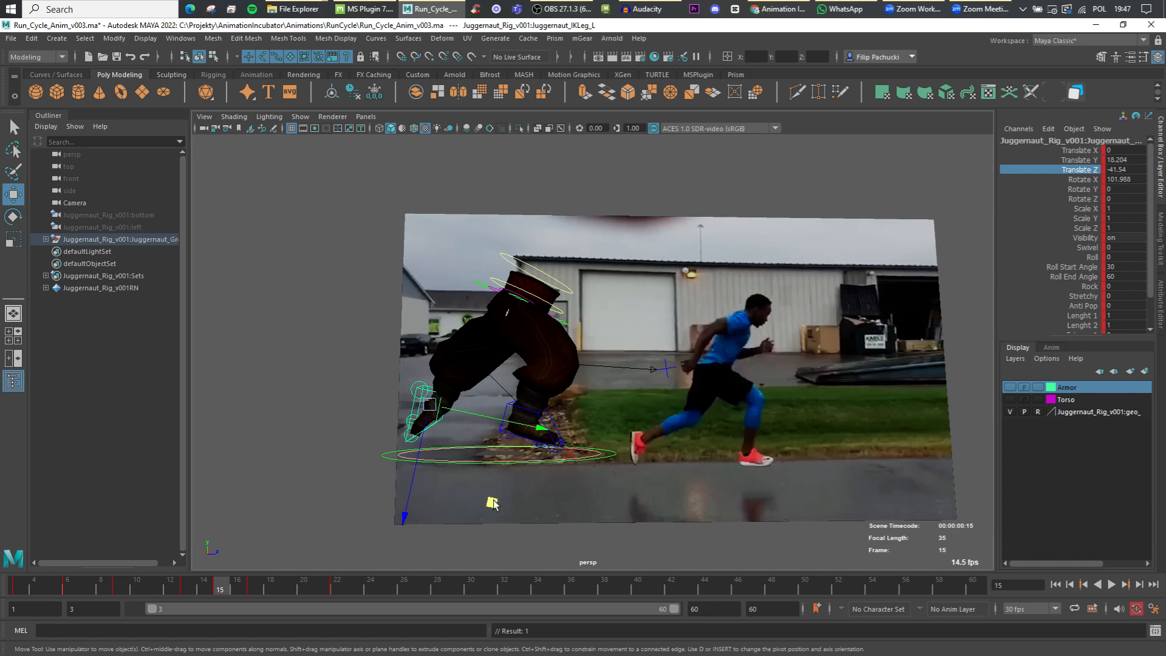
middle_click_drag(491, 499, 490, 480)
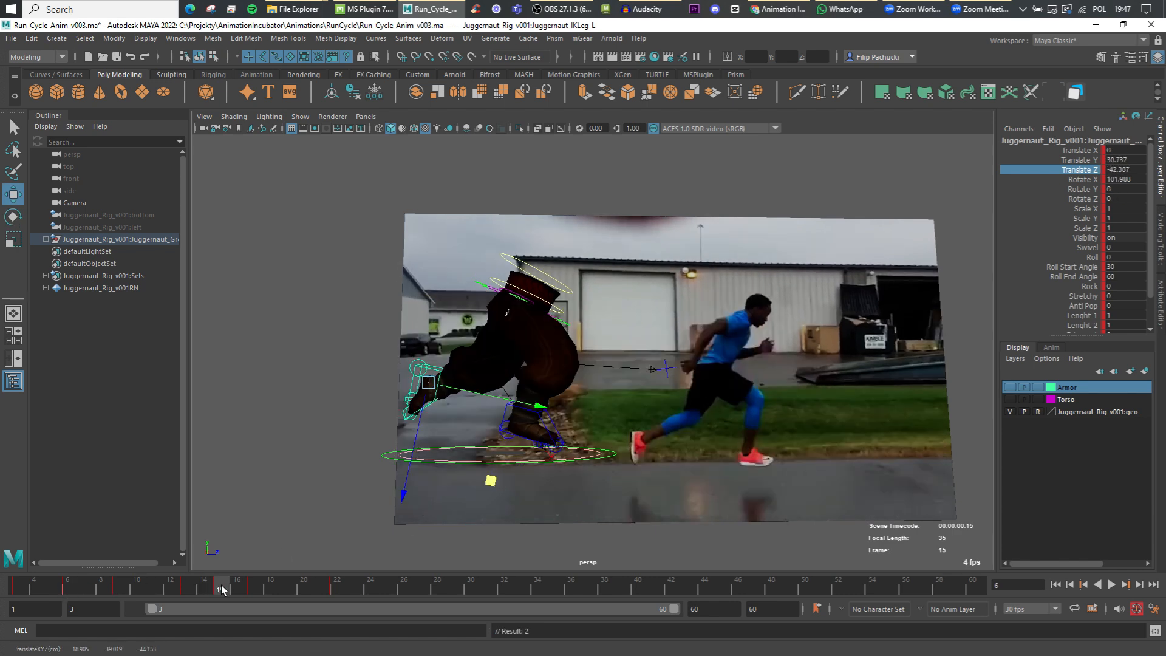
At frame 15, place the right IK foot at about 23 in Y and 20 in Z, rotated about 30 degrees in X, and compare with frame 6
left_click(525, 445)
key("e")
left_click_drag(630, 346, 645, 376)
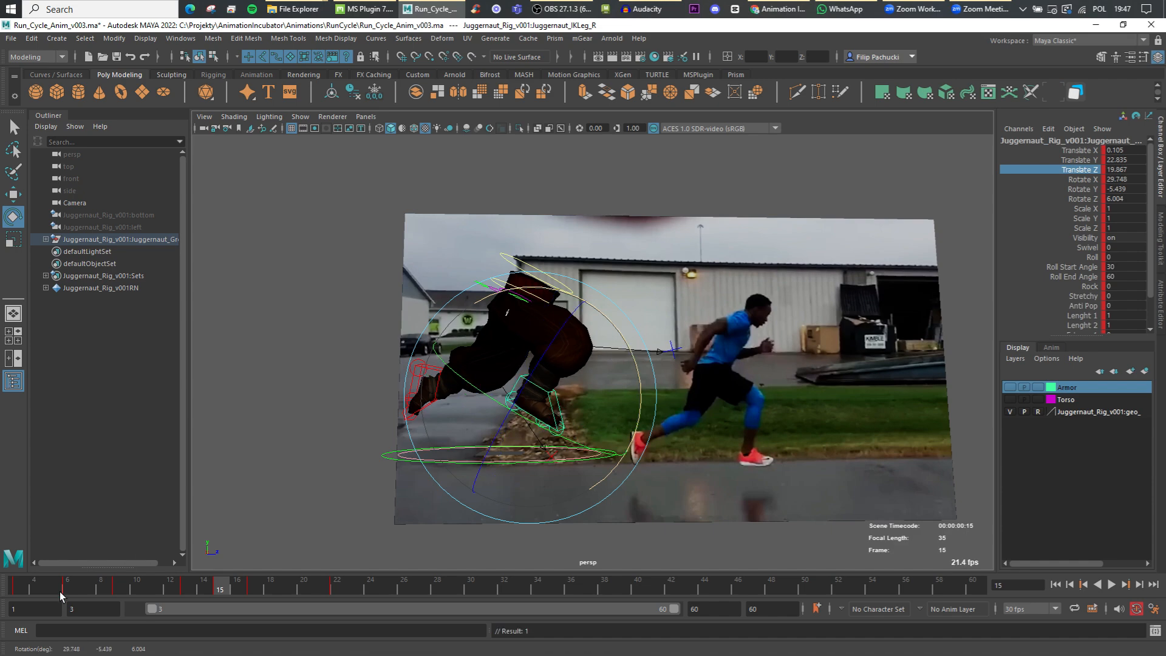
left_click(66, 591)
left_click(221, 587)
left_click(86, 585)
key("alt+v")
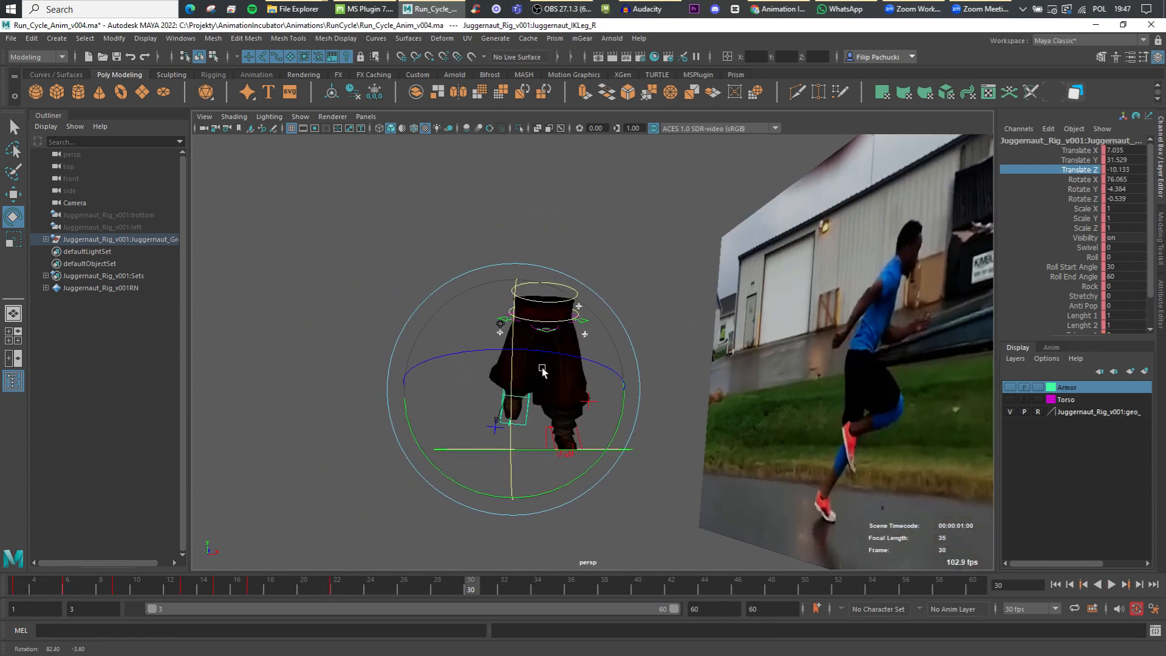
Select all the leg and pelvis controls and set a key on them at frame 13
key("w")
left_click_drag(38, 589, 165, 598)
mouse_move(397, 362)
left_mouse_down("alt")
mouse_move(458, 367)
mouse_move(413, 365)
left_mouse_up("alt")
left_click_drag(443, 242, 673, 499)
key("s")
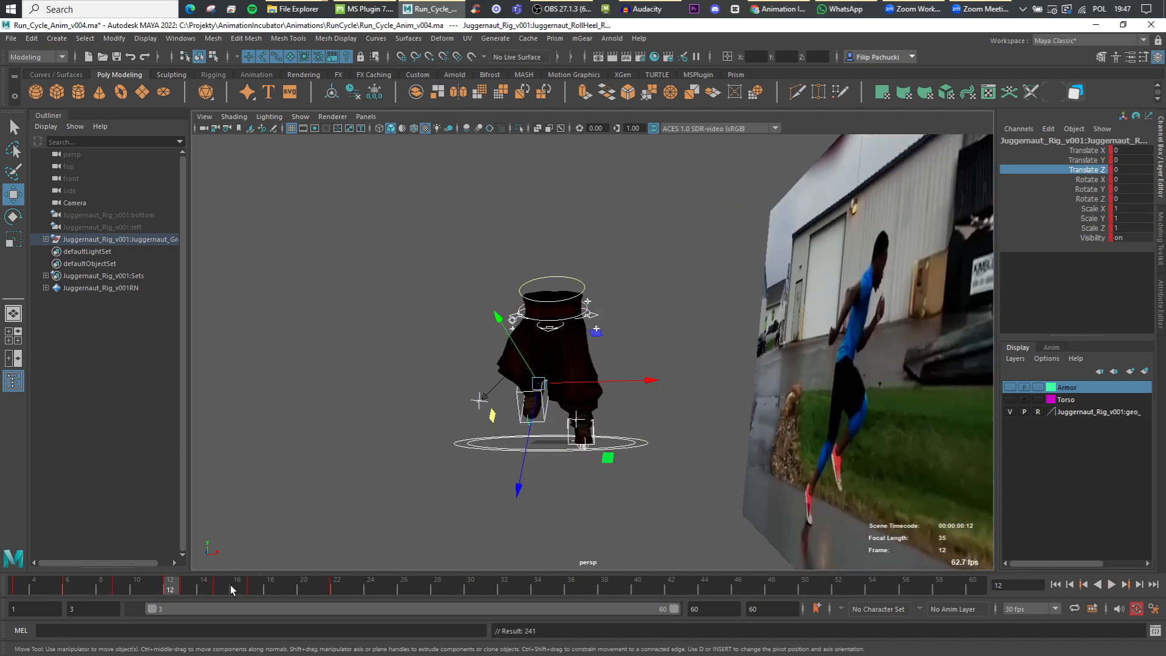
left_click(187, 587)
key("s")
Shift the pelvis root control sideways to about 5.9 in Translate X at frame 15, and play back the run
left_click(594, 314)
left_click(593, 316)
key("alt+v")
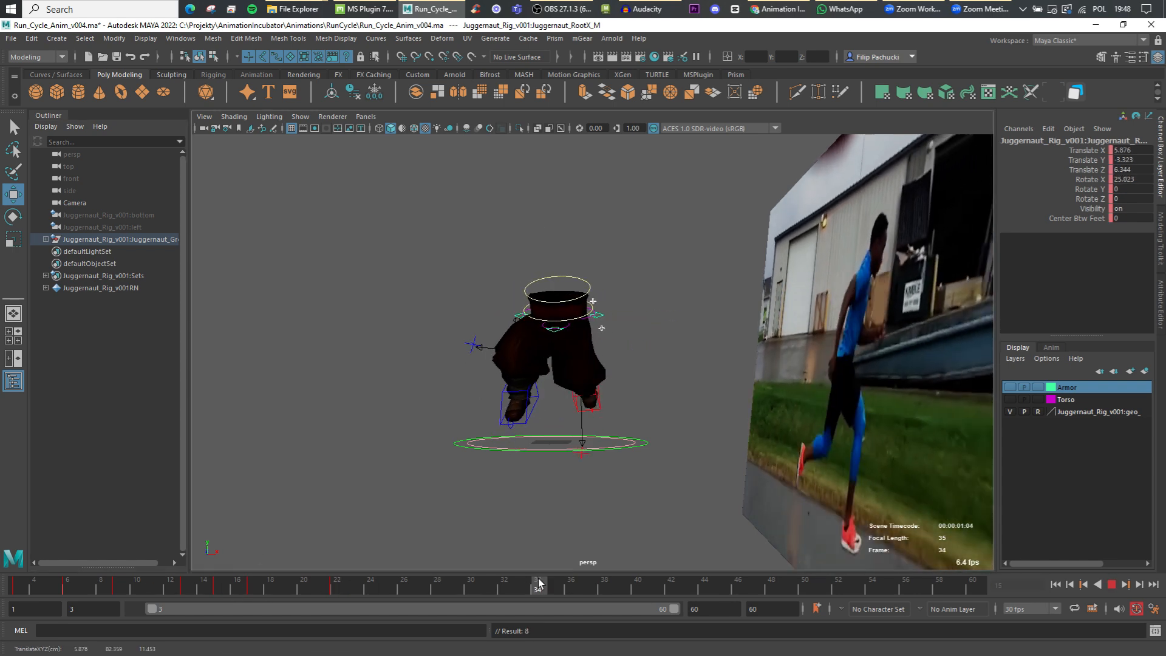
key("alt+v")
Open the Graph Editor and show the pelvis root control's Translate X curve
left_click(180, 38)
mouse_move(243, 107)
left_click(331, 115)
left_click(628, 254)
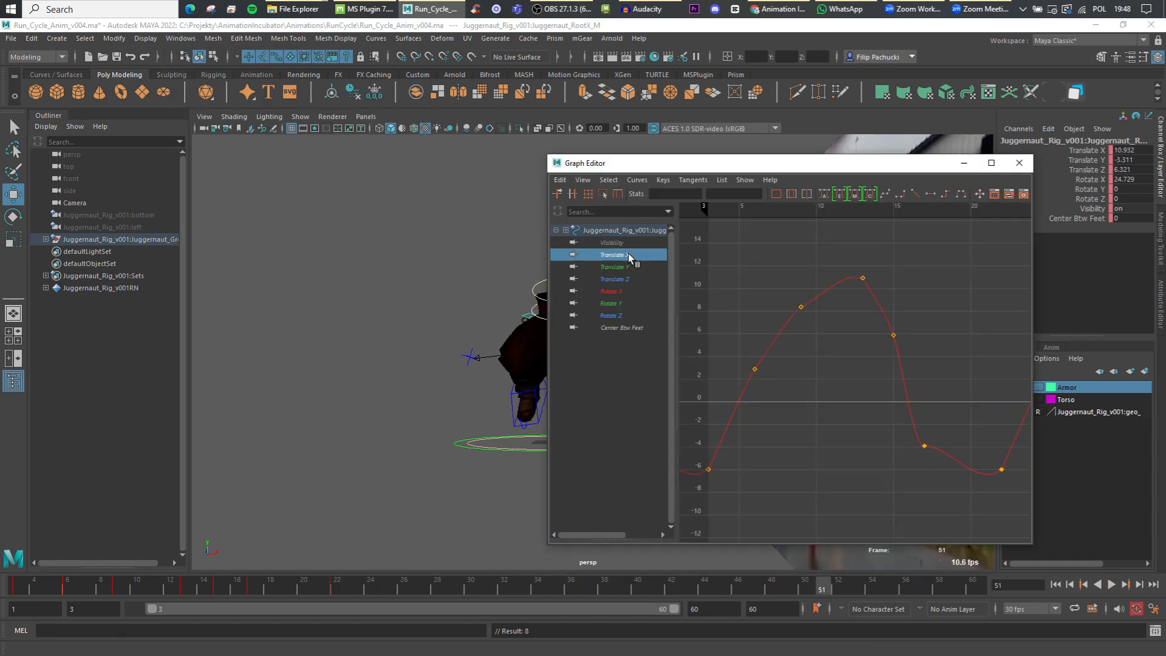
Even out the pelvis Translate X curve by raising the keys at frames 9 and 15 and lowering those at frames 3, 6, 17 and 22
scroll(741, 365, "down", 3)
left_click_drag(823, 383, 859, 444)
middle_click_drag(866, 435, 856, 444)
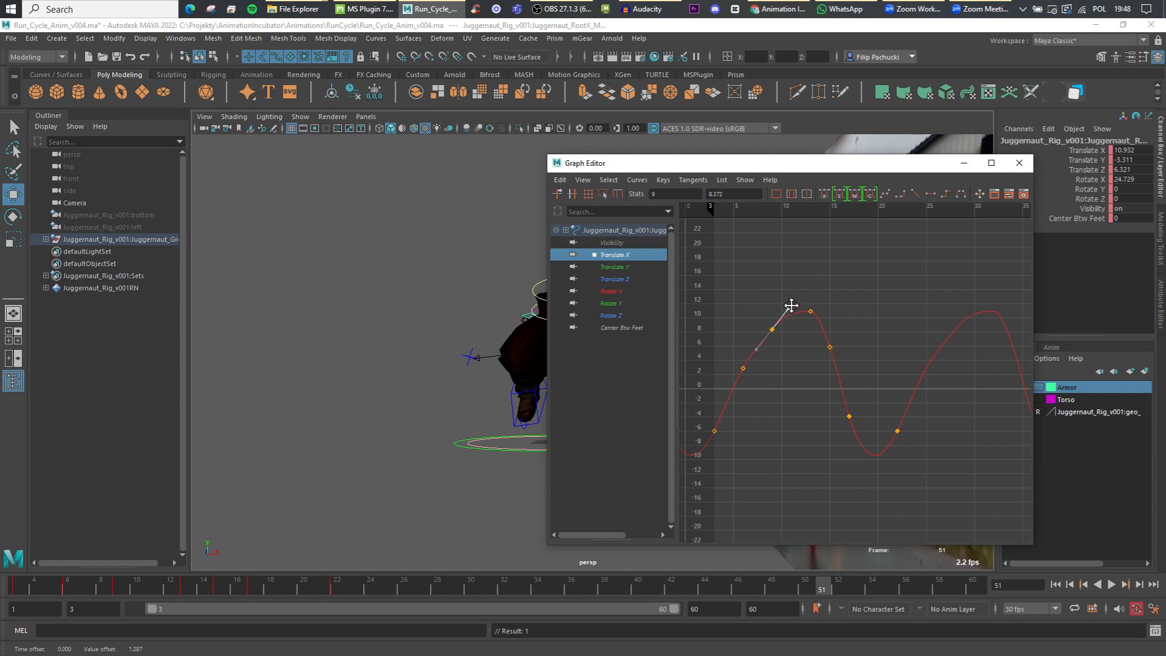
middle_click_drag(836, 313, 837, 326)
left_click_drag(822, 338, 838, 354)
middle_click_drag(838, 350, 838, 340)
left_click_drag(763, 320, 778, 338)
middle_click_drag(775, 340, 773, 330)
left_click_drag(734, 360, 750, 376)
middle_click_drag(749, 374, 750, 383)
left_click_drag(832, 391, 844, 420)
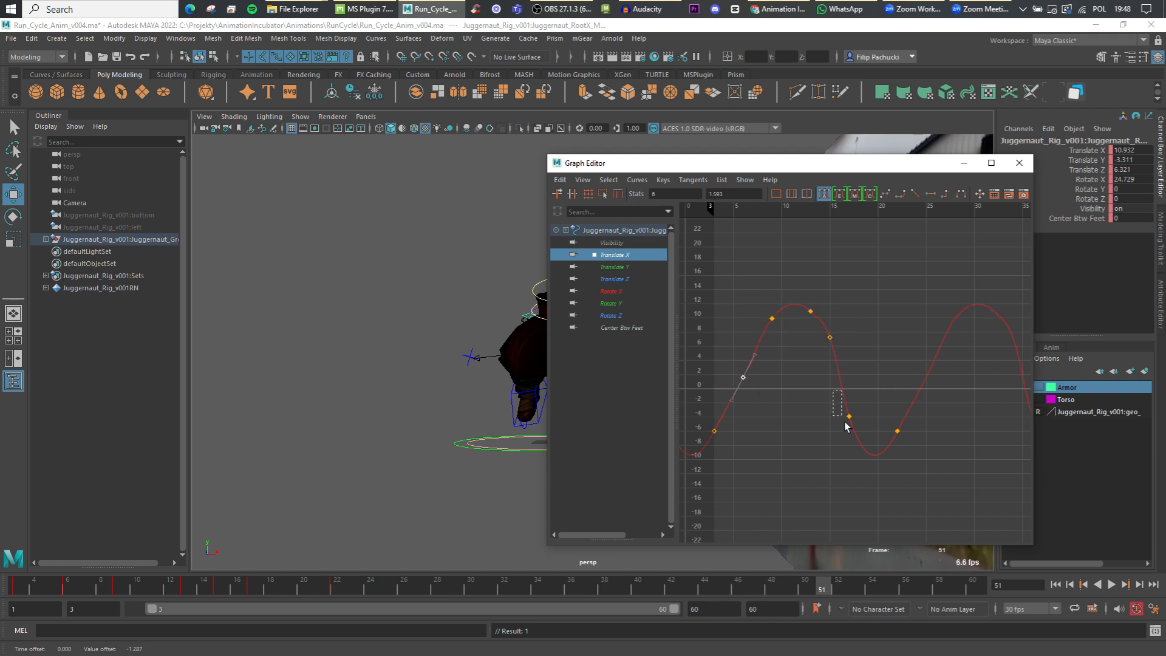
key("ctrl+z")
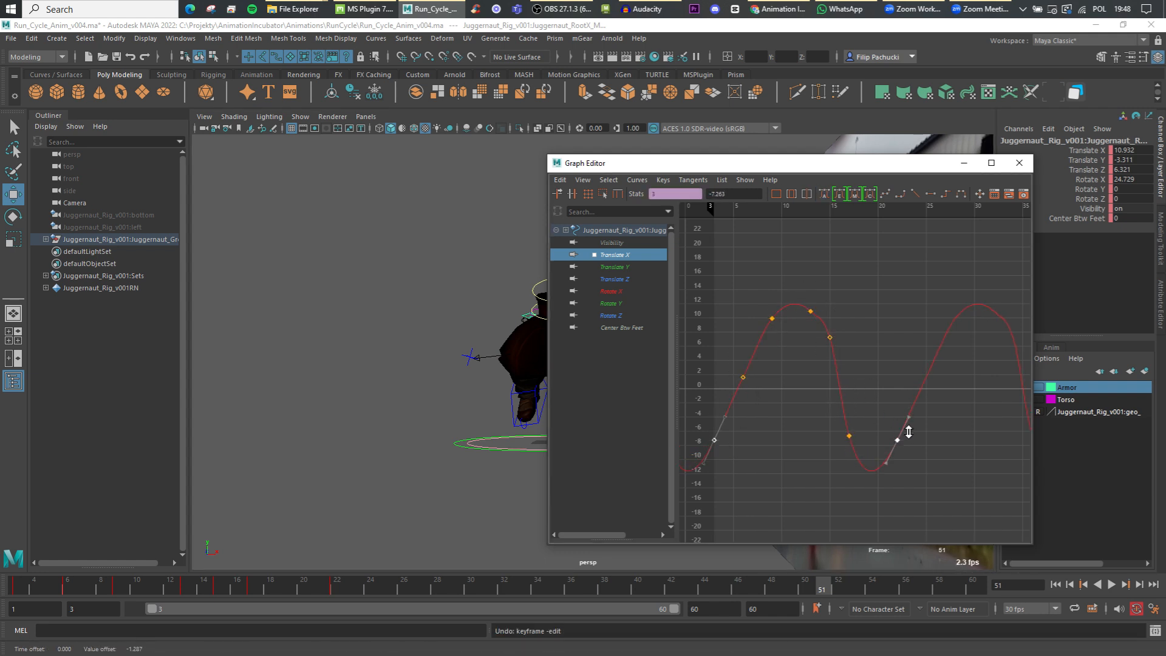
Refine the Translate X curve by slightly lowering the keys at frames 3, 9, 17 and 22 and adjusting the frame 15 tangent
left_click_drag(763, 307, 780, 333)
middle_click_drag(780, 333, 781, 342)
left_click_drag(821, 328, 837, 347)
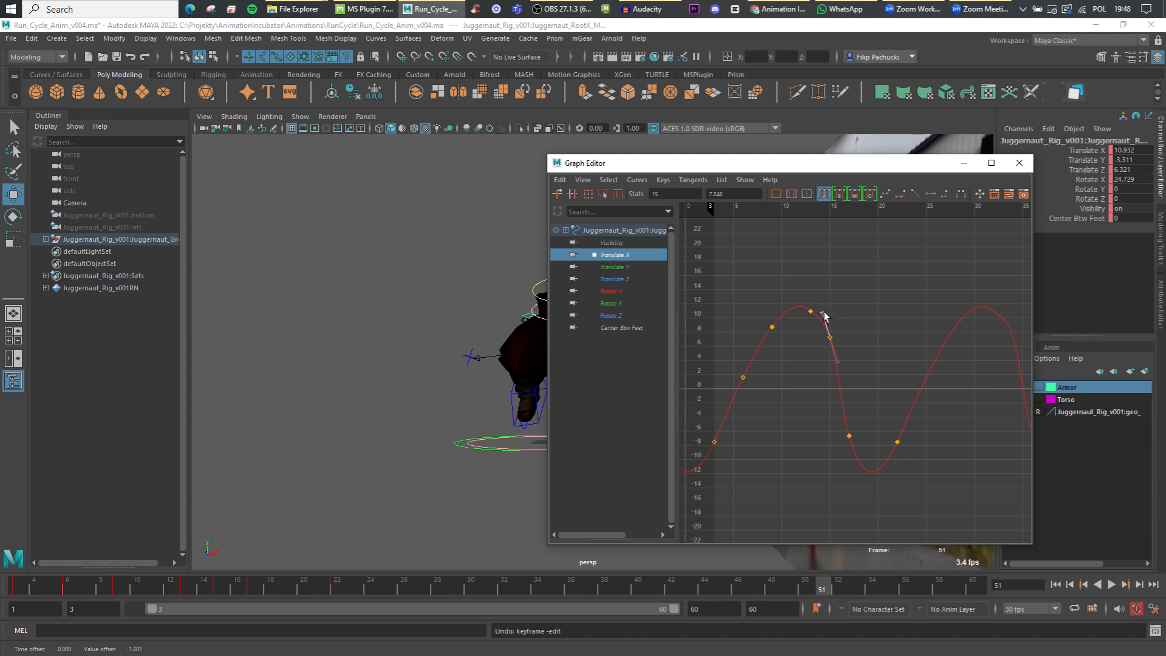
middle_click_drag(825, 316, 819, 317)
mouse_move(803, 303)
left_mouse_down()
mouse_move(817, 318)
mouse_move(798, 297)
left_mouse_up()
middle_click_drag(797, 298, 796, 305)
left_click_drag(837, 422, 908, 453)
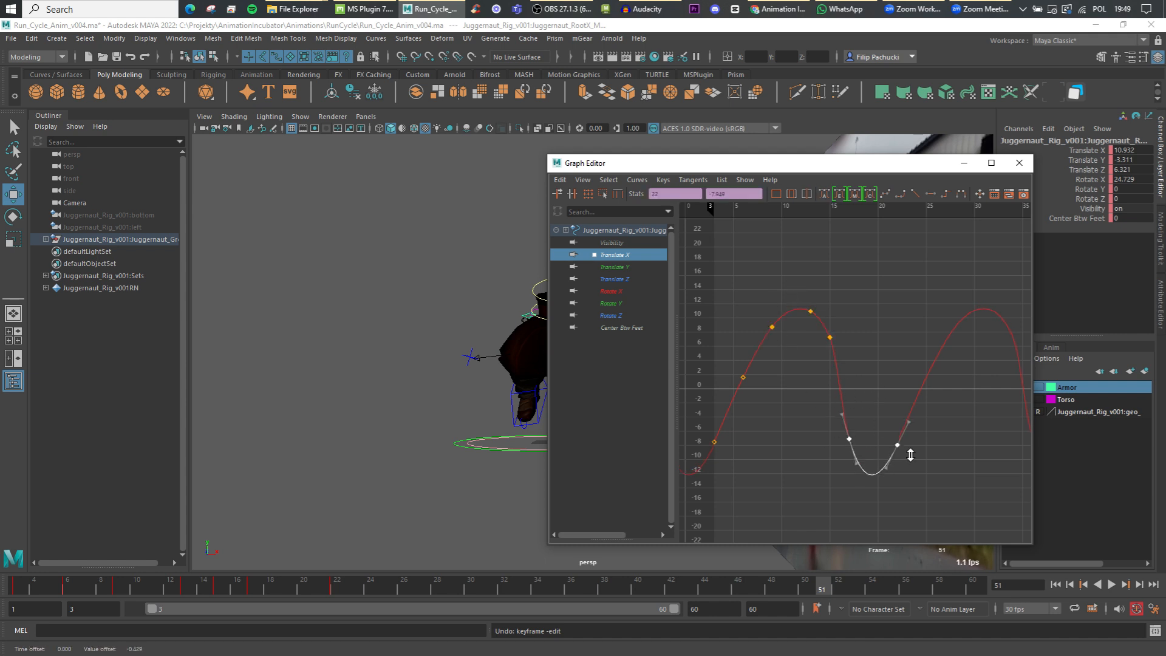
left_click_drag(703, 427, 727, 461, "shift")
middle_click_drag(760, 416, 759, 424)
Set all keys of the pelvis Translate Y curve to auto tangents
left_click(614, 267)
left_click_drag(737, 247, 910, 467)
left_click(824, 193)
scroll(878, 376, "up", 2)
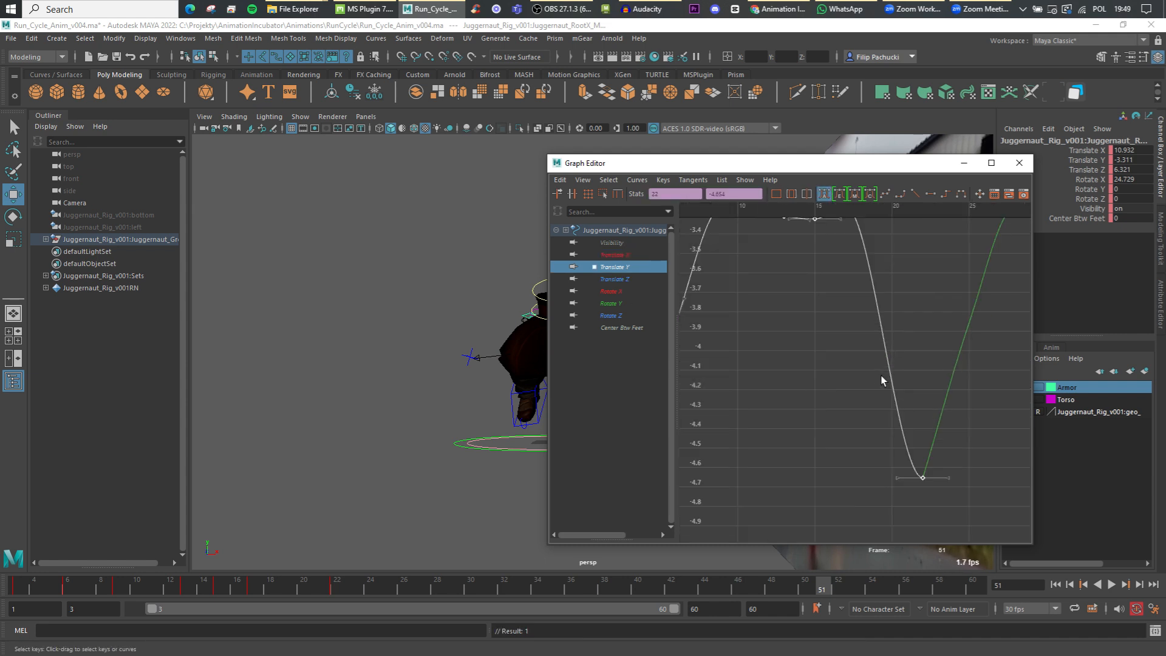
scroll(898, 371, "down", 2)
left_click_drag(681, 164, 772, 163)
Lower the frame 17 key of the Translate Y curve to about -4.34
left_click(923, 255)
left_click_drag(923, 256, 956, 286)
middle_click_drag(956, 322, 958, 418)
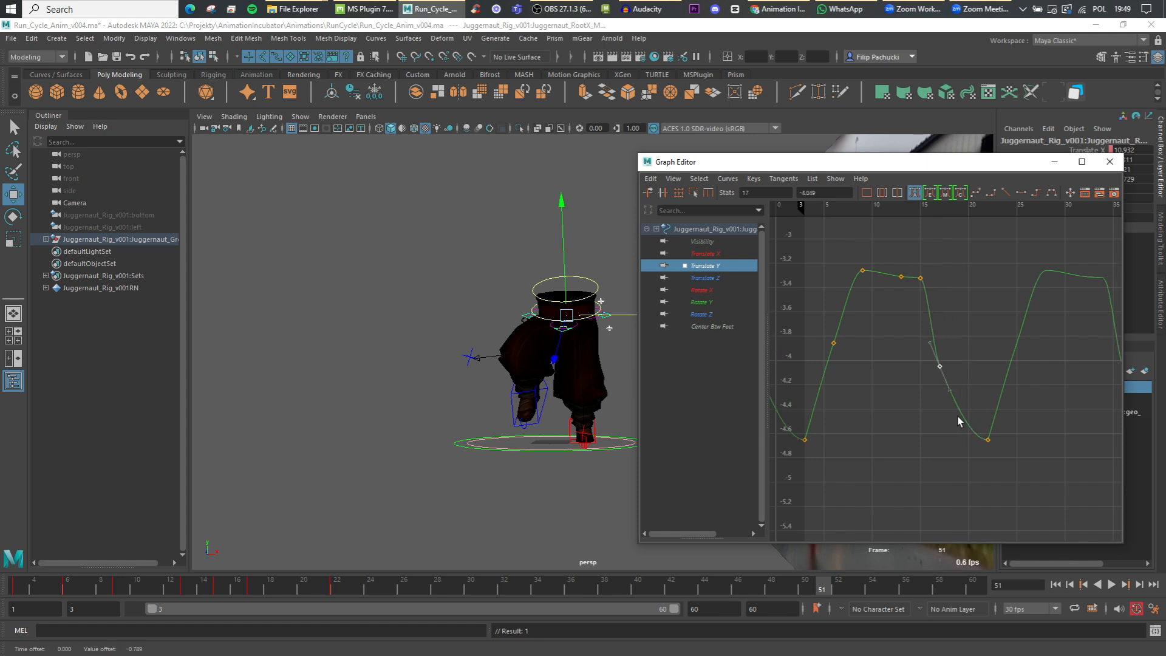
key("ctrl+z")
left_click(939, 209)
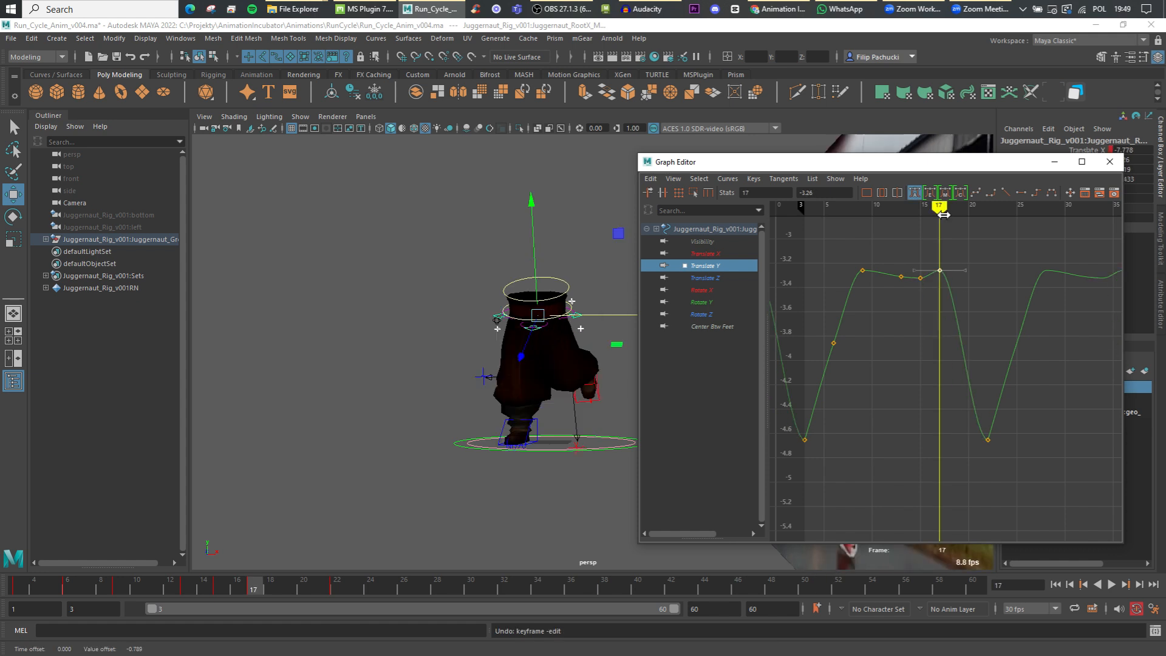
middle_click_drag(935, 316, 938, 413)
key("ctrl+z")
middle_click_drag(968, 310, 951, 447)
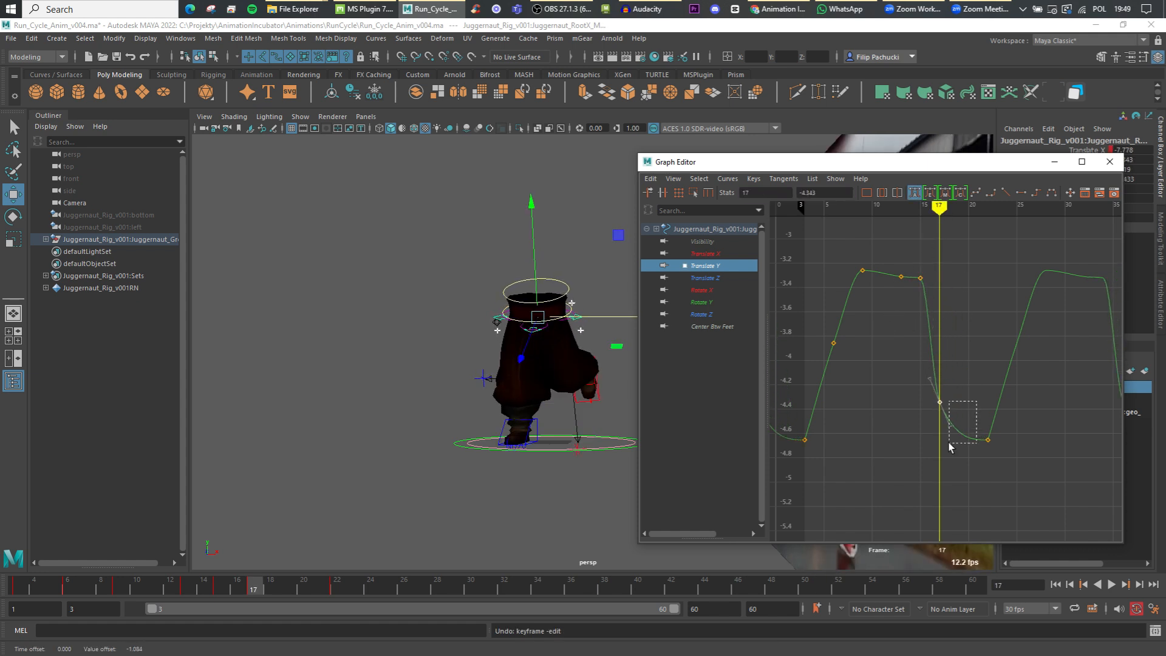
Slope the Translate Y tangents at the loop ends and raise the keys at frames 3 and 22 to about -4.42
left_click(988, 439)
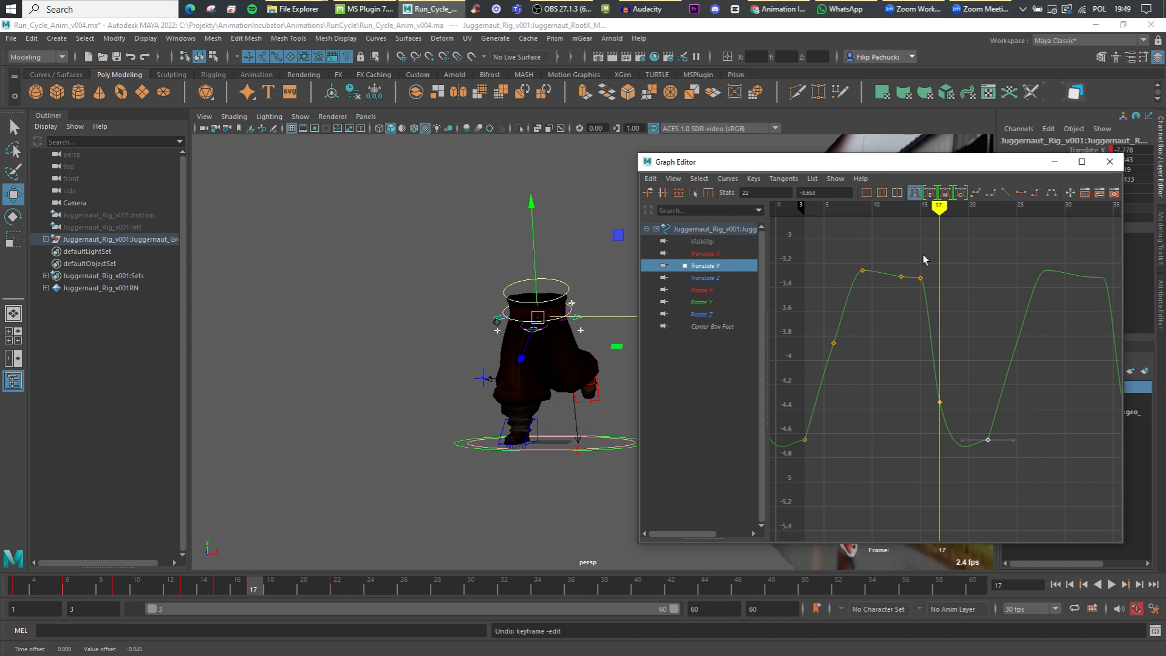
left_click(969, 442)
middle_click_drag(969, 443, 971, 465)
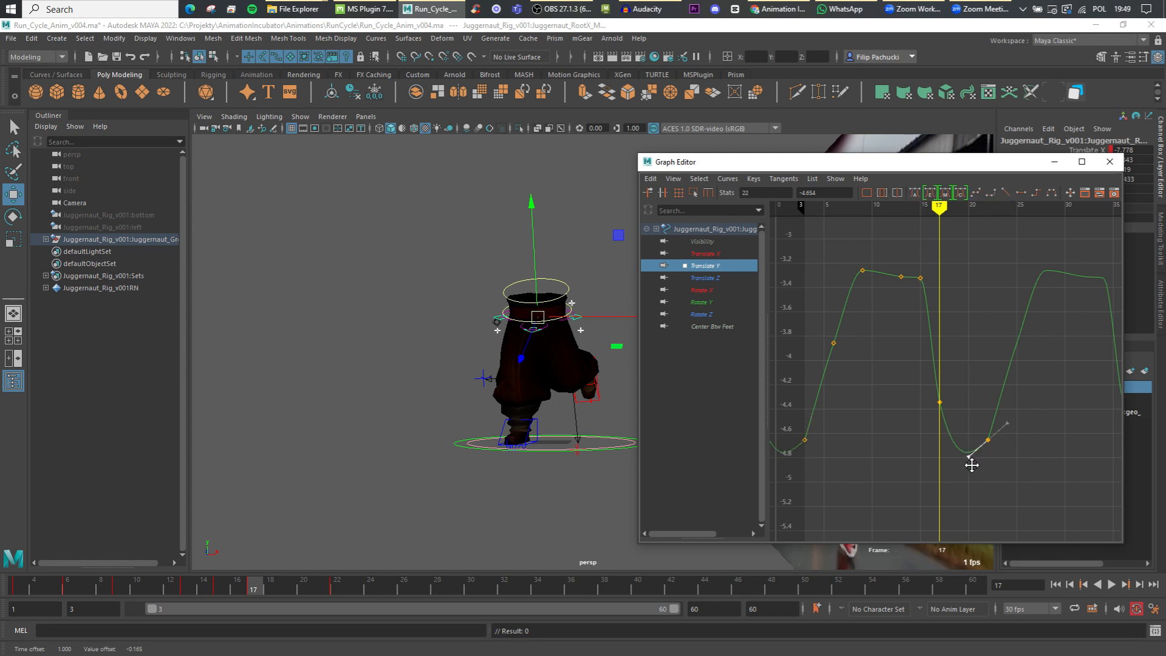
left_click_drag(814, 458, 819, 462, "shift")
middle_click_drag(848, 437, 848, 410, "shift")
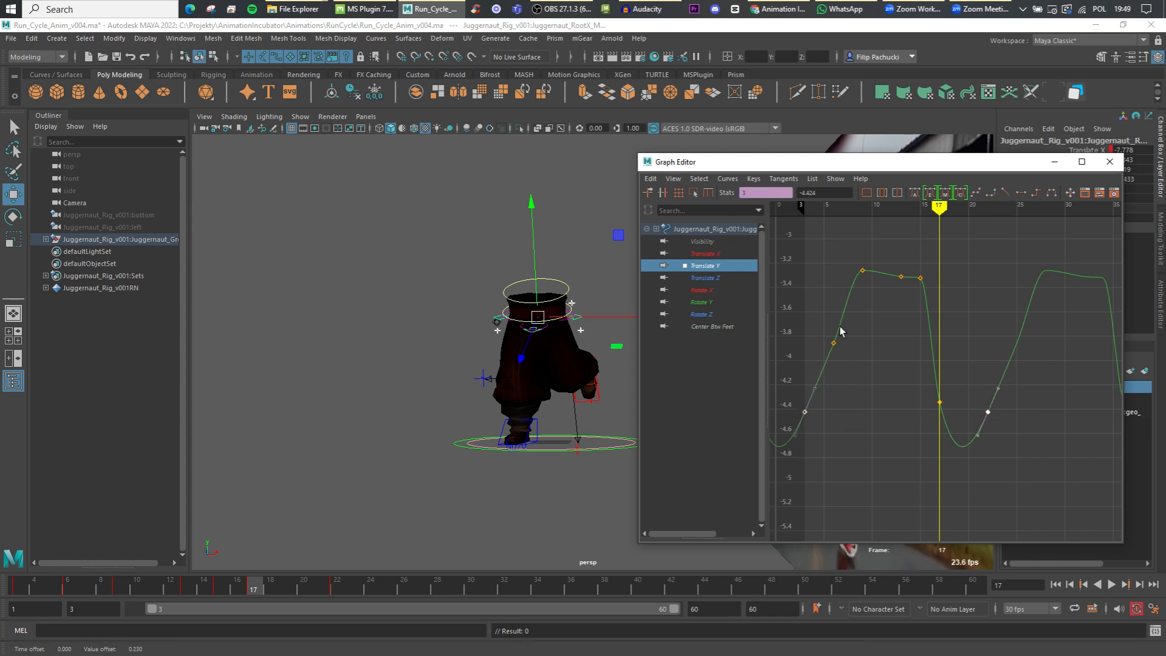
Round off the Translate Y peak by raising the keys at frames 6 and 13 and lowering the one at frame 15, and play it back
left_click_drag(826, 331, 843, 353)
middle_click_drag(843, 354, 844, 331, "shift")
left_click_drag(915, 264, 925, 282)
mouse_move(925, 282)
middle_mouse_down("shift")
mouse_move(908, 295)
mouse_move(910, 275)
middle_mouse_up("shift")
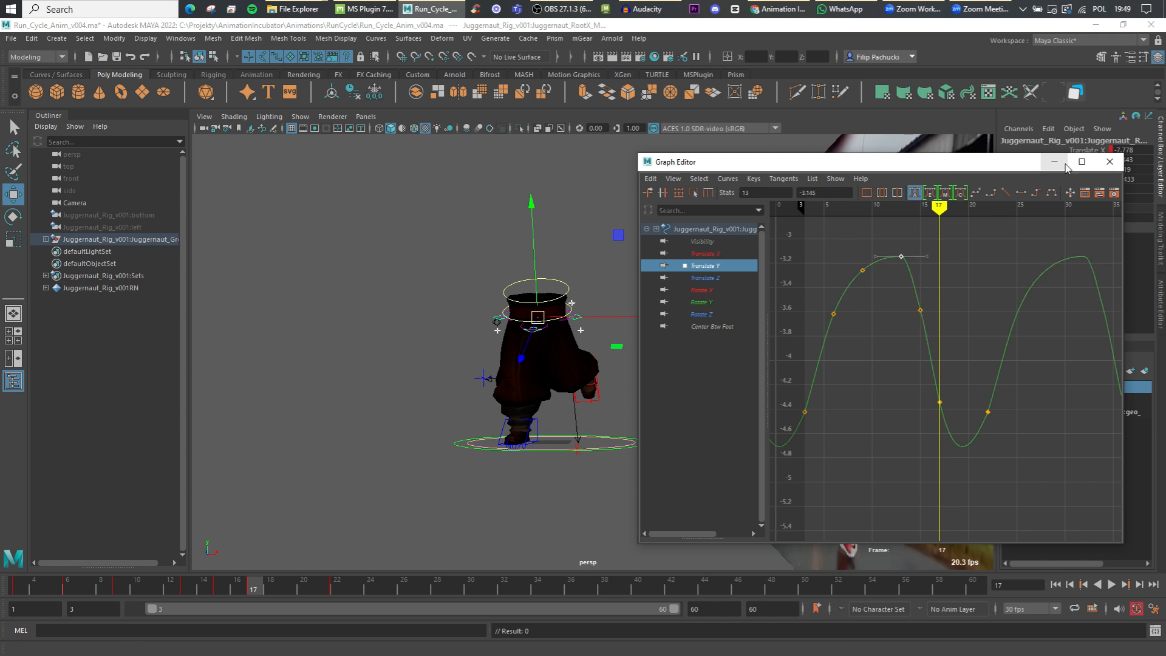
left_click(1112, 584)
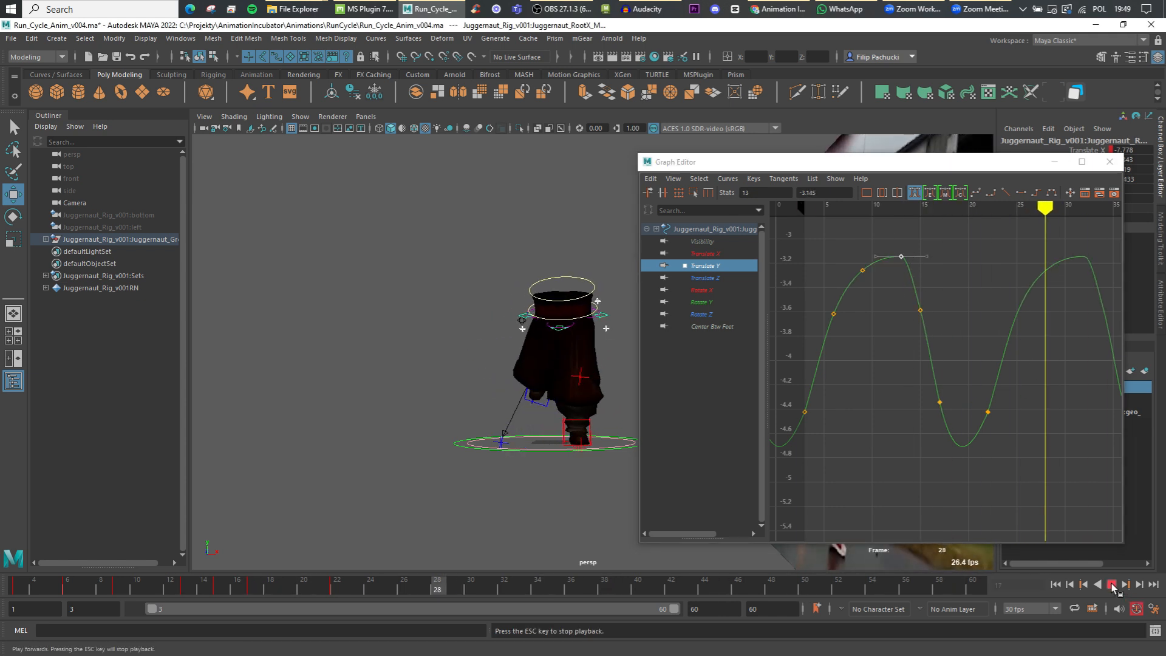
left_click(1112, 586)
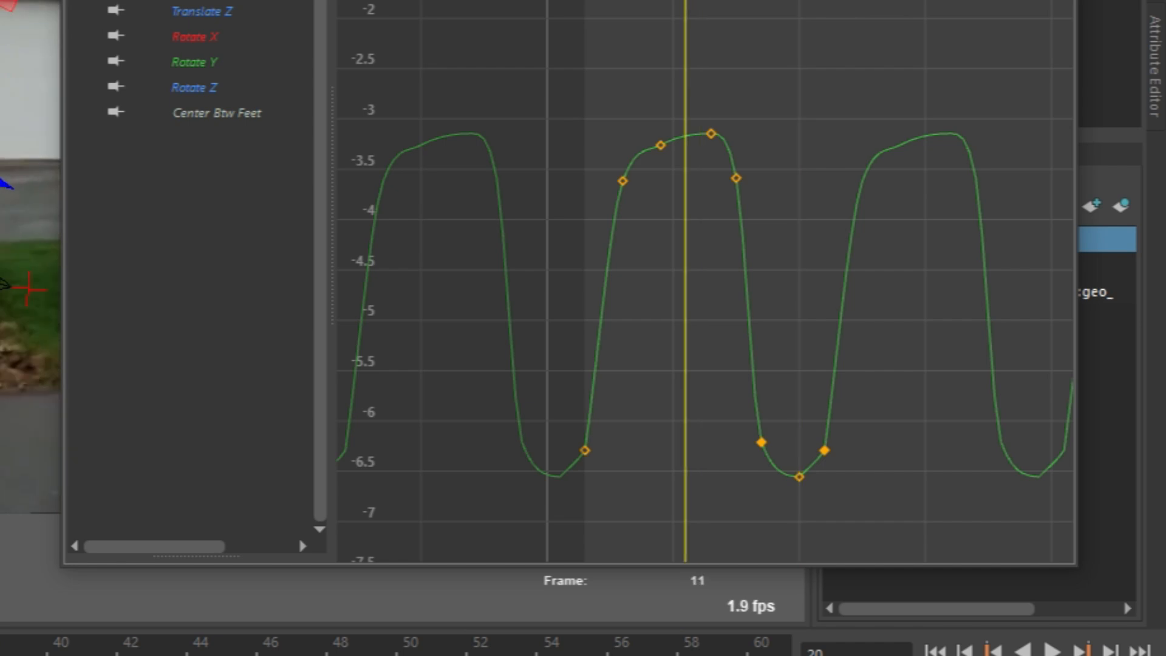
Form a second dip in the Translate Y curve by lowering the keys at frames 9 and 13 and setting frame 11 to about -6.64
left_click_drag(651, 60, 719, 152)
middle_click_drag(686, 128, 717, 483)
left_click_drag(695, 441, 722, 484)
left_click_drag(642, 445, 686, 516, "shift")
left_click_drag(654, 446, 673, 502)
left_click_drag(700, 451, 720, 480, "shift")
middle_click_drag(719, 480, 723, 460, "shift")
left_click_drag(708, 507, 682, 464)
middle_click_drag(682, 463, 682, 483, "shift")
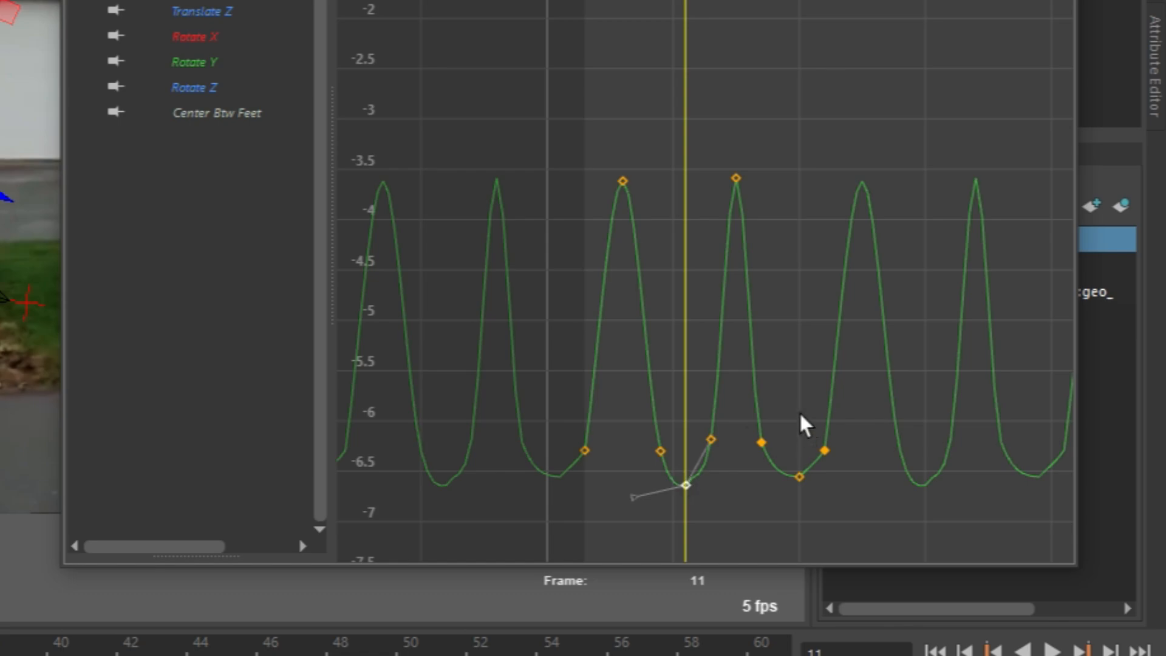
Steepen the Translate Y tangents at frames 3 and 22 so the curve loops smoothly
left_click_drag(802, 418, 831, 459)
scroll(762, 475, "up", 4)
middle_click_drag(759, 459, 624, 247, "alt")
scroll(623, 247, "down", 2)
middle_click_drag(391, 214, 523, 218, "alt")
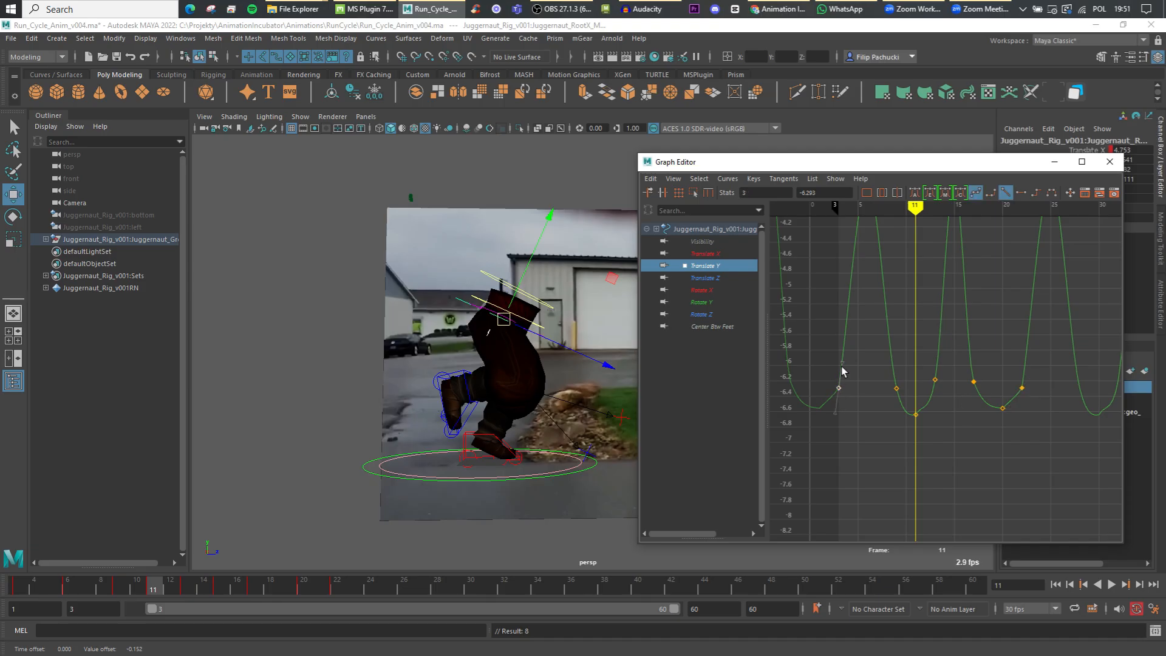
middle_click_drag(842, 372, 846, 373)
middle_click_drag(1003, 399, 1009, 413)
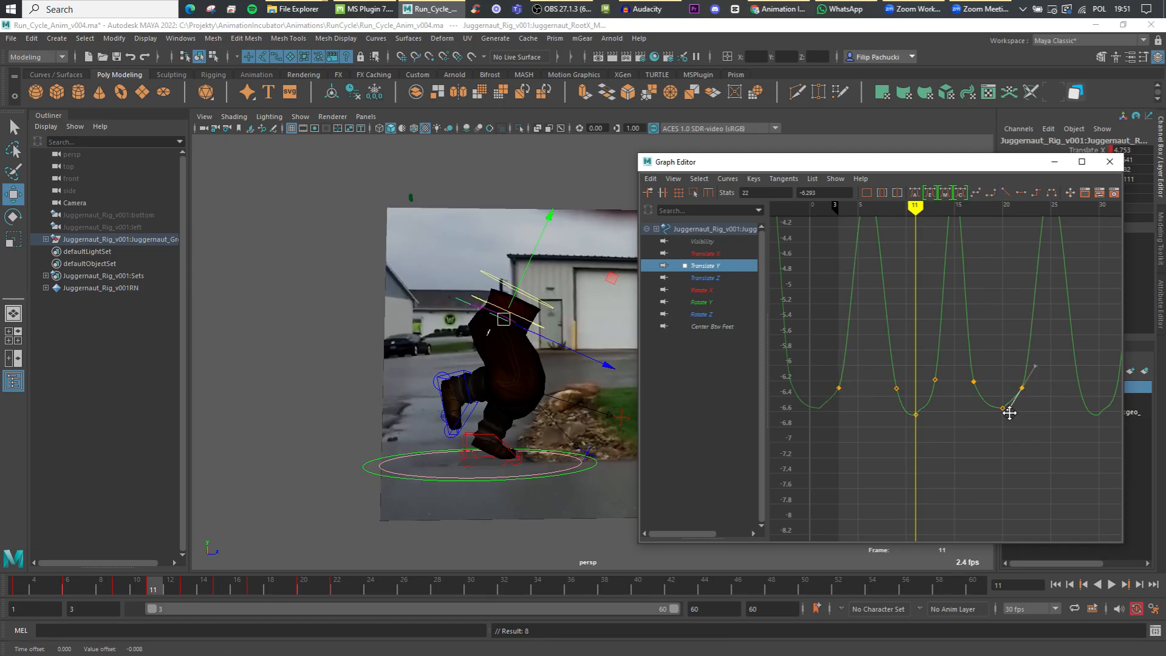
Smooth the Translate Y dips around frames 11 and 20 by adjusting their tangents and raising the frame 9 key slightly
left_click(1001, 413)
left_click_drag(924, 428, 907, 278)
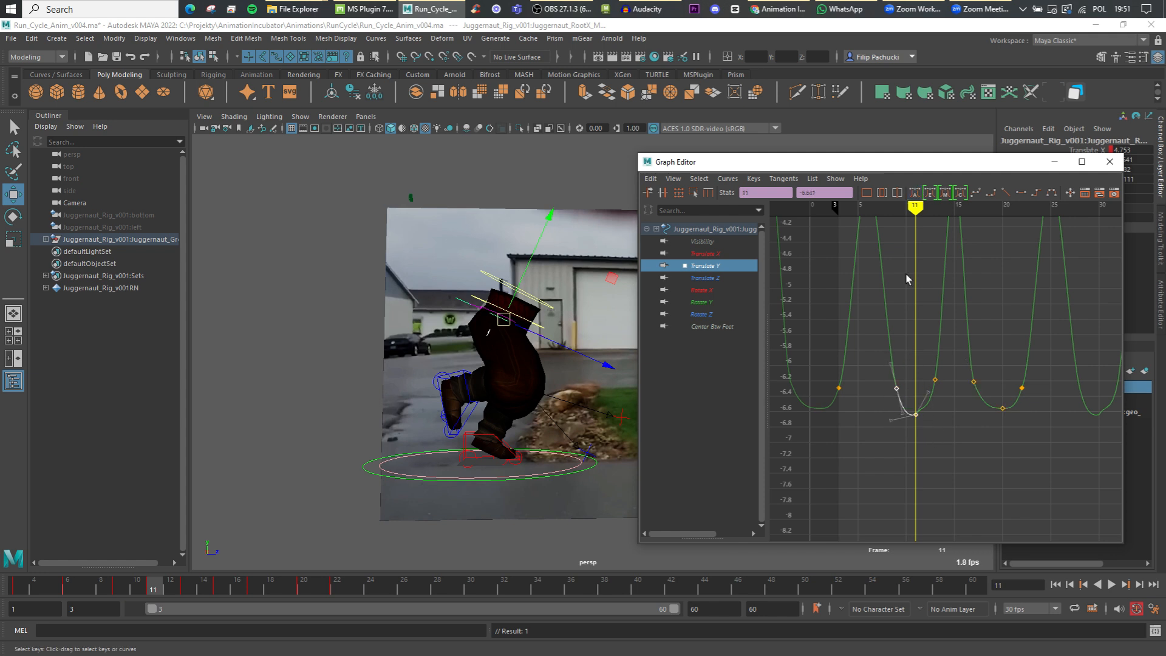
left_click(896, 388)
middle_click_drag(900, 395, 994, 386)
Convert the selected Translate Y keys from frame 6 to 22 to weighted tangents
right_click_drag(992, 373, 971, 373, "alt")
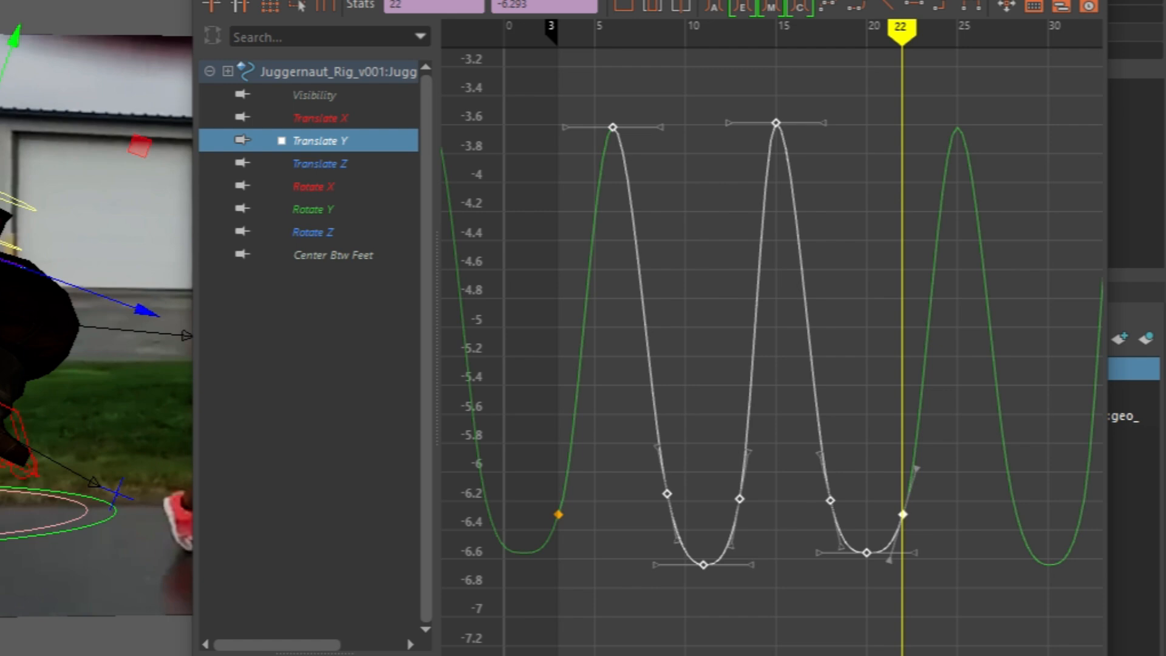
left_click(727, 178)
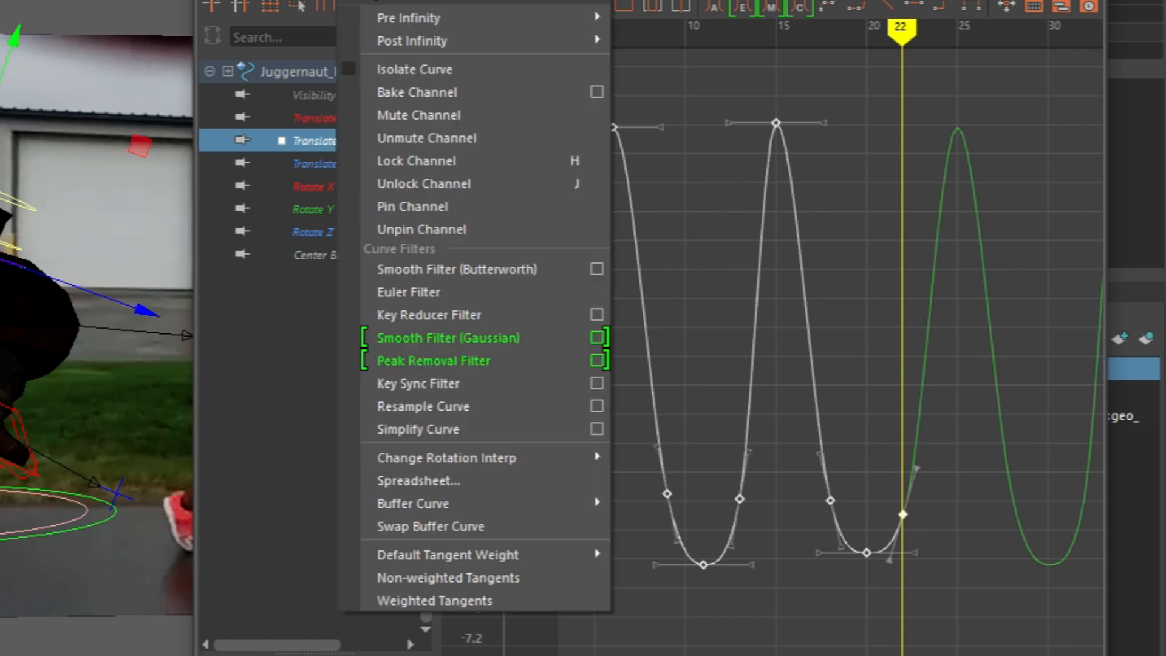
left_click(528, 602)
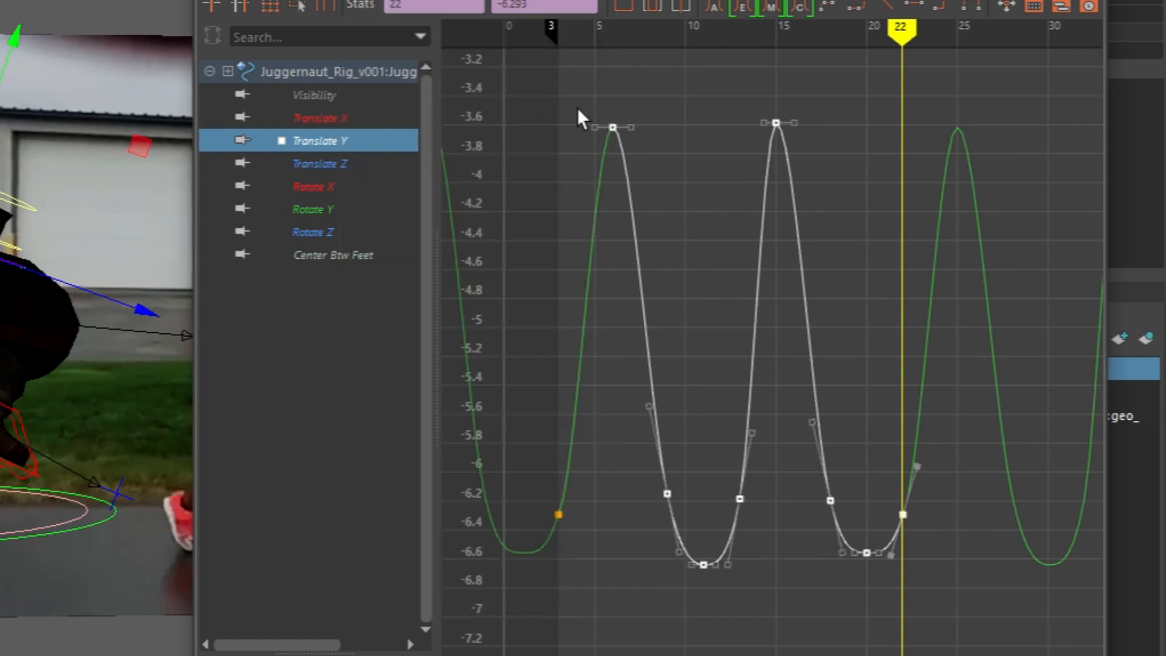
Widen the Translate Y peaks at frames 6 and 15 by lengthening their weighted tangents horizontally
left_click_drag(576, 107, 811, 122)
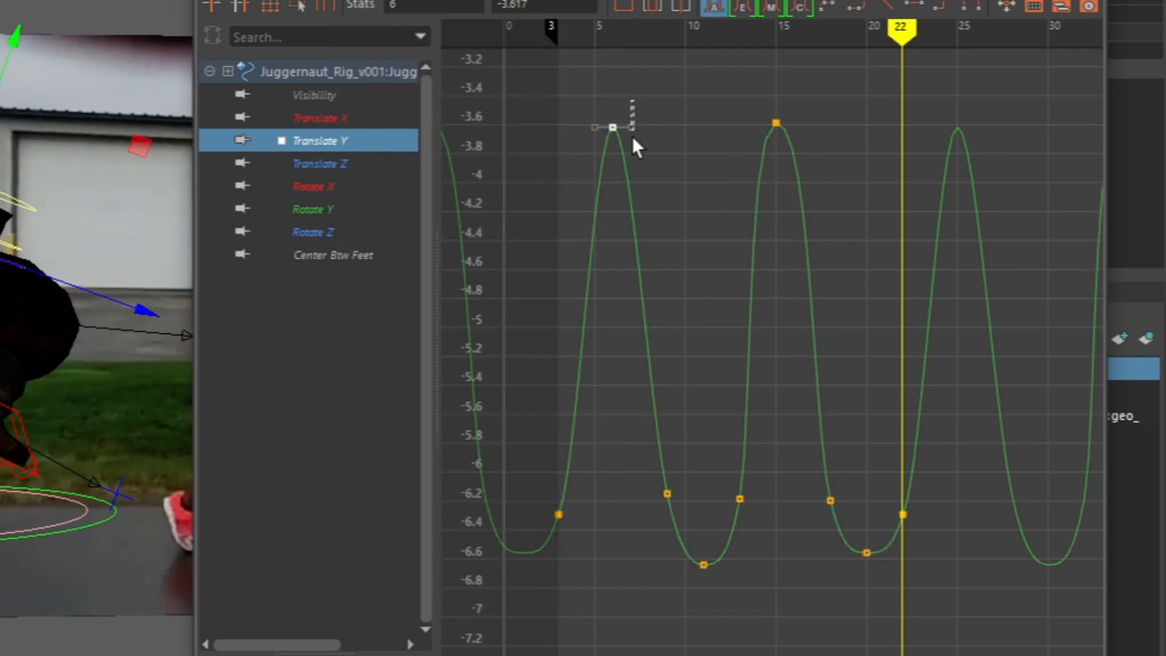
left_click_drag(631, 136, 645, 128)
scroll(643, 122, "down", 2)
scroll(824, 424, "up", 6)
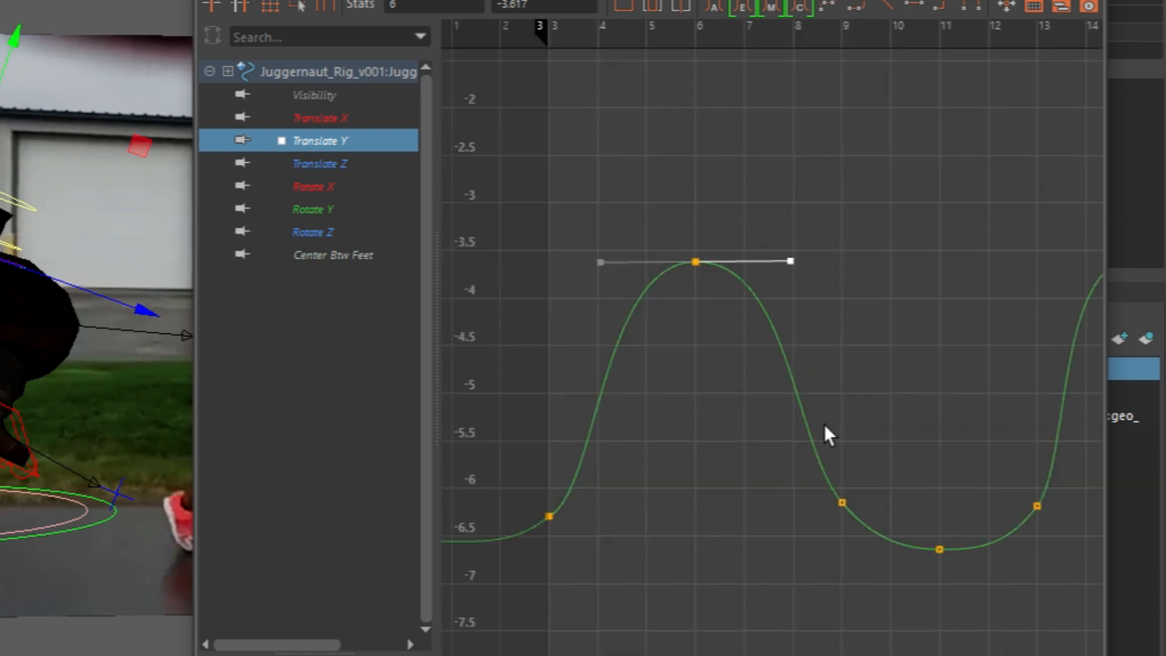
middle_click_drag(824, 424, 639, 390, "alt")
left_click_drag(971, 267, 843, 151)
left_click_drag(870, 225, 862, 222)
Raise the Translate Y keys at frames 13, 18 and 22 slightly, to about -6, -6.1 and -6.23
left_click_drag(827, 449, 880, 486)
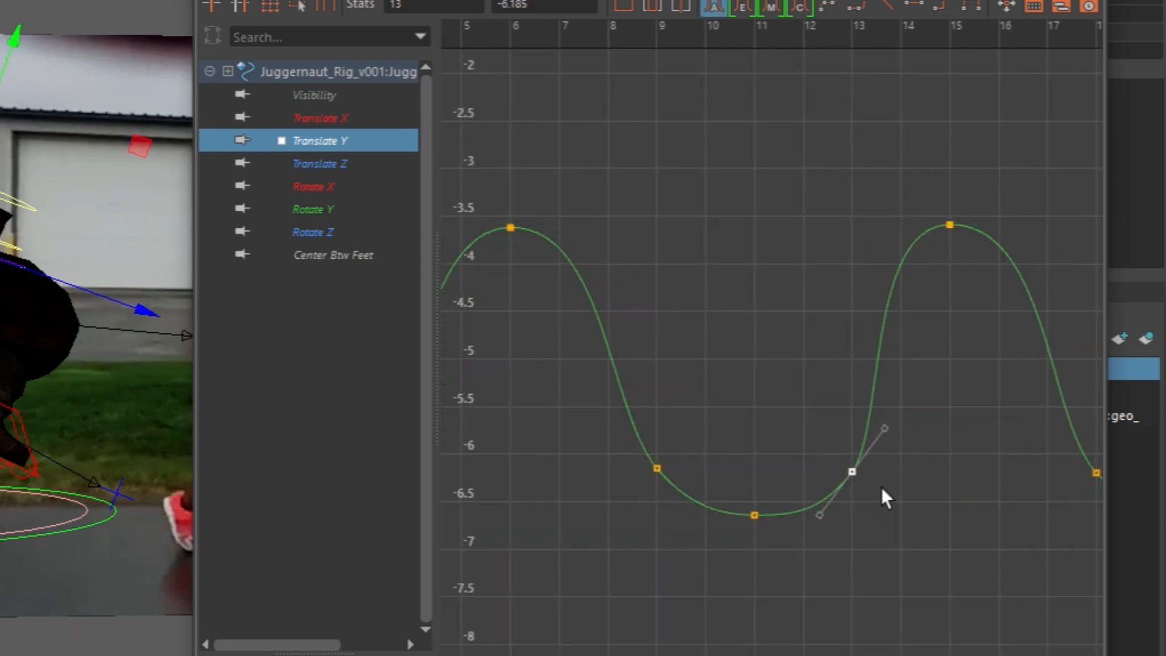
middle_click_drag(885, 498, 963, 467)
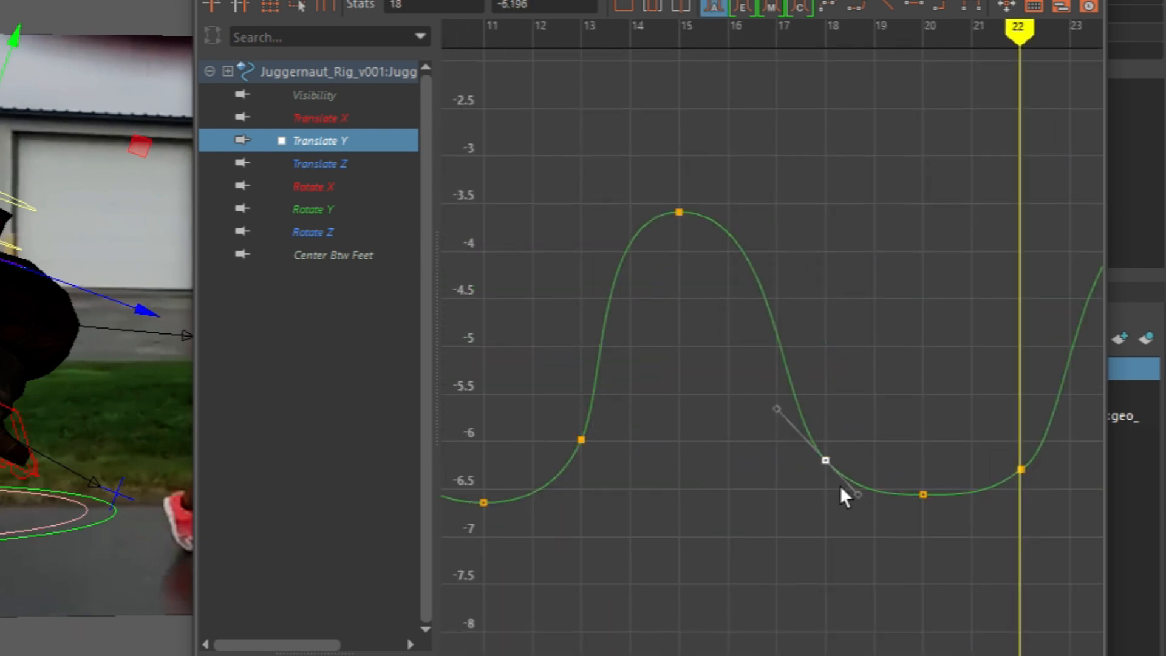
left_click_drag(840, 486, 853, 494)
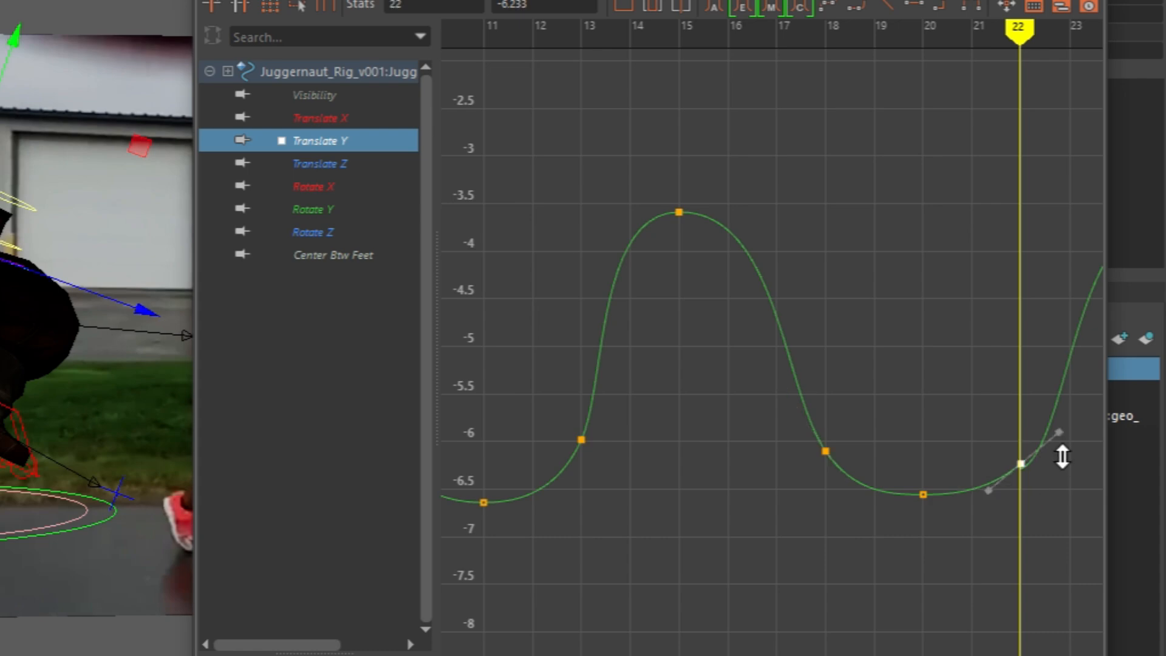
middle_click_drag(1061, 456, 1062, 462, "shift")
right_click_drag(920, 489, 850, 501, "alt")
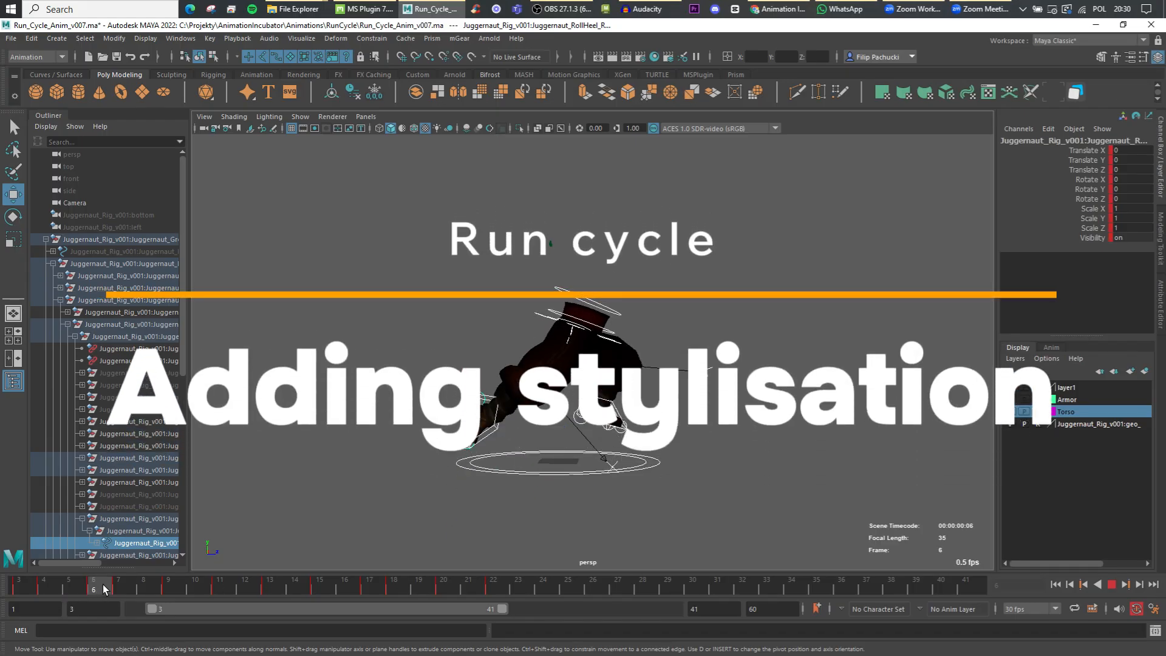
Scrub between frames 3 and 7 to examine where the hips reach their highest point in the first stride
left_click_drag(103, 585, 104, 585)
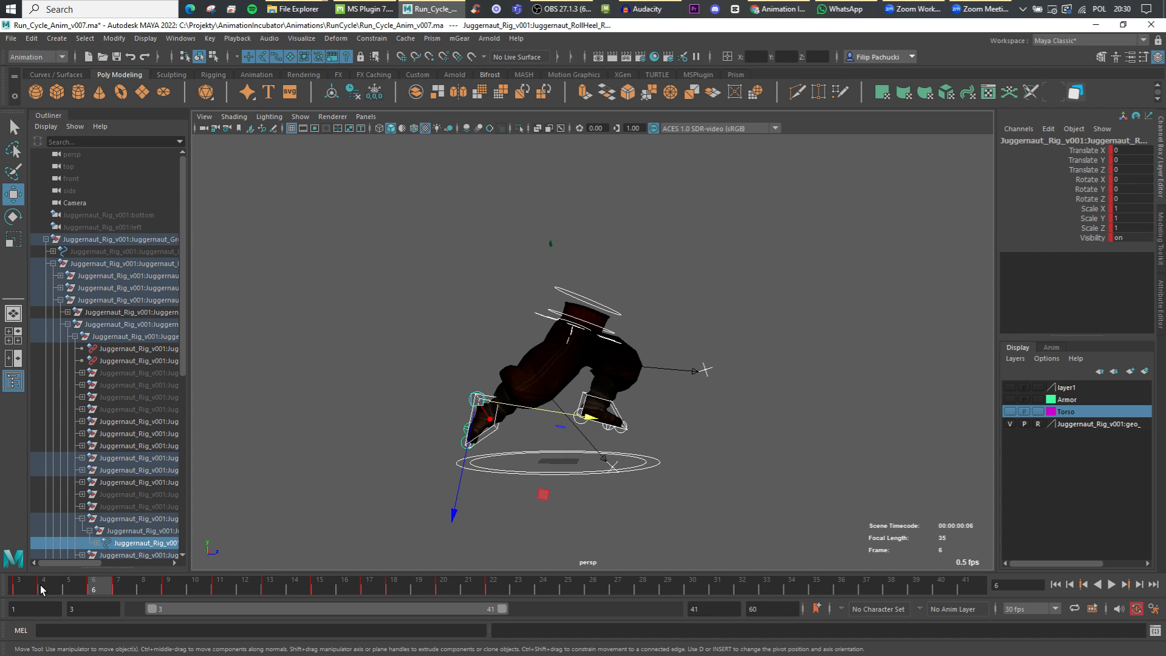
left_click_drag(42, 589, 107, 592)
left_click_drag(33, 587, 122, 589)
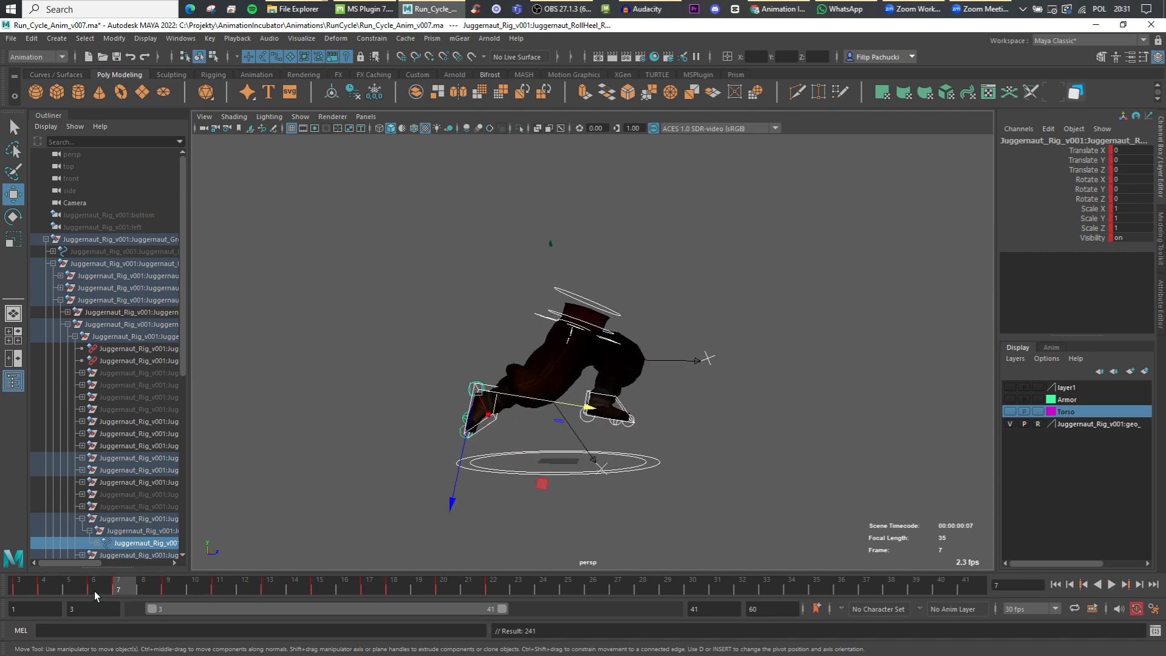
left_click(94, 591)
left_click(118, 588)
left_click(102, 589)
left_click(118, 588)
left_click_drag(96, 588, 119, 592)
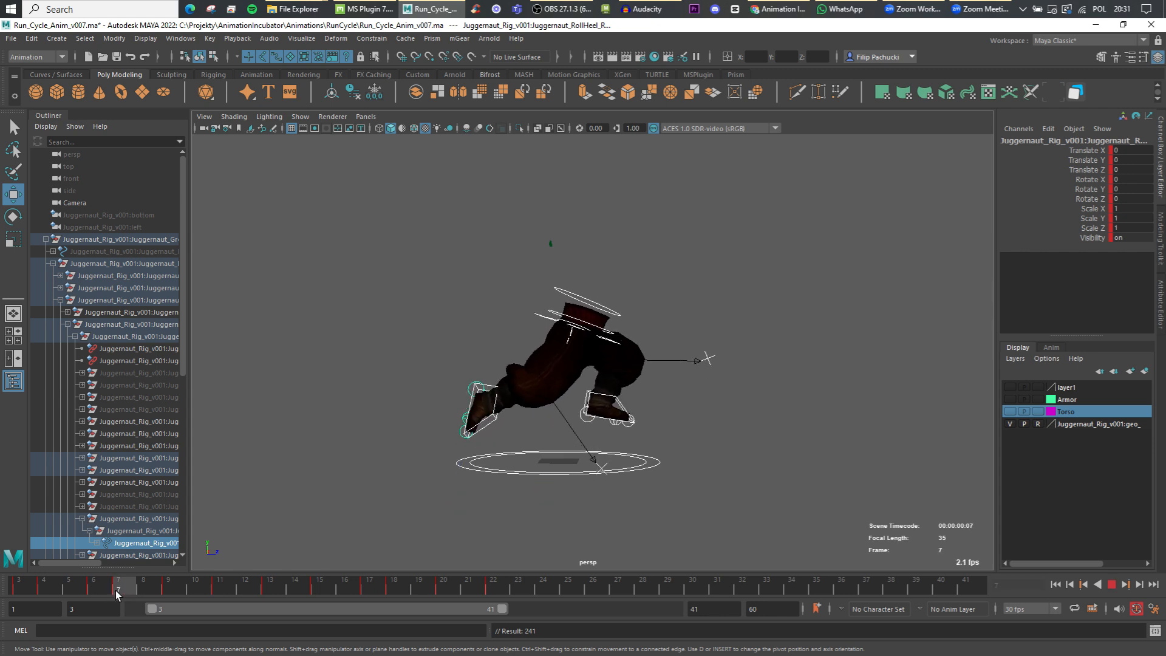
Check the hips' second high point around frames 15 to 17 and set a key at frame 16
left_click(374, 592)
left_click_drag(376, 589, 345, 594)
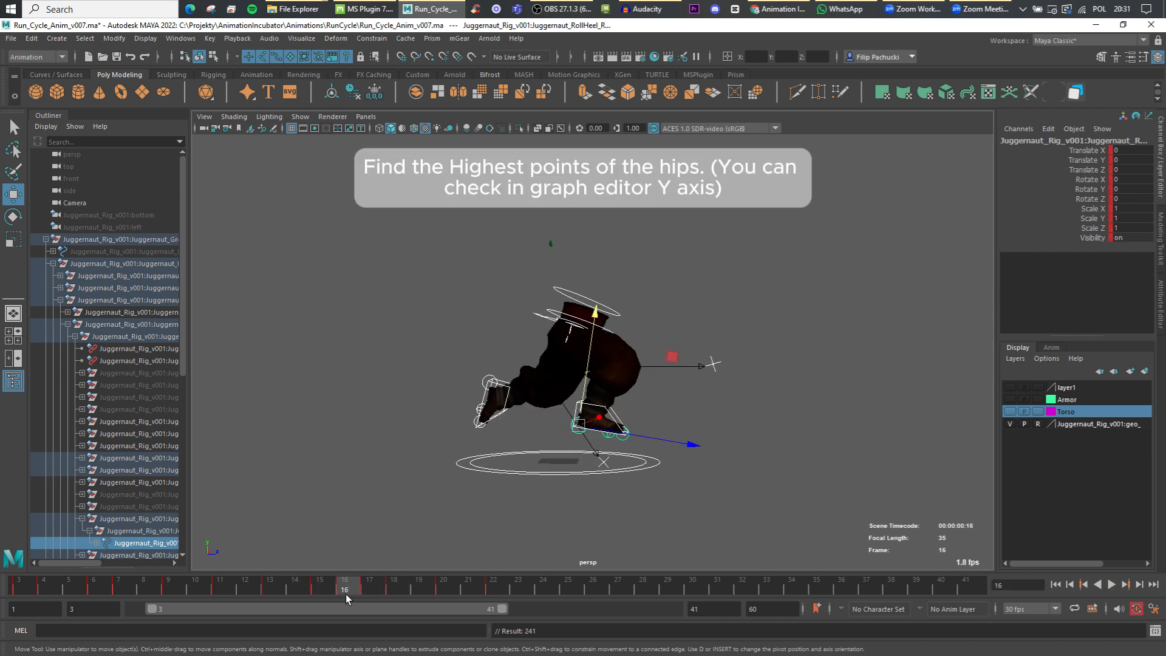
key("s")
left_click(327, 590)
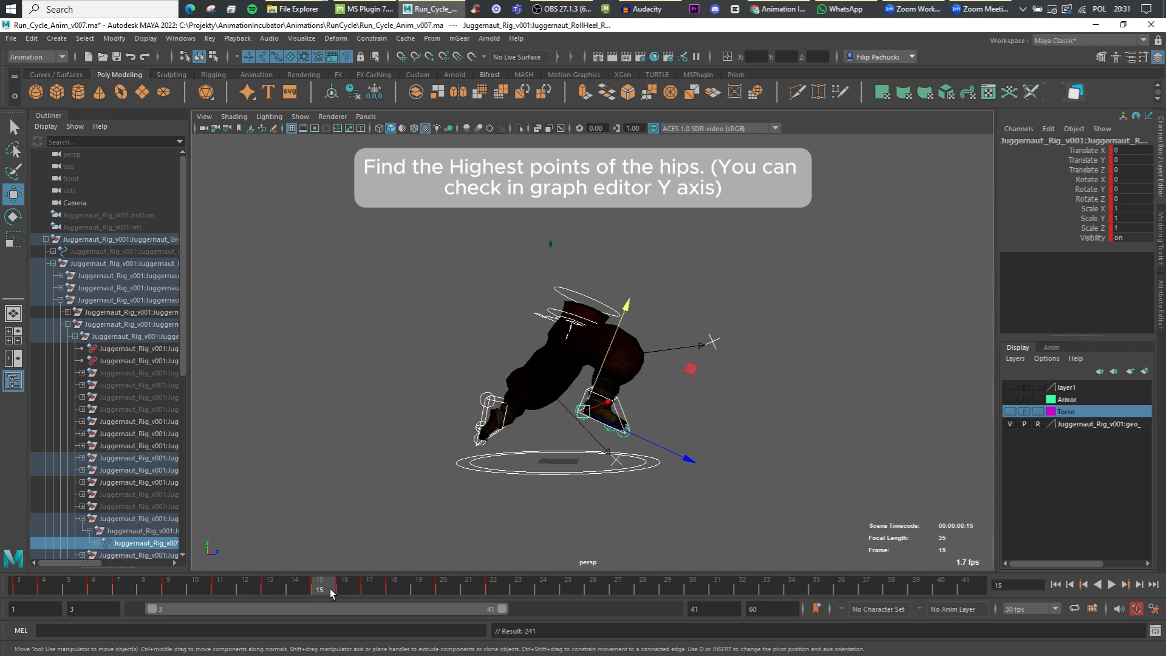
Shift all keys from frame 7 through frame 22 two frames later to add air time to the first stride
left_click_drag(113, 590, 509, 592, "shift")
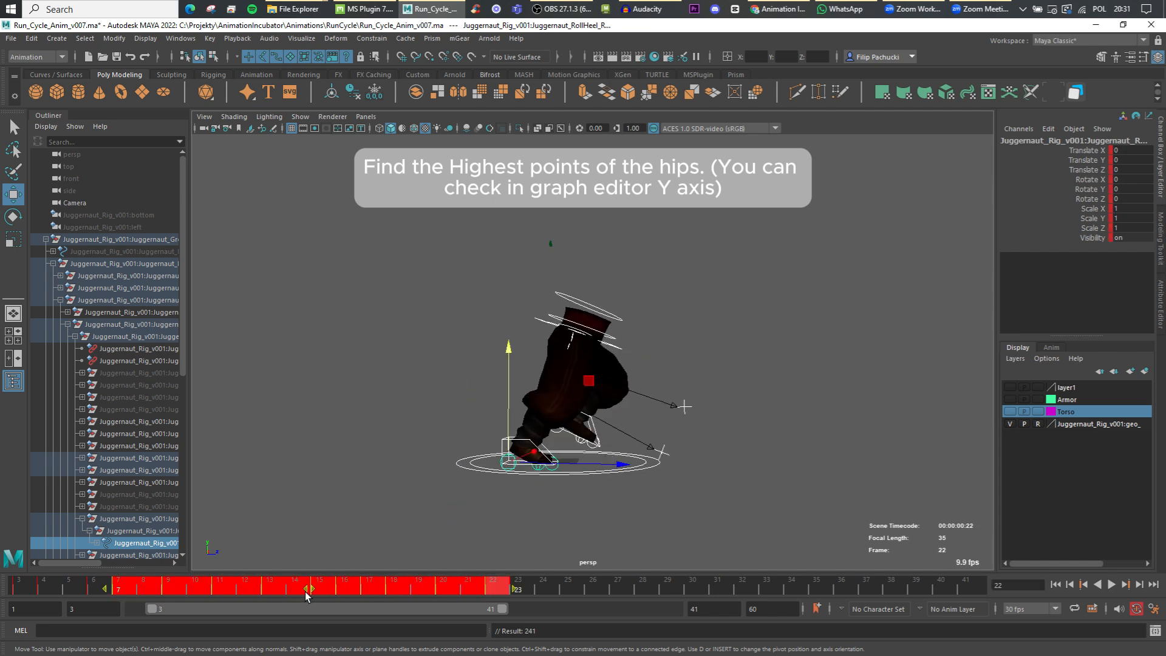
key("alt+v")
left_click_drag(309, 592, 342, 593)
key("alt+v")
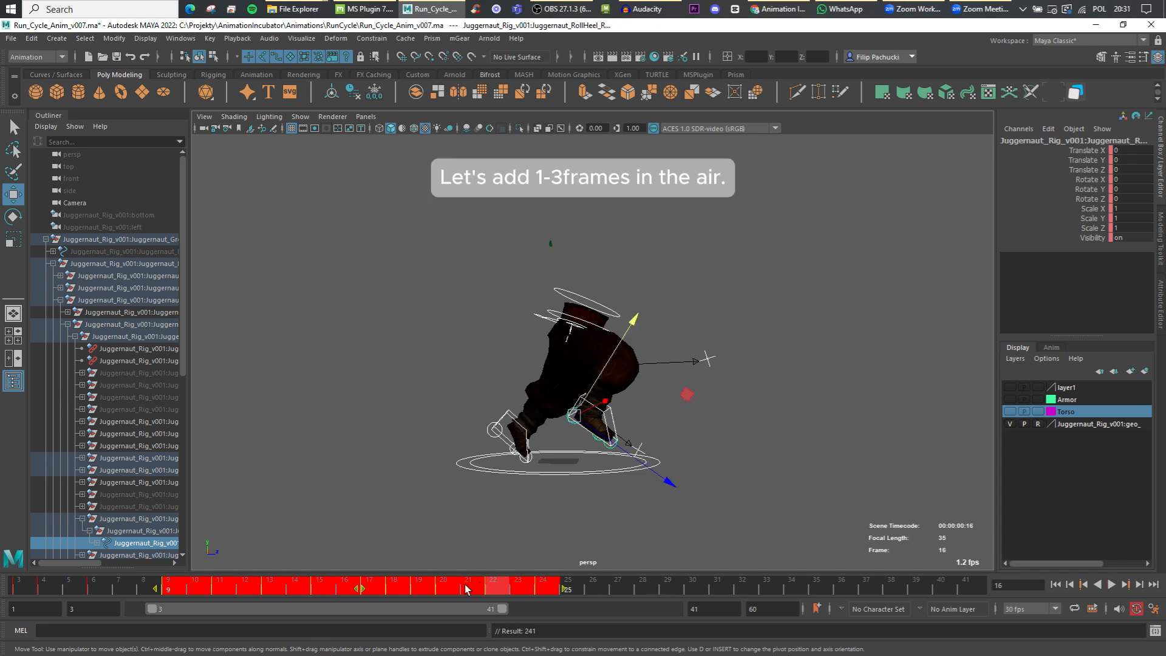
Move the keys after frame 17 two frames later to extend the second air phase, and play back the run cycle
left_click(692, 587)
left_click(372, 591)
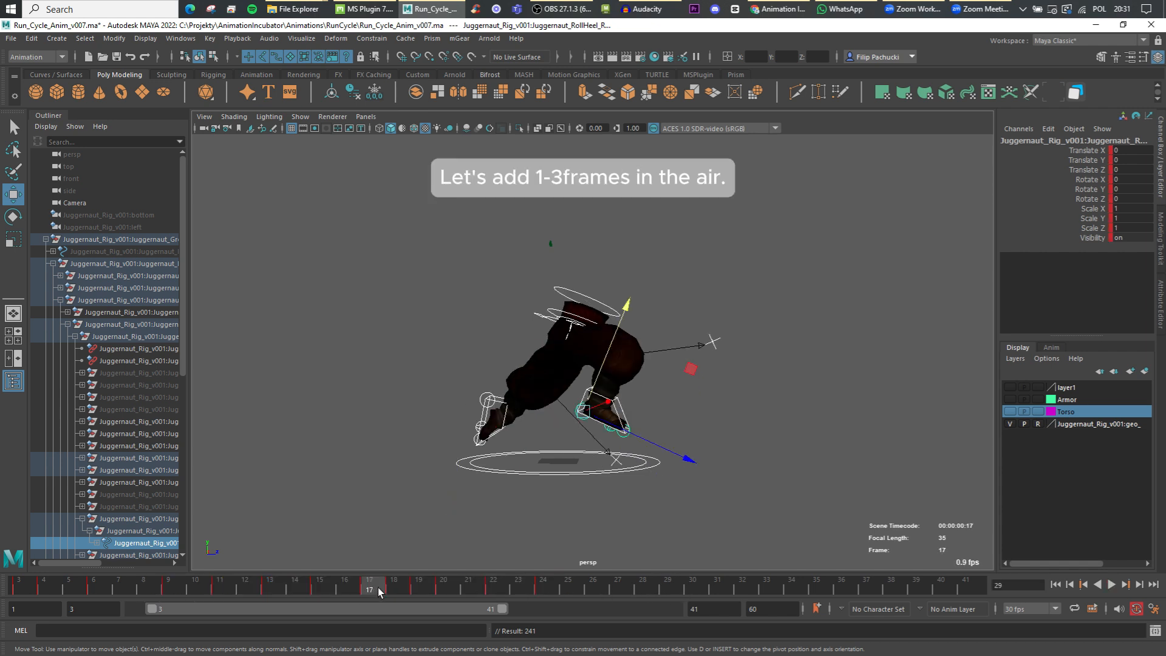
left_click_drag(378, 592, 547, 590)
left_click_drag(471, 587, 515, 589)
left_click_drag(383, 591, 21, 589)
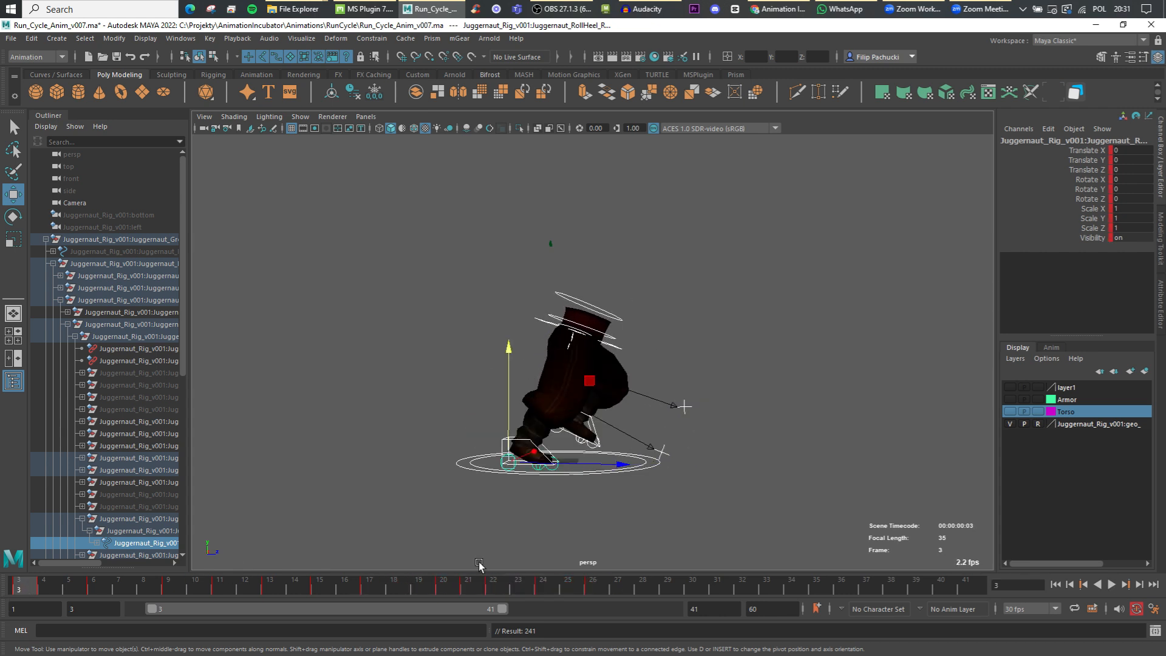
left_click(1111, 584)
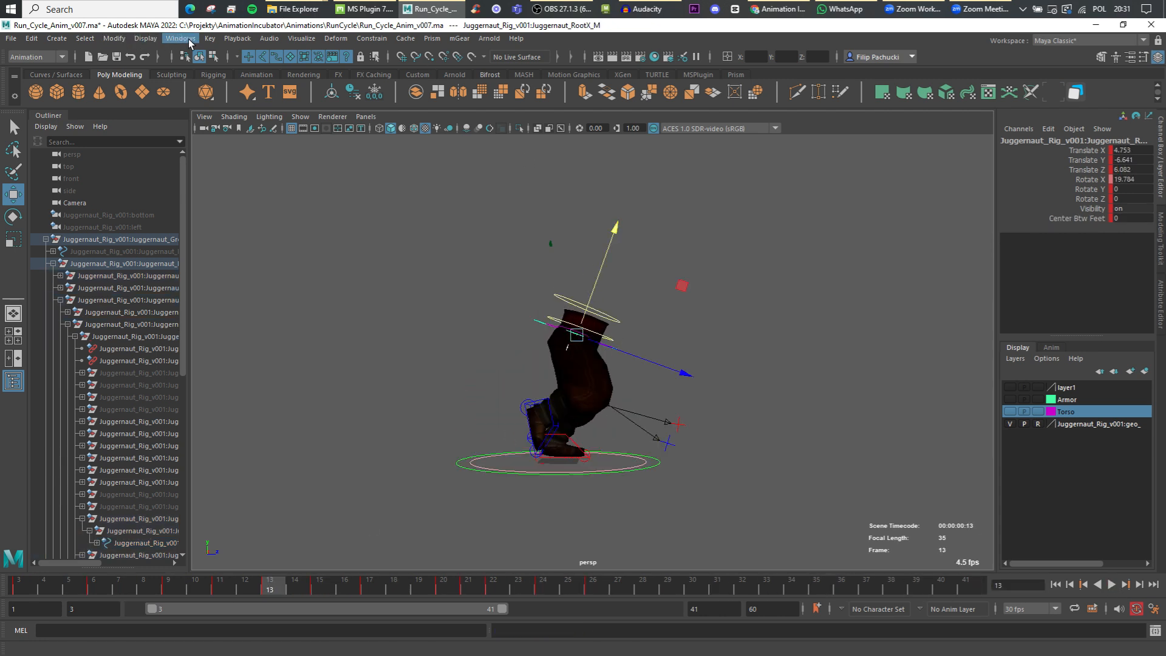
Open the Graph Editor for the RootX_M control, isolate its Translate Y curve, and narrow the window to uncover the character
left_click(188, 40)
mouse_move(255, 104)
left_click(334, 107)
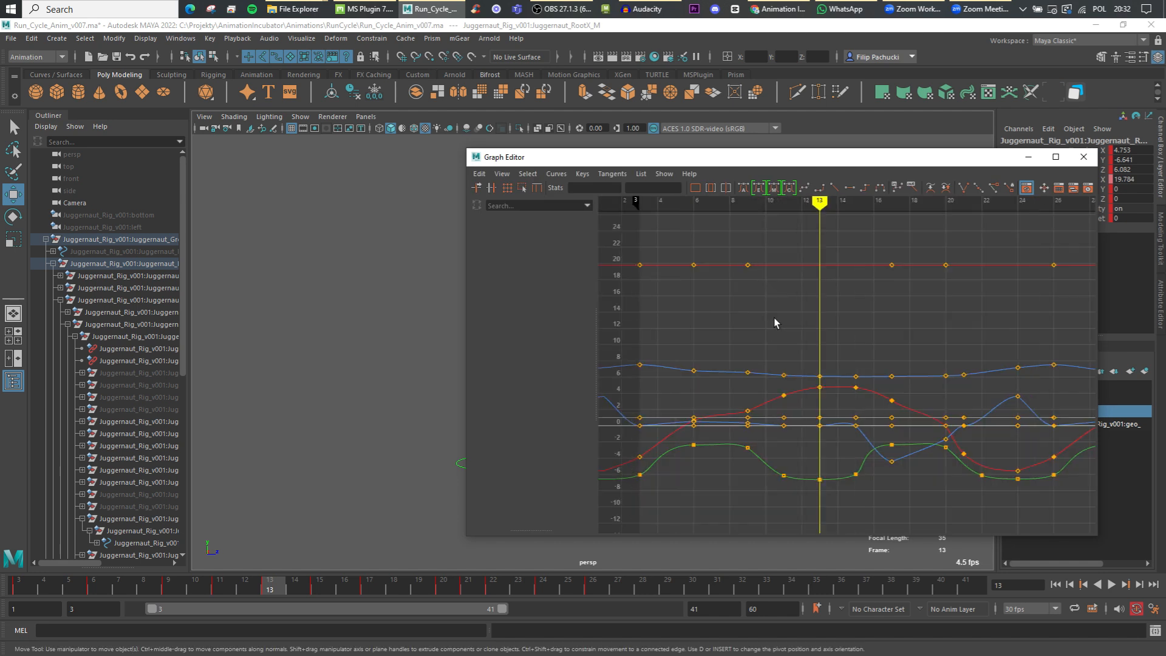
left_click(531, 263)
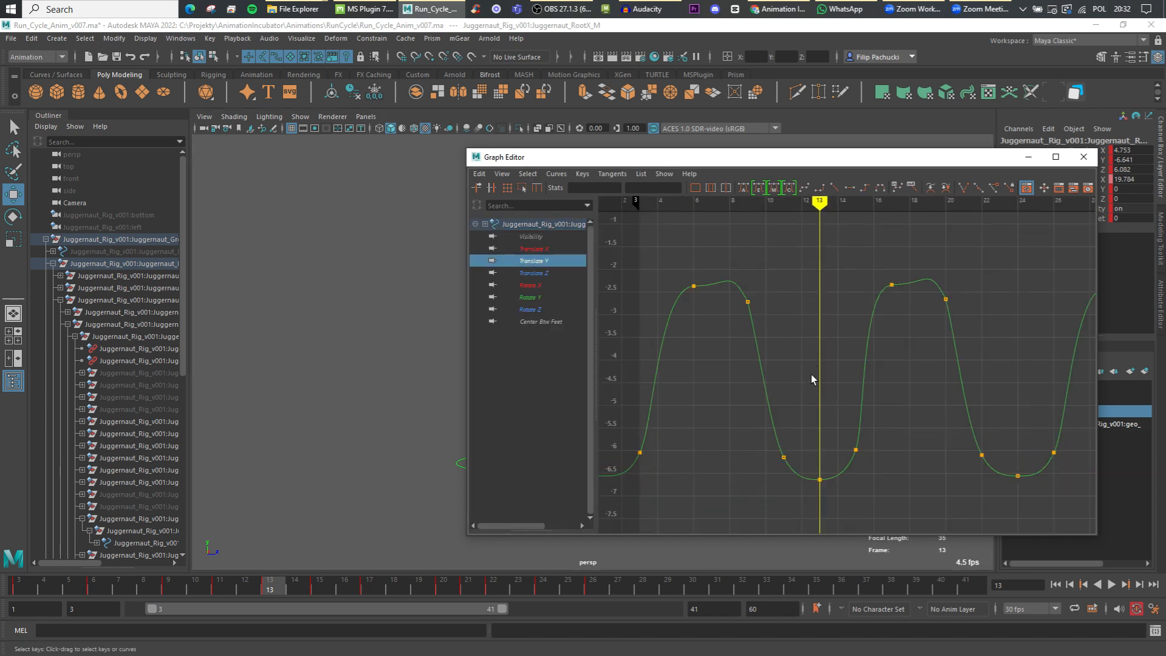
left_click_drag(465, 149, 725, 153)
left_click_drag(928, 206, 962, 214)
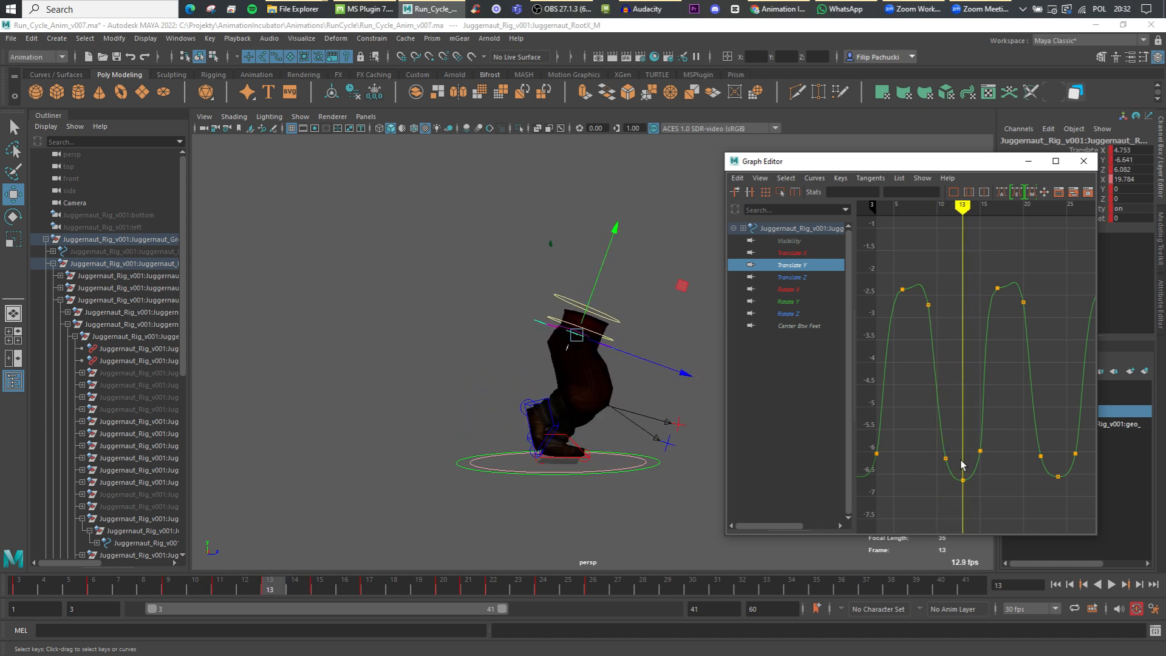
Lower the Translate Y key at frame 13 to about -8.27 and raise the neighbouring frame 11 and 15 keys to about -3.4 and -3.2
middle_click_drag(978, 417, 978, 474, "shift")
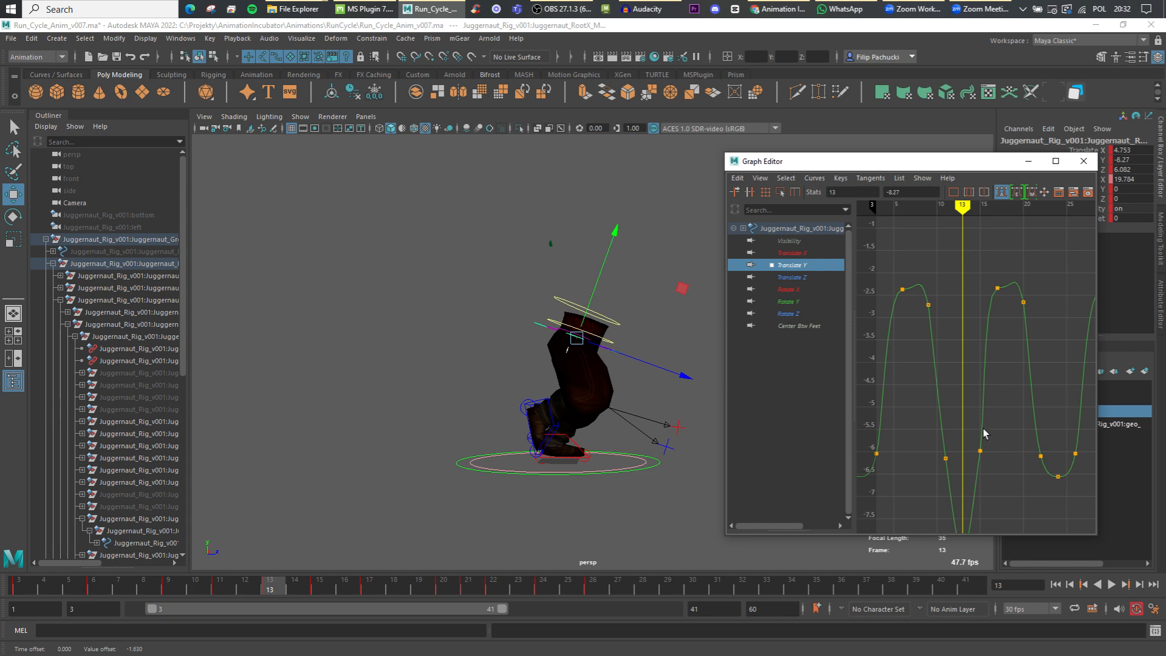
scroll(983, 429, "down", 3)
middle_click_drag(960, 435, 963, 390, "shift")
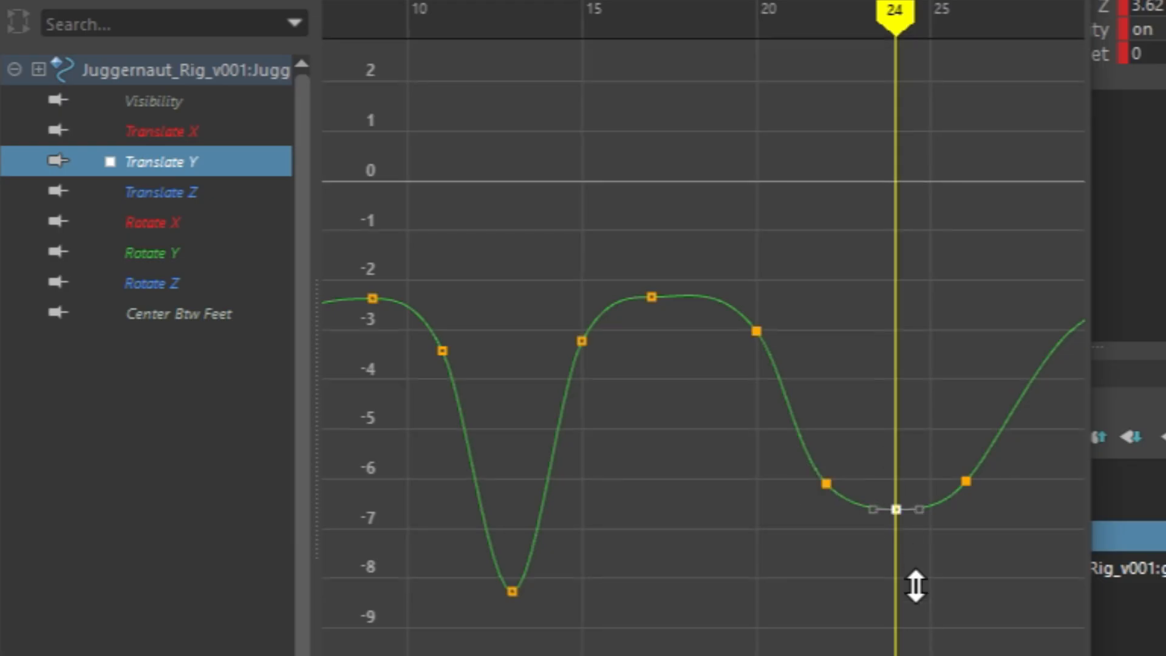
Deepen the second dip by setting Translate Y to about -8.5 at frame 24, and raise frames 22 and 20 to about -3.1 and -2.4
middle_click_drag(1025, 432, 1024, 464, "shift")
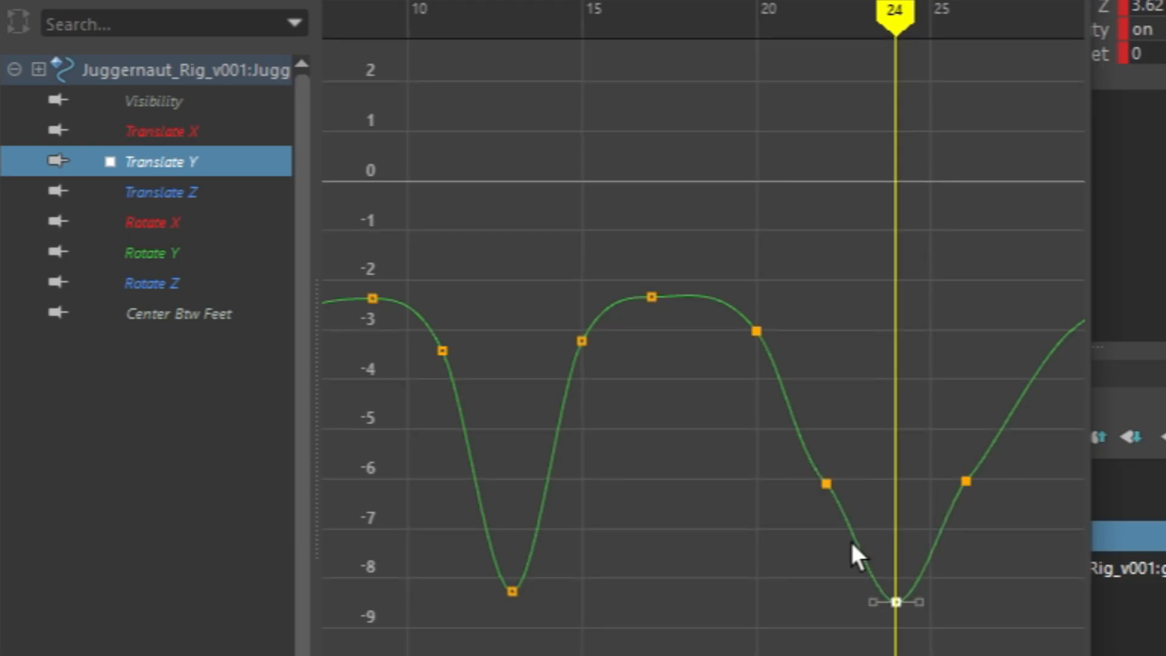
left_click(988, 395)
middle_click_drag(997, 395, 996, 345, "shift")
left_click(960, 332)
scroll(789, 365, "down", 2)
middle_click_drag(787, 373, 730, 340, "shift")
scroll(789, 366, "up", 1)
Adjust the first and last Translate Y keys at frames 3 and 26 together to about -6.2
left_click(807, 443)
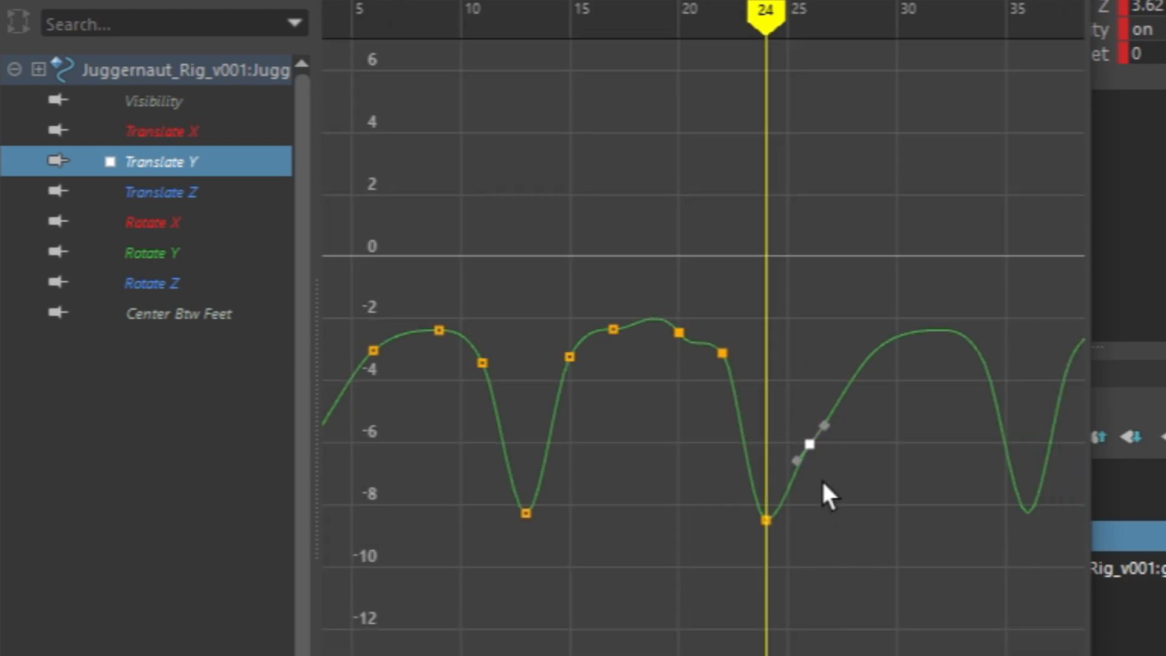
scroll(788, 391, "down", 1)
middle_click_drag(440, 394, 632, 399, "alt")
left_click_drag(631, 400, 709, 454, "shift")
middle_click_drag(978, 482, 979, 499, "shift")
middle_click_drag(973, 489, 755, 476, "alt")
scroll(794, 455, "up", 3)
middle_click_drag(889, 456, 890, 431, "shift")
Lower the Translate Y key at frame 15 to about -6.2 and the one at frame 17 to about -3.4
left_click_drag(628, 325, 666, 410)
middle_click_drag(665, 412, 664, 504, "shift")
left_click_drag(812, 284, 659, 377)
left_click(678, 322)
middle_click_drag(690, 377, 690, 409, "shift")
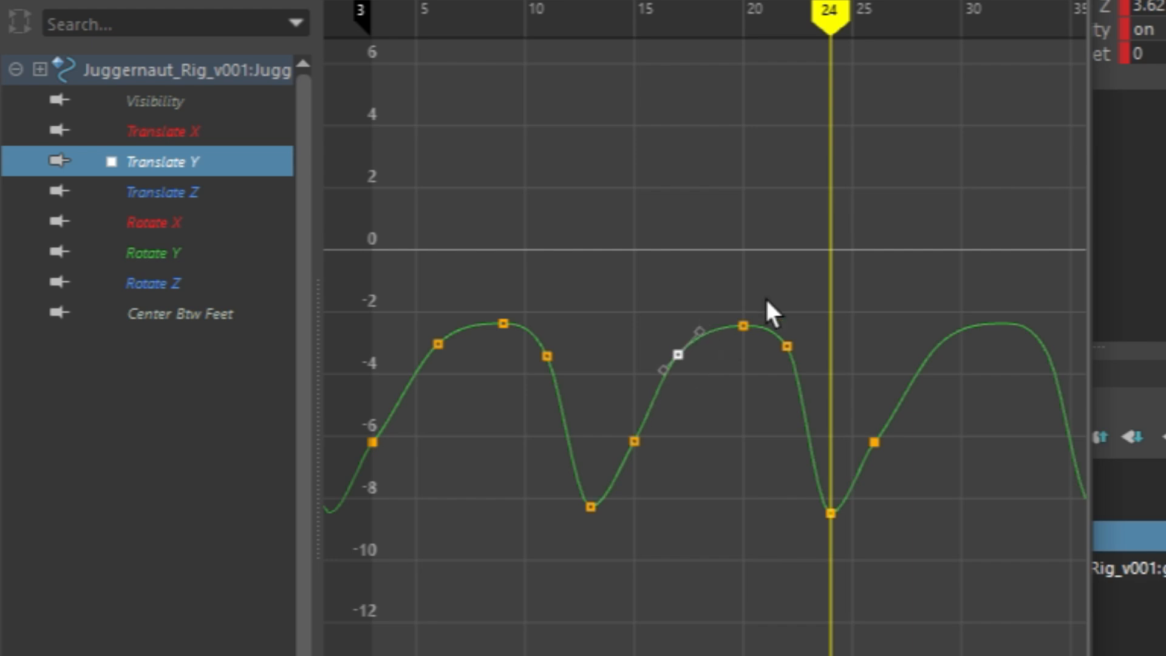
scroll(692, 425, "down", 3)
scroll(463, 395, "up", 3)
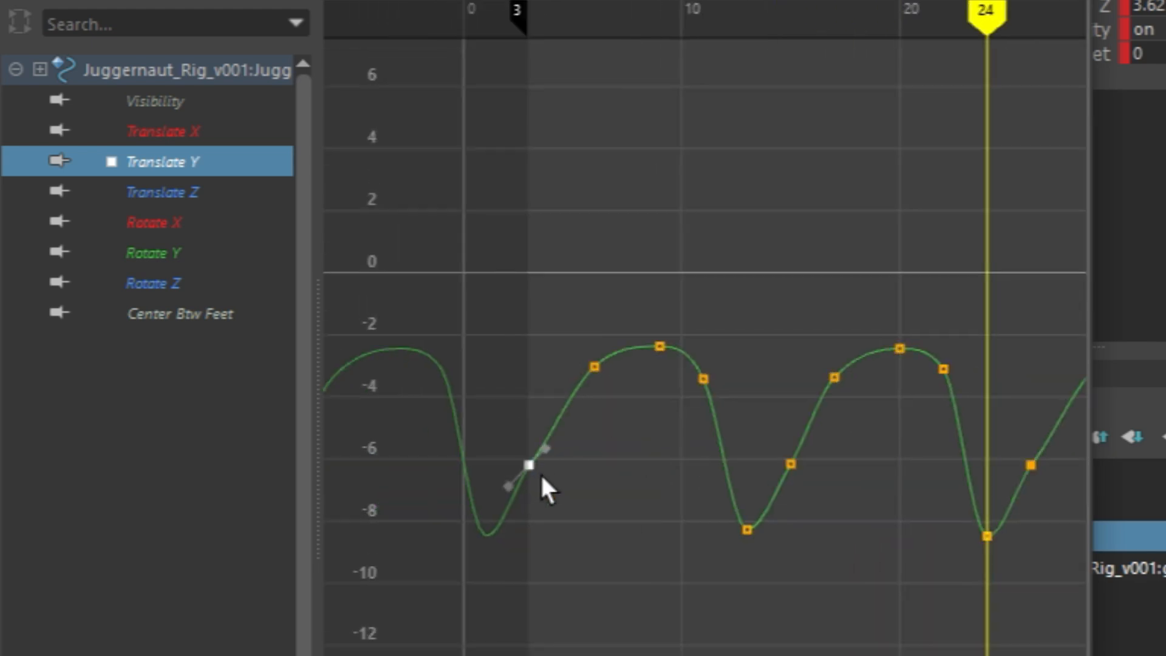
Steepen the Translate Y tangent at frame 3 and select the loop-end key's tangent at frame 26
left_click_drag(2, 238, 0, 239)
left_click_drag(446, 419, 455, 453)
middle_click_drag(451, 446, 462, 409)
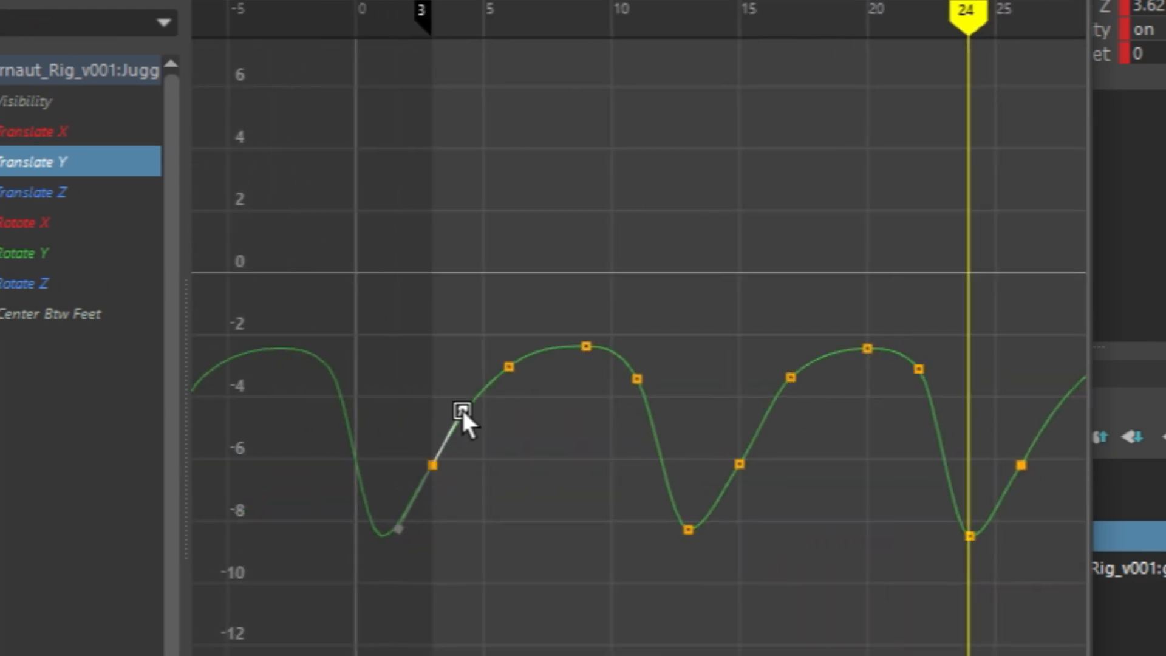
middle_click_drag(789, 425, 714, 422, "alt")
left_click(943, 461)
left_click_drag(901, 465, 920, 509)
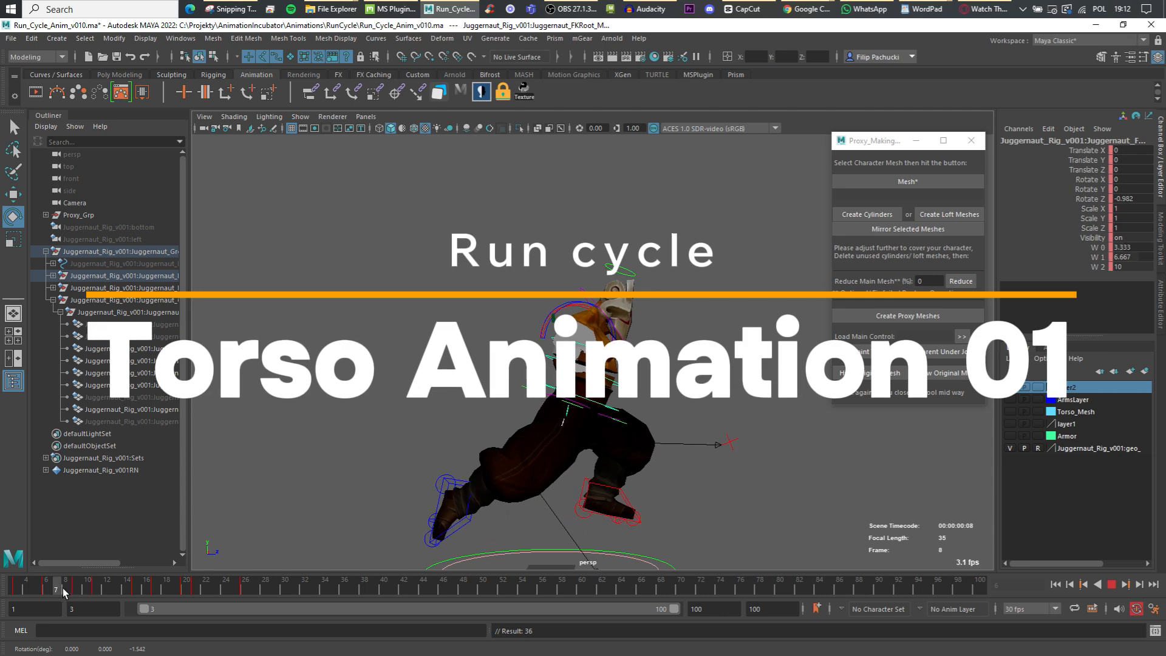
Rotate the torso's FK root control in Z at frames 9 and 17, reaching about 4.9 at frame 17
left_click(76, 591)
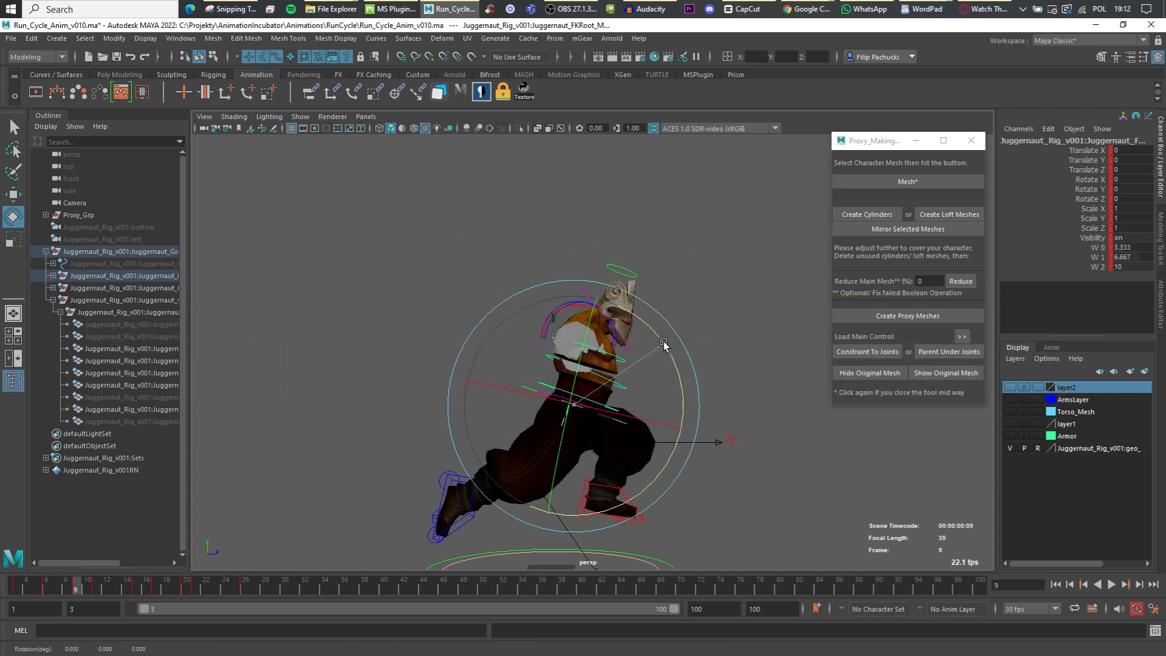
left_click_drag(665, 336, 657, 344)
left_click_drag(79, 588, 154, 593)
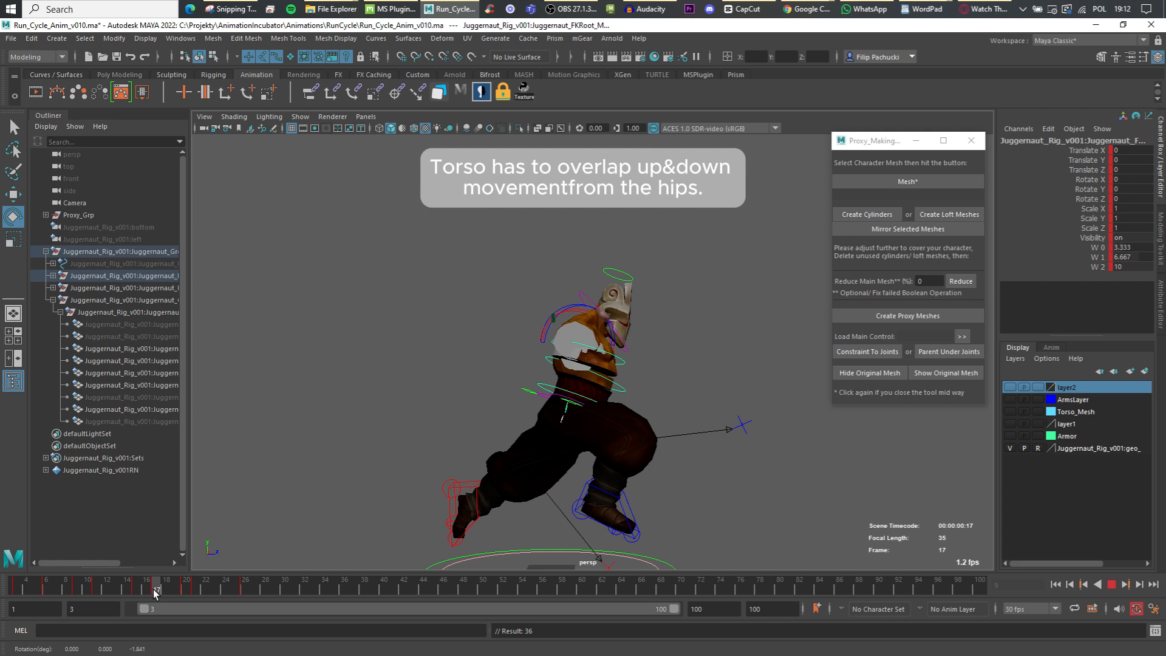
left_click_drag(680, 391, 680, 400)
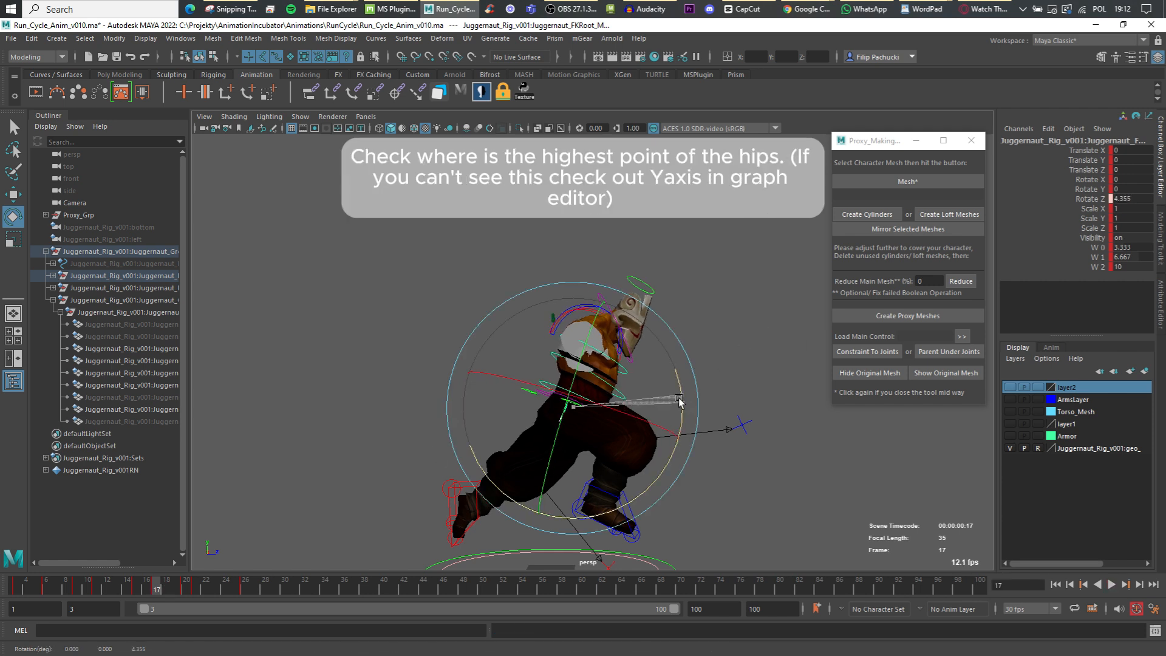
Set the torso FK root's Rotate Z to about 1.4 at frame 13 and about -1.19 at frame 17, and go to frame 4
mouse_move(114, 586)
left_mouse_down()
mouse_move(188, 584)
mouse_move(70, 586)
mouse_move(117, 589)
left_mouse_up()
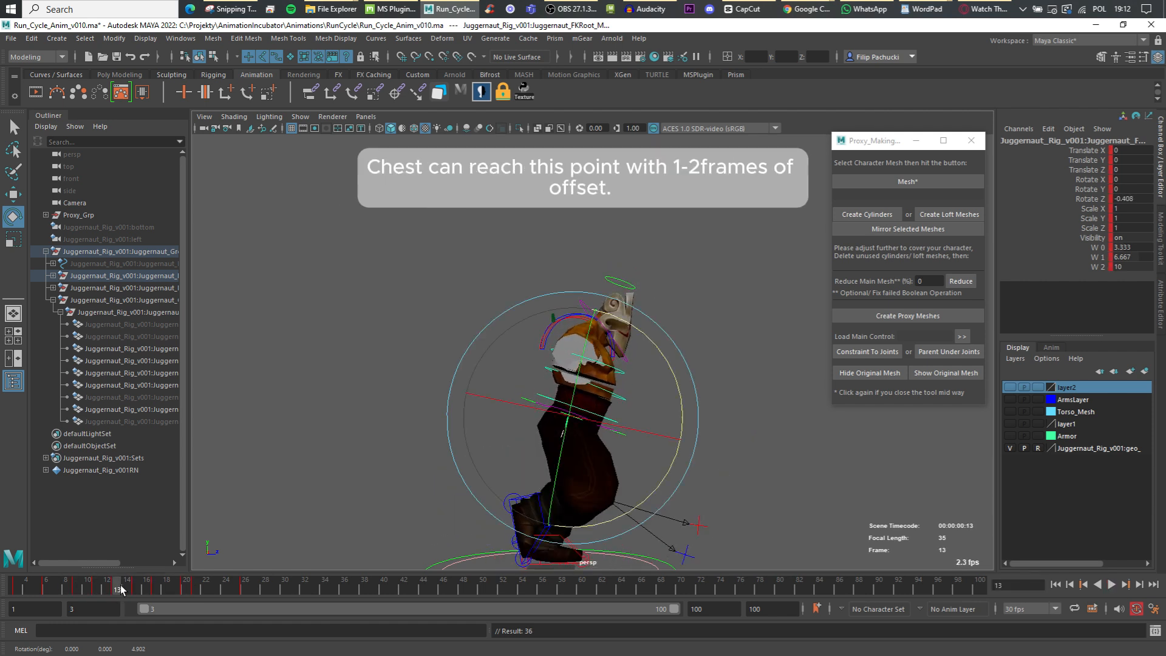
left_click_drag(678, 372, 678, 377)
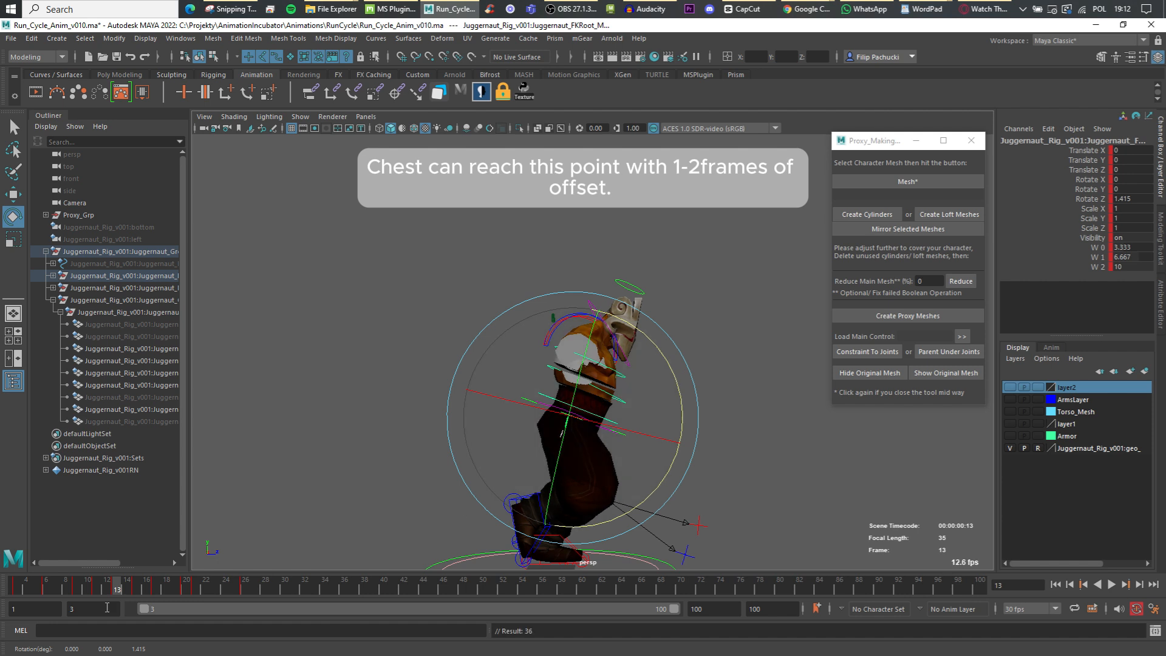
left_click_drag(125, 591, 157, 590)
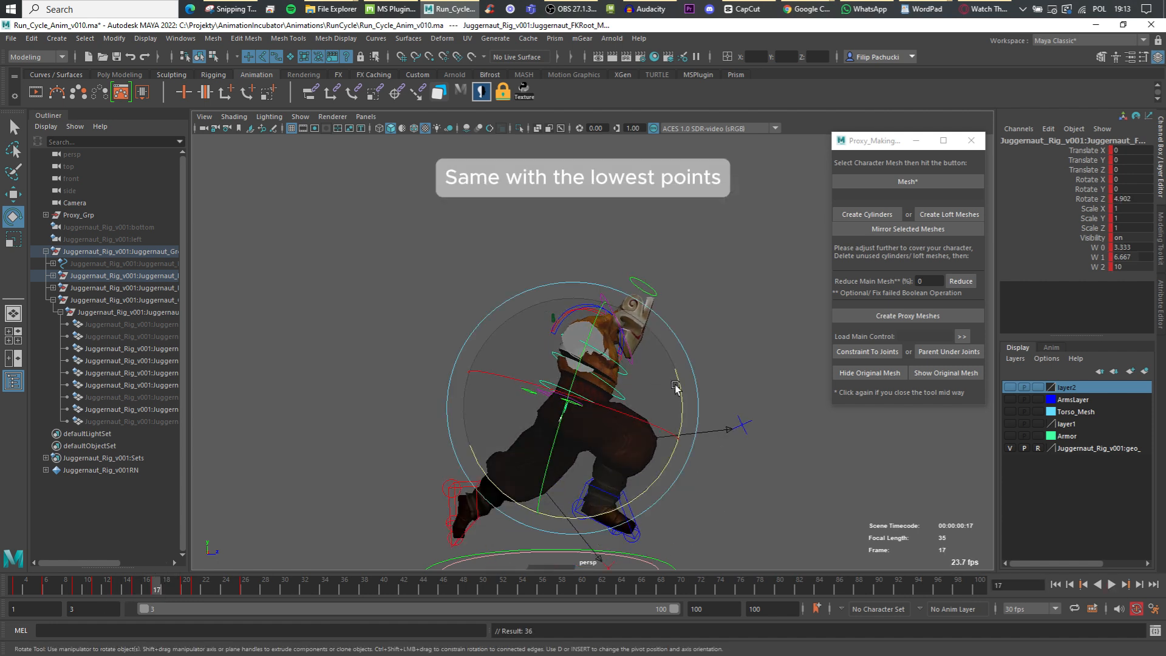
left_click_drag(675, 387, 682, 383)
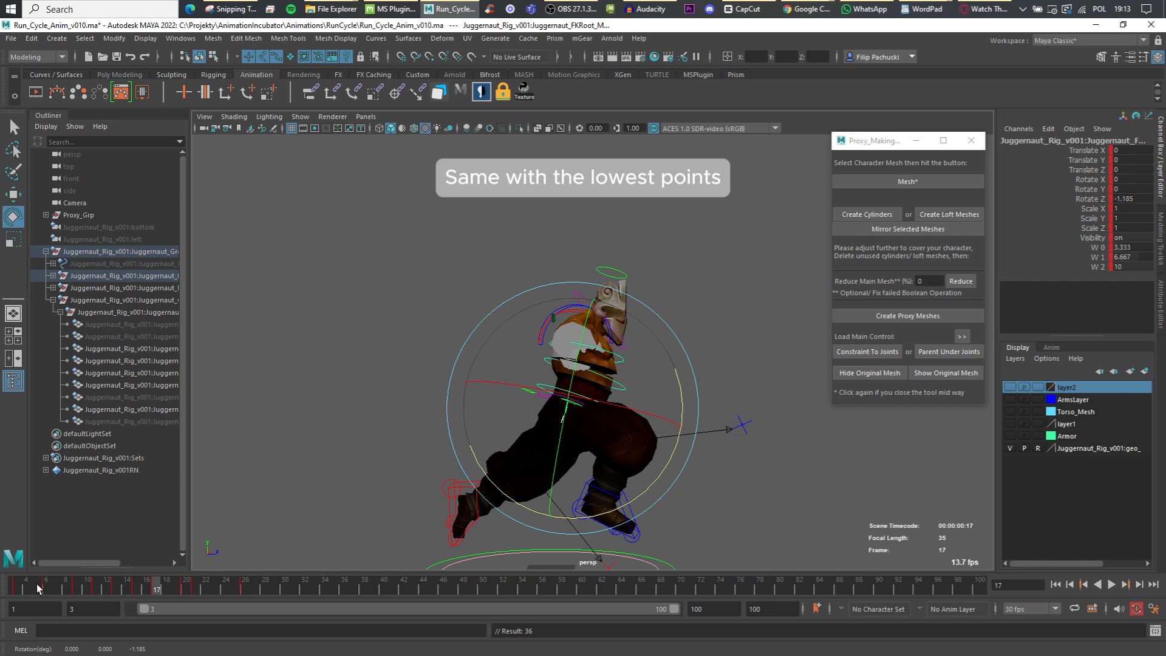
mouse_move(26, 586)
left_mouse_down()
mouse_move(221, 585)
mouse_move(26, 586)
left_mouse_up()
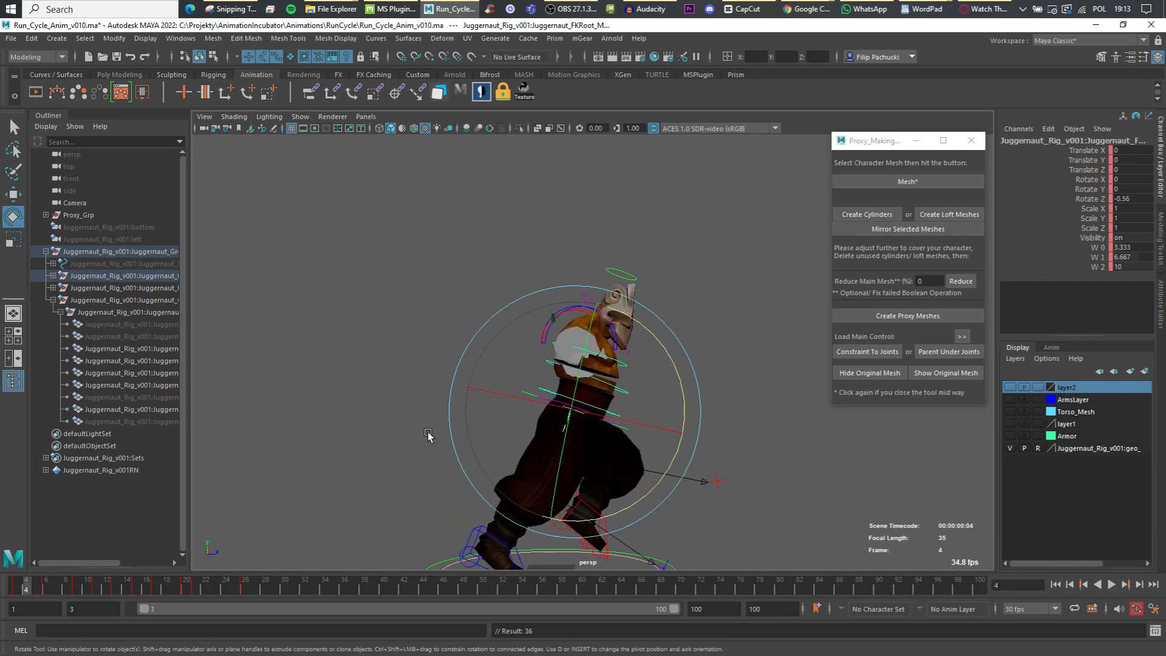
Check the cycle from behind and rotate the hip root control at frame 17 to about -2.1 in Y and 1.3 in Z
left_click_drag(429, 436, 562, 441, "alt")
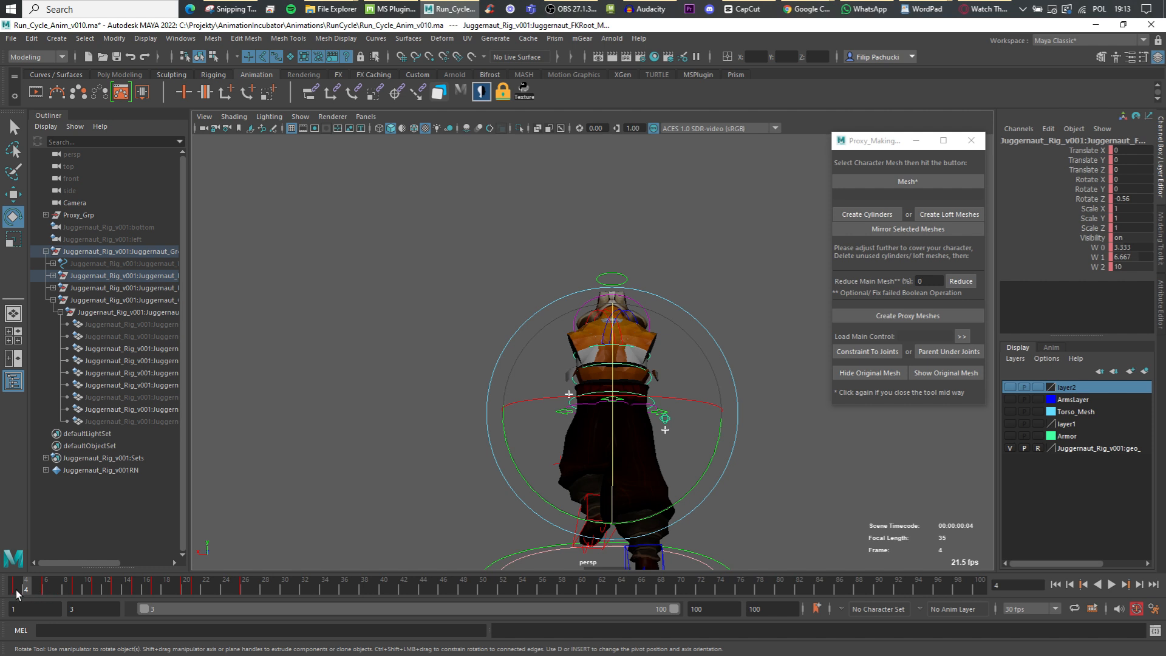
key("alt+v")
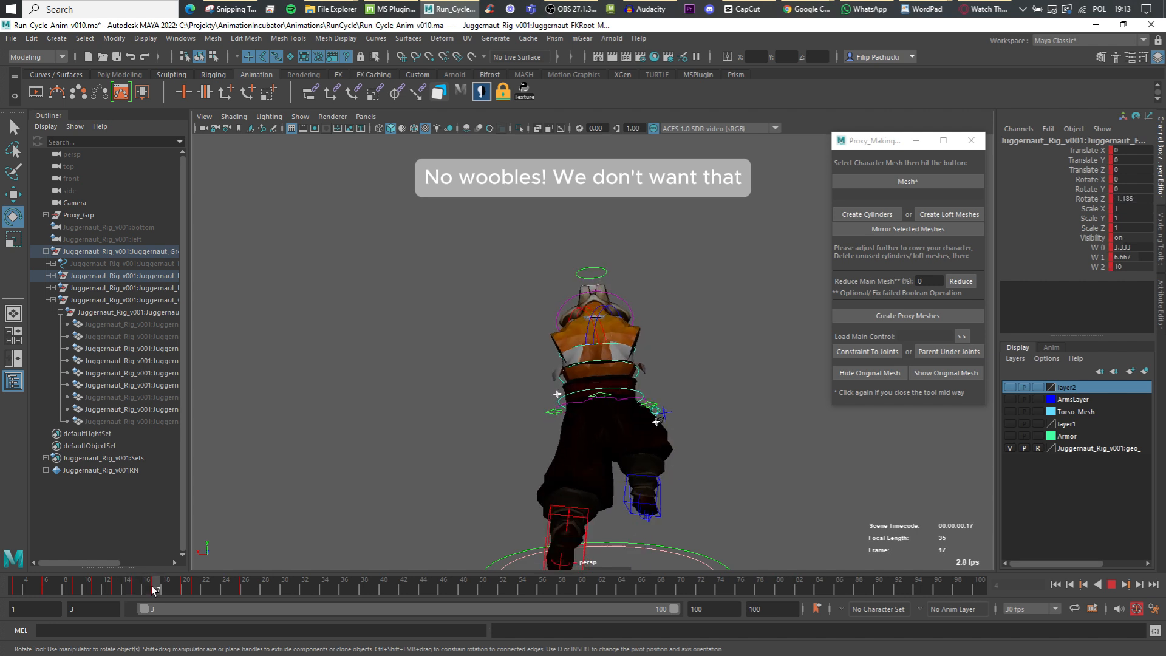
key("w")
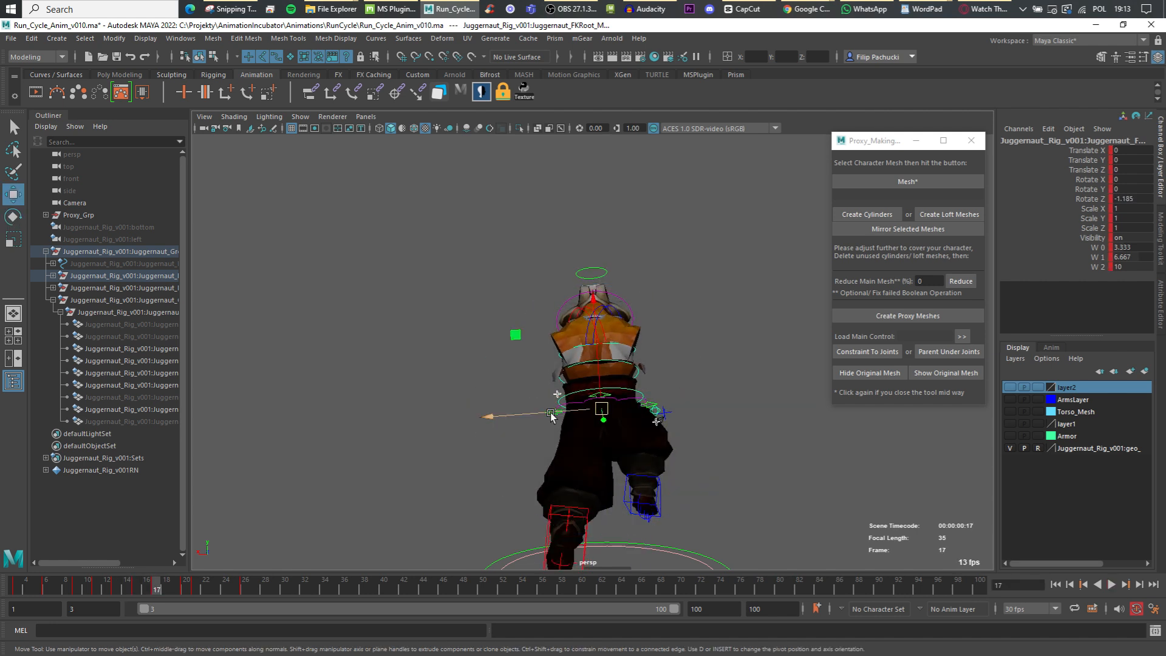
left_click(548, 415)
left_click(548, 411)
key("e")
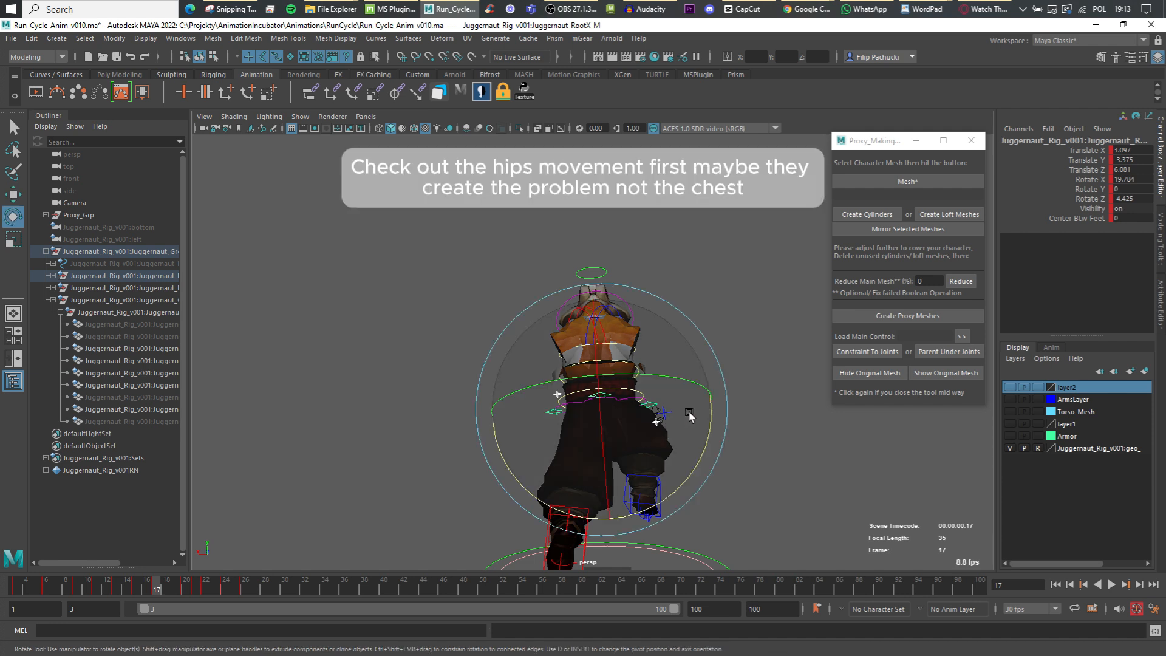
left_click_drag(705, 423, 705, 442)
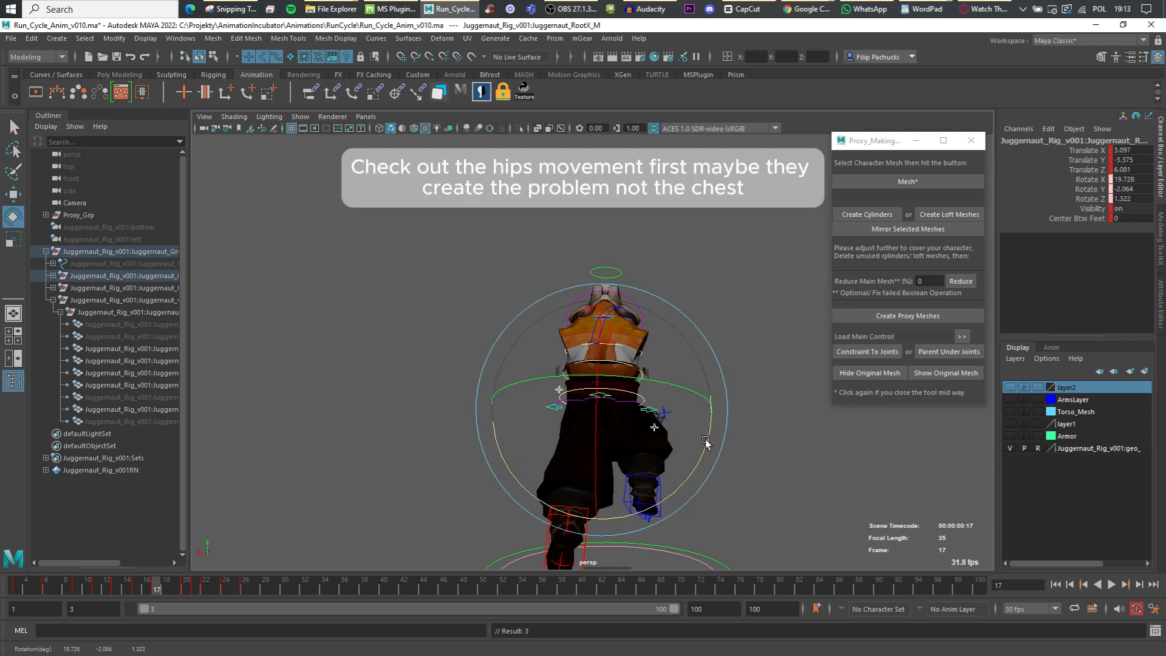
Rotate the hip root control at frame 20 to about -0.7 in Y and 0.27 in Z
key("alt+v")
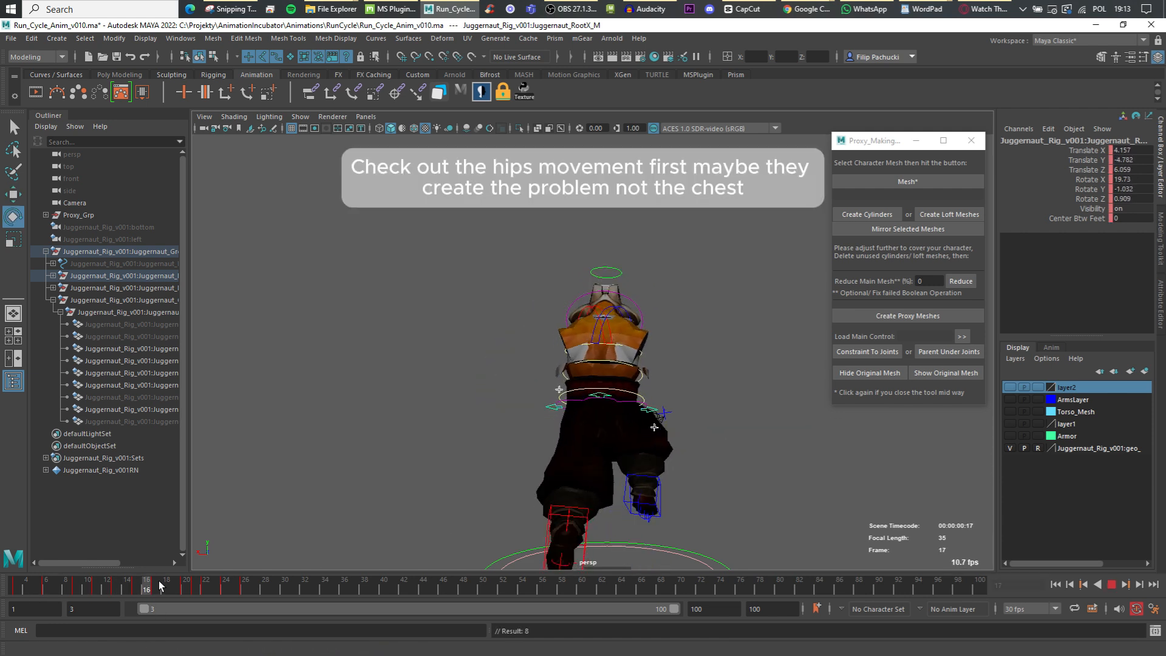
left_click(183, 578)
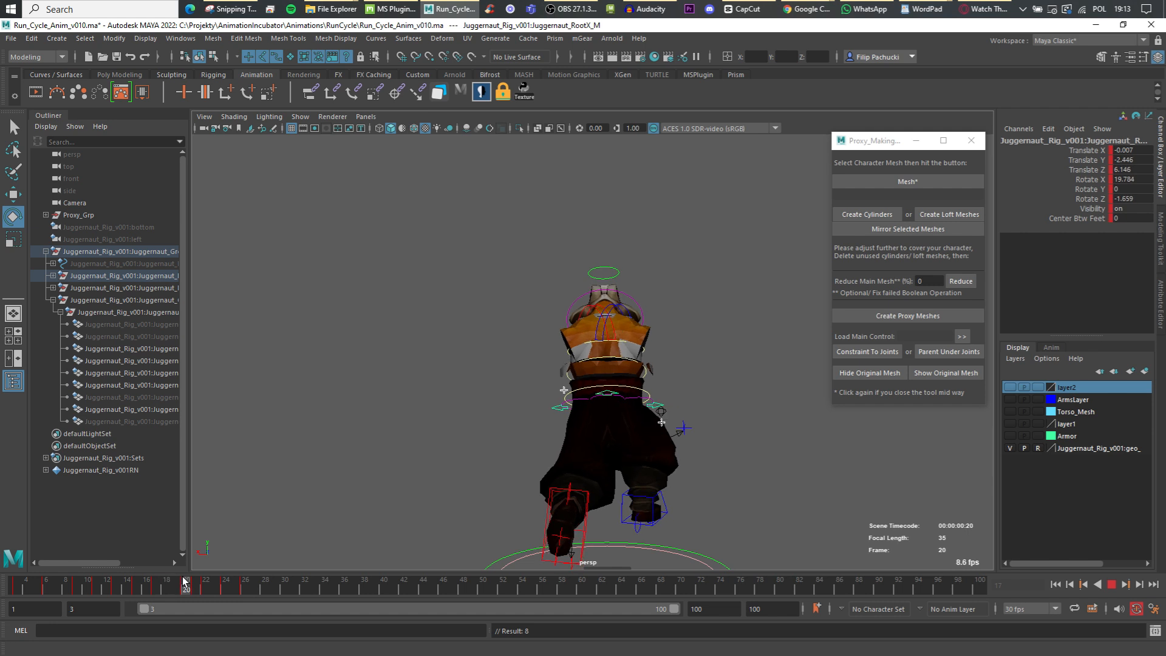
mouse_move(183, 578)
left_mouse_down()
mouse_move(166, 579)
mouse_move(188, 576)
left_mouse_up()
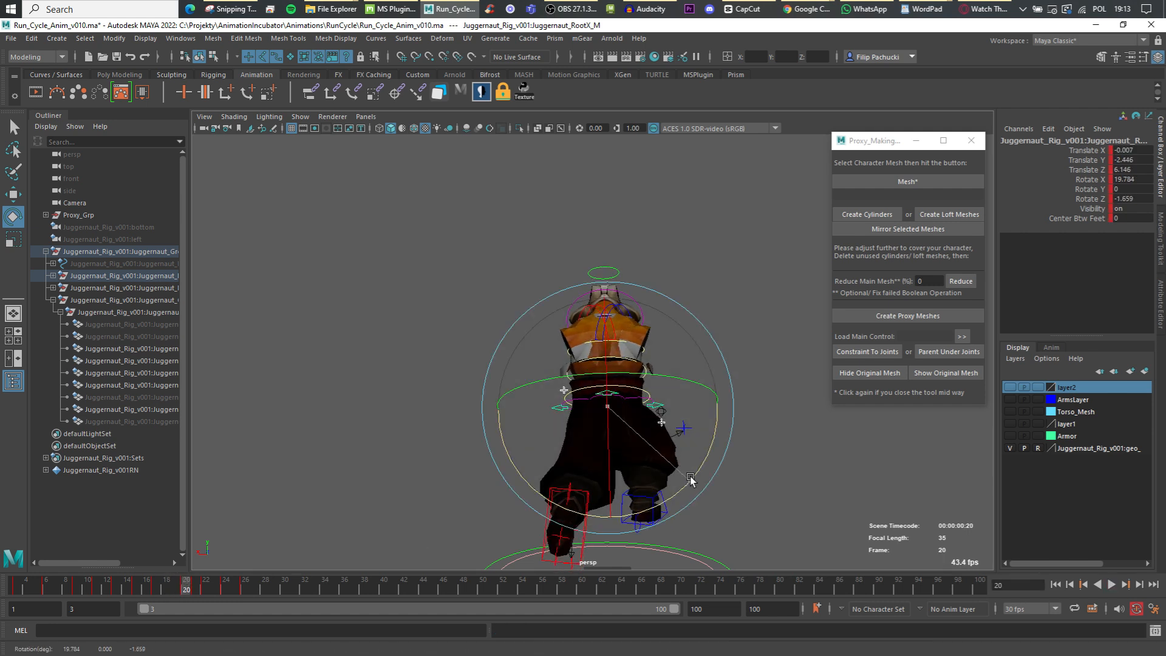
left_click_drag(690, 476, 686, 477)
Step through the frames and play back the run cycle to examine the hips for wobble
key("alt+comma")
key("alt+period")
key("alt+period")
key("alt+period")
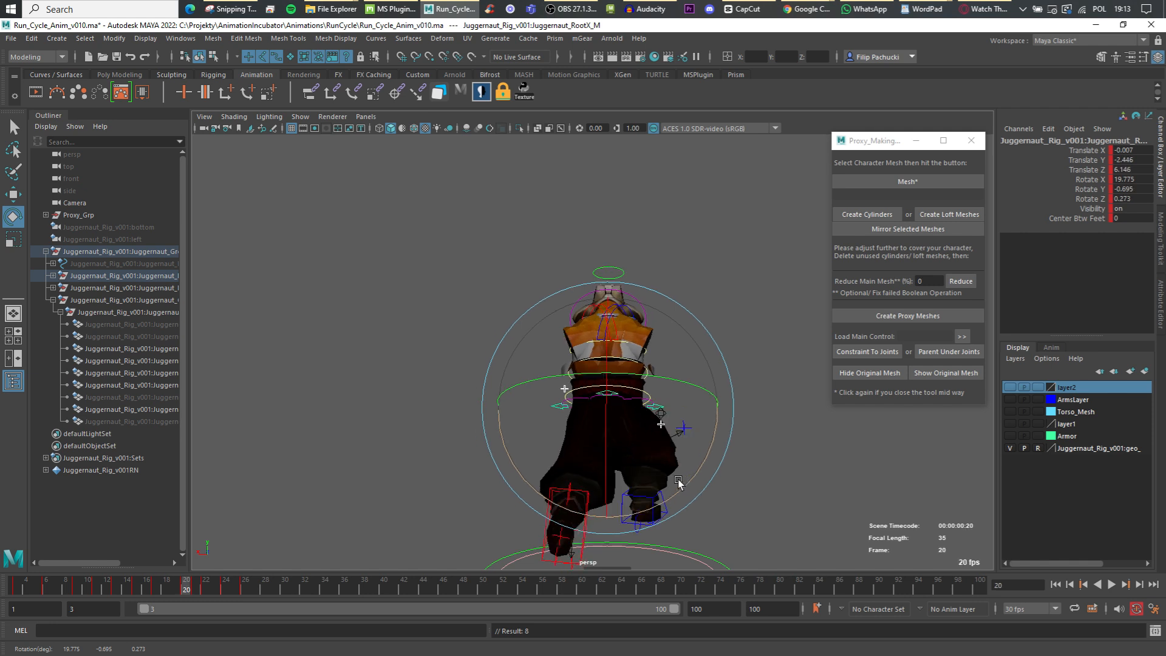
key("alt+period")
key("alt+period")
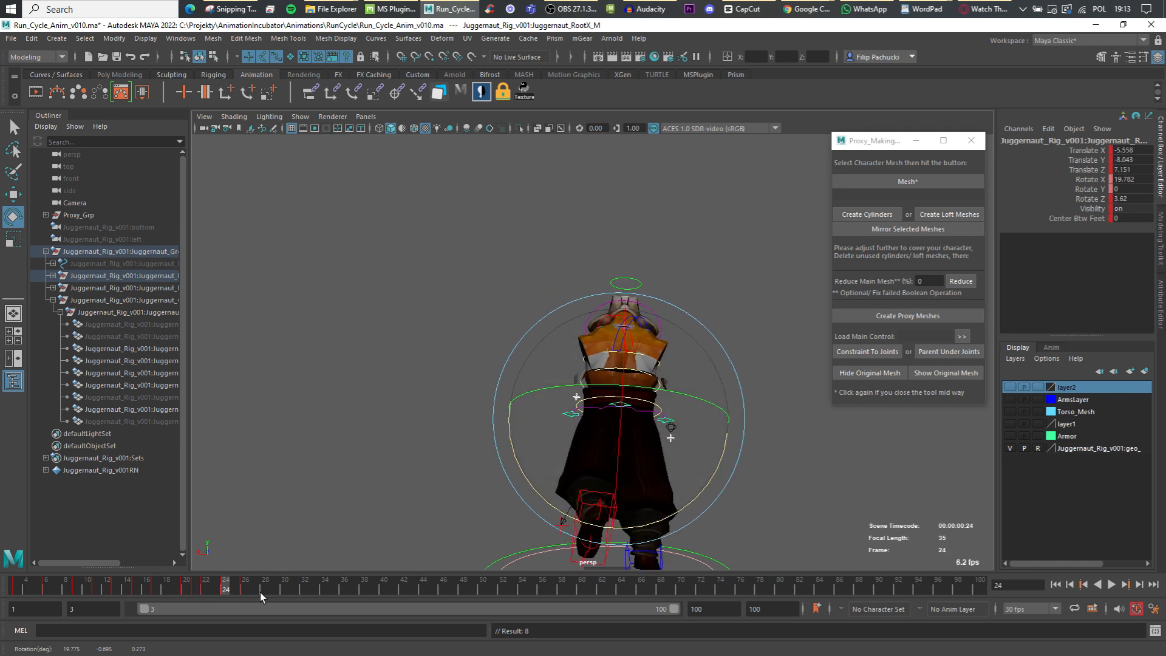
left_click_drag(211, 591, 16, 586)
left_click(1112, 584)
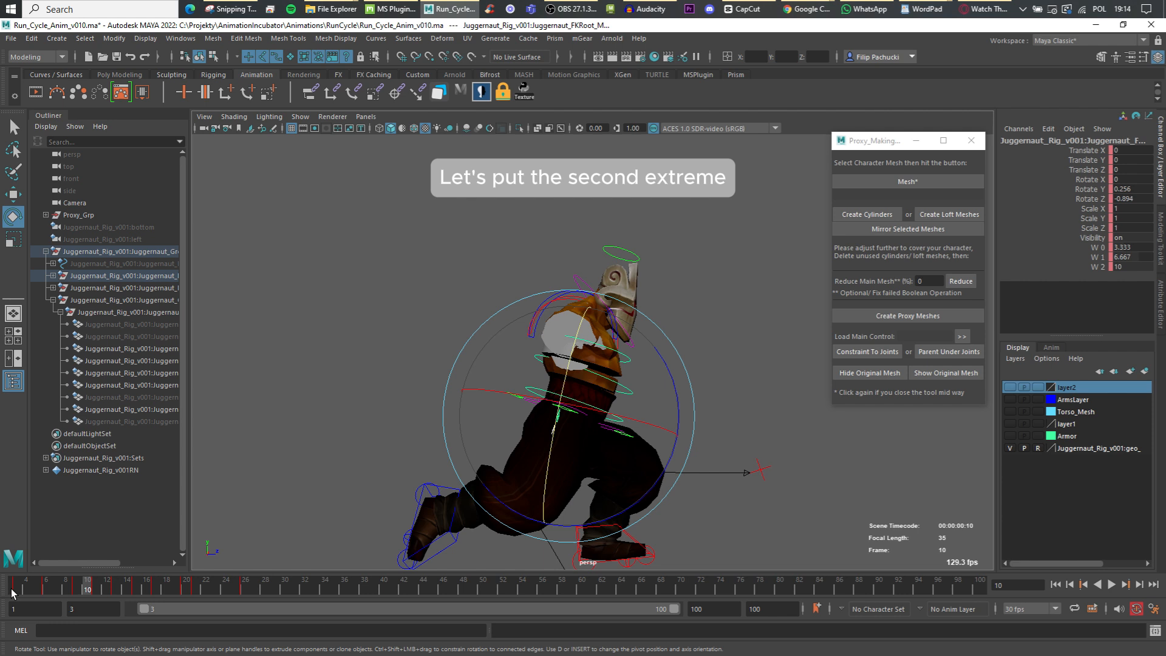
Rotate the torso's FK root control in Z around frame 11 for the second extreme and scrub through the motion
left_click_drag(14, 592, 100, 589)
left_click_drag(668, 378, 619, 406)
left_click_drag(51, 589, 119, 595)
left_click_drag(120, 595, 129, 595)
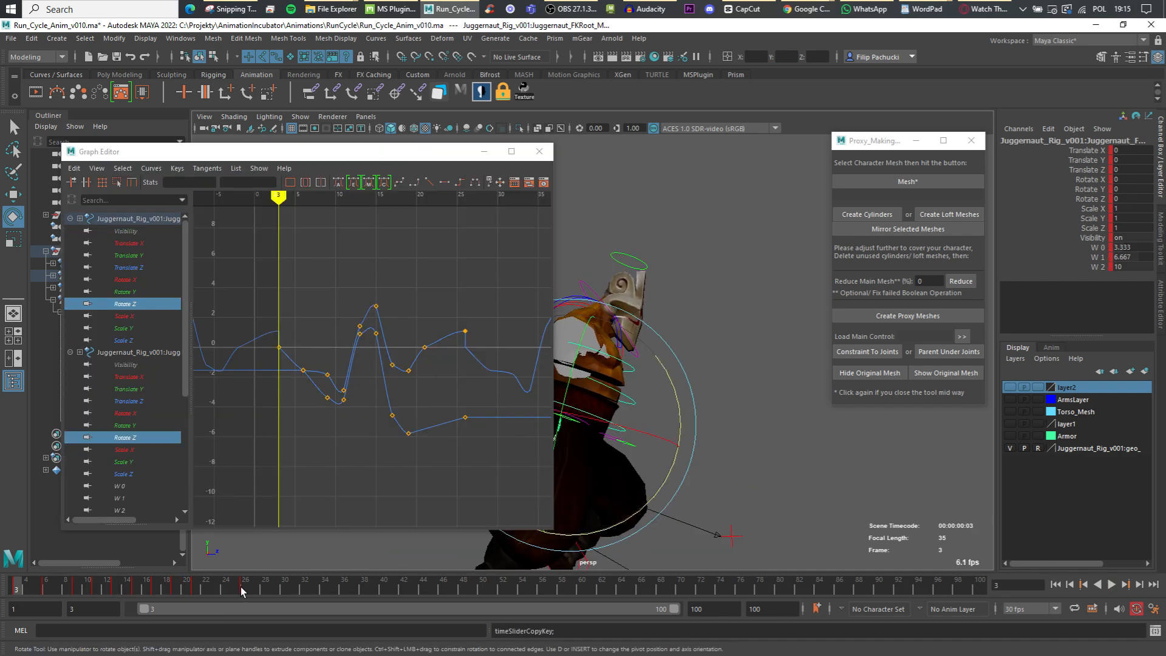
Paste the torso key copied from frame 3 onto frame 26 and play back the loop
left_click(243, 588)
right_click(244, 588)
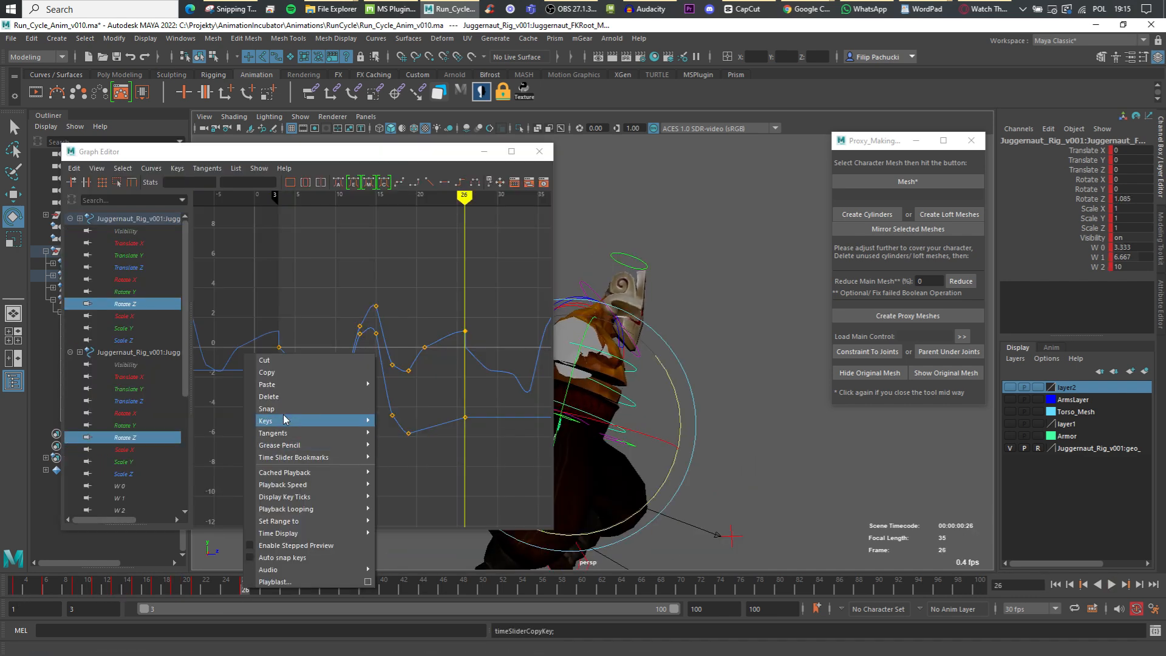
left_click(398, 384)
left_click_drag(265, 276, 333, 394)
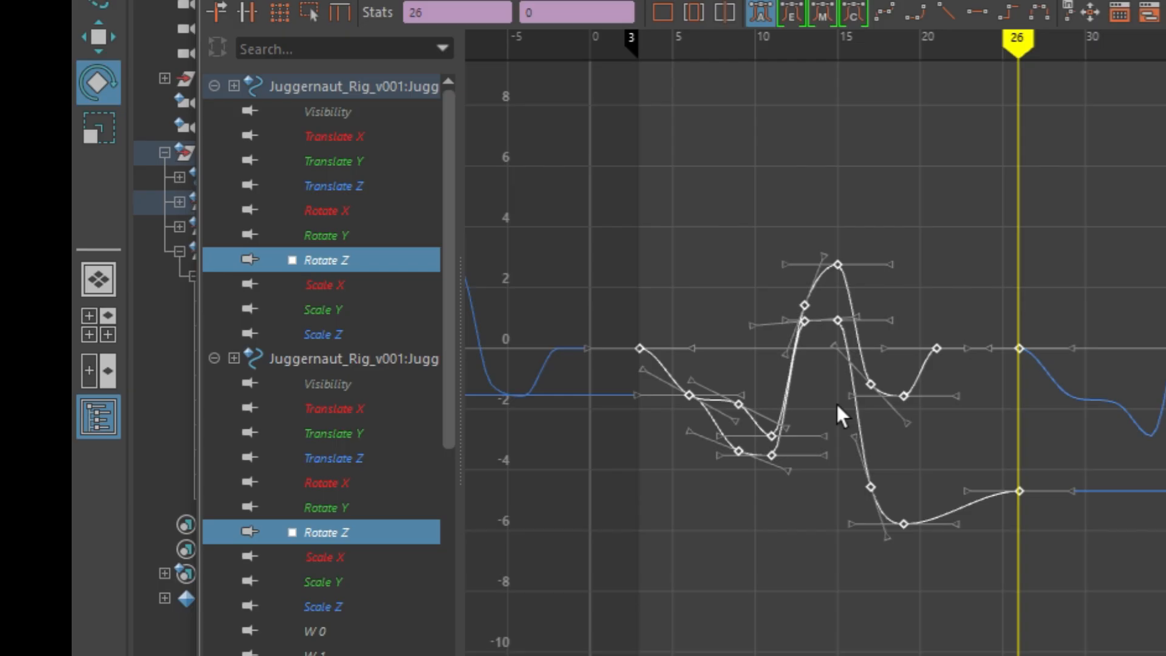
left_click(336, 465)
key("alt+v")
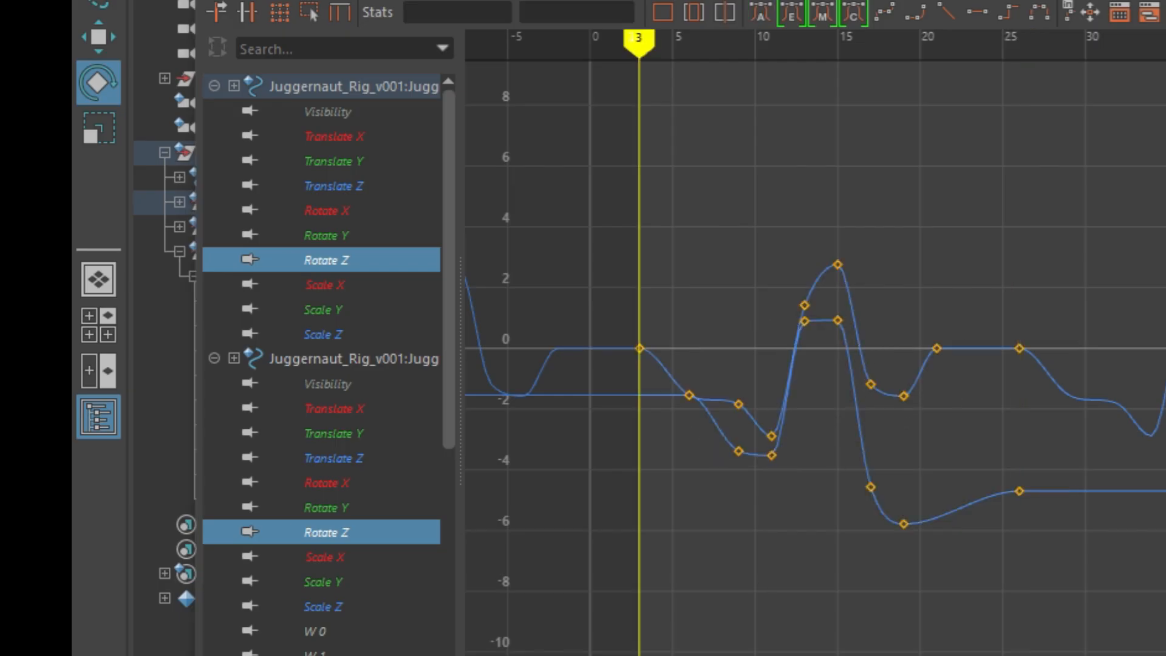
left_click_drag(655, 352, 760, 511)
middle_click_drag(760, 511, 784, 460)
key("ctrl+z")
key("w")
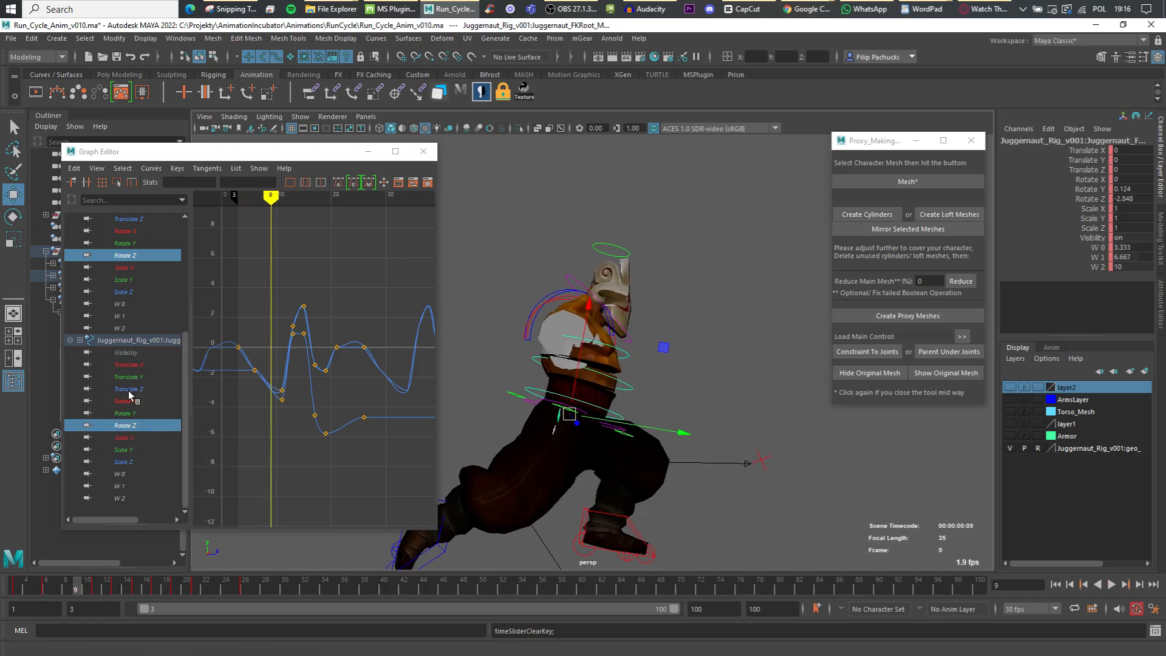
Lower the lower Rotate Z key at frame 13 to about -0.19 in the Graph Editor
left_click_drag(27, 590, 135, 591)
scroll(295, 357, "up", 4)
left_click_drag(275, 283, 290, 308)
scroll(279, 321, "down", 4)
middle_click_drag(257, 339, 257, 354)
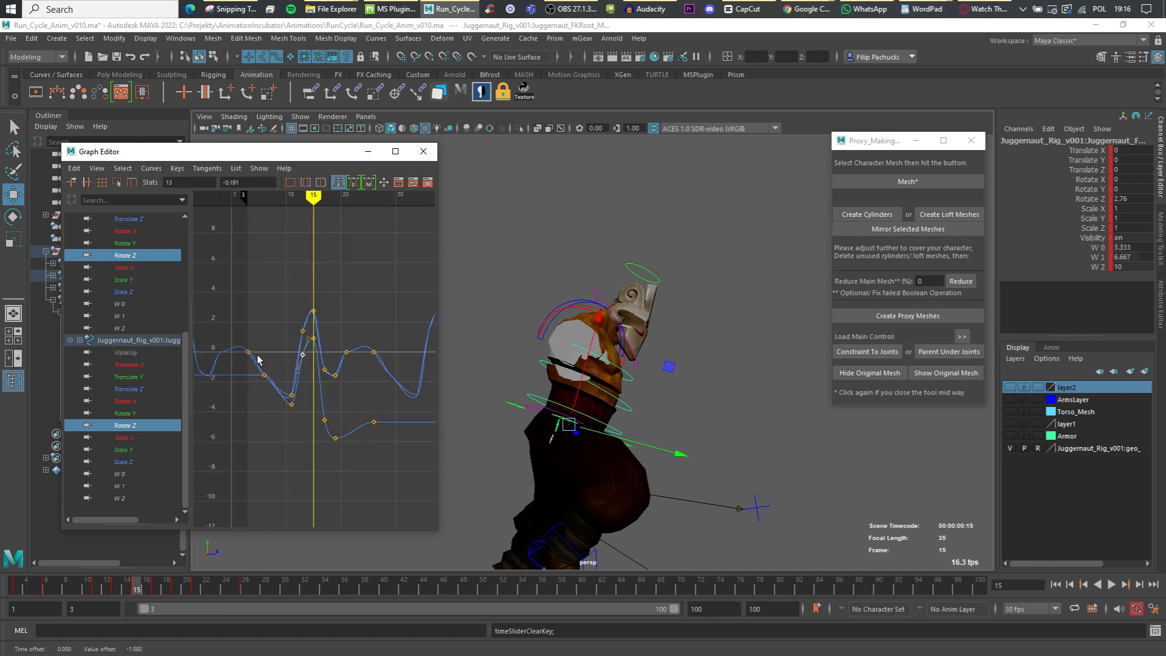
Key the torso controls at frame 3 and raise the lowest Rotate Z curve's frame 26 key to about -0.05
left_click(14, 591)
key("s")
left_click(42, 593)
middle_click_drag(391, 398, 291, 395, "alt")
left_click_drag(291, 395, 263, 432)
scroll(294, 403, "down", 3)
left_click_drag(267, 365, 244, 395, "shift")
middle_click_drag(241, 435, 241, 421, "shift")
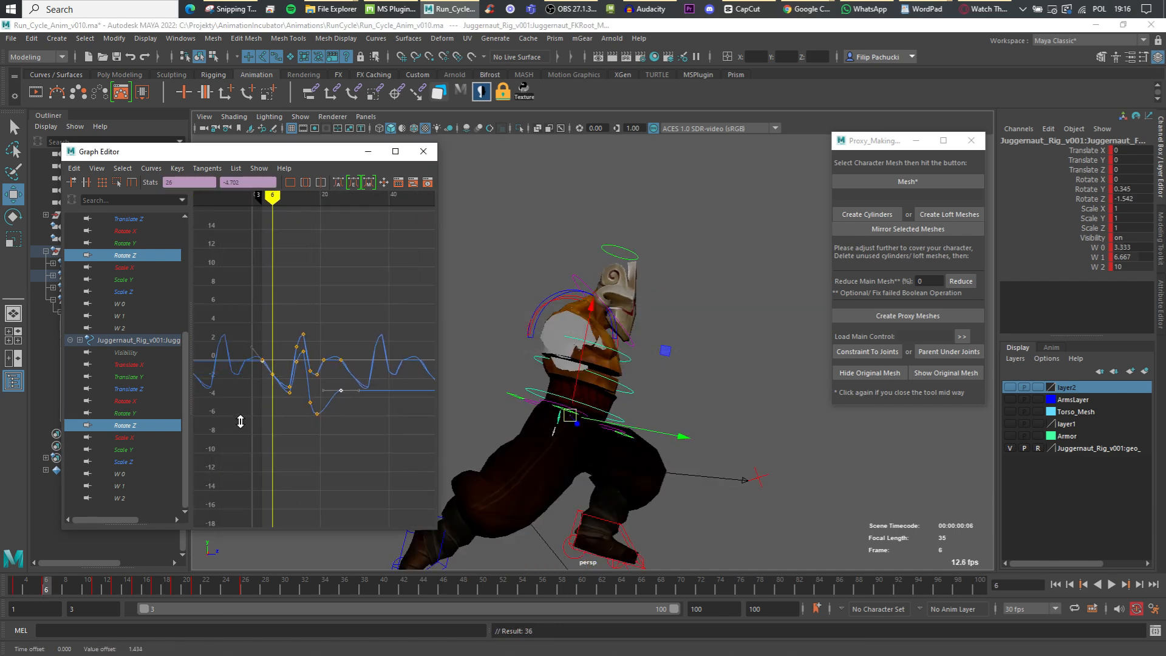
Set pre- and post-infinity of all the torso Rotate Z curves to Cycle
left_click_drag(240, 434, 364, 316)
left_click(151, 168)
left_click(319, 196)
left_click(151, 168)
left_click(318, 183)
left_click(322, 398)
scroll(321, 396, "up", 4)
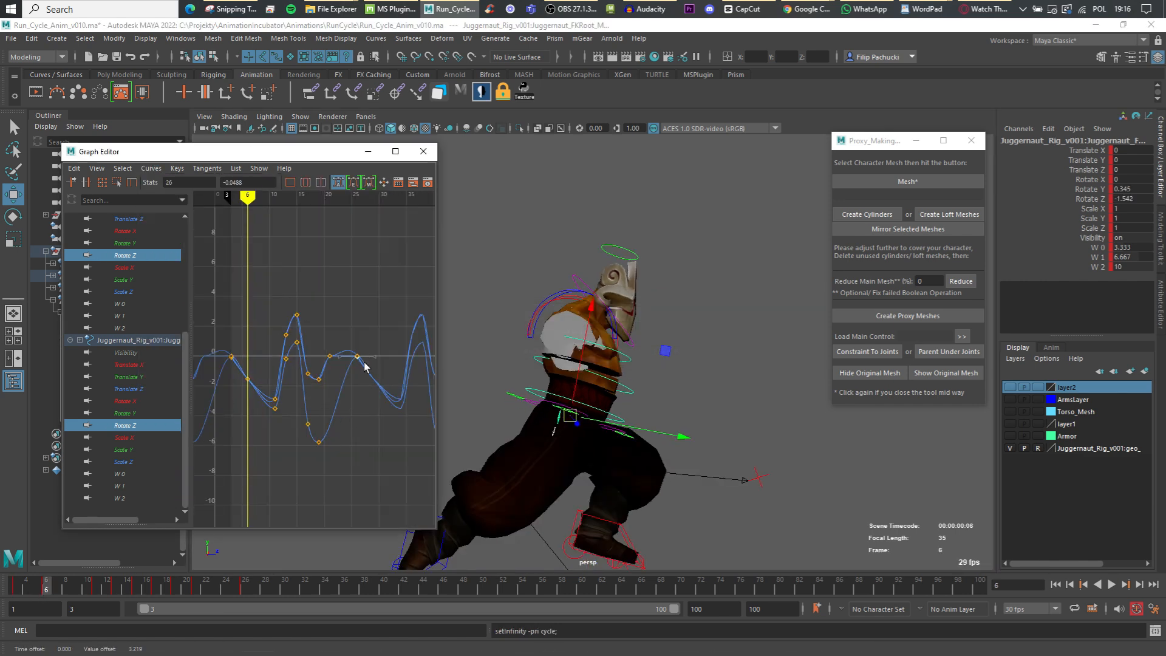
Apply auto tangents to all the torso Rotate Z keys
left_click_drag(221, 268, 358, 461)
left_click(338, 182)
left_click(322, 274)
Lower the torso Rotate Z keys at frame 11, the upper one to about -3.2, and play back the result
left_click_drag(45, 589, 97, 589)
left_click_drag(271, 377, 282, 420)
middle_click_drag(282, 420, 282, 424, "shift")
left_click(96, 590)
key("alt+v")
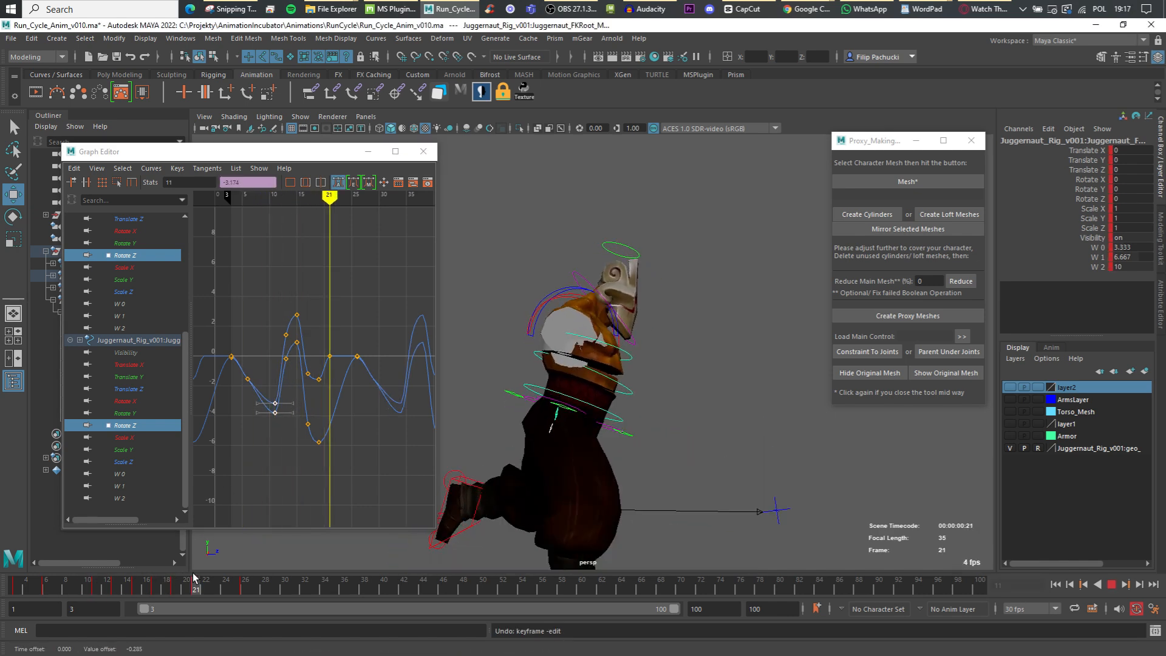
Lower the frame 11 Rotate Z keys further, the upper one to about -3.7, and pull down the keys around frames 17 to 21
left_click_drag(192, 573, 88, 577)
middle_click_drag(310, 404, 327, 429, "shift")
left_click_drag(103, 583, 228, 563)
left_click_drag(302, 329, 337, 391)
middle_click_drag(326, 346, 326, 381, "shift")
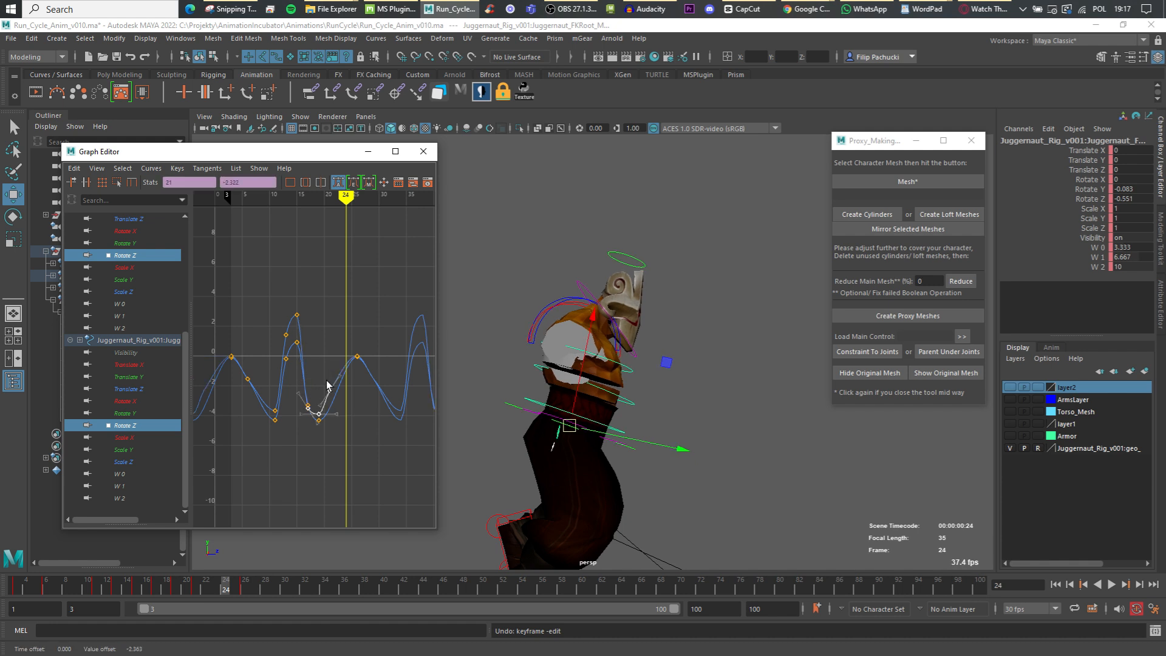
Raise the Rotate Z keys at the loop ends and frame 24, reaching about 3.3 there, and shift the frame 11 keys one frame earlier
left_click_drag(306, 348, 350, 393)
middle_click_drag(350, 395, 350, 333, "shift")
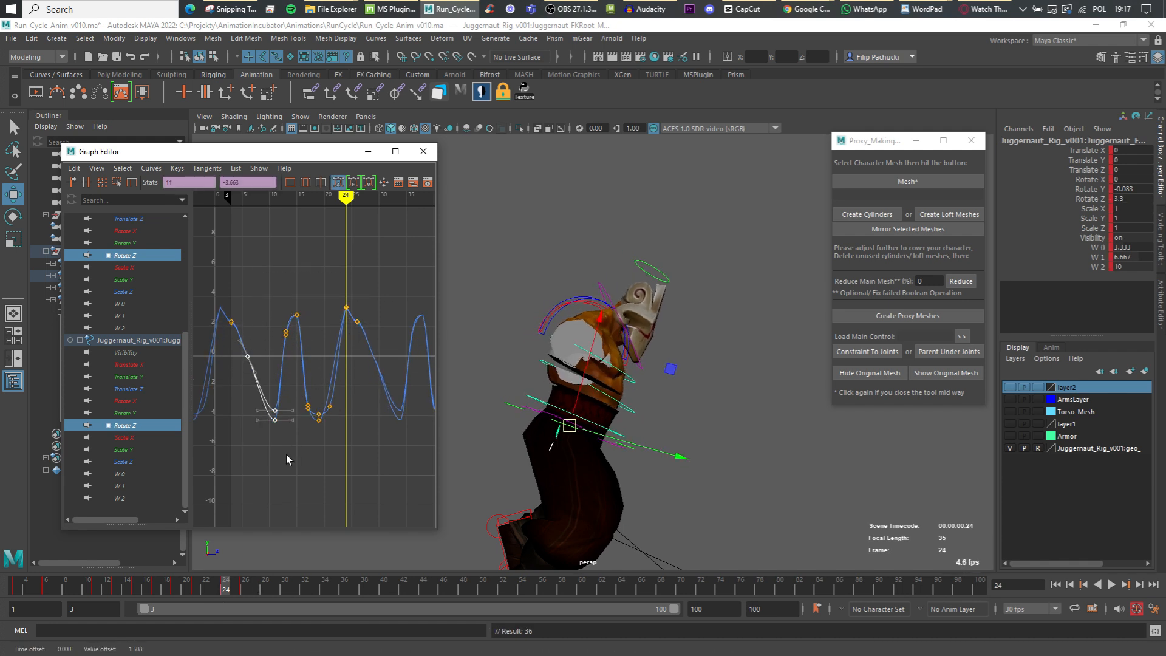
left_click_drag(437, 270, 499, 269)
middle_click_drag(296, 445, 282, 445, "shift")
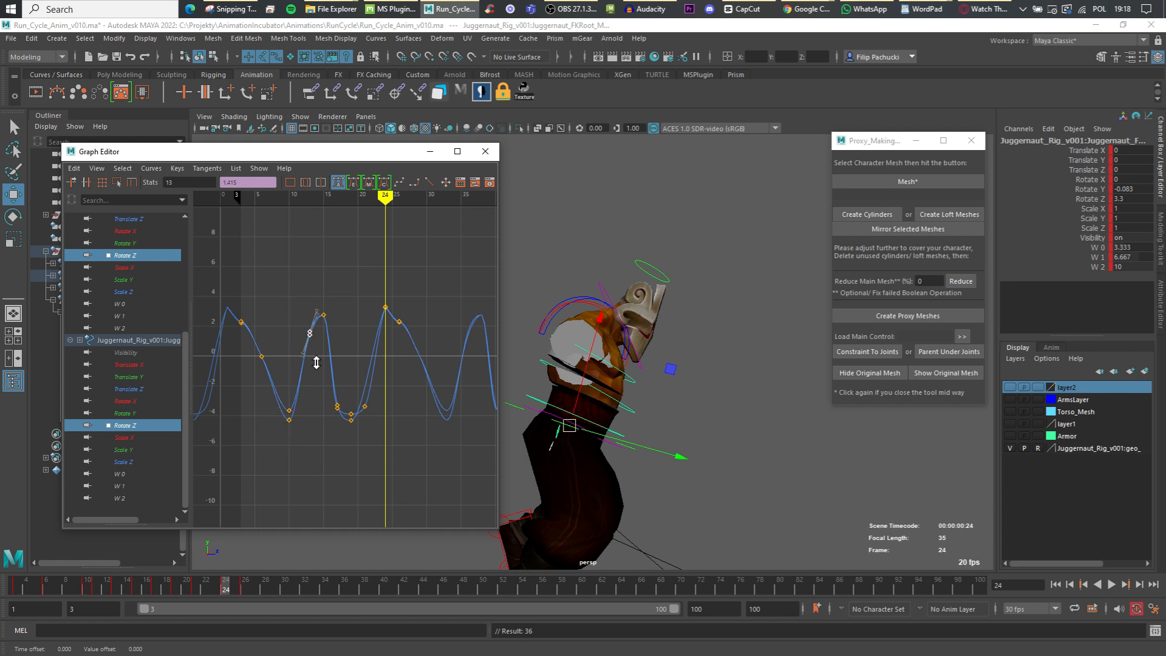
Raise the Rotate Z key at frame 24 to about 3.5 and apply auto tangents to the frame 26 key
left_click_drag(371, 295, 390, 340)
mouse_move(391, 343)
middle_mouse_down("shift")
mouse_move(391, 384)
mouse_move(390, 340)
middle_mouse_up("shift")
left_click_drag(393, 313, 413, 368)
left_click(339, 183)
left_click_drag(260, 309, 252, 332)
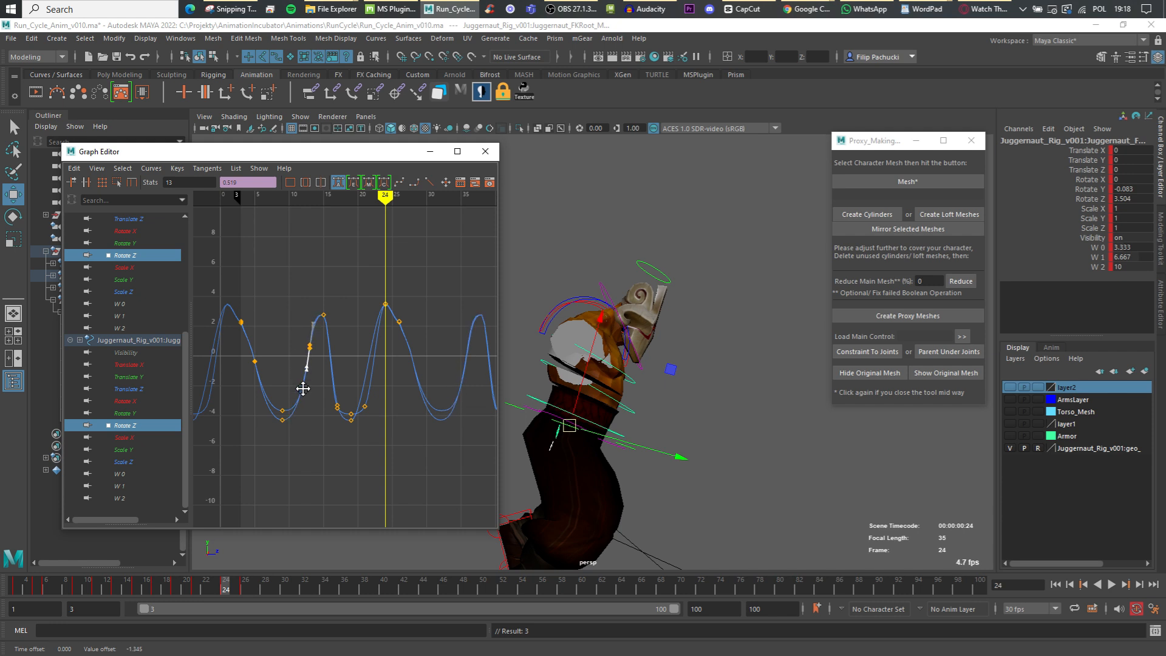
Lower the Rotate Z keys at frames 3 and 26 together to about 1.4 and the frame 5 key to about -1.5
left_click_drag(393, 311, 409, 332)
key("ctrl+z")
left_click_drag(234, 312, 248, 330, "shift")
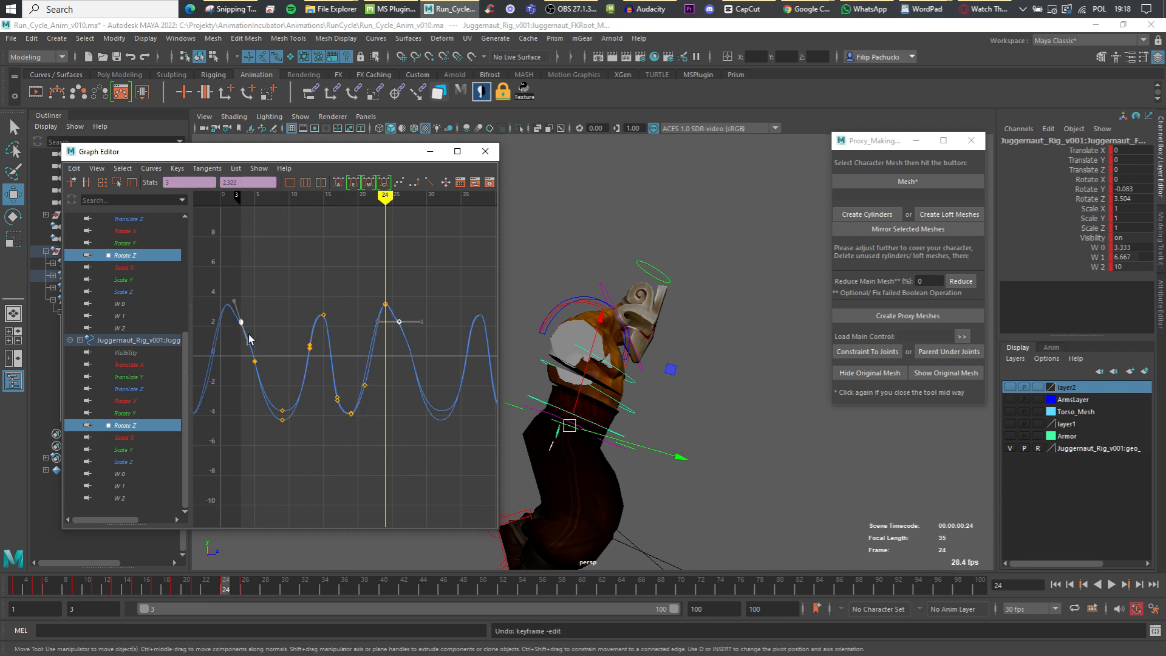
middle_click_drag(250, 326, 250, 339, "shift")
left_click_drag(249, 354, 264, 368)
middle_click_drag(266, 367, 266, 373, "shift")
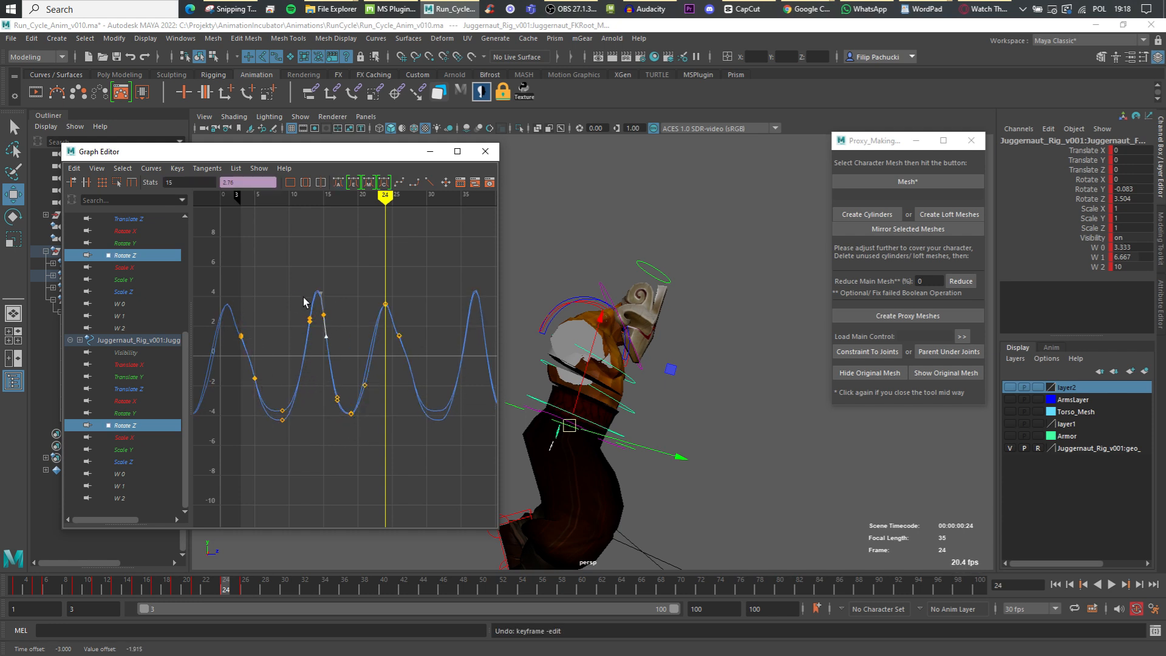
Adjust the heights of the torso Rotate Z keys around frames 24 and 26 to shape the loop's end
middle_click_drag(409, 334, 408, 313, "shift")
left_click_drag(379, 297, 390, 313)
middle_click_drag(386, 326, 385, 356, "shift")
left_click_drag(398, 321, 388, 309)
middle_click_drag(395, 305, 395, 296, "shift")
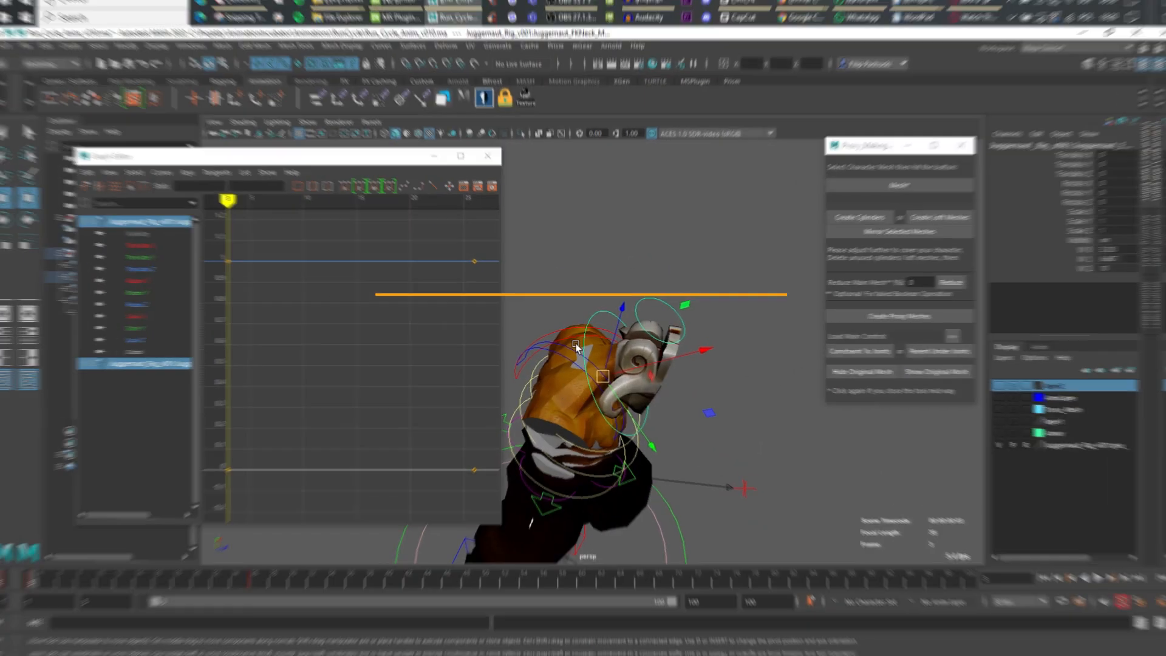
Key the selected neck FK controls at frame 8 and rotate them to about 4.85 in Z
scroll(607, 473, "down", 3)
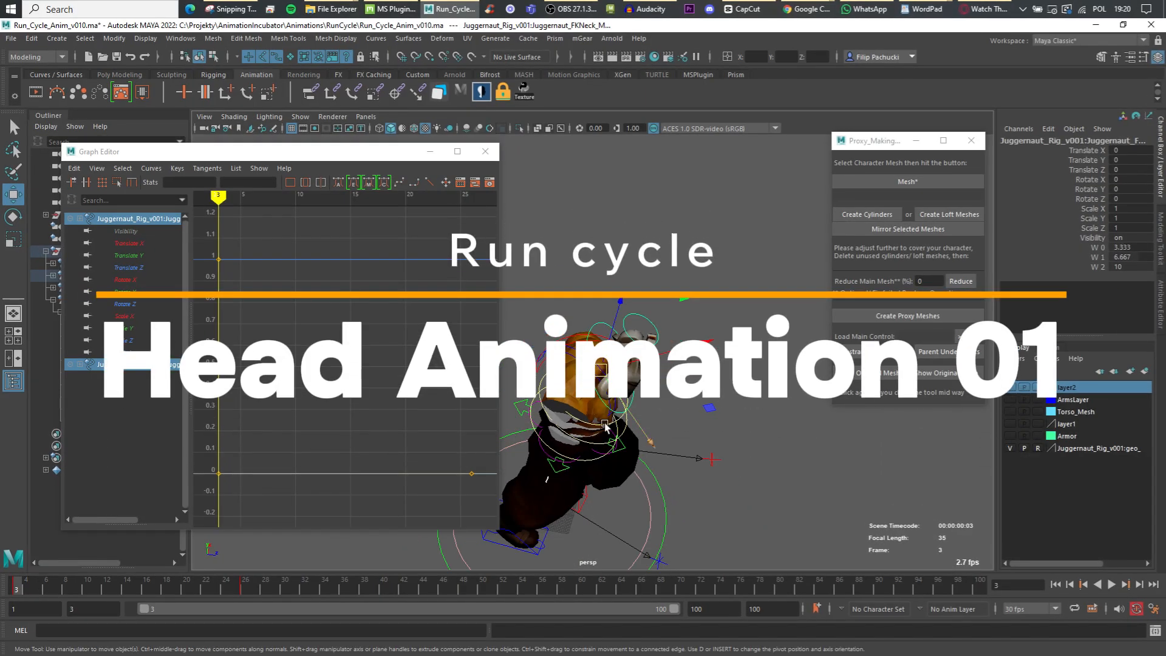
left_click_drag(607, 486, 627, 433, "alt")
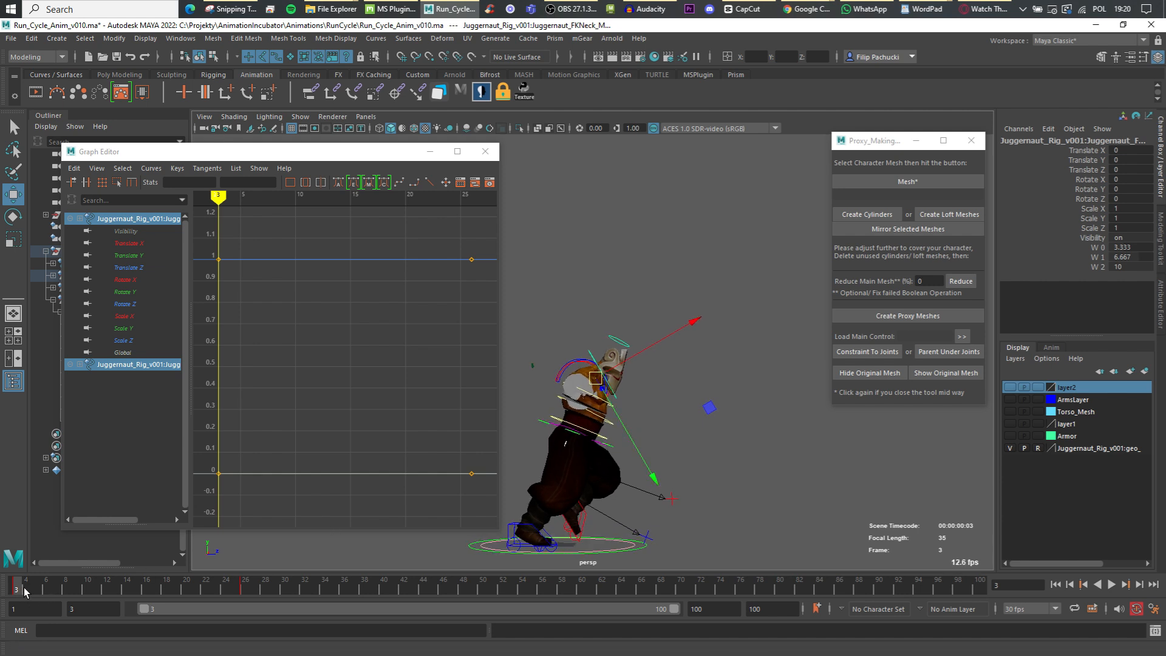
mouse_move(24, 589)
left_mouse_down()
mouse_move(67, 585)
mouse_move(4, 592)
left_mouse_up()
key("s")
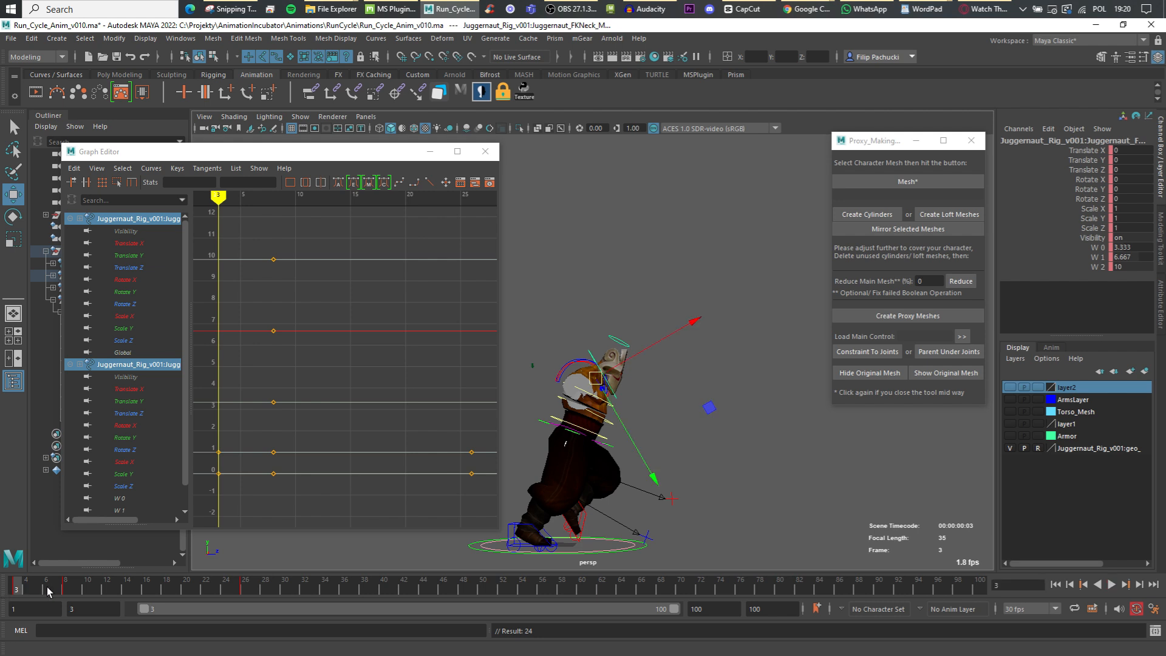
left_click(65, 586)
key("e")
left_click_drag(686, 341, 700, 358)
key("s")
key("comma")
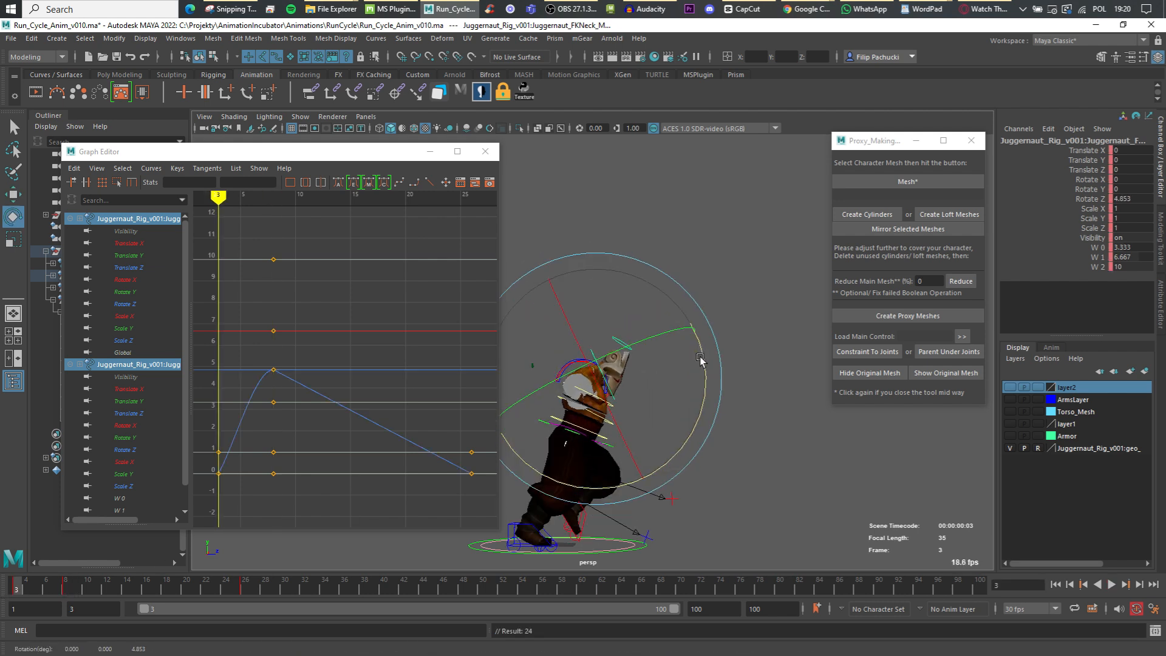
key("period")
Rotate the neck FK controls the opposite way in Z at frame 15 and reduce their frame 8 rotation to about 1.8
left_click_drag(29, 589, 138, 585)
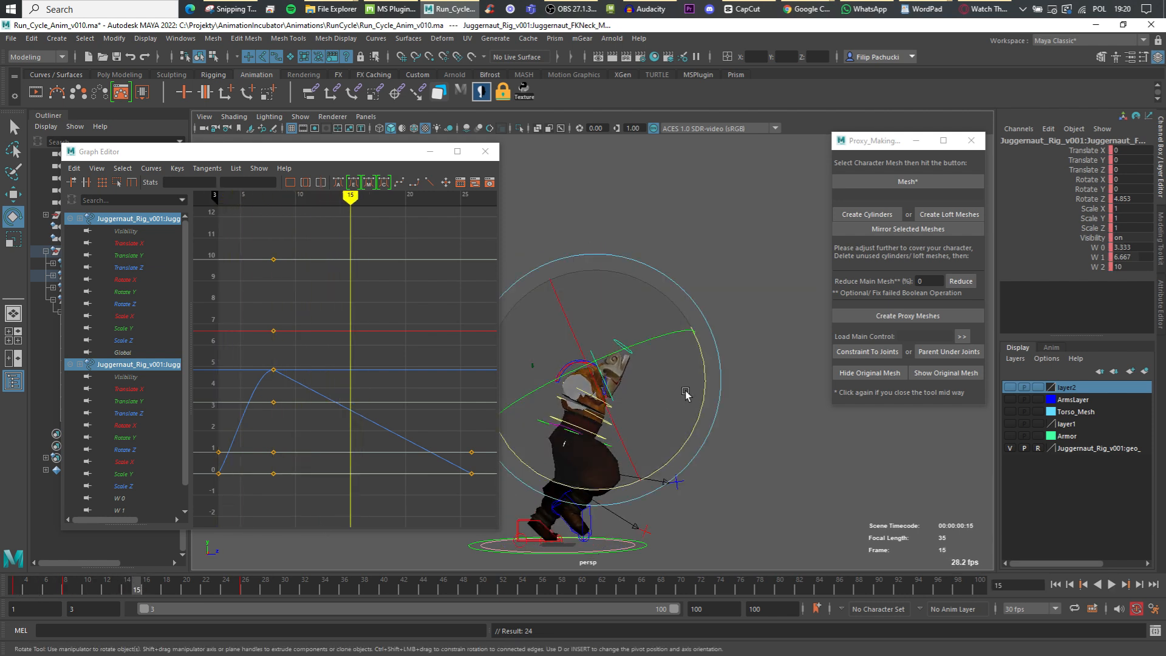
left_click_drag(707, 386, 700, 360)
key("comma")
key("period")
key("comma")
key("comma")
key("period")
key("comma")
key("comma")
key("period")
key("period")
Rotate the neck FK controls in Z at frame 20 to about 5.3 and key the pose
left_click_drag(72, 587, 186, 584)
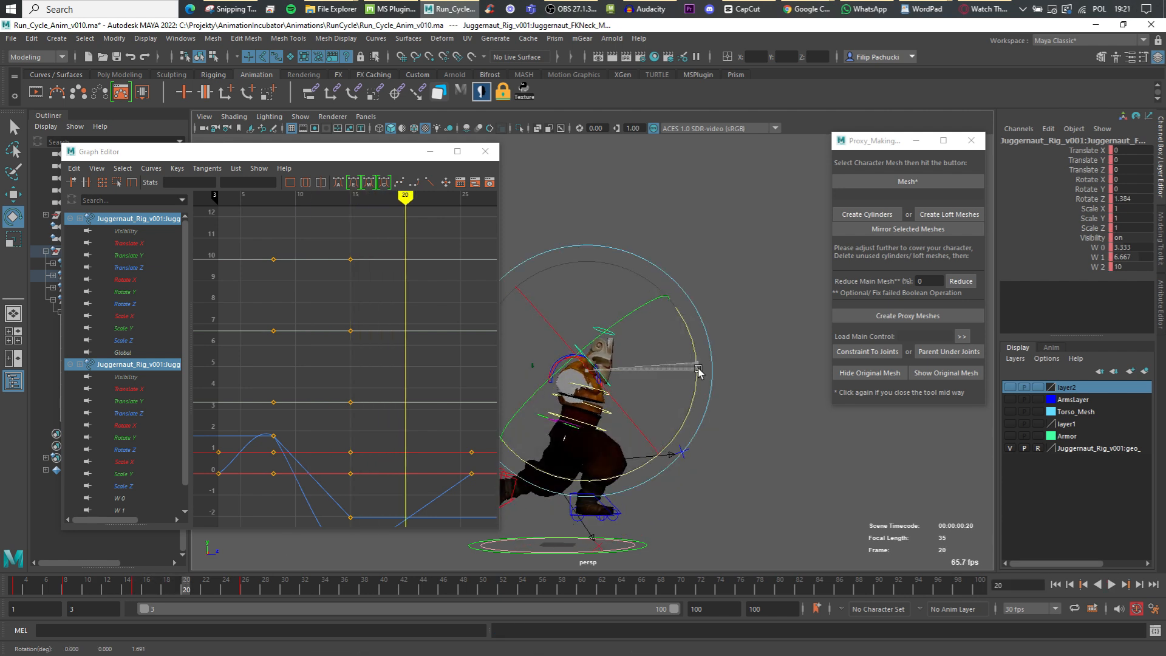
mouse_move(692, 363)
left_mouse_down()
mouse_move(678, 393)
mouse_move(708, 357)
left_mouse_up()
key("comma")
key("period")
key("period")
key("s")
Key the neck FK controls at frame 3, copy that key and paste it at frame 26
left_click(20, 584)
key("s")
right_click(24, 589)
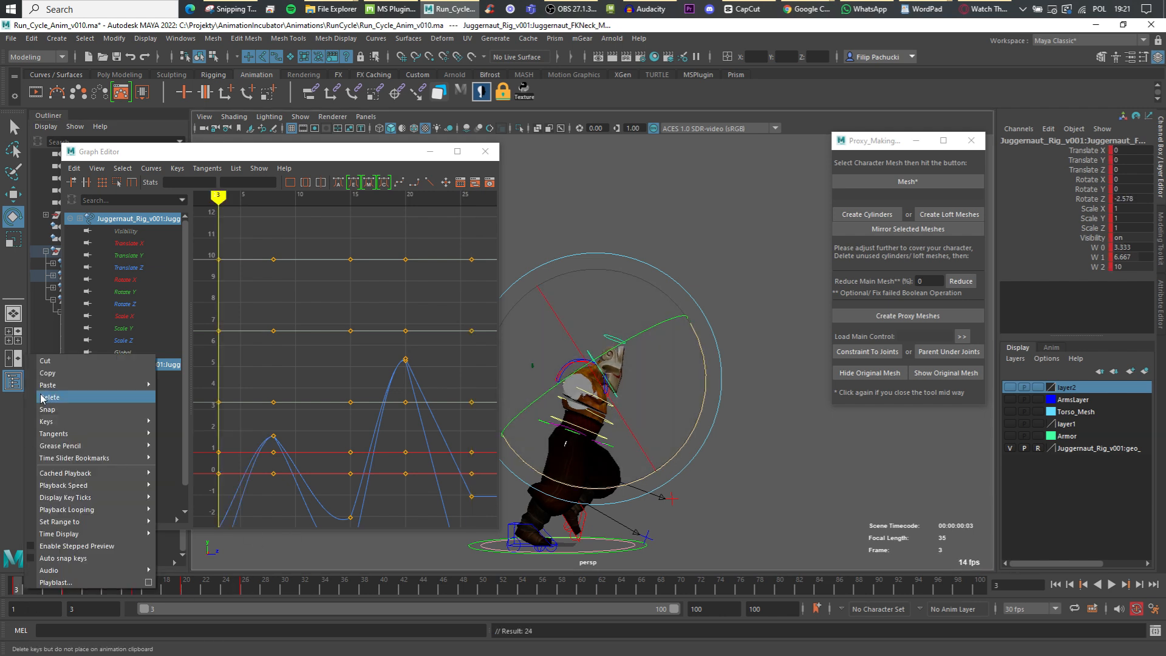
left_click(49, 373)
left_click(245, 587)
right_click(259, 587)
mouse_move(331, 387)
left_click(405, 388)
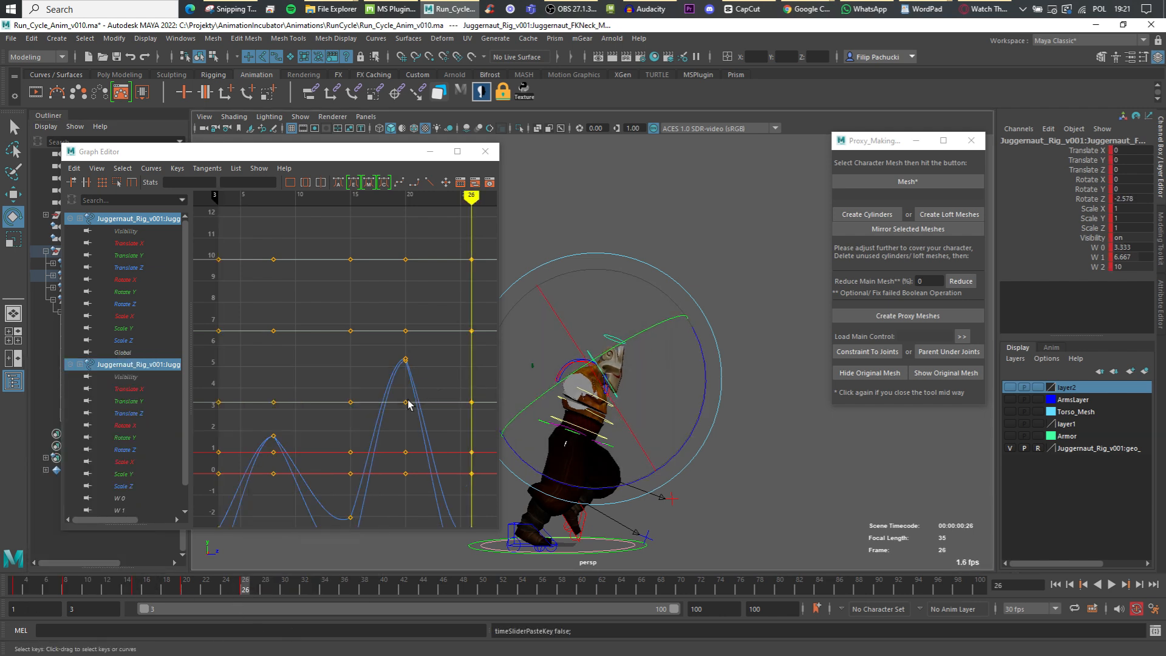
Select all keys of the neck and head FK controls and set the curves' pre- and post-infinity to Cycle
scroll(345, 395, "down", 5)
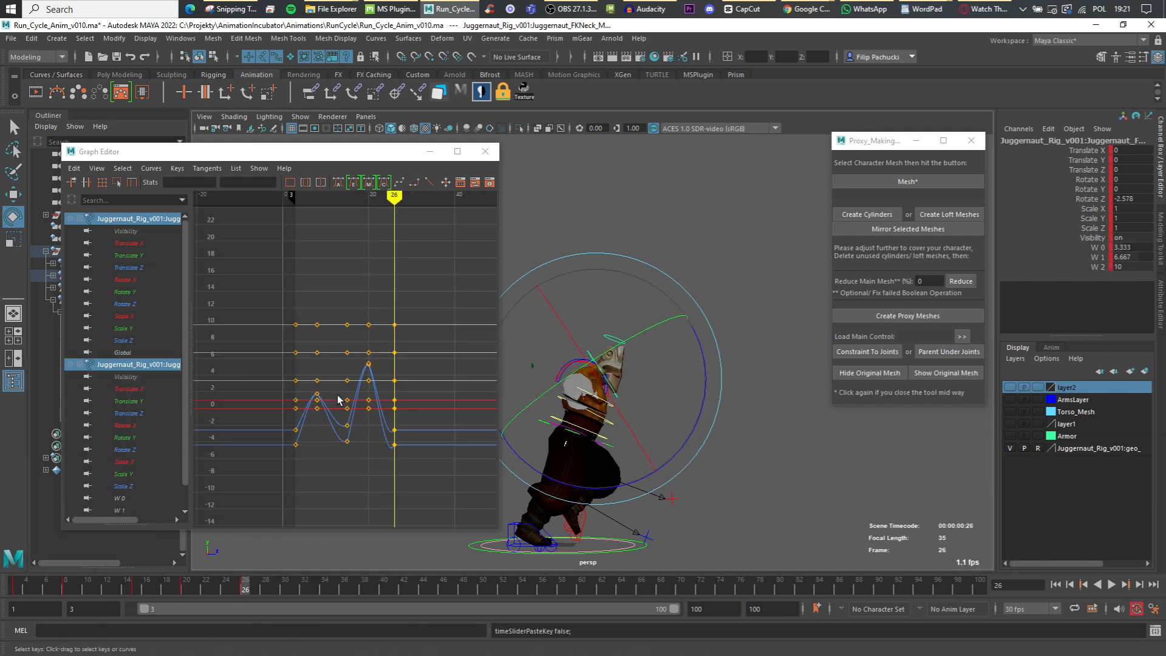
left_click_drag(278, 212, 401, 515)
left_click(151, 168)
mouse_move(208, 198)
left_click(337, 200)
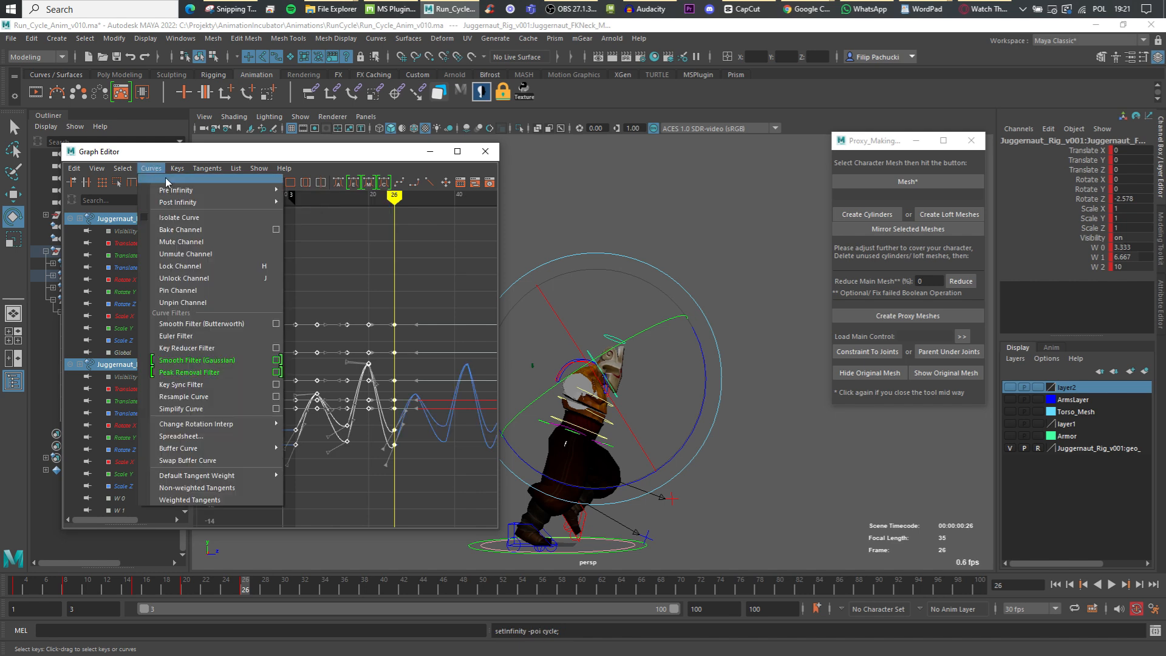
Play back the run cycle and examine the neck and head motion from the front and side
left_click_drag(63, 586, 13, 585)
left_click(1112, 585)
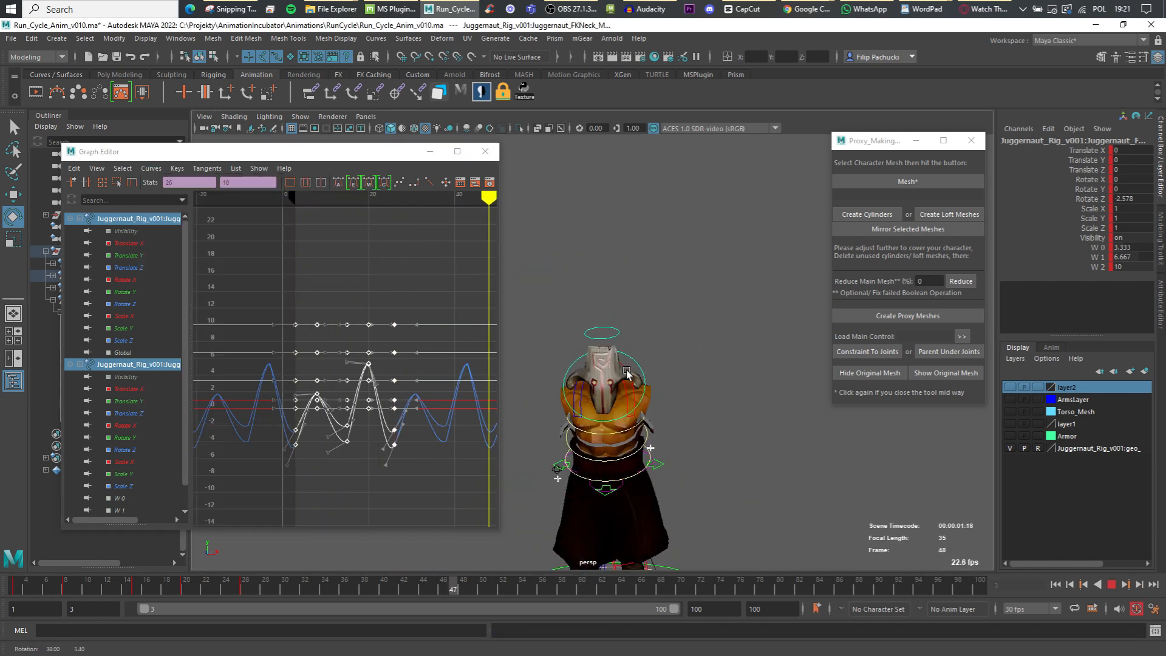
left_click_drag(672, 397, 755, 427, "alt")
scroll(659, 429, "up", 3)
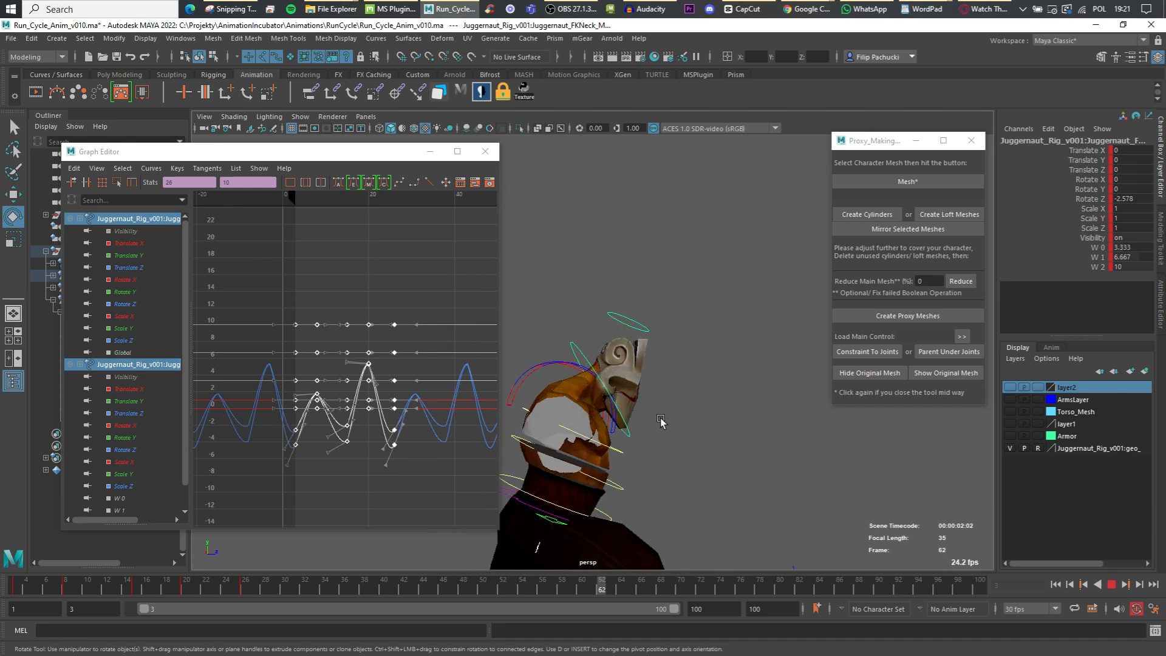
left_click_drag(652, 439, 656, 438, "alt")
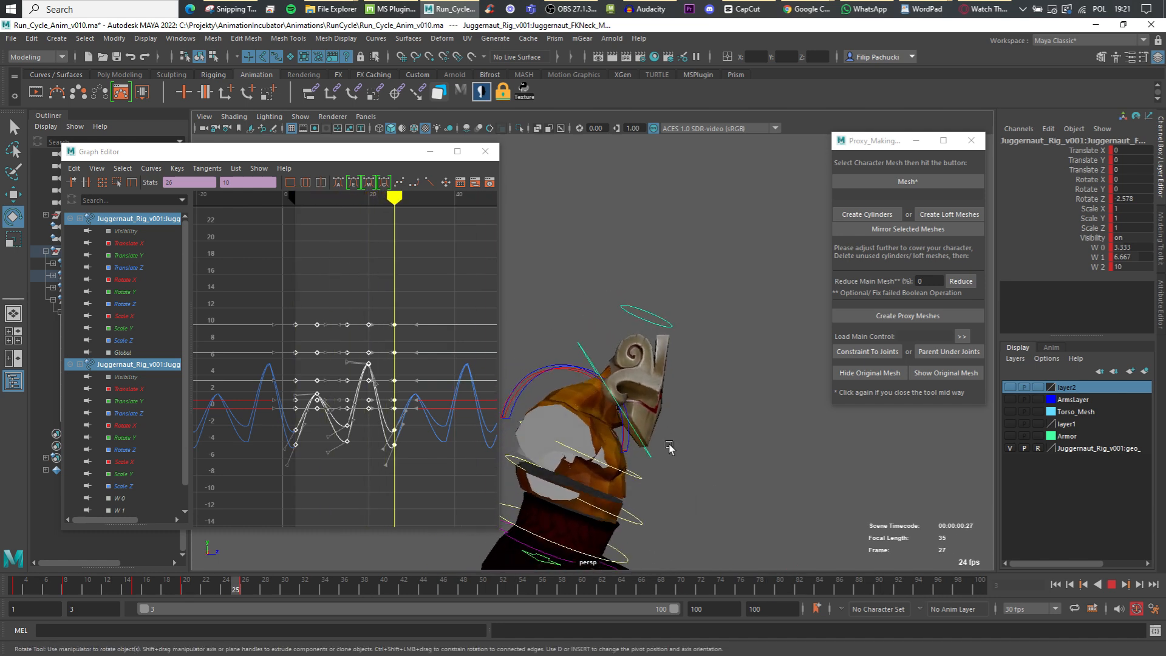
scroll(676, 459, "down", 4)
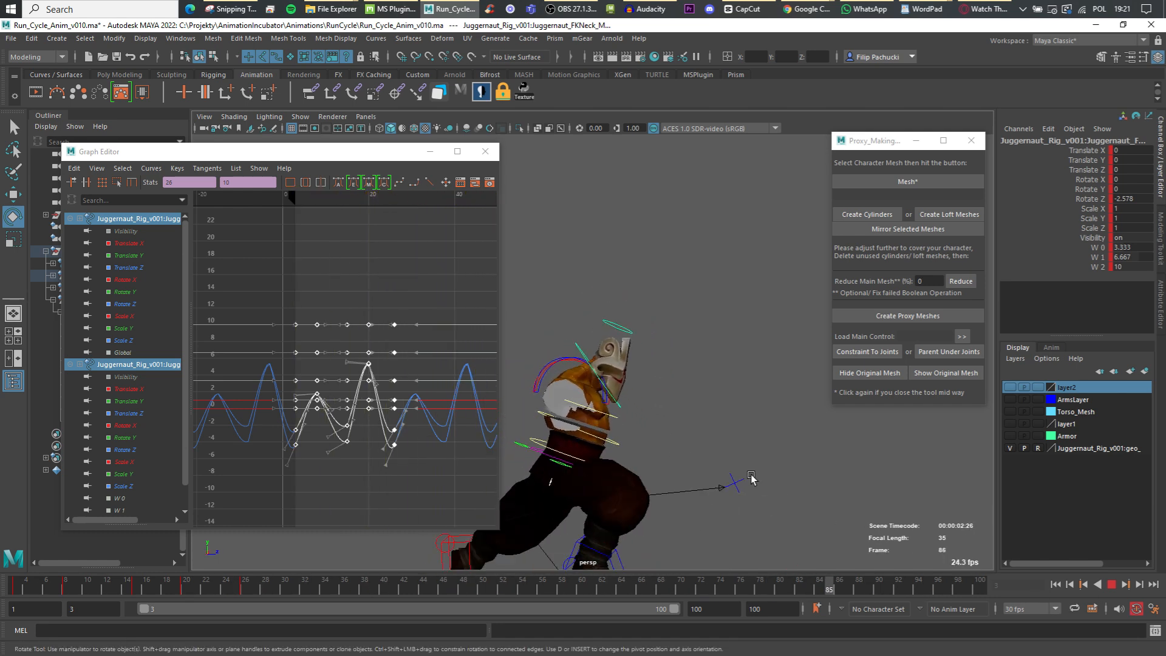
left_click(1112, 584)
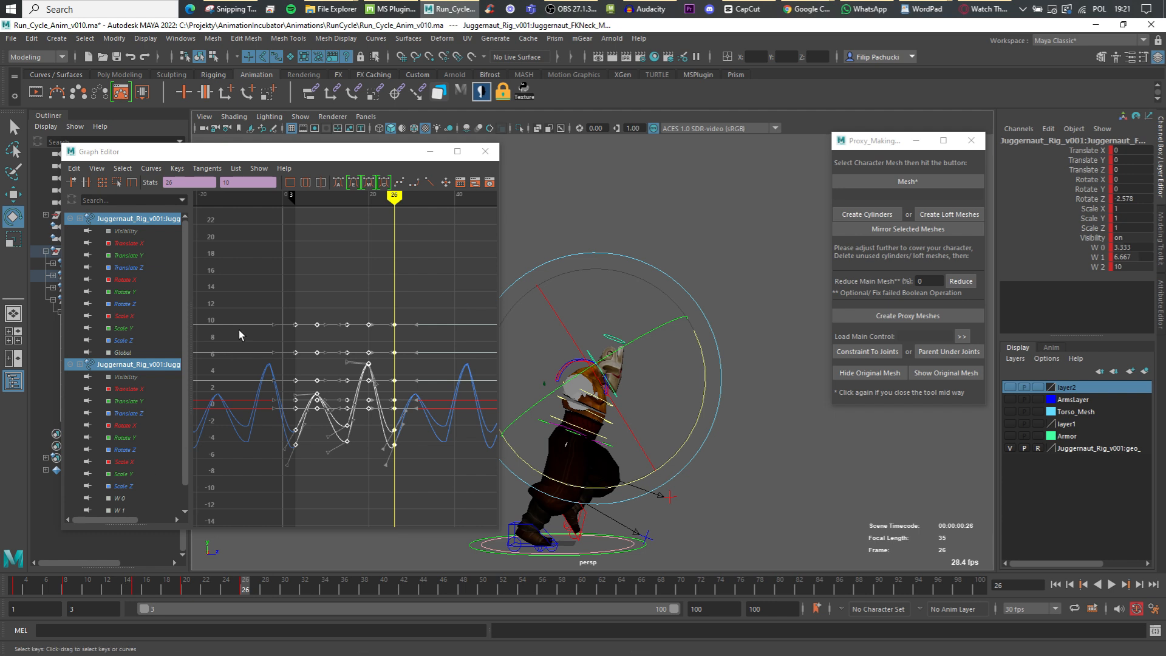
Scale down the values of the head and neck Rotate Z curves to about a third in the Graph Editor
left_click(135, 304)
scroll(123, 418, "down", 1)
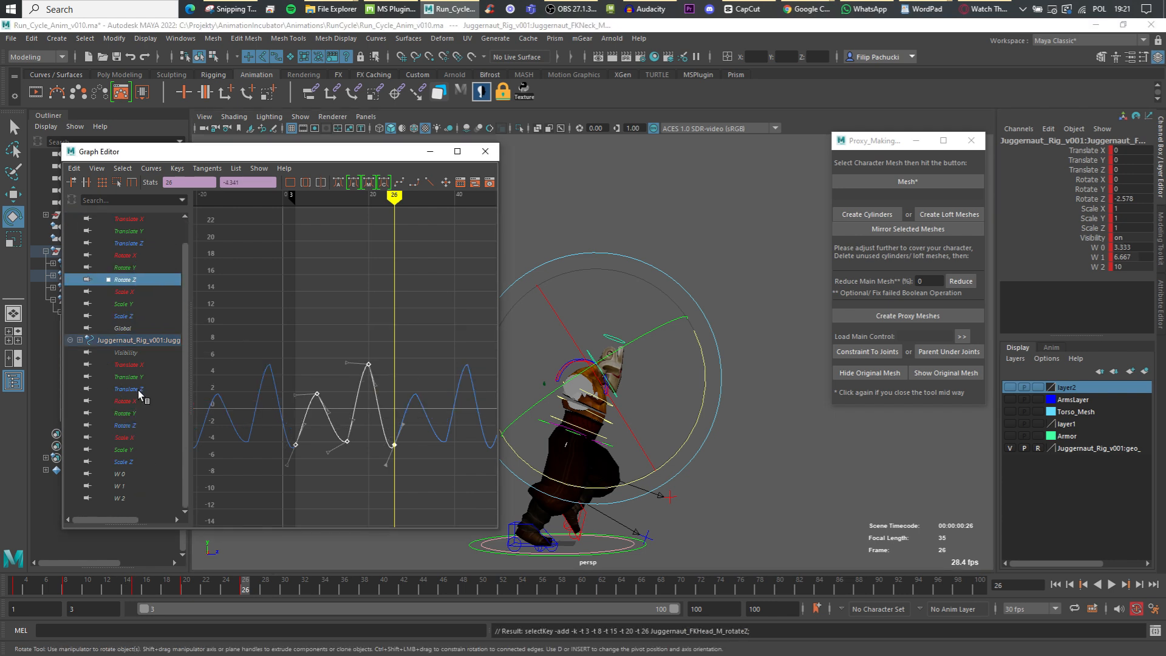
left_click(136, 424, "ctrl")
scroll(137, 421, "up", 1)
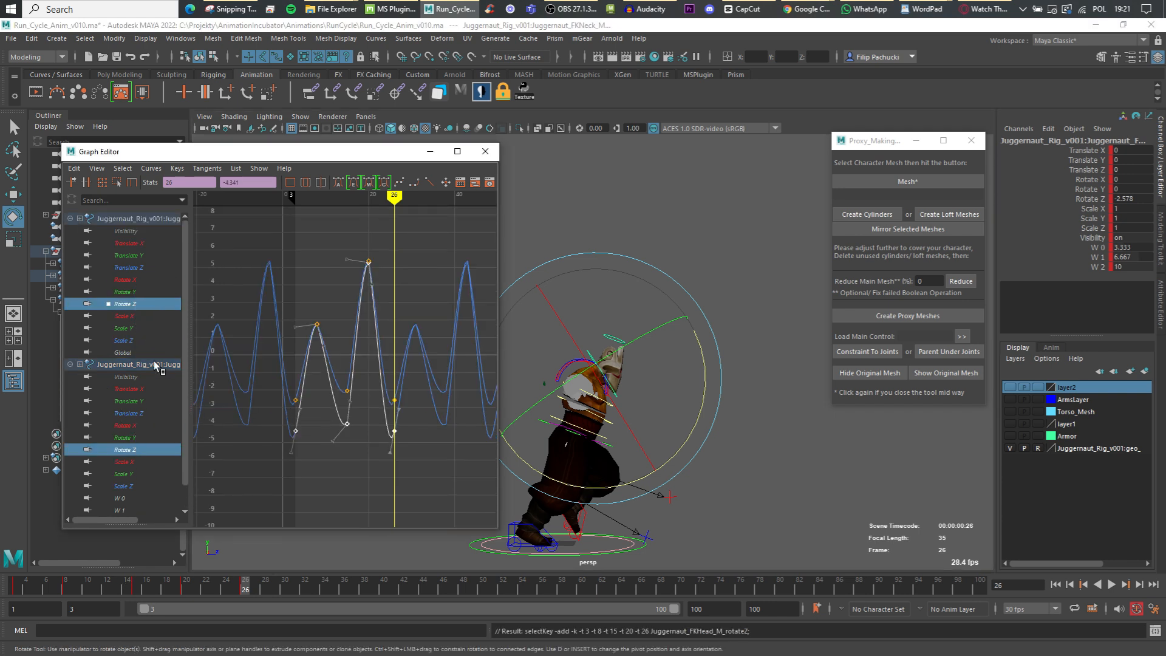
key("r")
left_click_drag(358, 352, 353, 376)
left_click(317, 346)
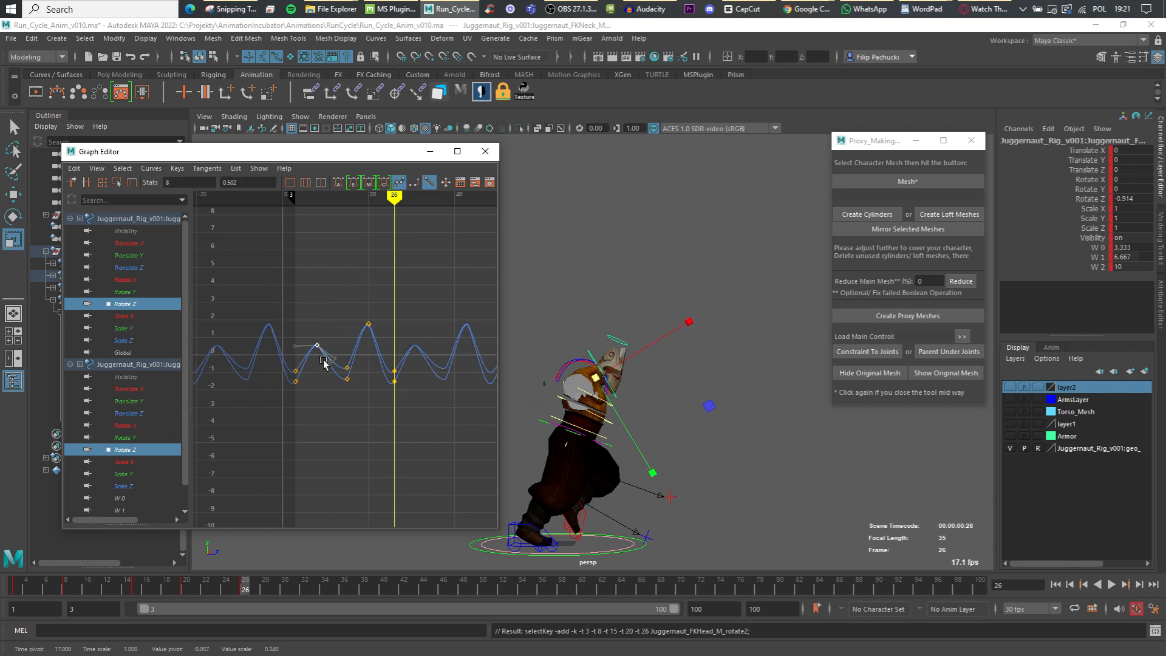
key("ctrl+z")
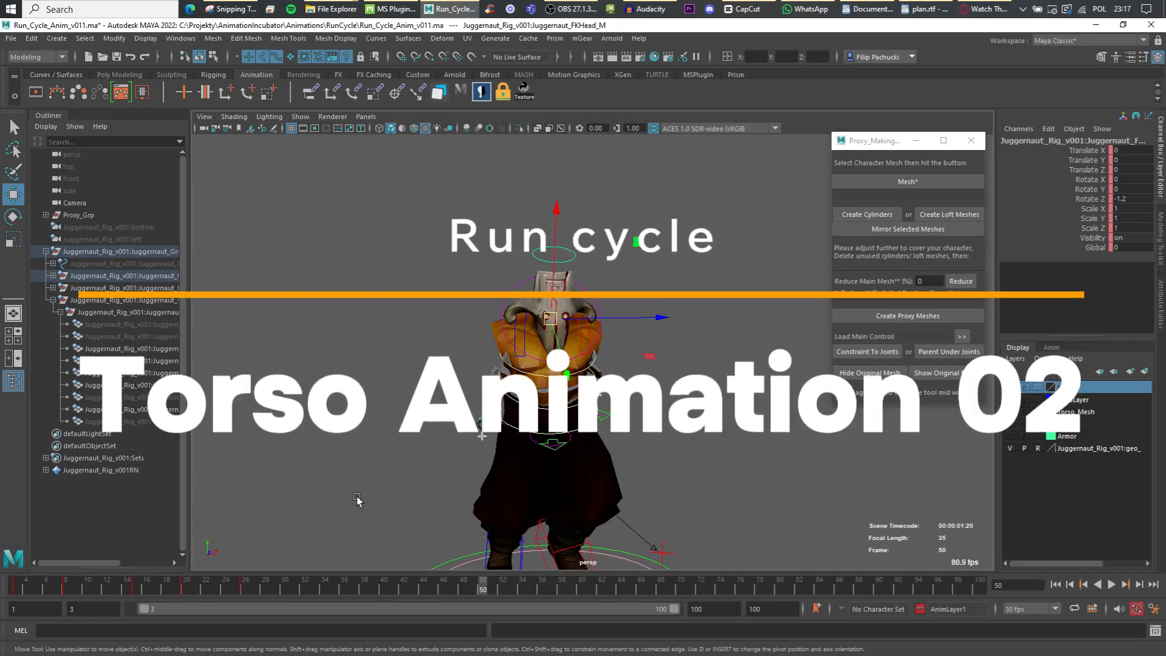
Set the head FK control's Global attribute to 10 at frame 3
left_click(46, 587)
key("alt+v")
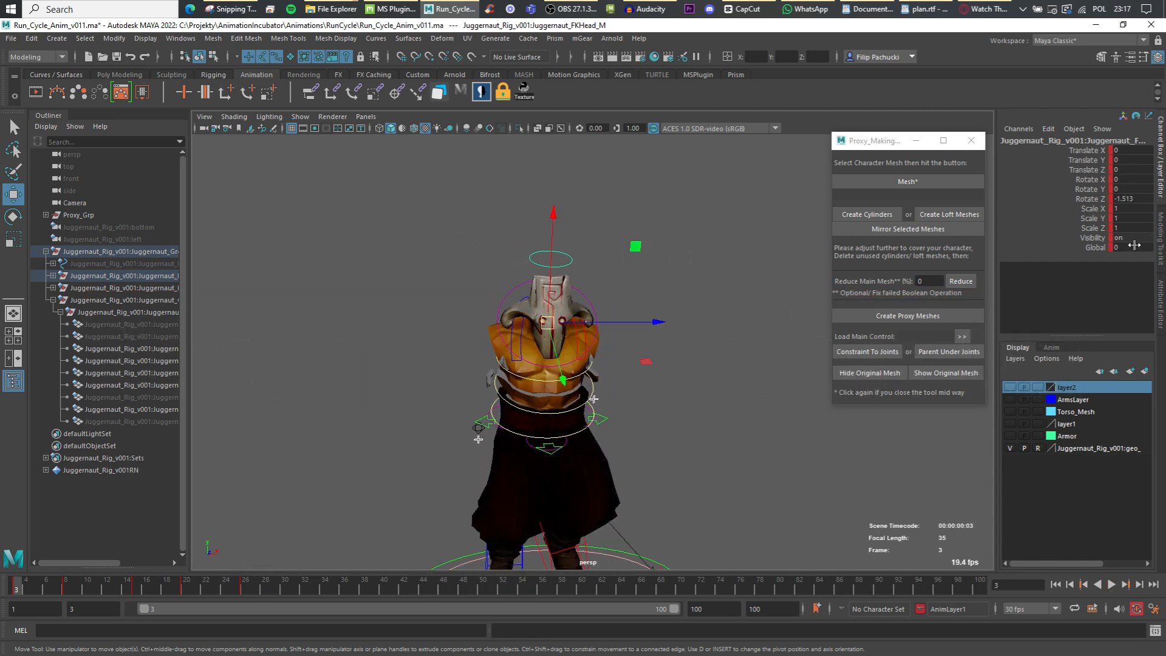
key("Return")
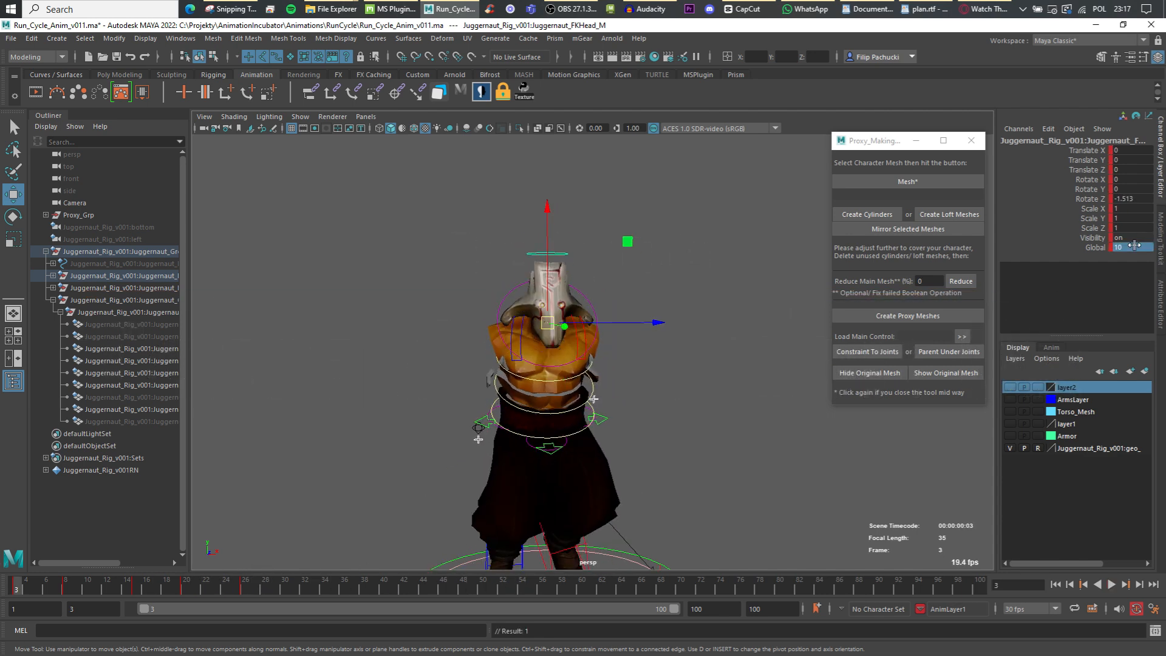
Delete the head control's Global keys after frame 3 in the Graph Editor, keeping only the frame 3 key
left_click(180, 38)
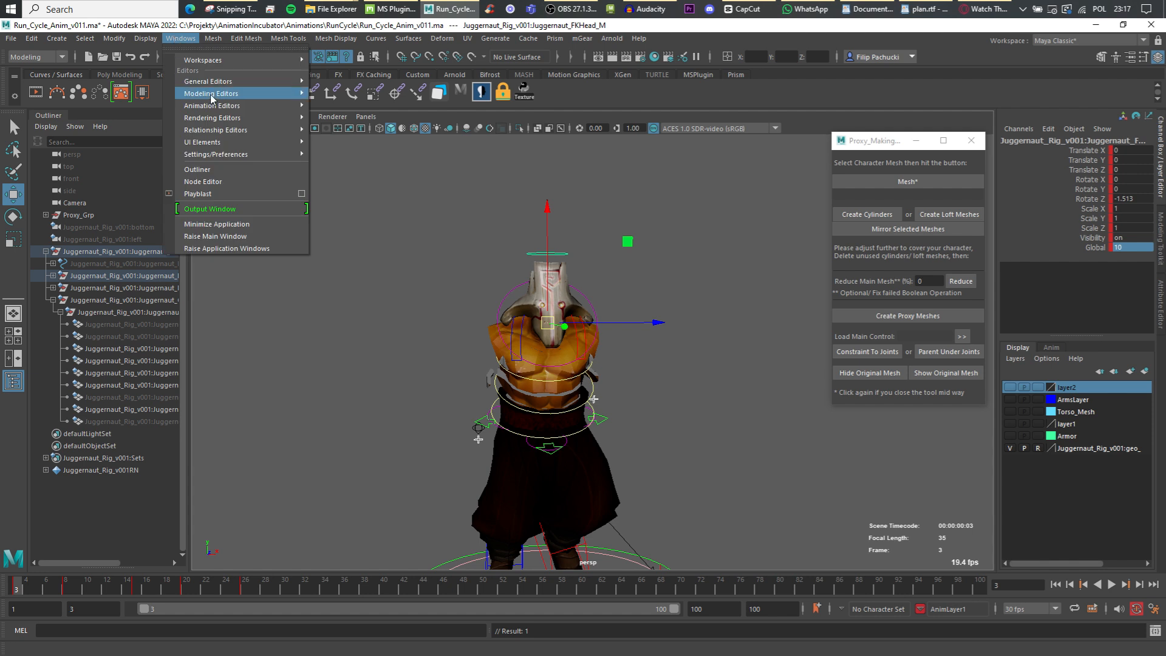
mouse_move(200, 107)
left_click(330, 108)
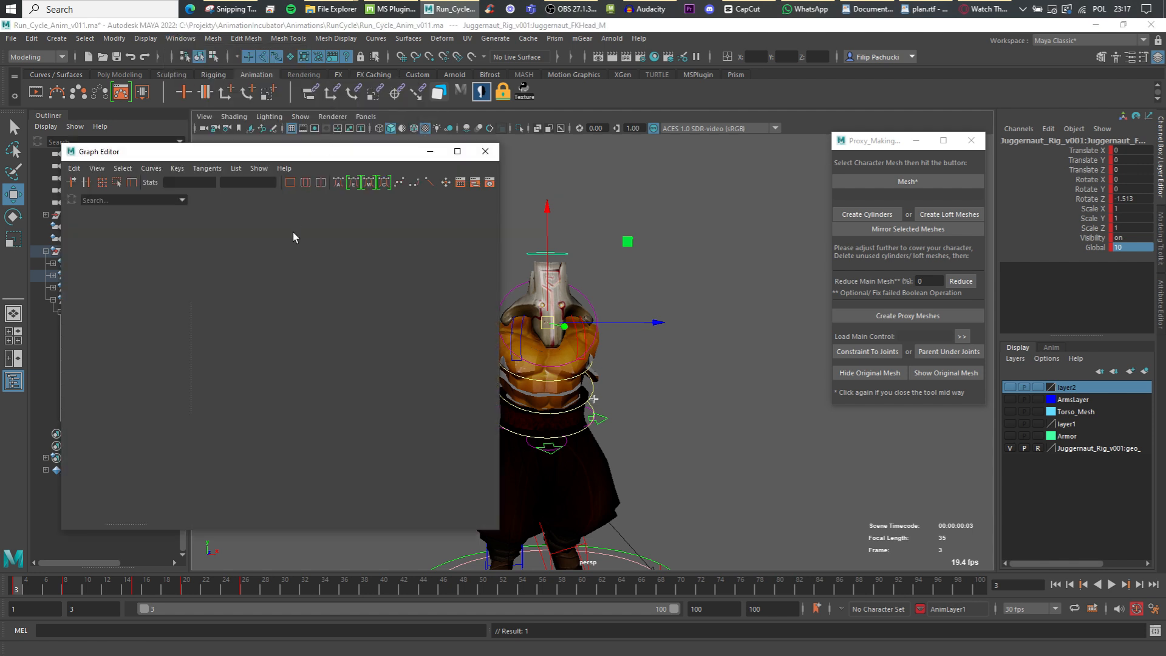
left_click(139, 354)
key("f")
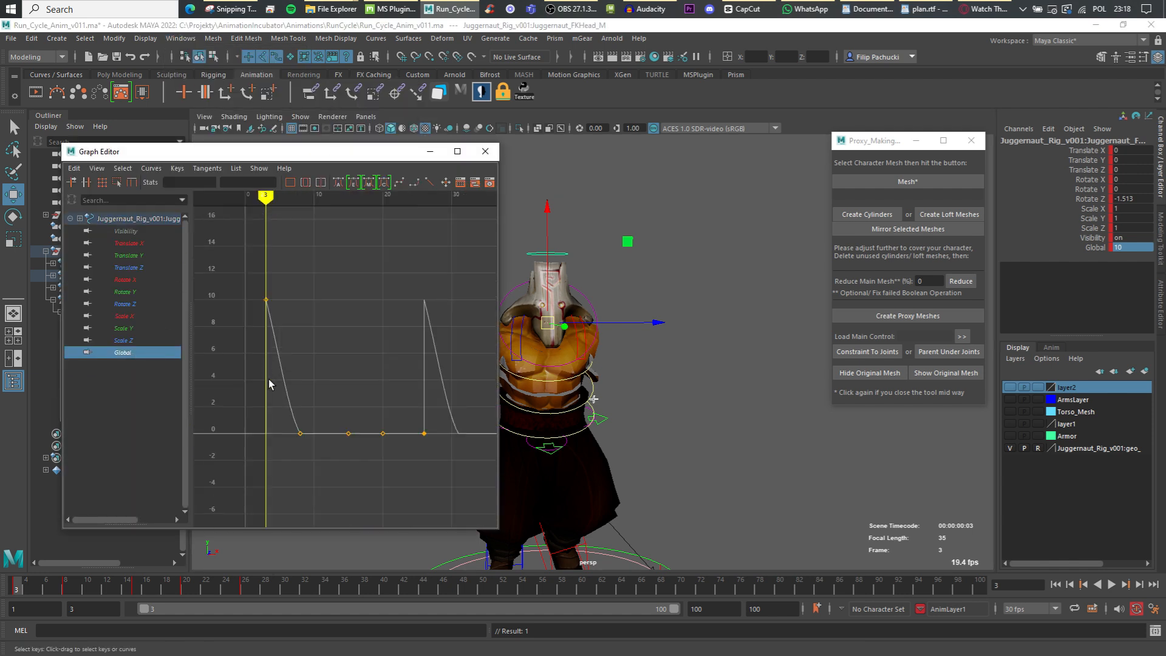
key("Delete")
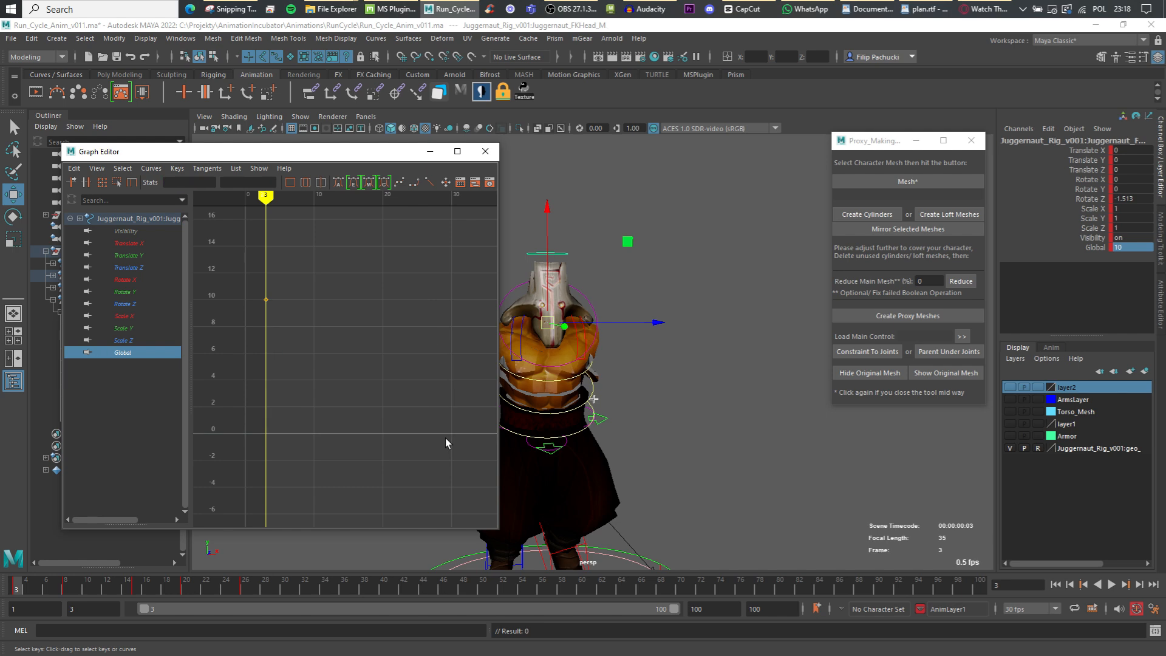
left_click(485, 152)
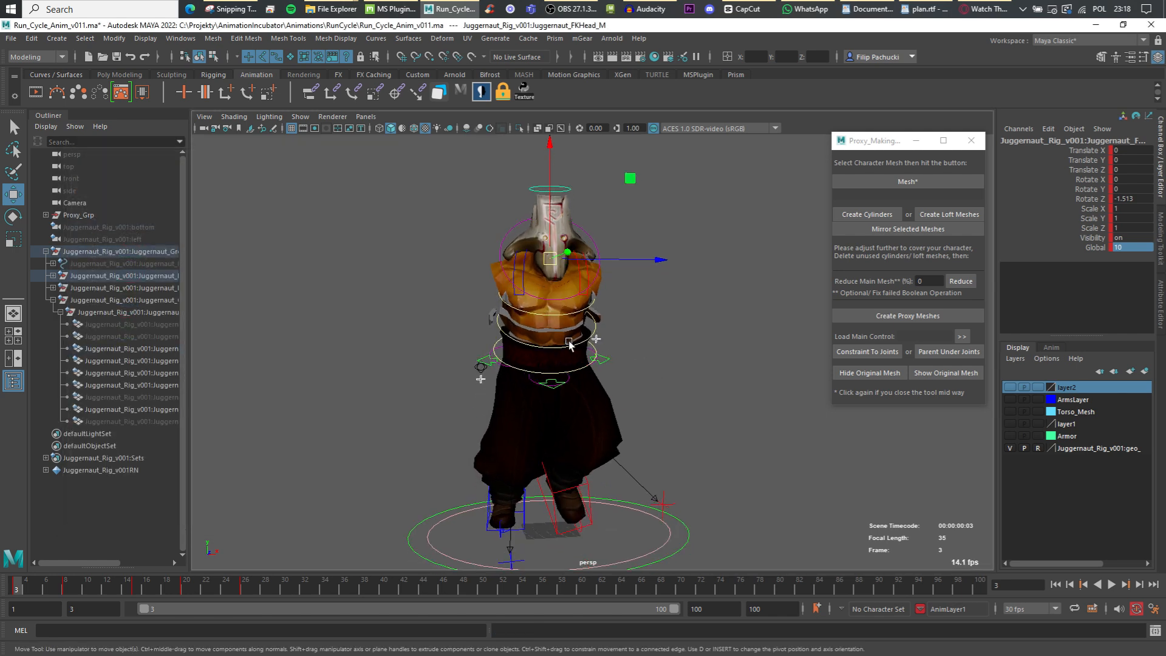
Select the chest-to-root FK torso controls and display the animation layers list
left_click_drag(570, 345, 606, 322, "alt")
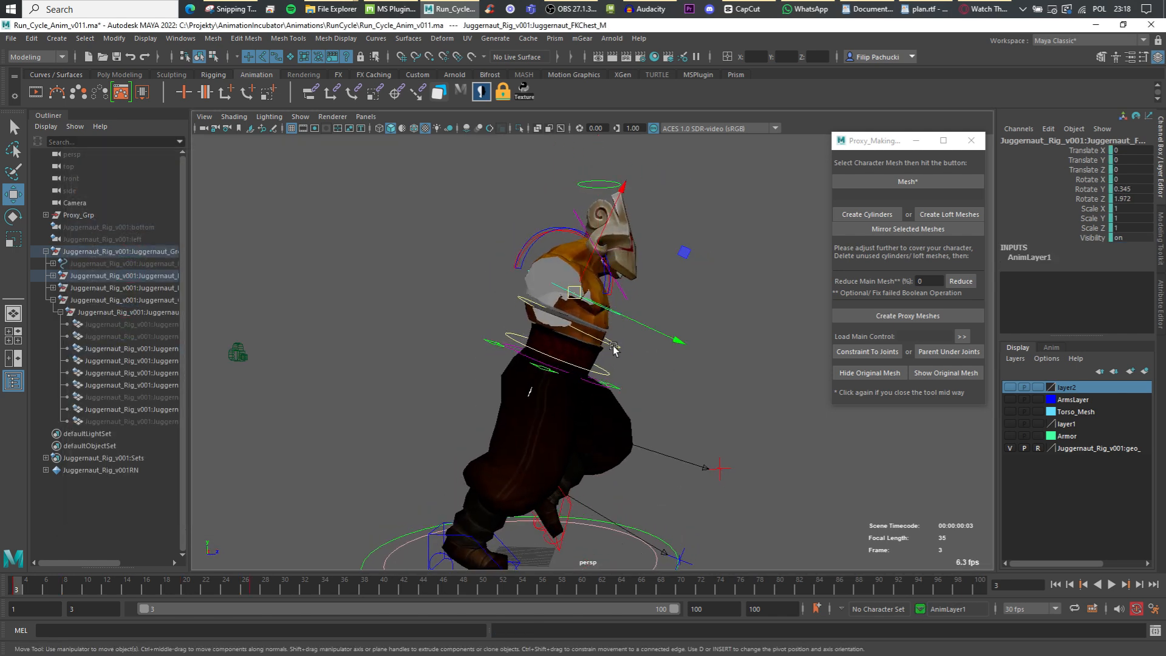
left_click(602, 379)
left_click(602, 374)
left_click_drag(702, 386, 585, 387, "alt")
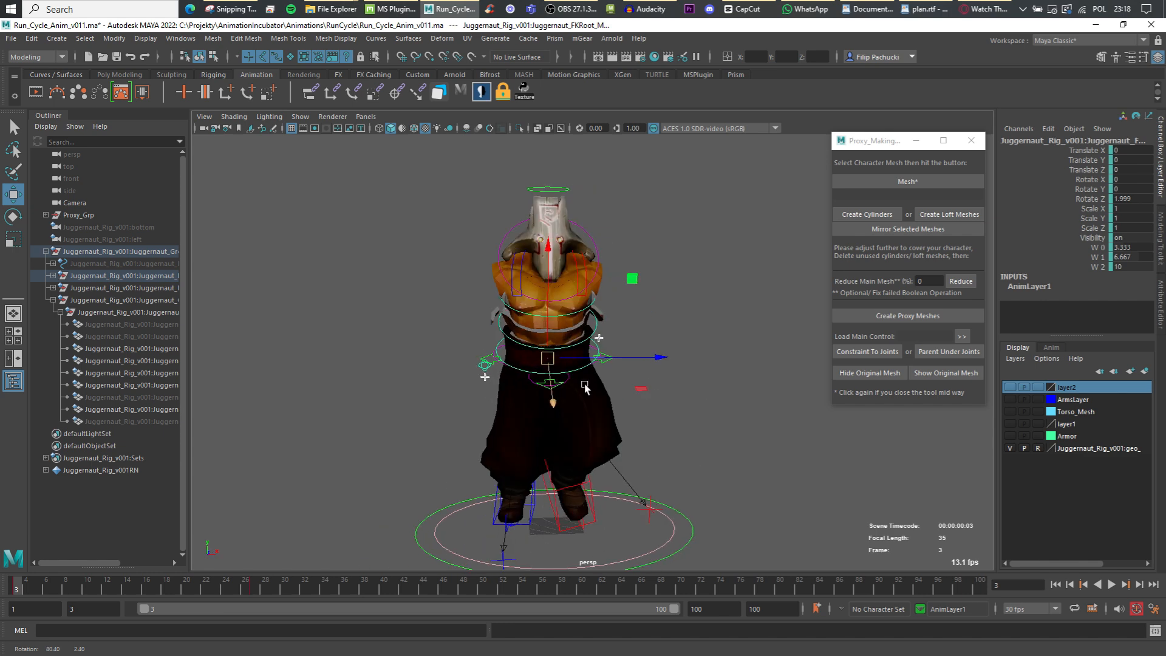
left_click_drag(54, 588, 25, 588)
left_click(1051, 347)
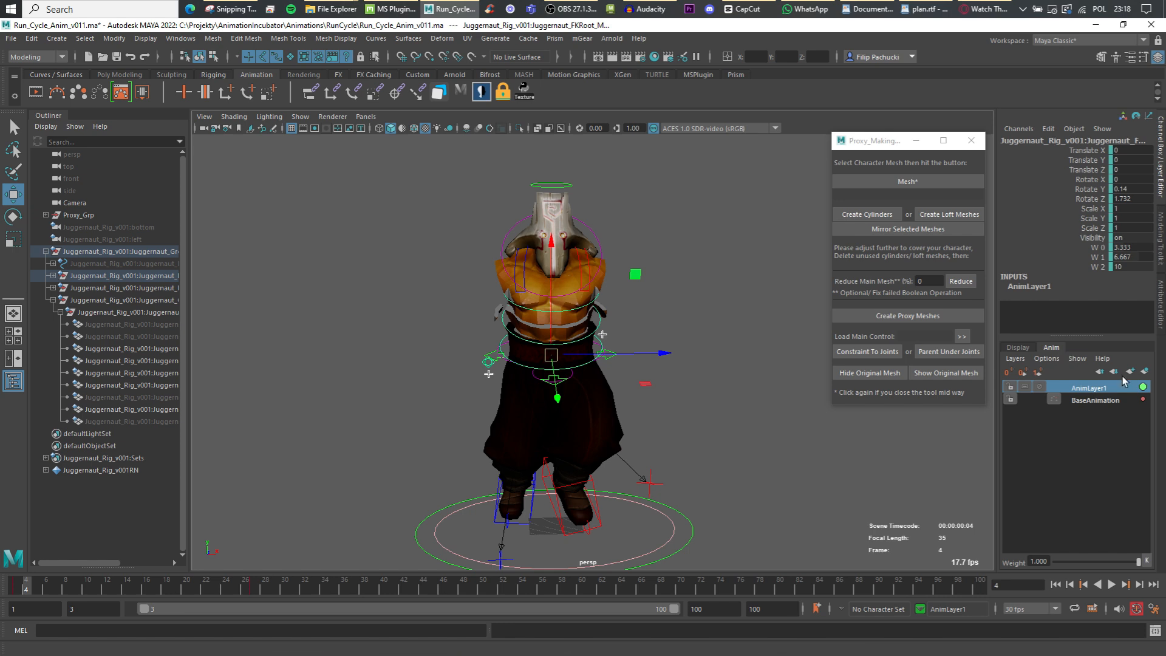
Scrub between frames 3 and 8 and examine the torso pose against the legs from the front and side
left_click(20, 589)
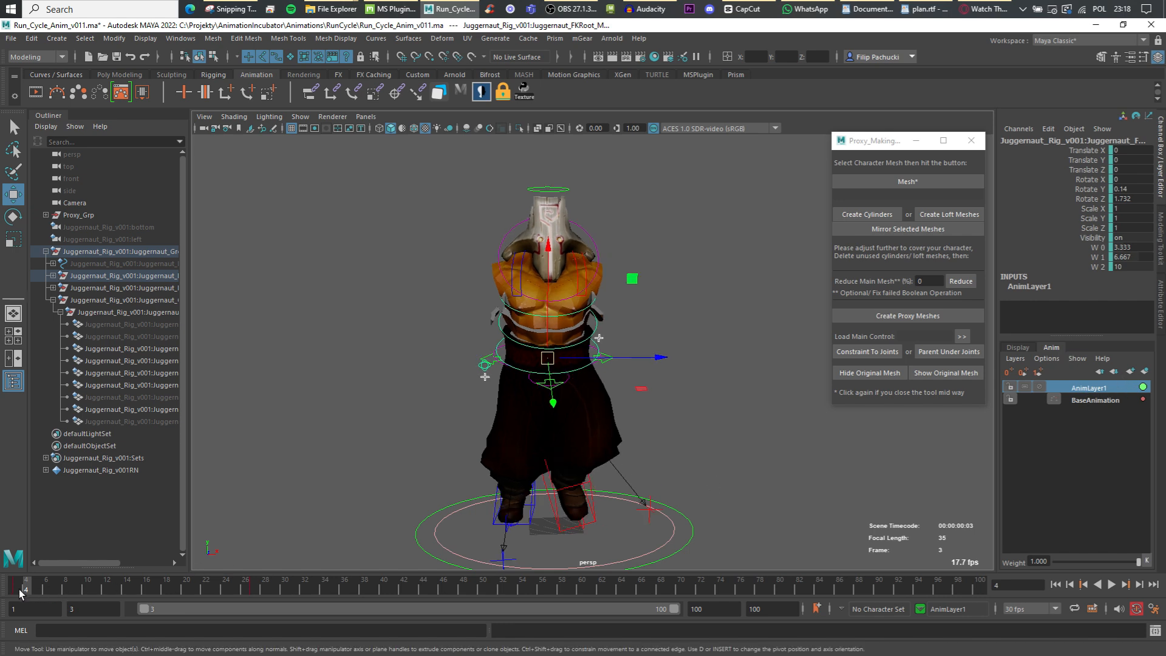
left_click_drag(16, 590, 62, 591)
left_click_drag(376, 425, 500, 424, "alt")
left_click_drag(22, 589, 68, 588)
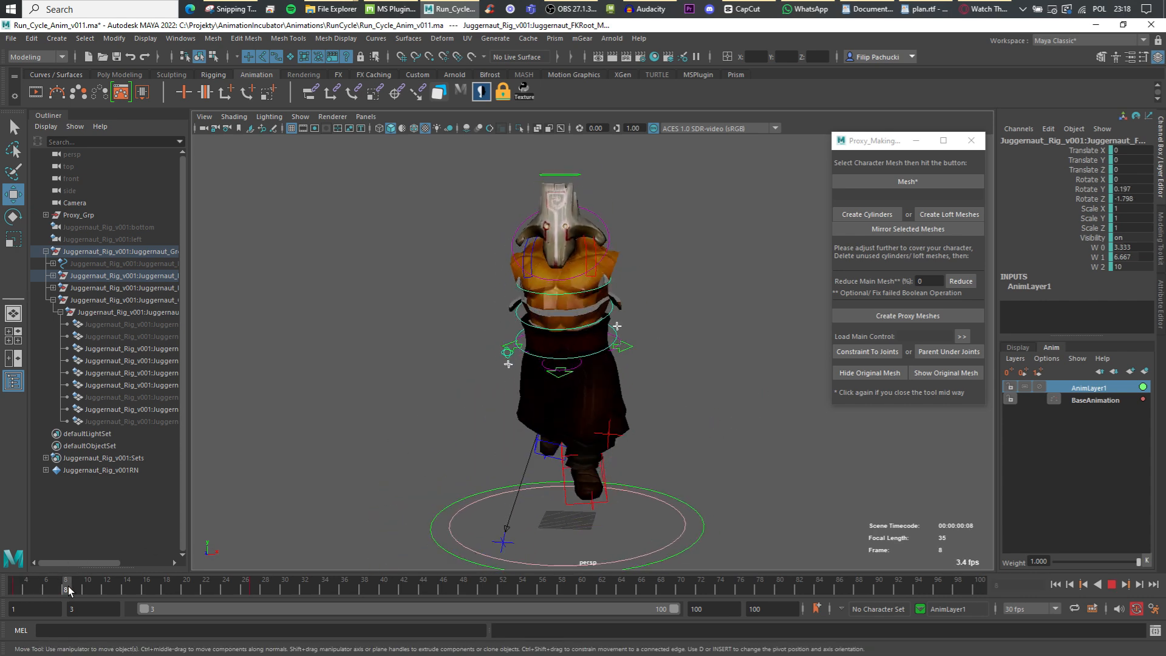
left_click_drag(516, 389, 571, 377, "alt")
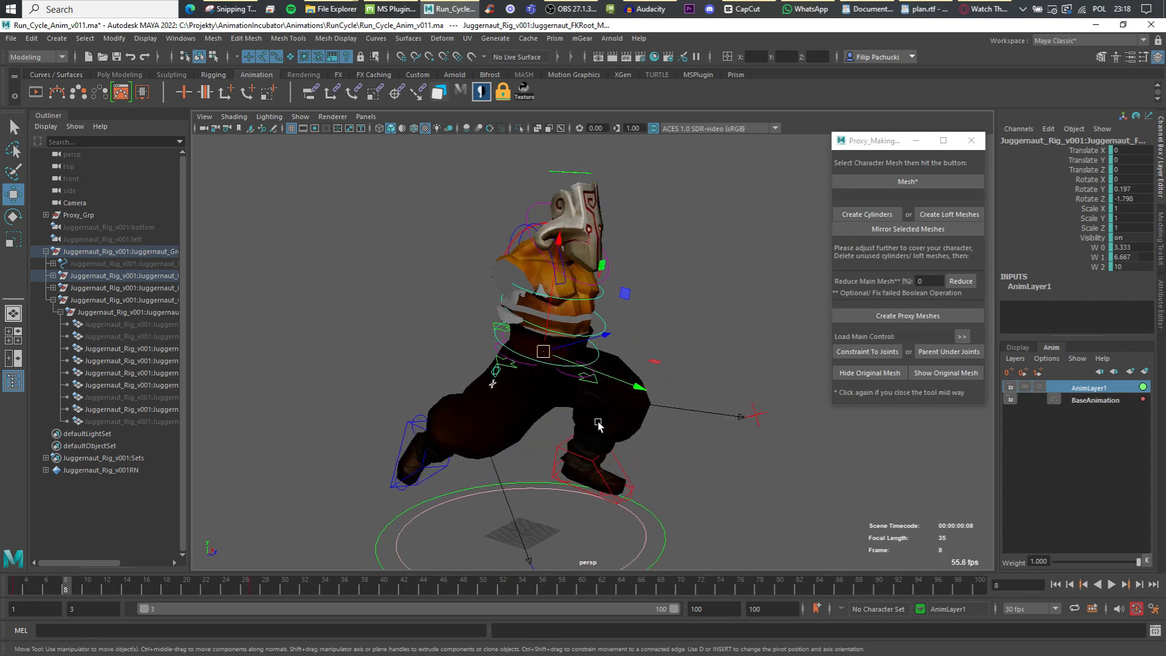
left_click_drag(598, 425, 526, 361, "alt")
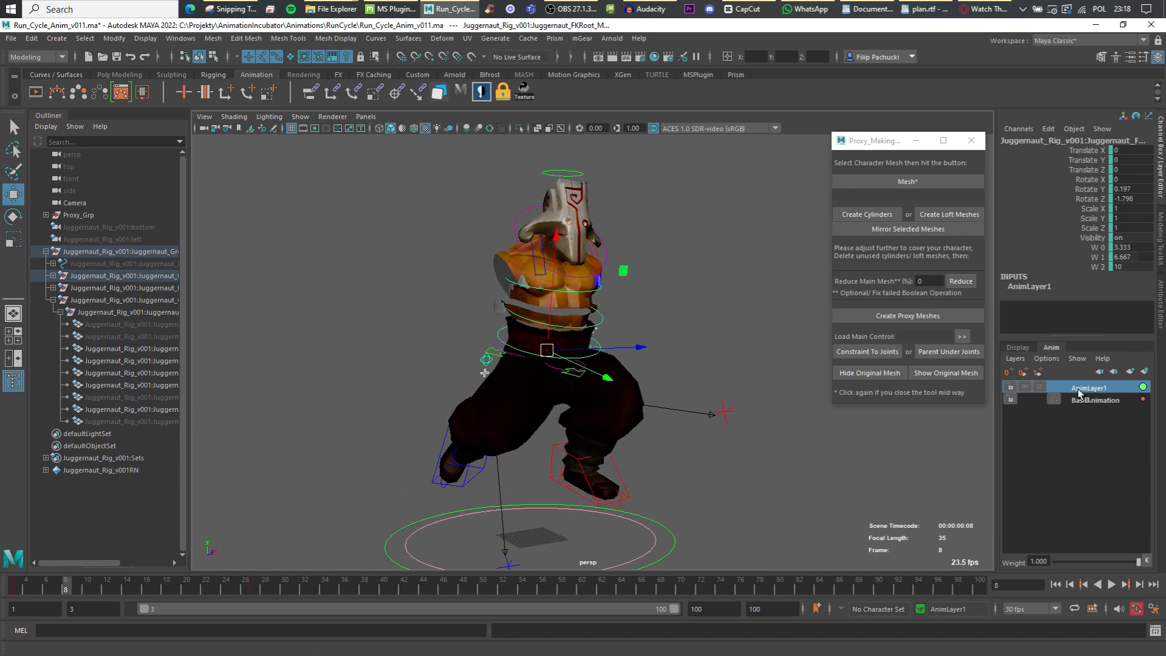
left_click_drag(447, 415, 526, 430, "alt")
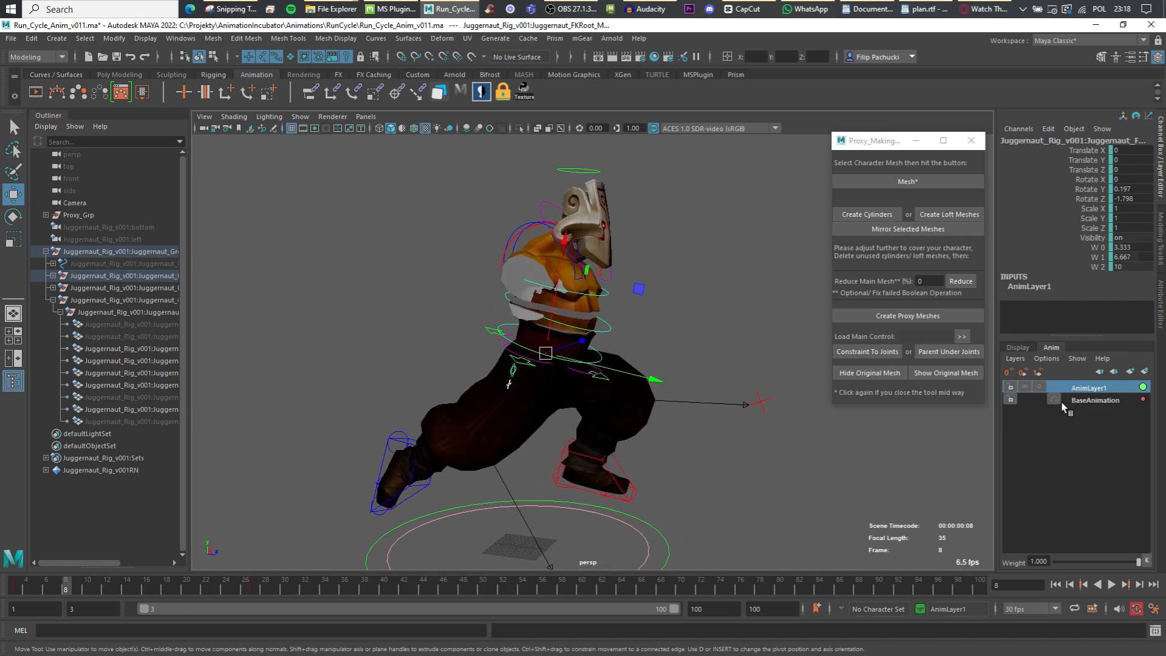
Try rotating the torso FK controls in Z on the BaseAnimation layer at frame 15 and undo the rotation
left_click(1064, 401)
left_click_drag(631, 382, 546, 402, "alt")
left_click_drag(18, 583, 137, 584)
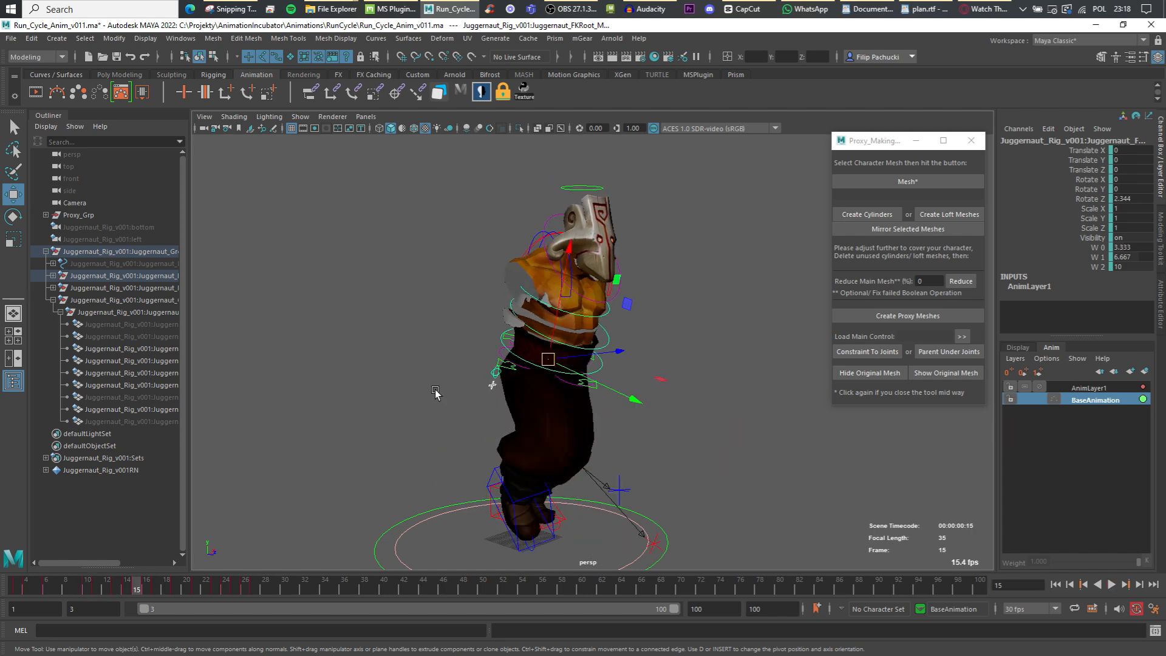
left_click_drag(410, 349, 644, 303, "alt")
key("e")
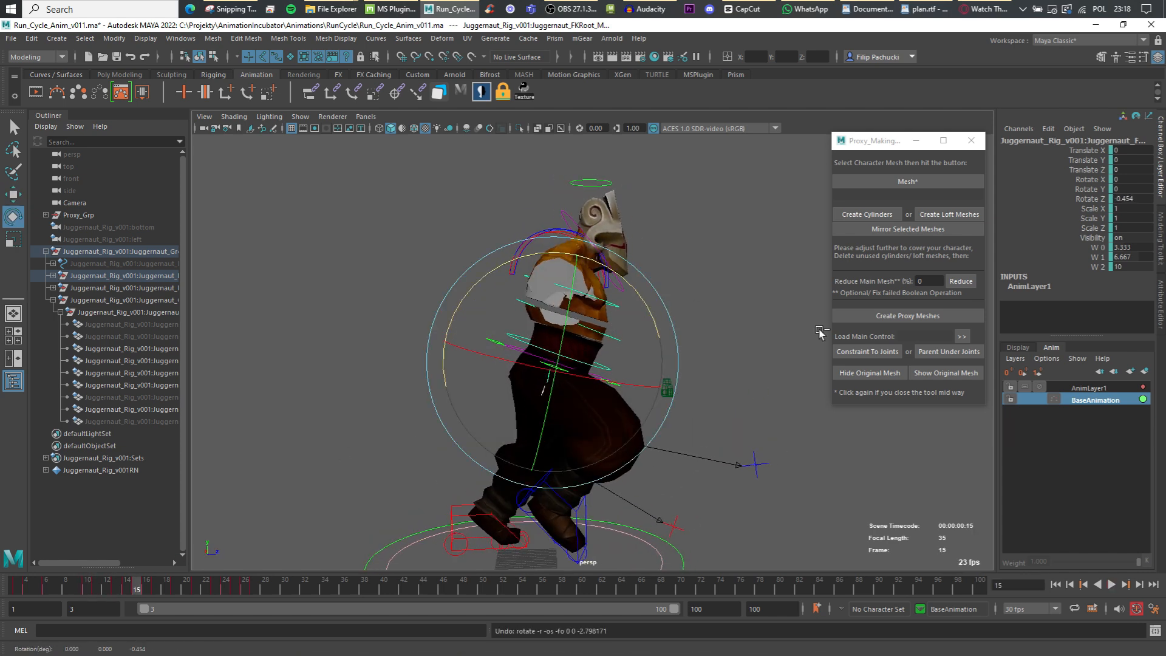
On AnimLayer1, rotate the torso FK controls to about 6.33 in X at frame 9 and key the pose
left_click(1060, 387)
left_click_drag(753, 371, 529, 419, "alt")
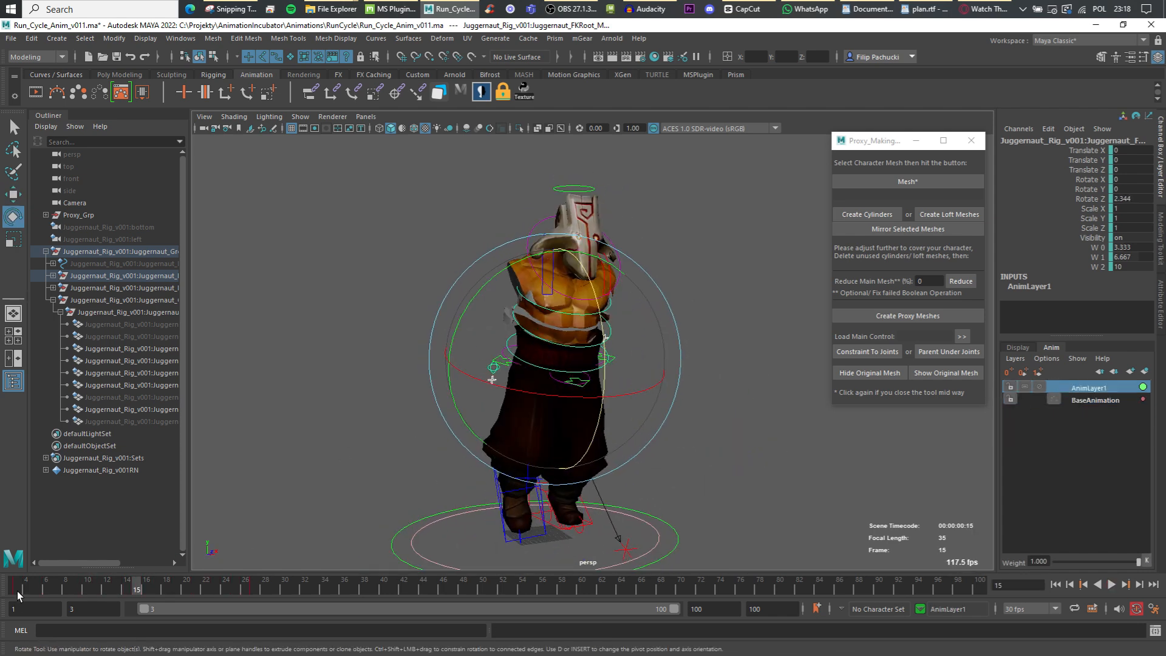
left_click_drag(19, 595, 76, 601)
left_click_drag(559, 346, 520, 344, "alt")
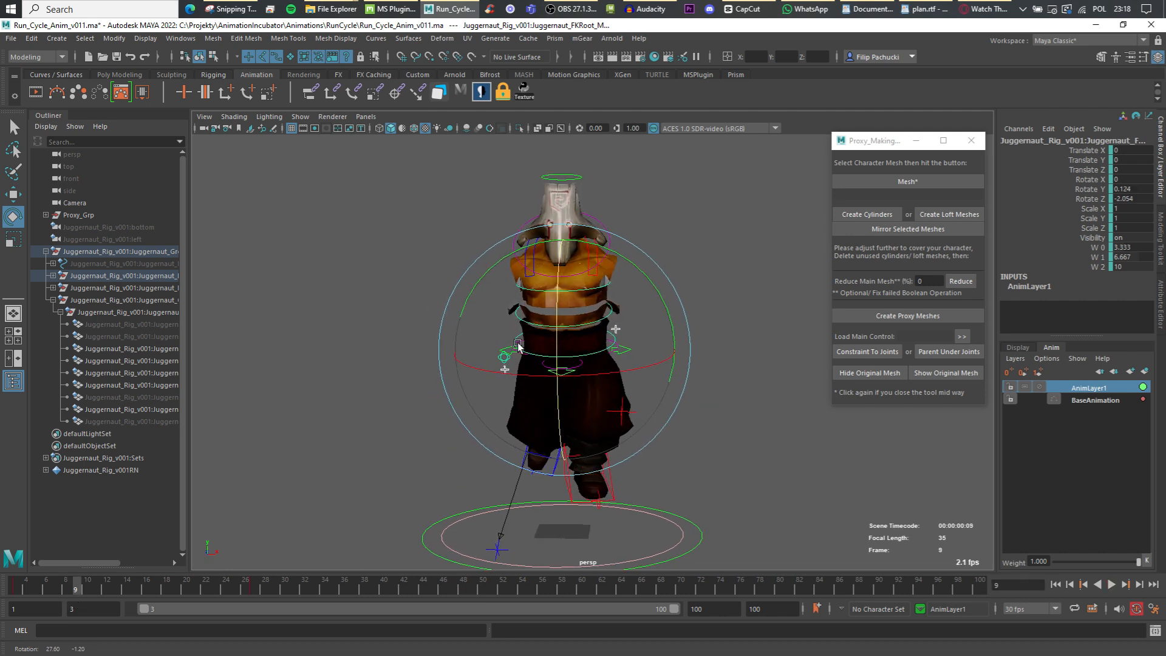
left_click_drag(646, 369, 643, 372)
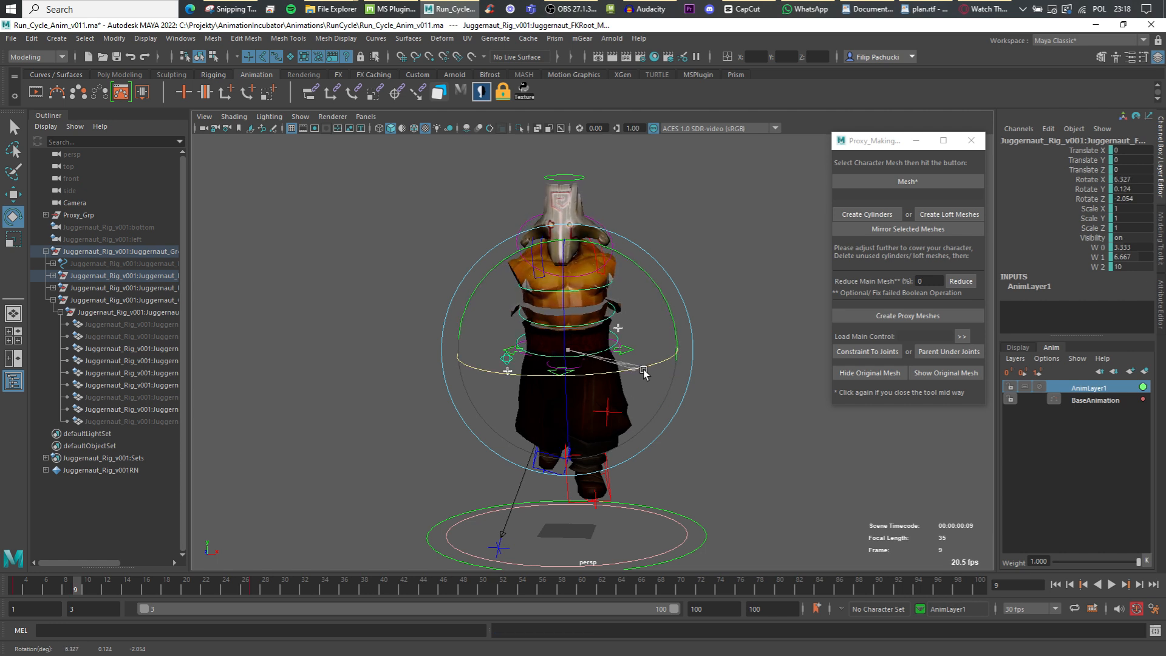
key("s")
Rotate the torso FK controls the opposite way to about -6.44 in X at frame 18
key("alt+v")
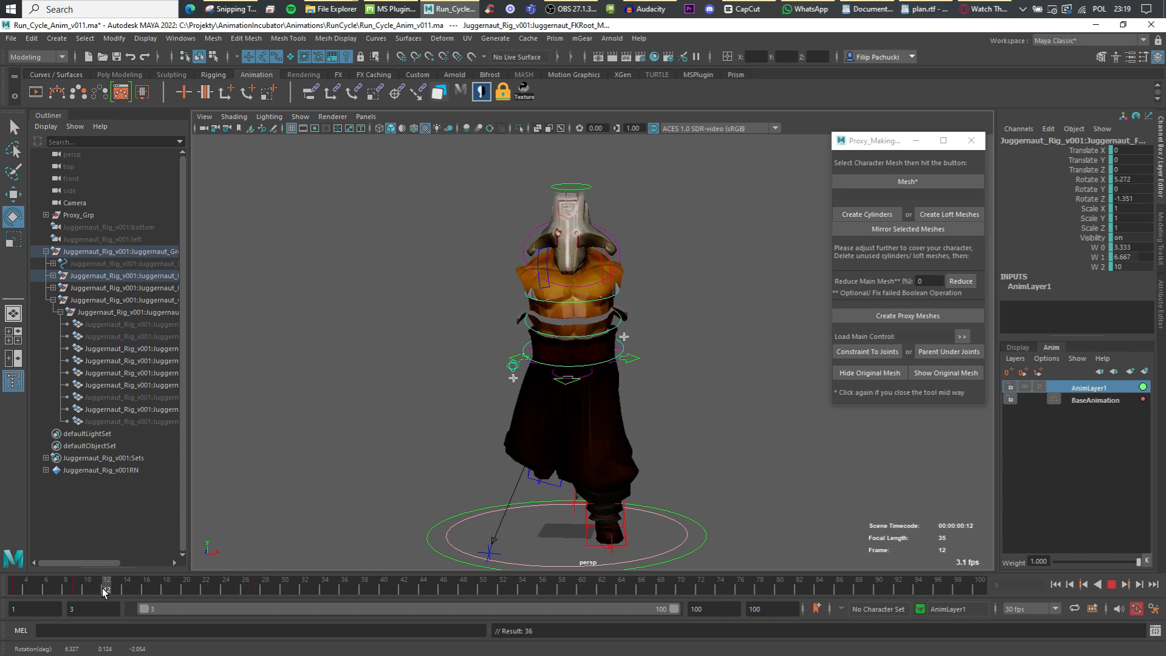
left_click_drag(173, 588, 164, 588)
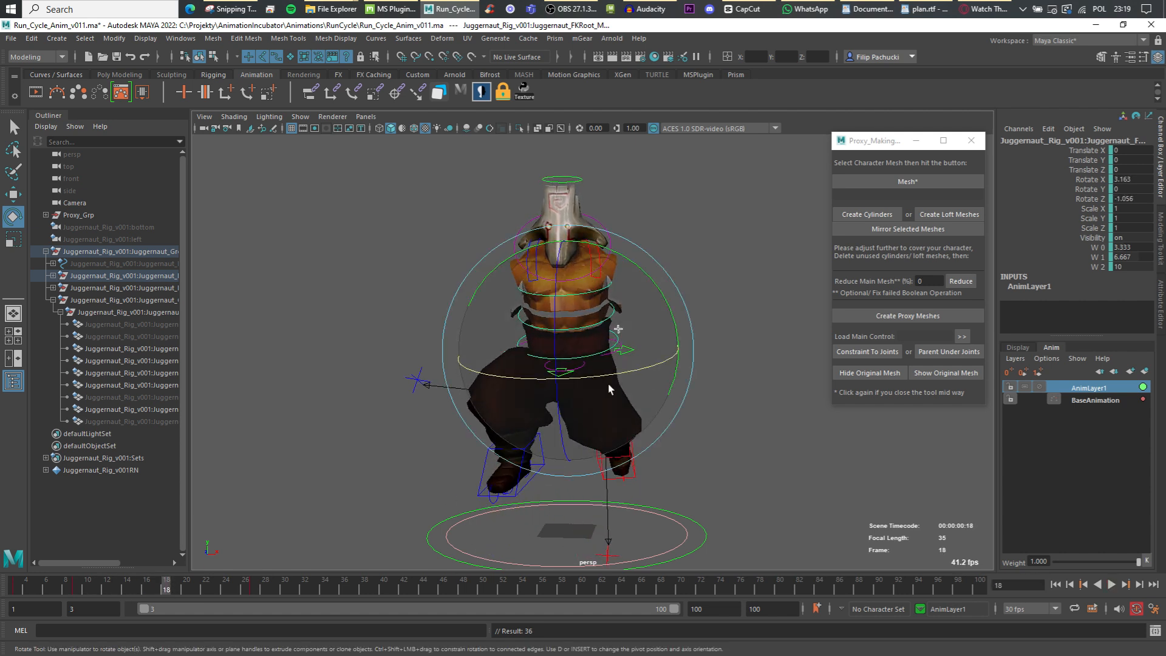
left_click_drag(643, 368, 632, 368)
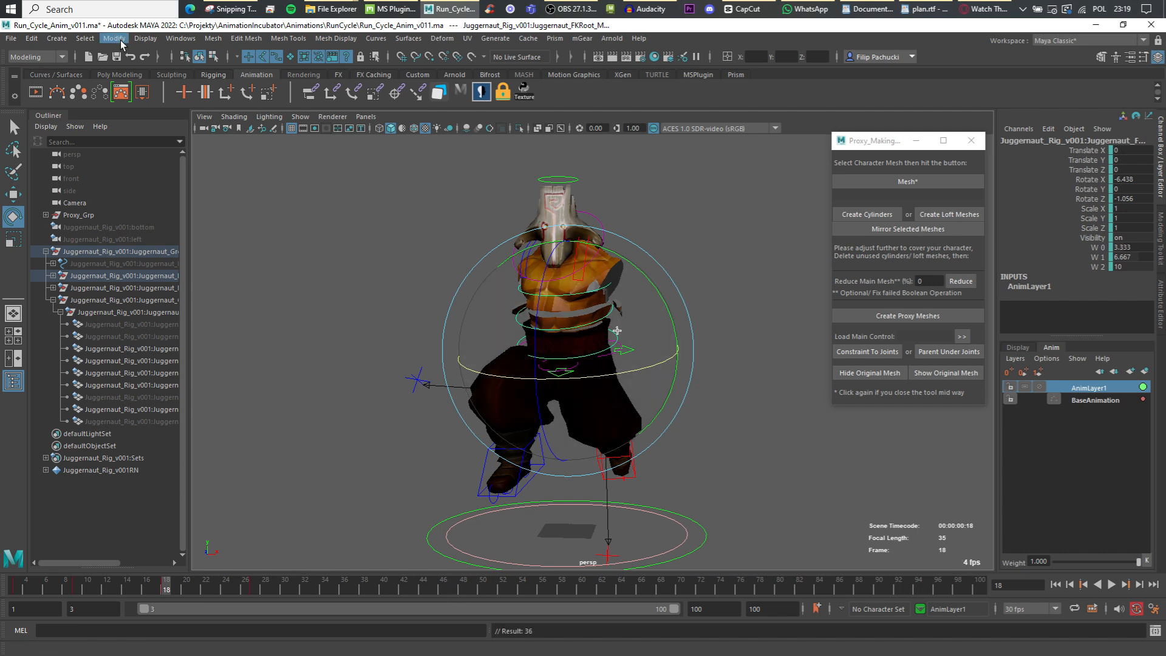
Open the Graph Editor, select all AnimLayer1 keys of the torso FK controls and apply auto tangents to them
left_click(180, 38)
mouse_move(307, 108)
left_click(343, 106)
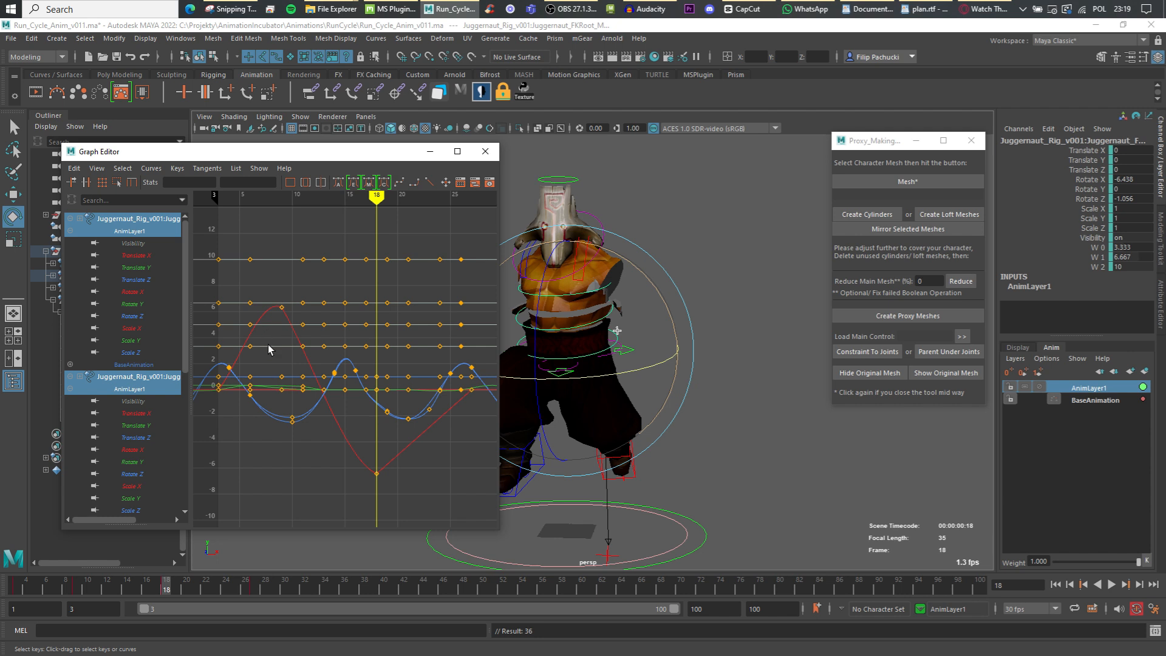
left_click(1076, 388)
key("f")
left_click_drag(250, 277, 441, 447)
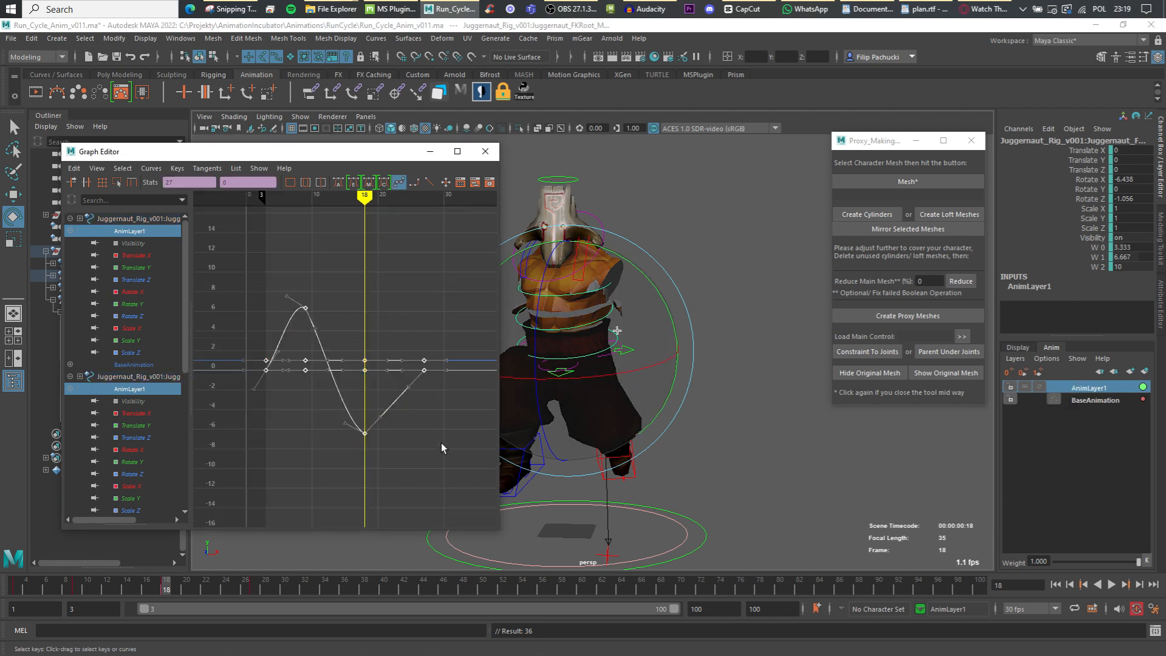
left_click(338, 183)
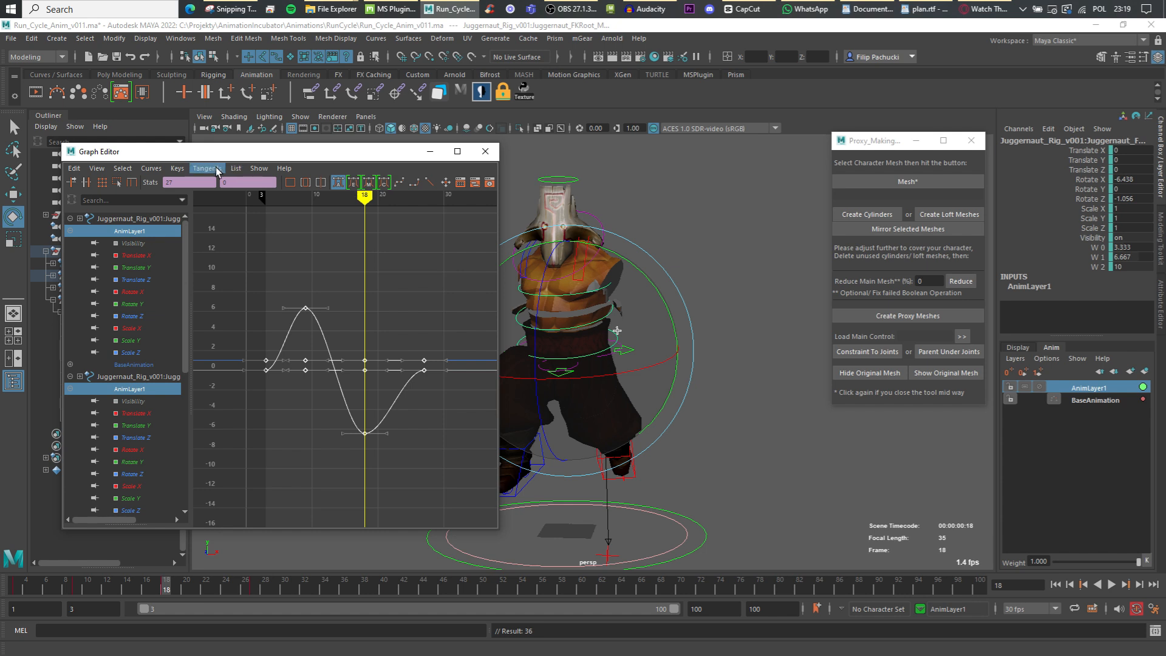
Set both the post and pre infinity of the selected AnimLayer1 curves to Cycle
left_click(146, 172)
mouse_move(212, 202)
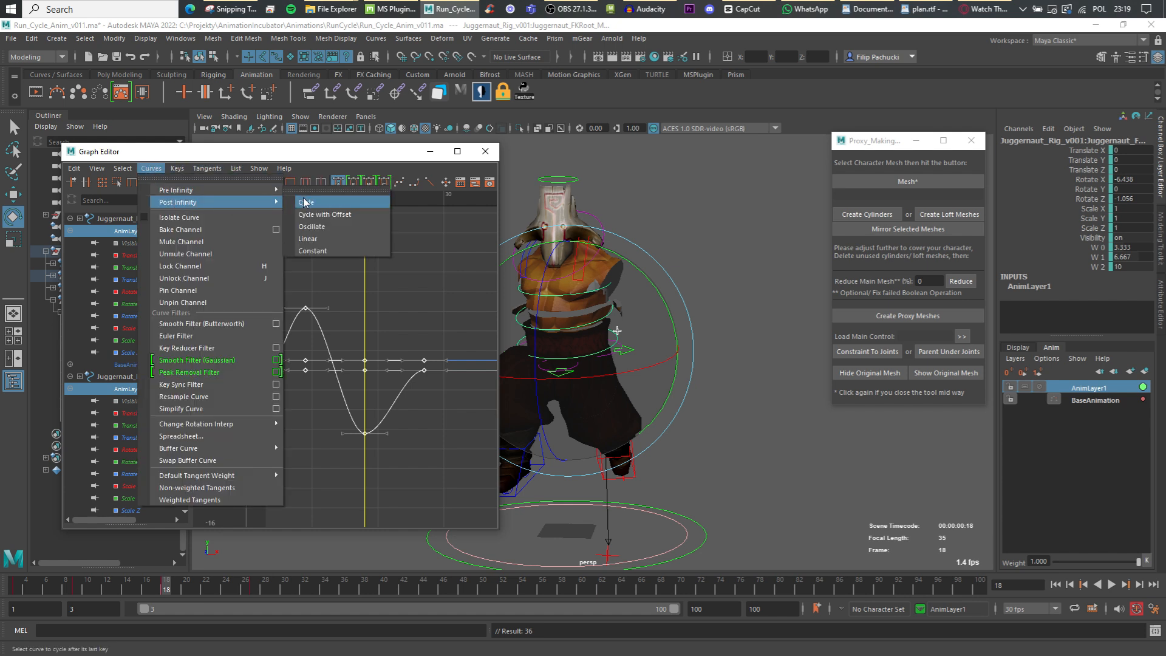
left_click(303, 202)
left_click(151, 168)
mouse_move(243, 190)
left_click(306, 190)
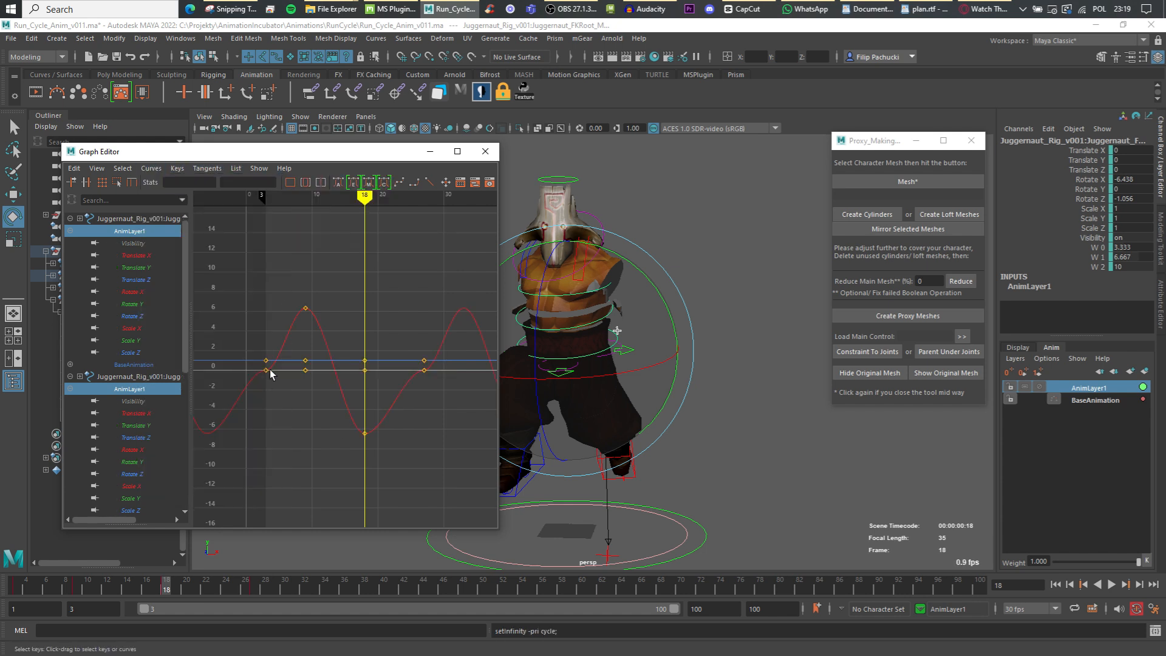
Isolate and frame the Rotate X curves, close the Graph Editor, and play back the torso twist
left_click(155, 294)
key("f")
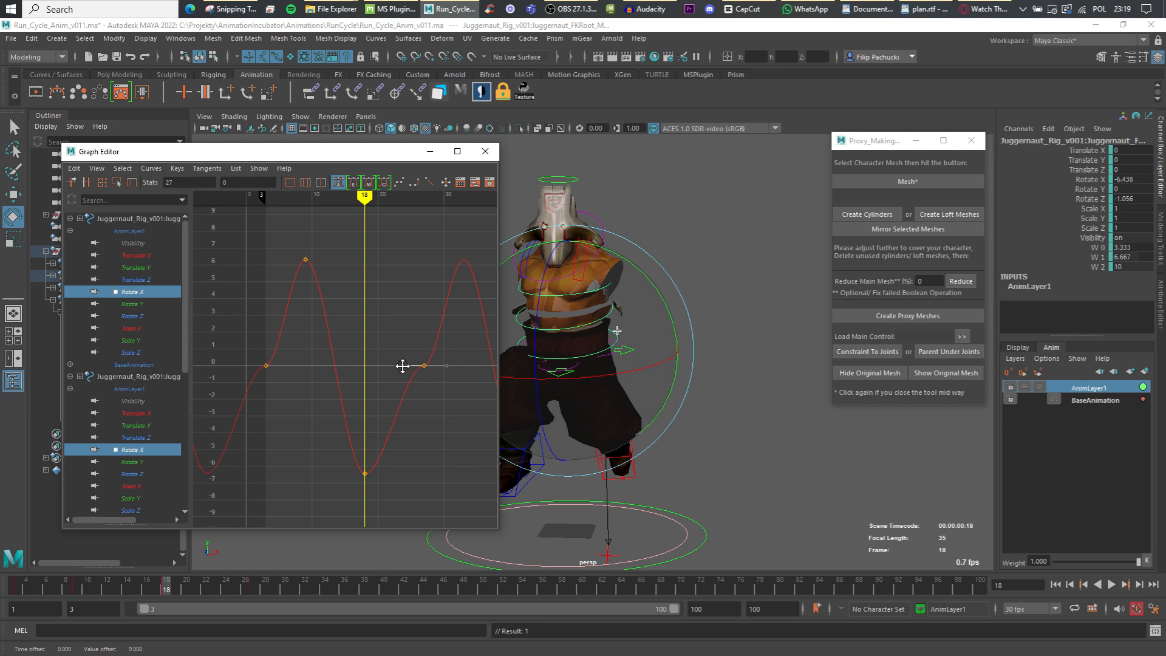
key("alt+v")
left_click(486, 151)
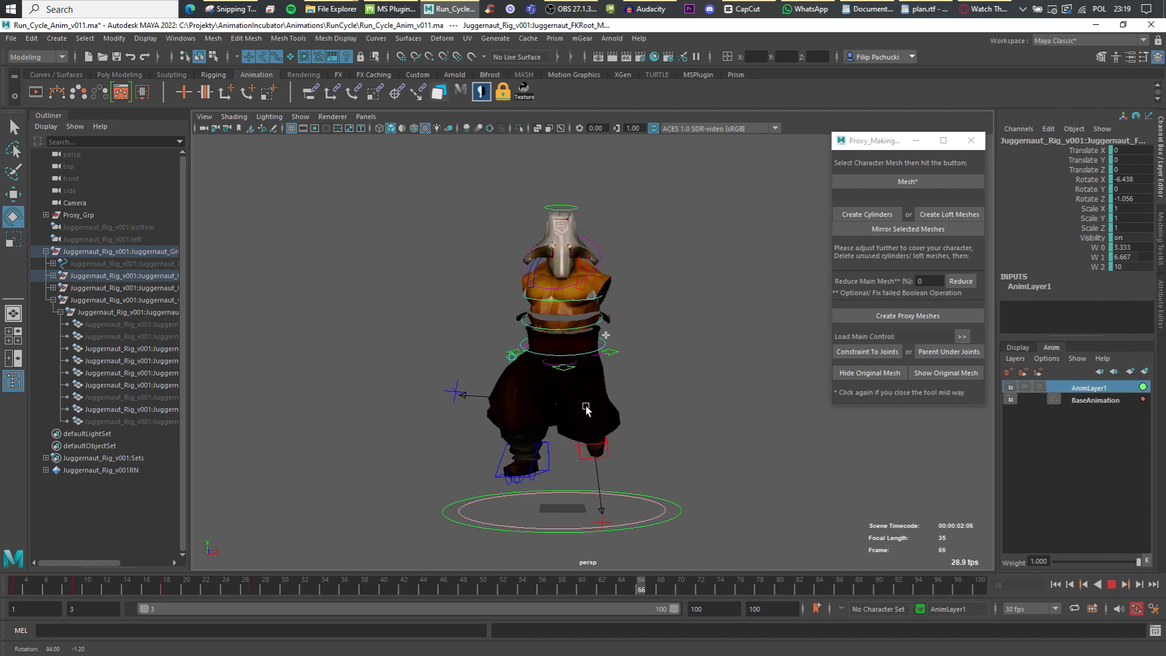
left_click(1110, 584)
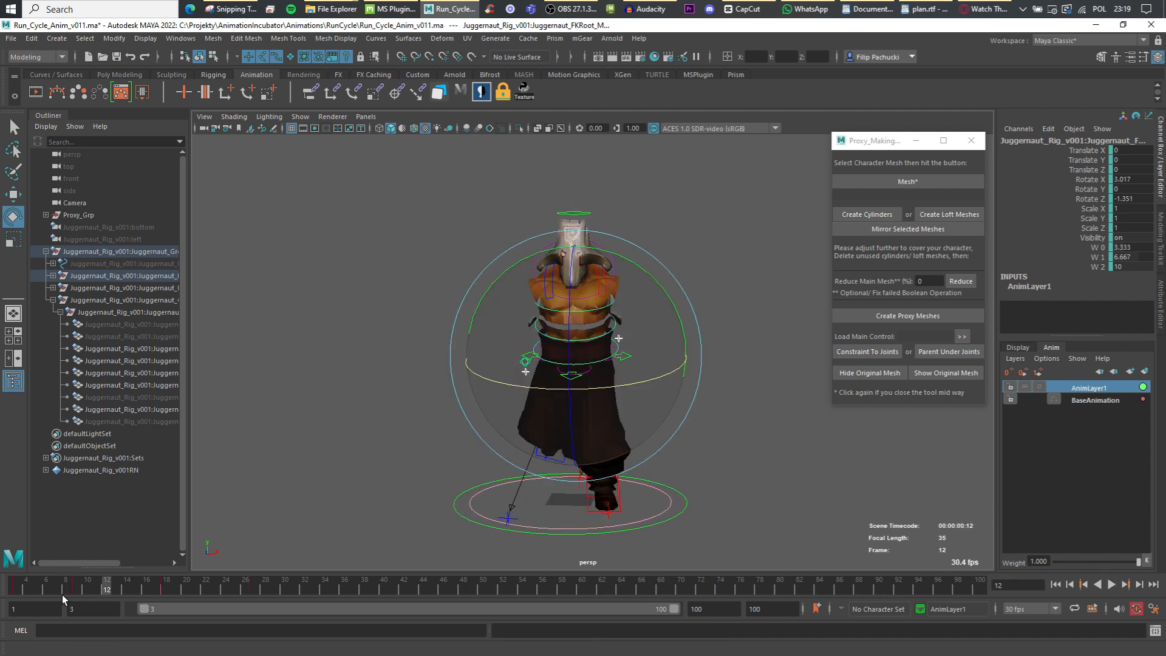
Try rotating the torso FK controls in X and in Y at frame 9, undoing each rotation
left_click_drag(15, 589, 73, 586)
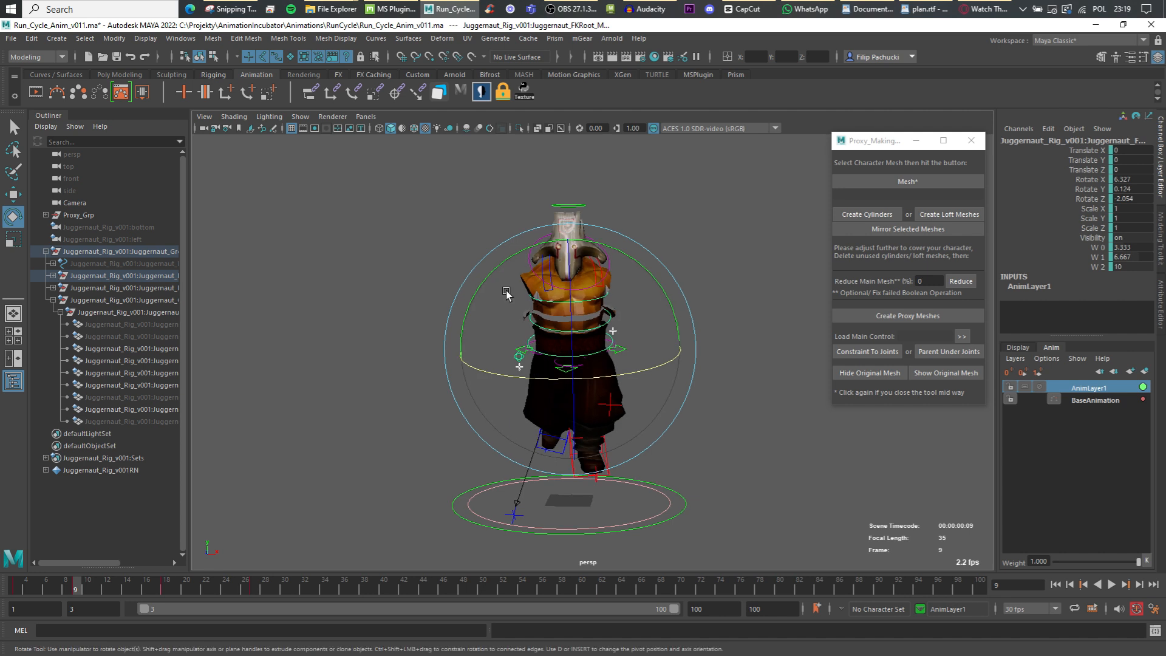
left_click_drag(650, 366, 625, 371)
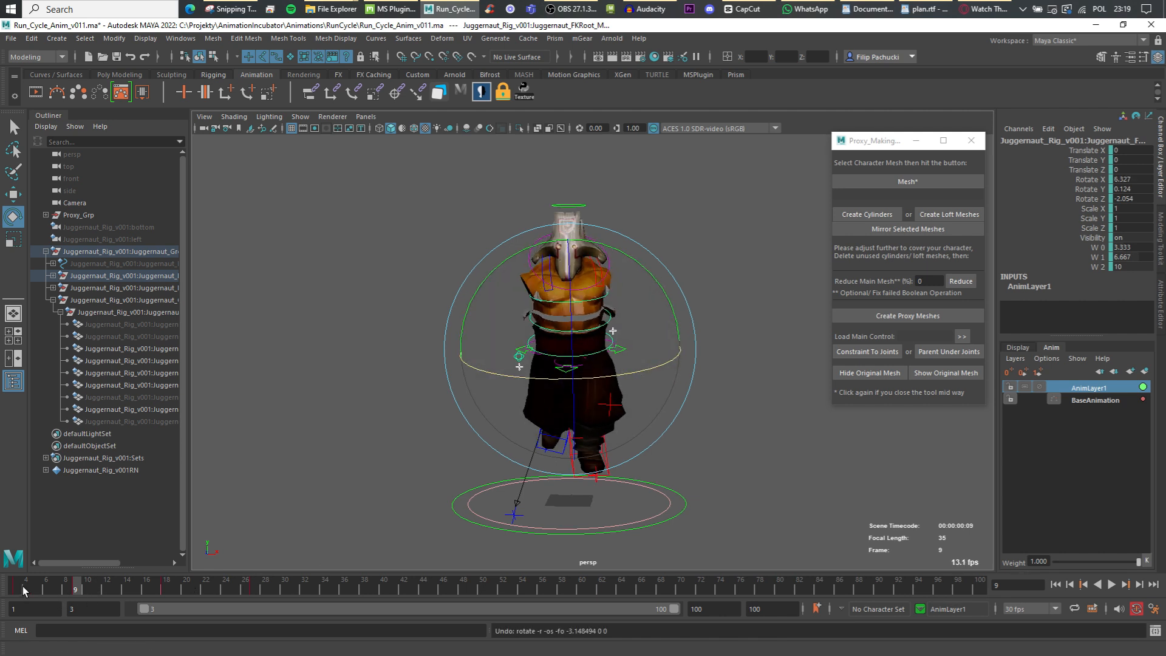
left_click_drag(23, 585, 76, 587)
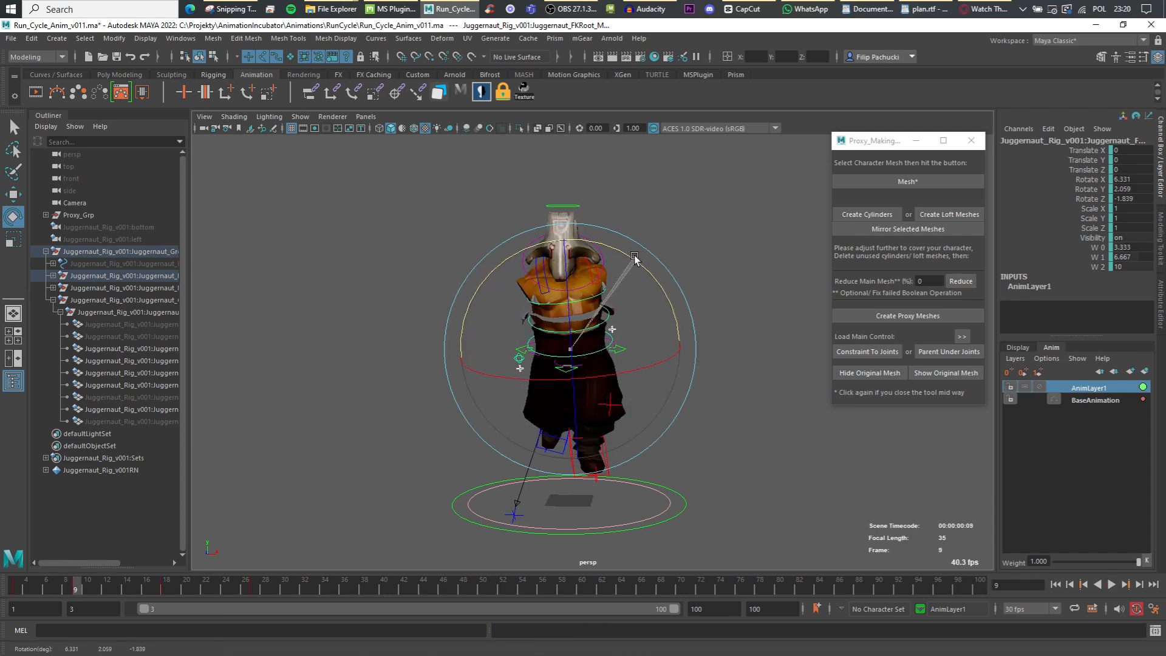
left_click(35, 588)
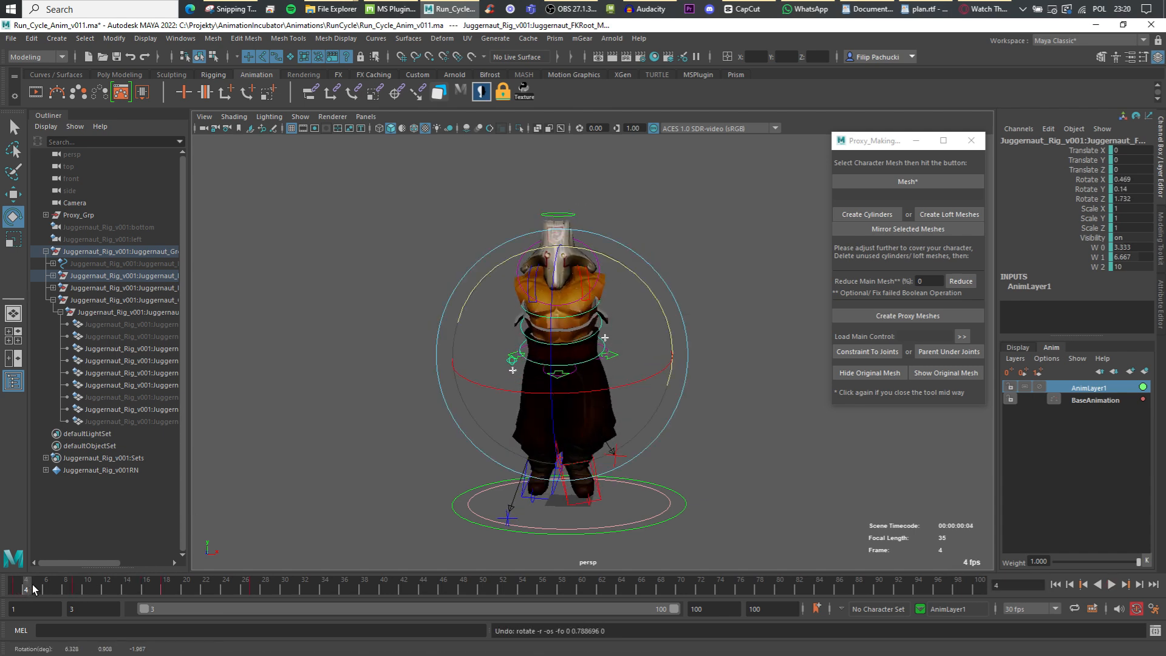
Review the motion from behind the character and rotate the torso FK controls to about 2.21 in Y at frame 12
left_click_drag(429, 401, 243, 455, "alt")
key("alt+v")
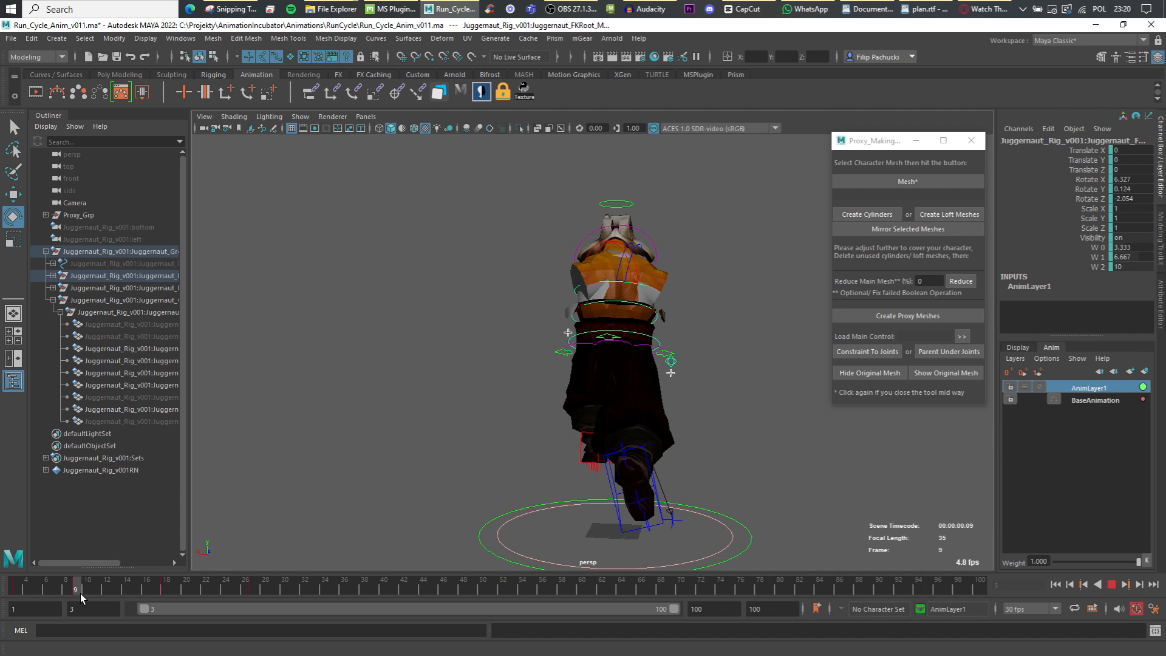
key("alt+v")
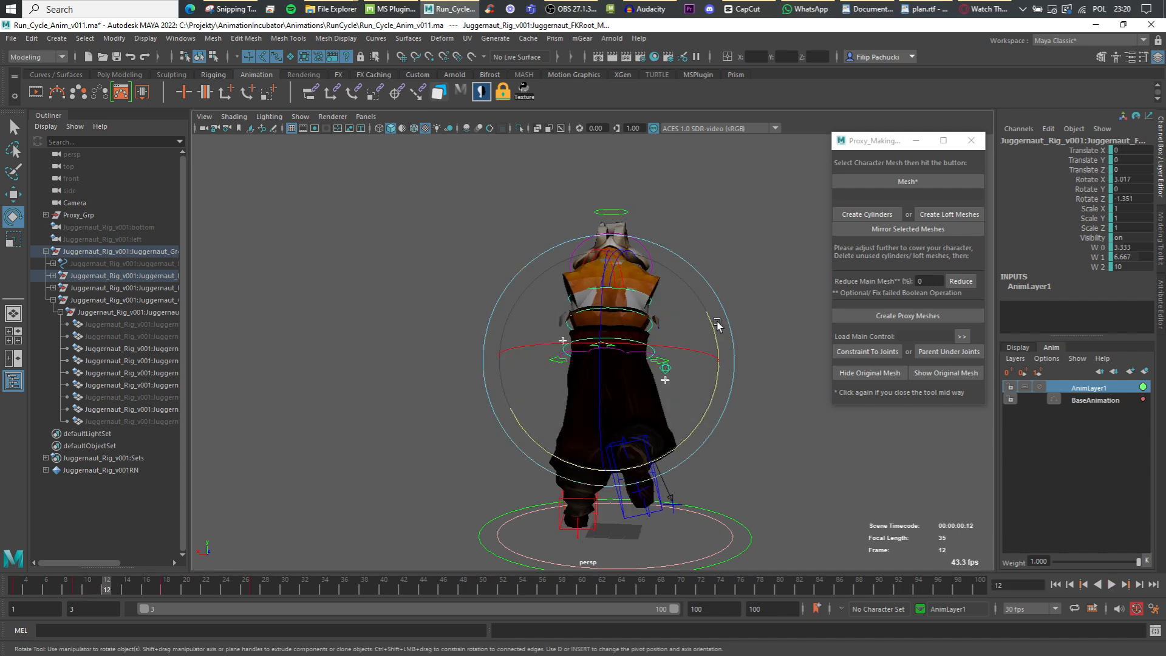
left_click_drag(716, 325, 714, 327)
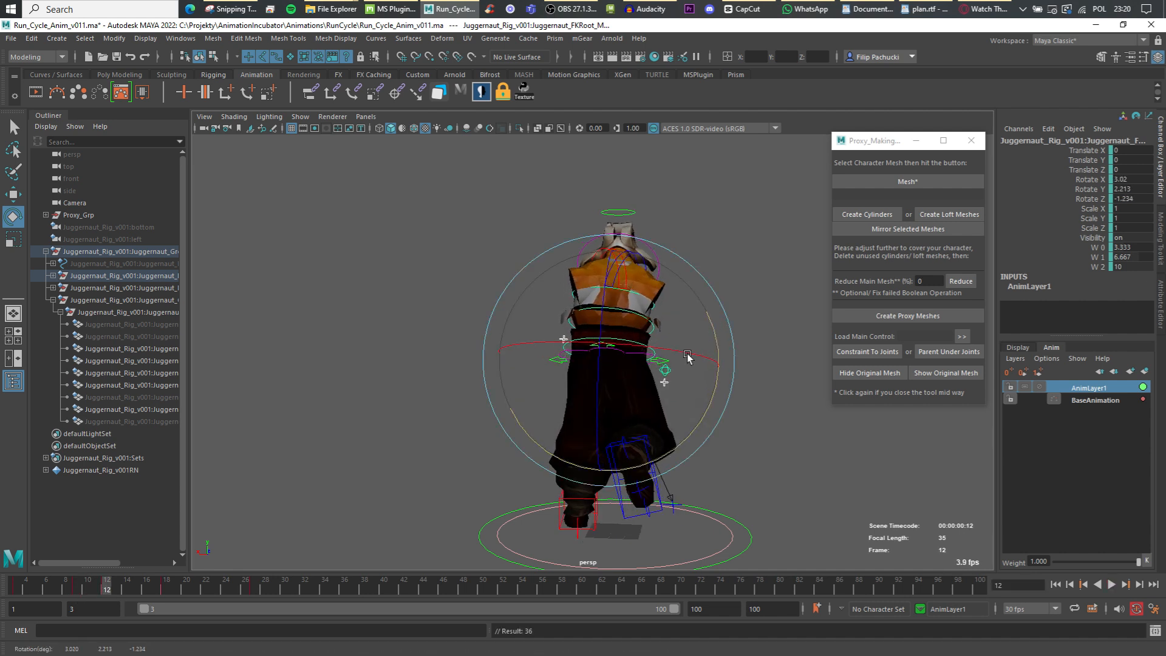
Rotate the torso FK controls the opposite way to about -2.96 in Y at frame 24 and play back the cycle
left_click_drag(51, 583, 68, 582)
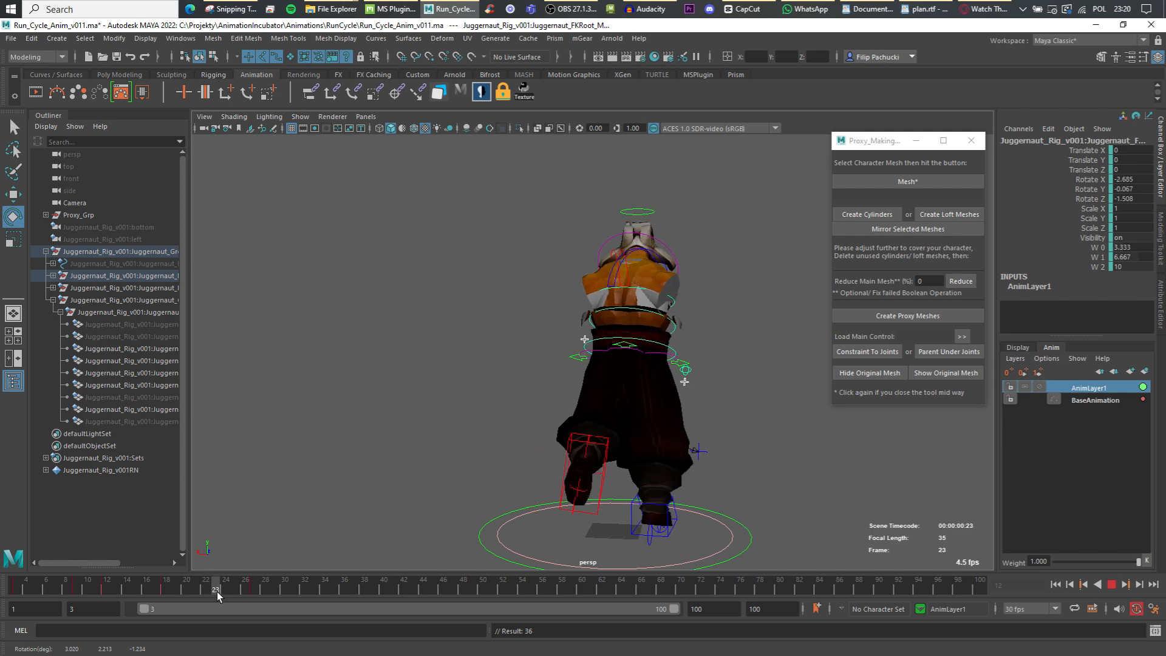
left_click_drag(217, 591, 225, 590)
left_click_drag(737, 339, 737, 336)
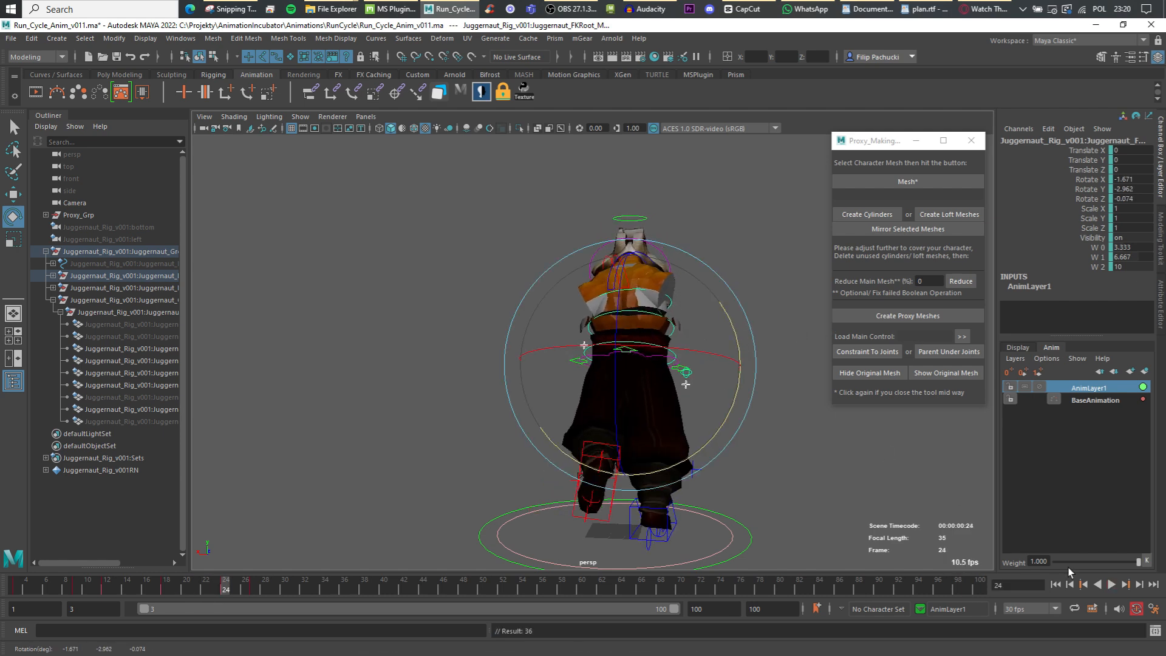
left_click(1111, 584)
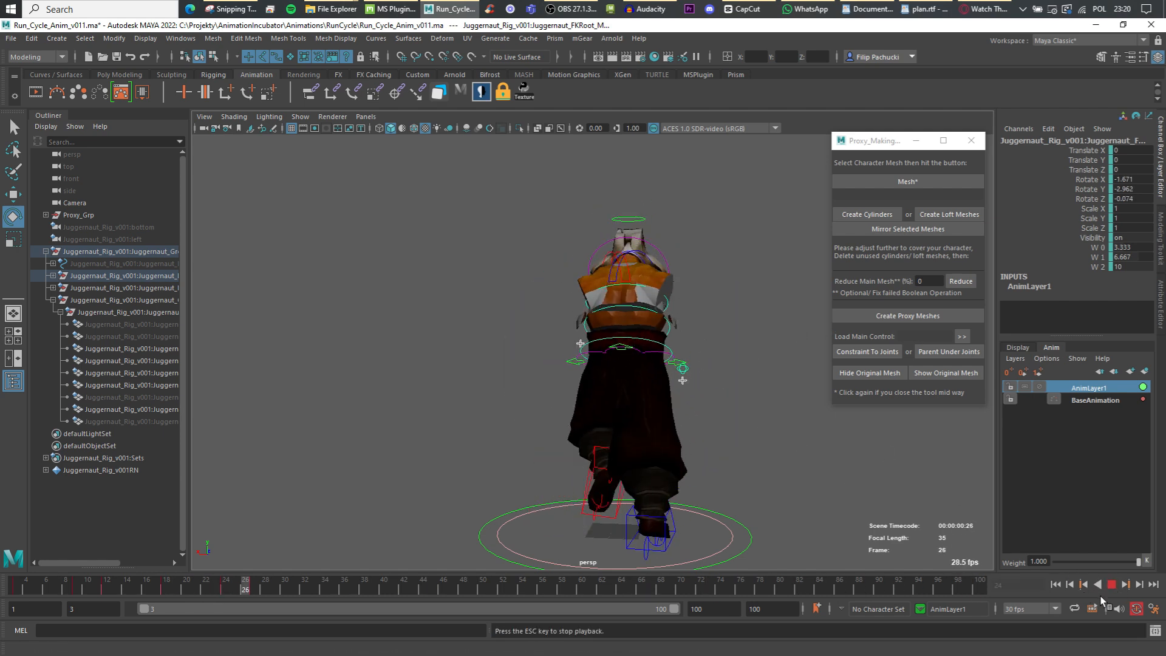
left_click(1111, 584)
Rotate the torso FK controls to about -1.14 in Y at frame 18, adjust the Y tilt at frame 9, and play back the cycle
left_click_drag(44, 589, 166, 592)
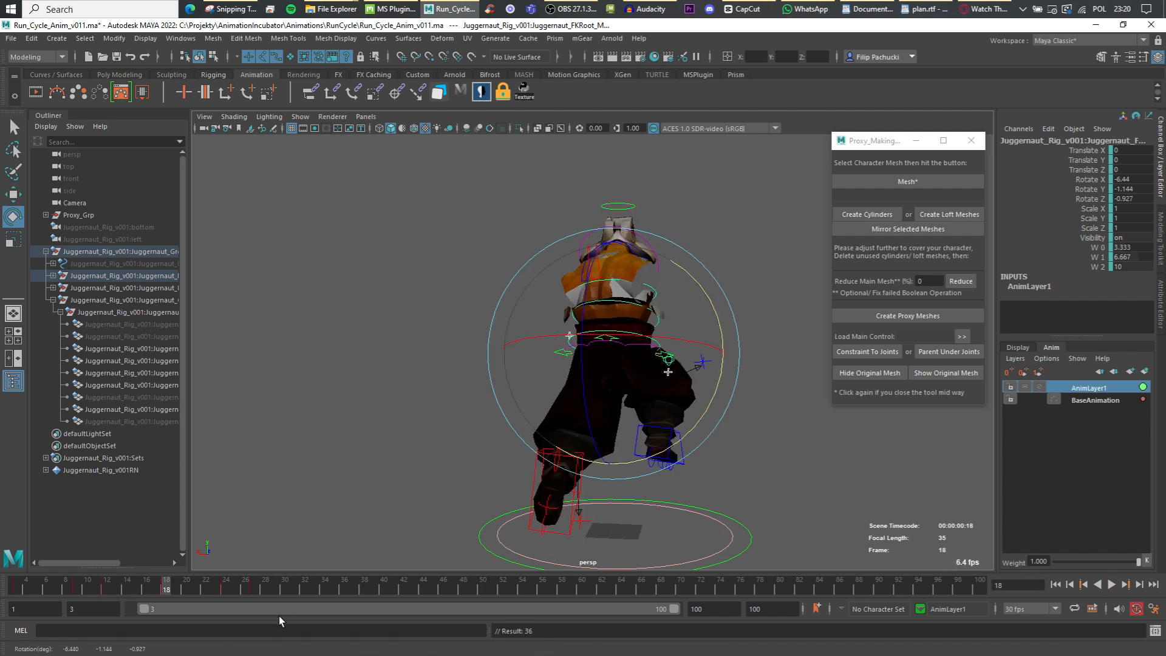
left_click(199, 588)
left_click(23, 585)
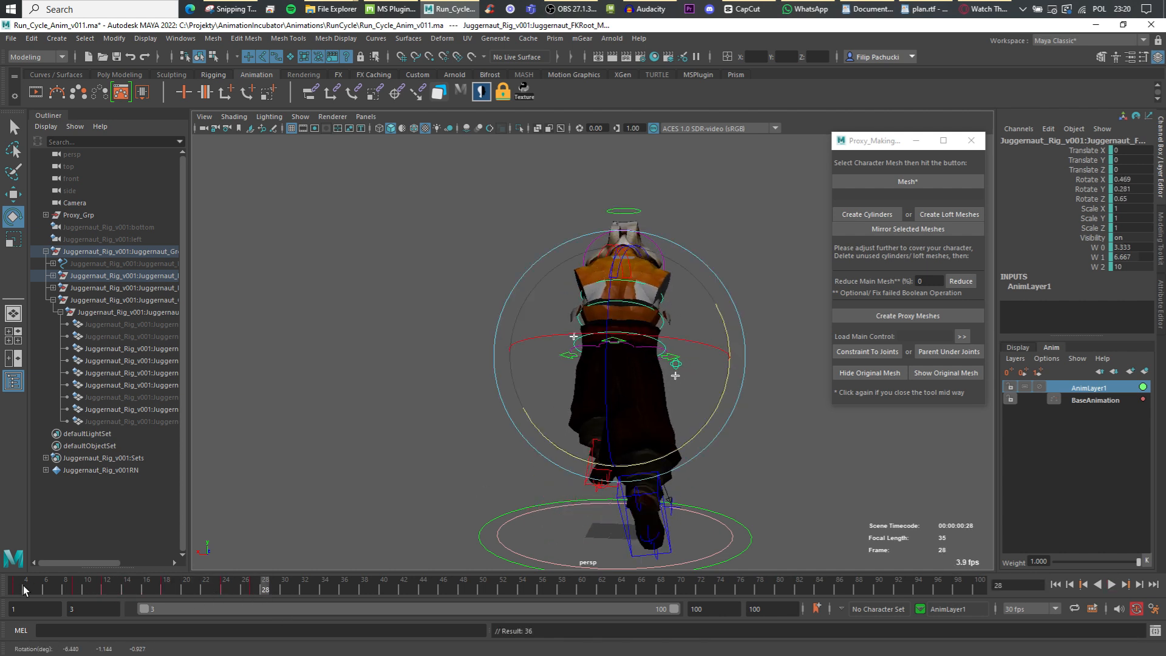
left_click_drag(717, 382, 717, 380)
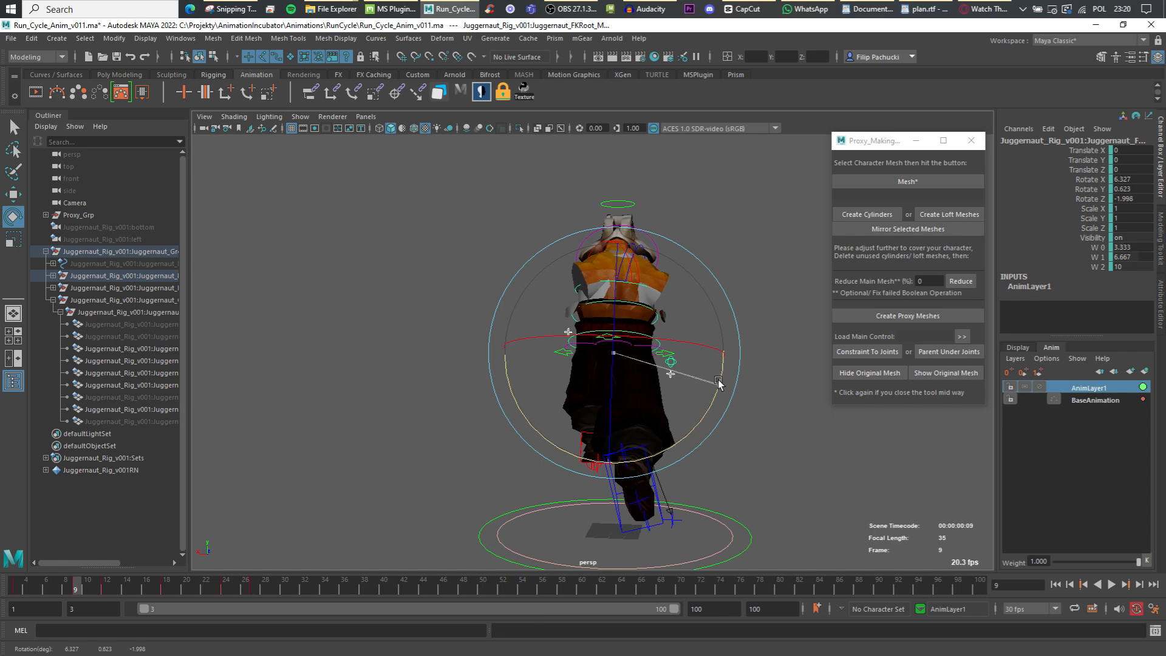
left_click(1111, 584)
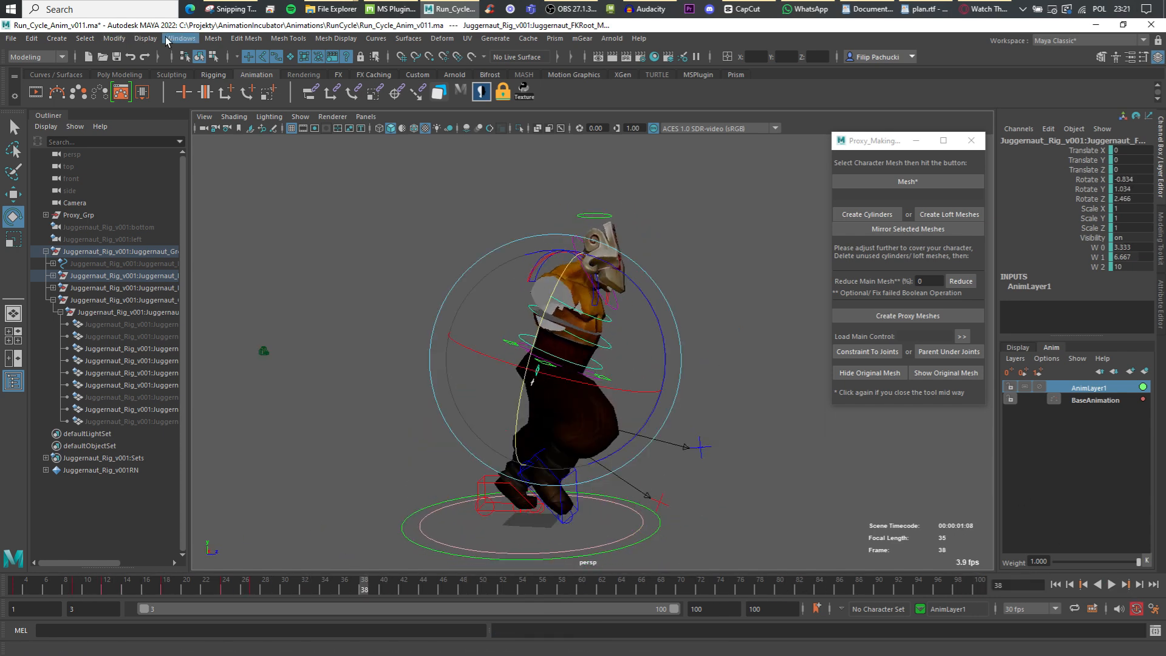
Open the Graph Editor, isolate the Rotate Y curves of both torso controls and apply auto tangents to their keys
left_click(168, 40)
mouse_move(201, 89)
left_click(340, 91)
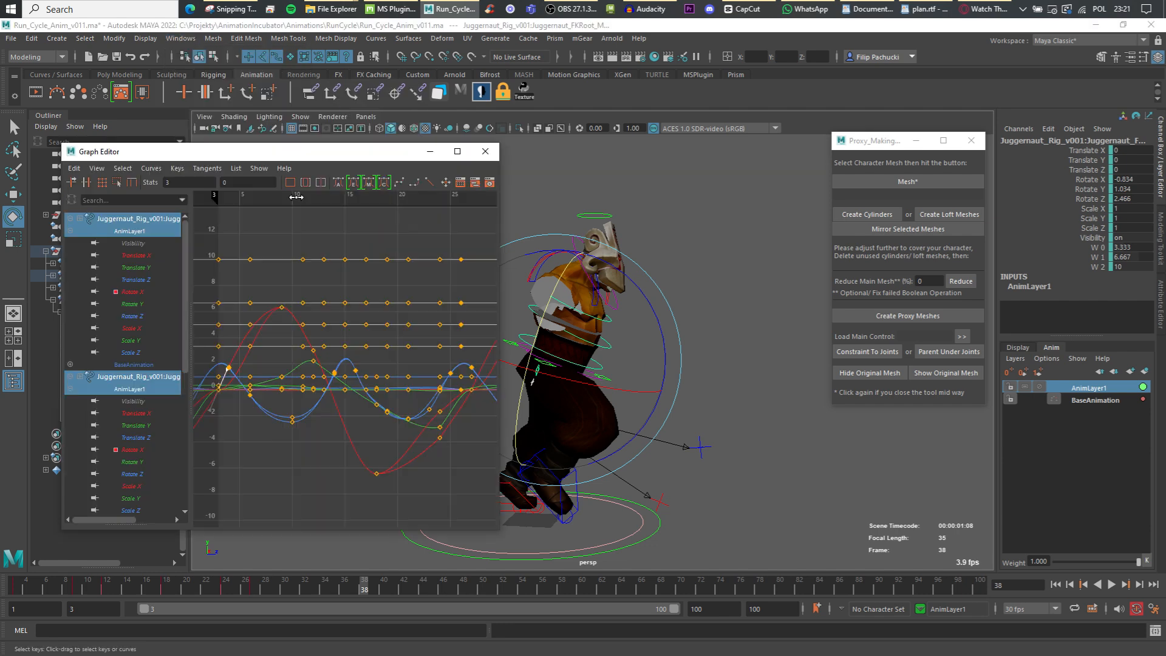
left_click(132, 304)
left_click(133, 461, "ctrl")
scroll(326, 363, "down", 3)
scroll(261, 386, "down", 3)
left_click_drag(249, 428, 382, 322)
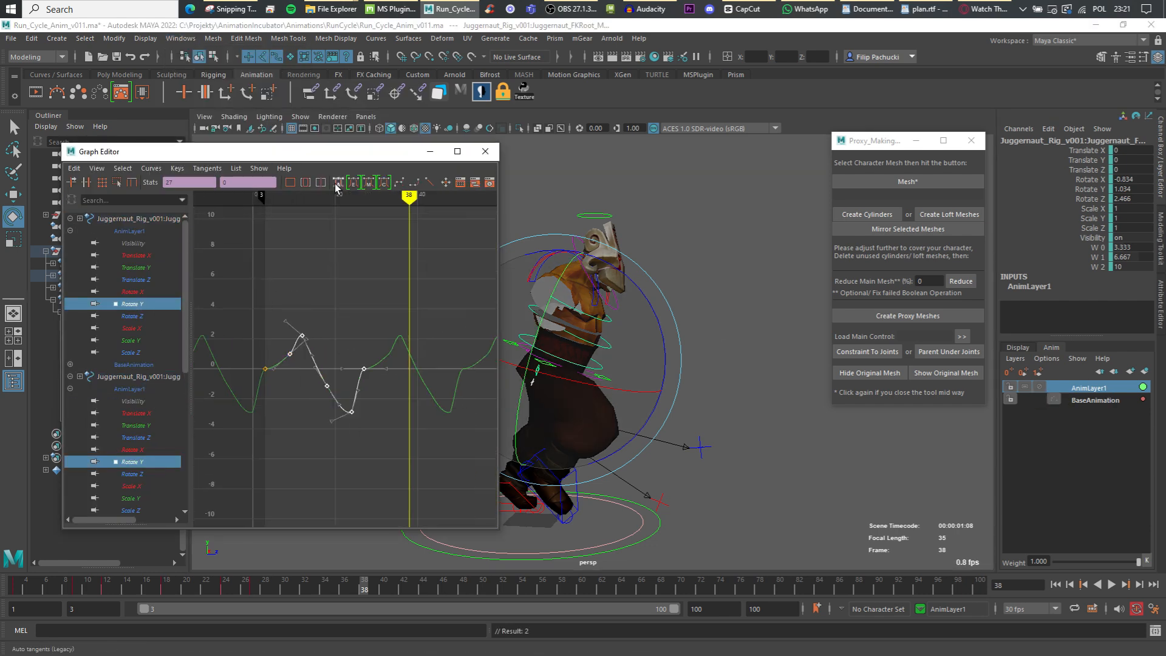
left_click(338, 182)
Shape the Rotate Y curve into a smooth wave by raising the frame 9 key and lowering the frame 12 and 18 keys
scroll(341, 369, "up", 3)
left_click(398, 368)
left_click_drag(265, 347, 265, 328, "shift")
left_click(243, 344)
left_click_drag(240, 370, 236, 320)
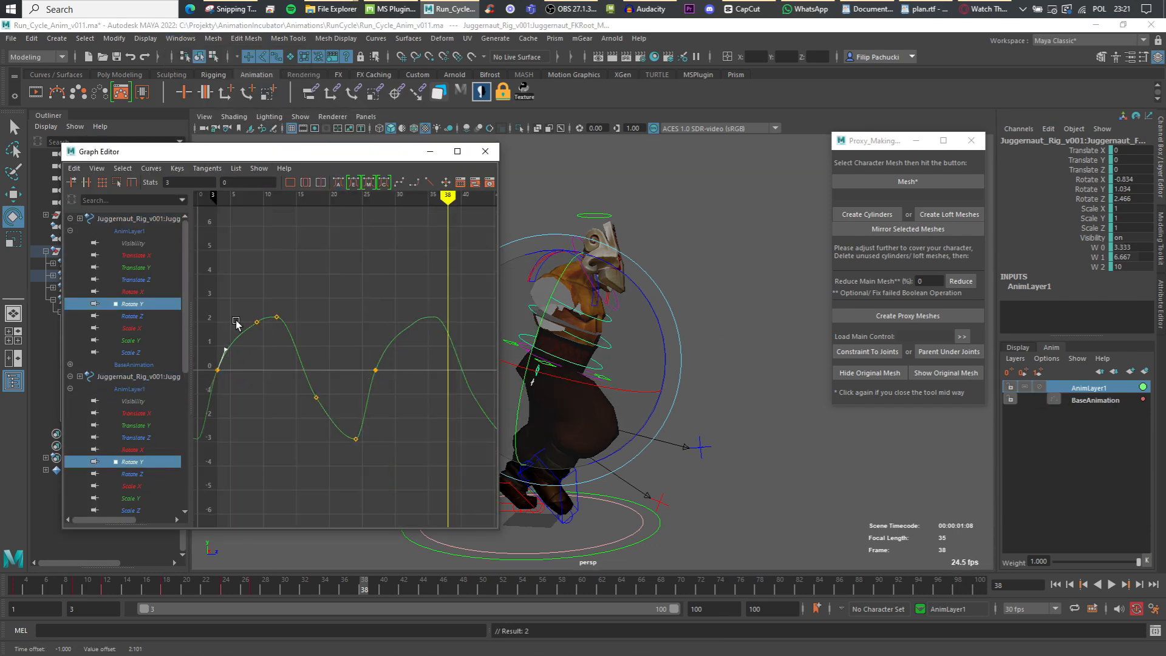
middle_click_drag(287, 339, 287, 350, "shift")
left_click_drag(307, 387, 332, 403)
middle_click_drag(333, 403, 335, 422, "shift")
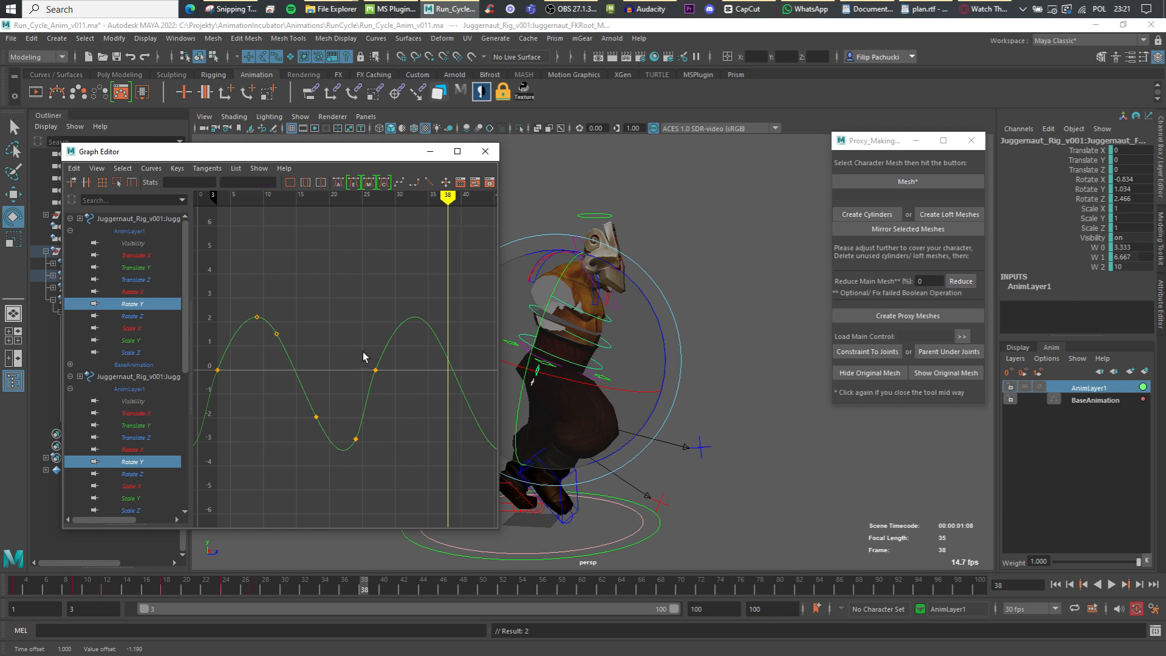
Isolate the Rotate Z curves of both torso controls and shift all their keys down by about 0.108
left_click(135, 317)
left_click(135, 473, "ctrl")
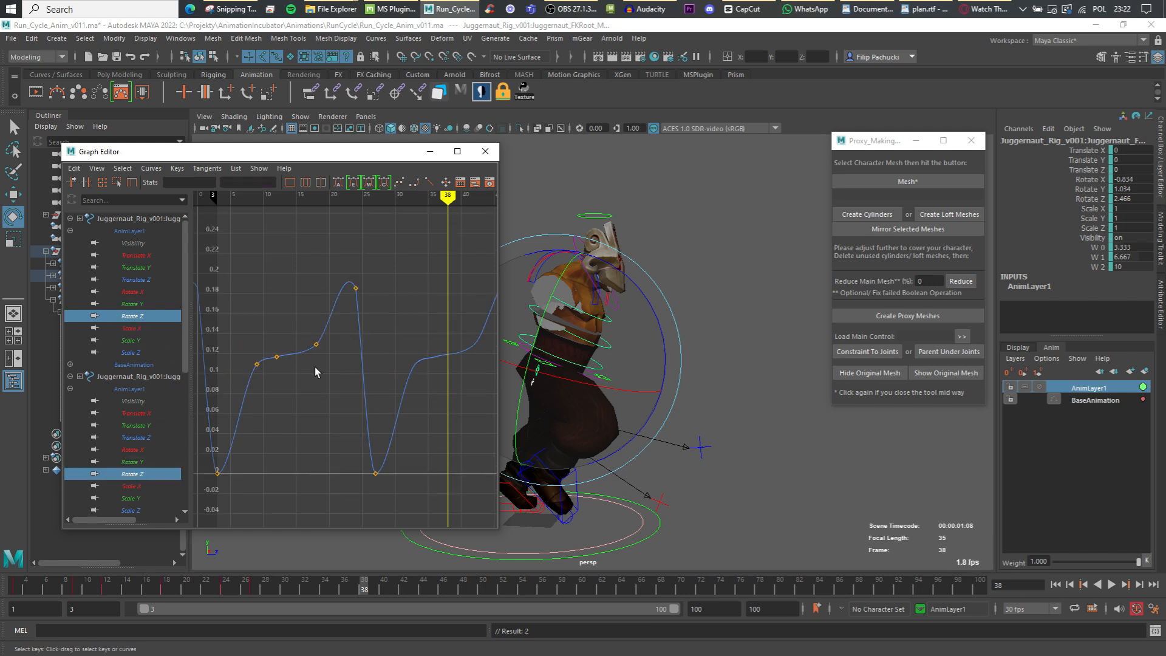
scroll(314, 366, "down", 3)
left_click_drag(246, 291, 394, 440)
middle_click_drag(279, 433, 281, 408, "alt")
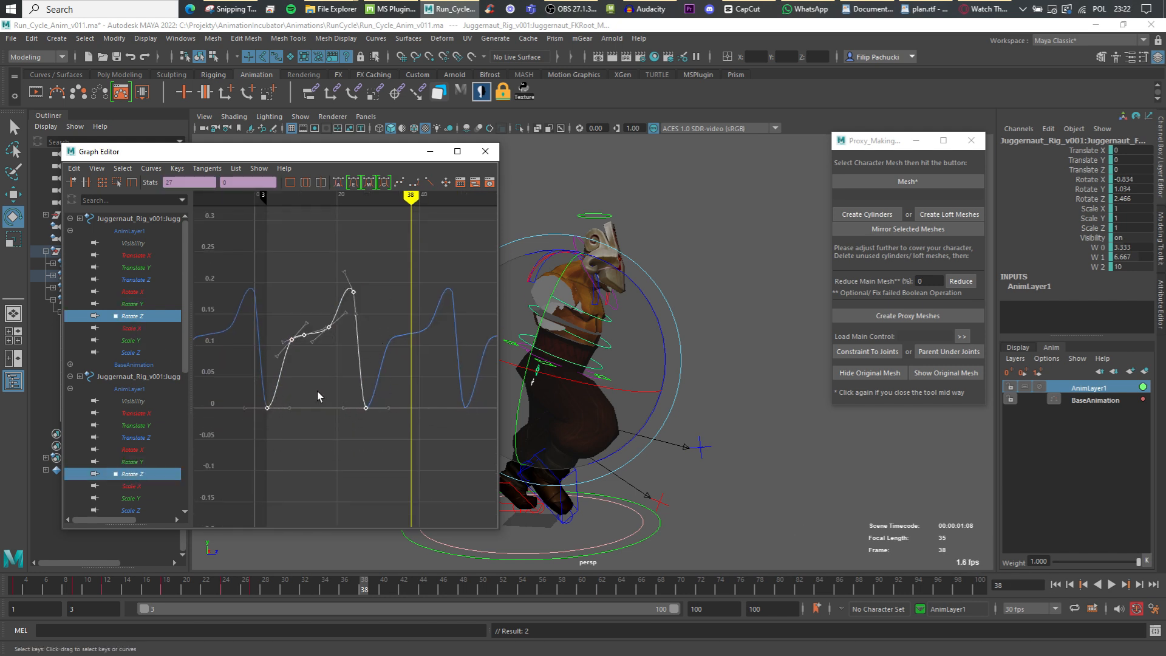
left_click(429, 413)
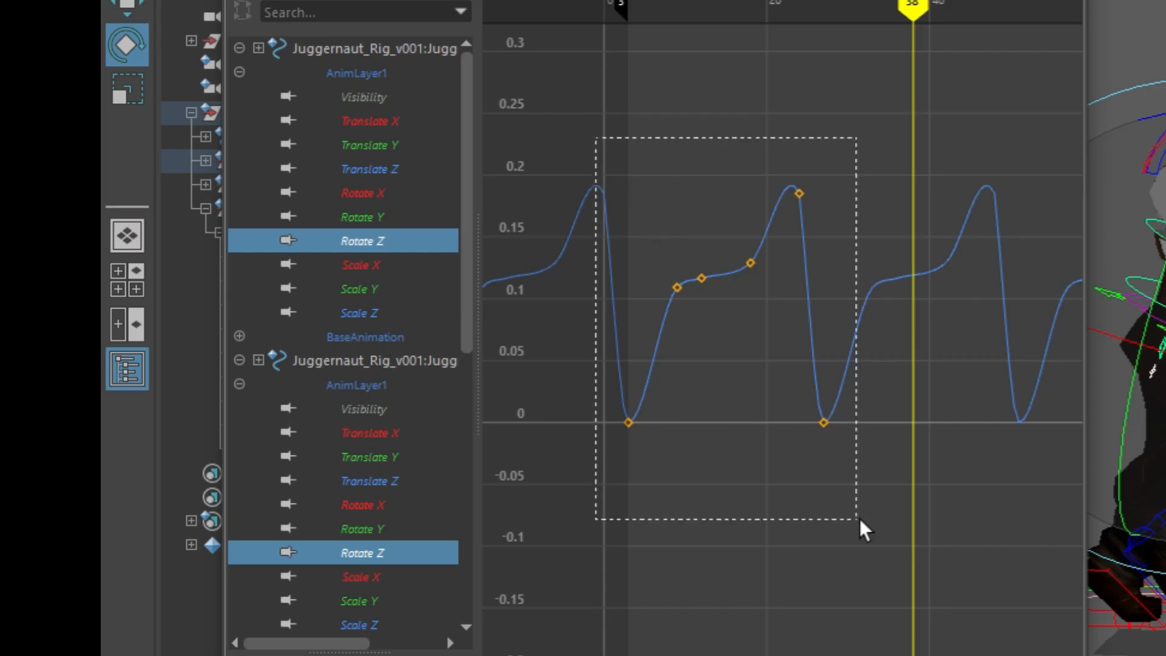
left_click_drag(858, 518, 859, 520)
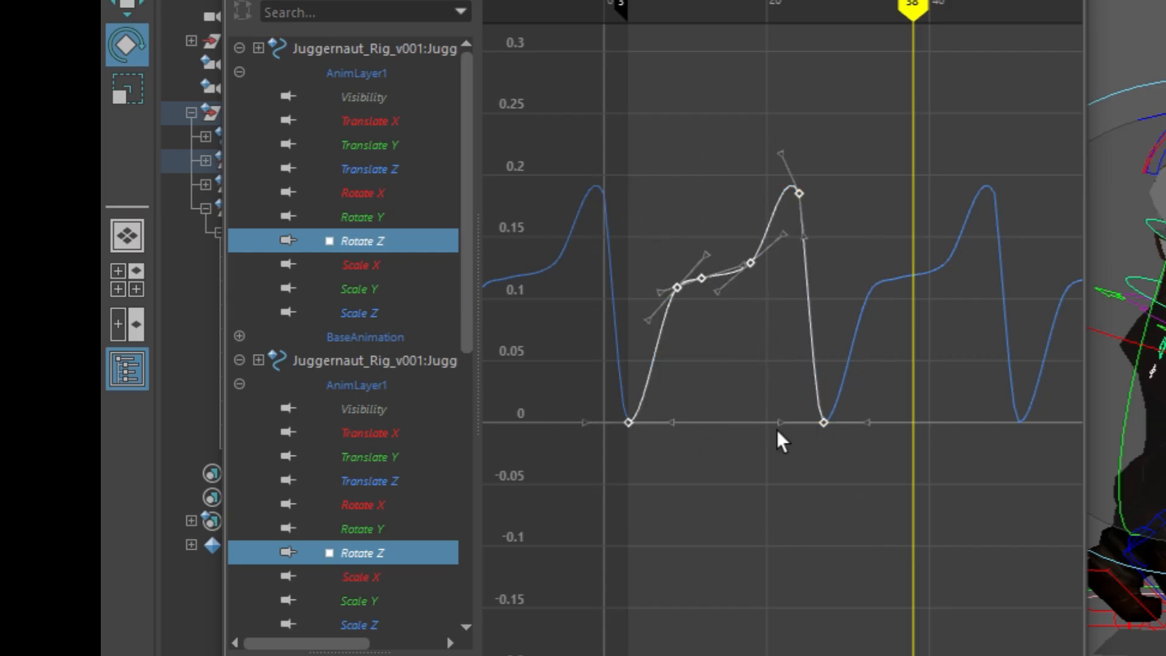
middle_click_drag(774, 317, 768, 452)
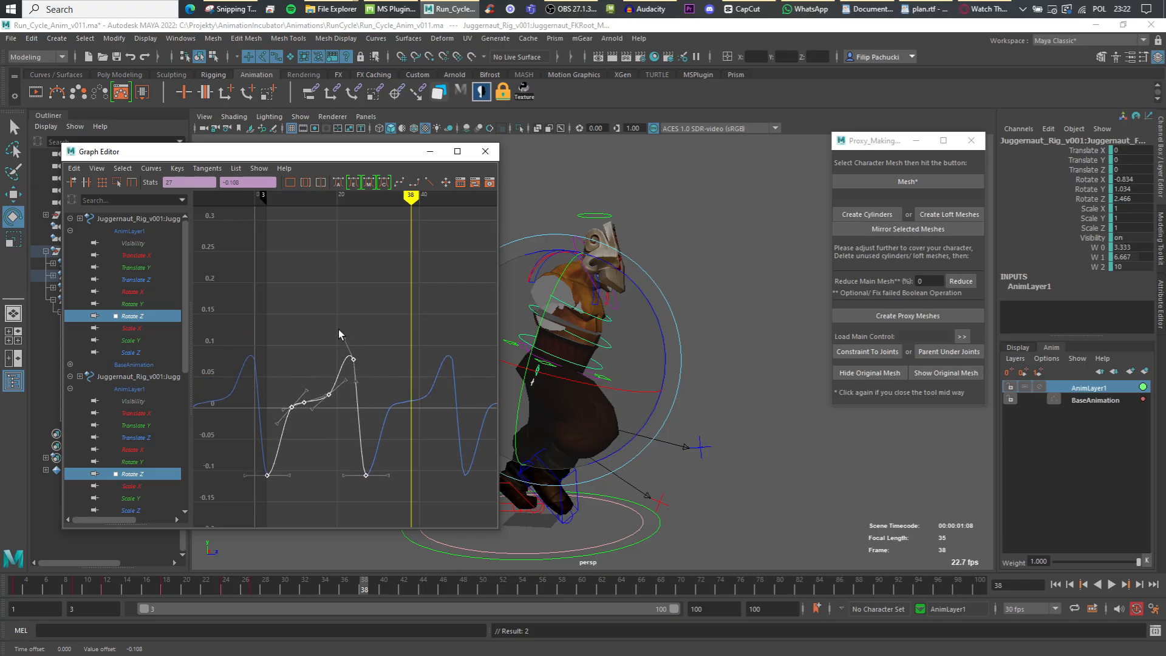
Adjust the heights of individual Rotate Z keys and scale the selected ones to refine the looping curve
left_click_drag(768, 270, 821, 372)
middle_click_drag(821, 372, 821, 361)
middle_click_drag(364, 376, 365, 340, "shift")
left_click_drag(373, 491, 376, 493)
middle_click_drag(387, 396, 387, 401, "shift")
left_click(246, 466)
left_click_drag(246, 467, 380, 493)
left_click_drag(343, 307, 362, 333, "shift")
key("r")
middle_click_drag(341, 411, 341, 419, "shift")
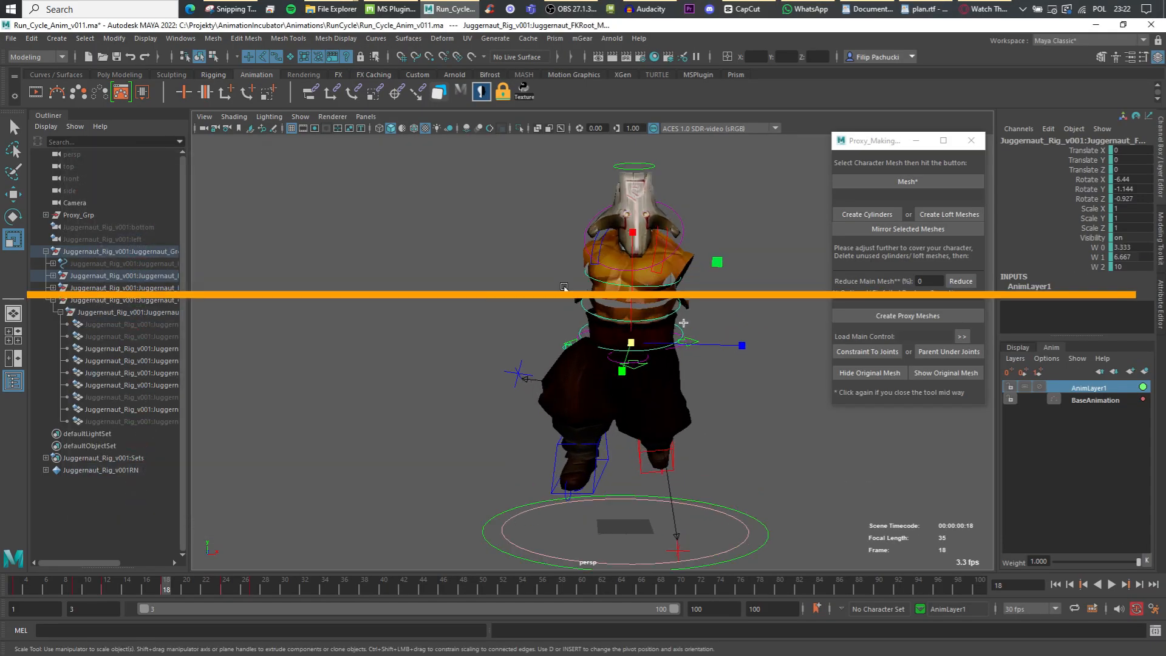
Select the chest FK control at frame 18, try moving it upward, and undo the move
left_click(595, 280)
key("w")
left_click_drag(637, 246, 637, 243)
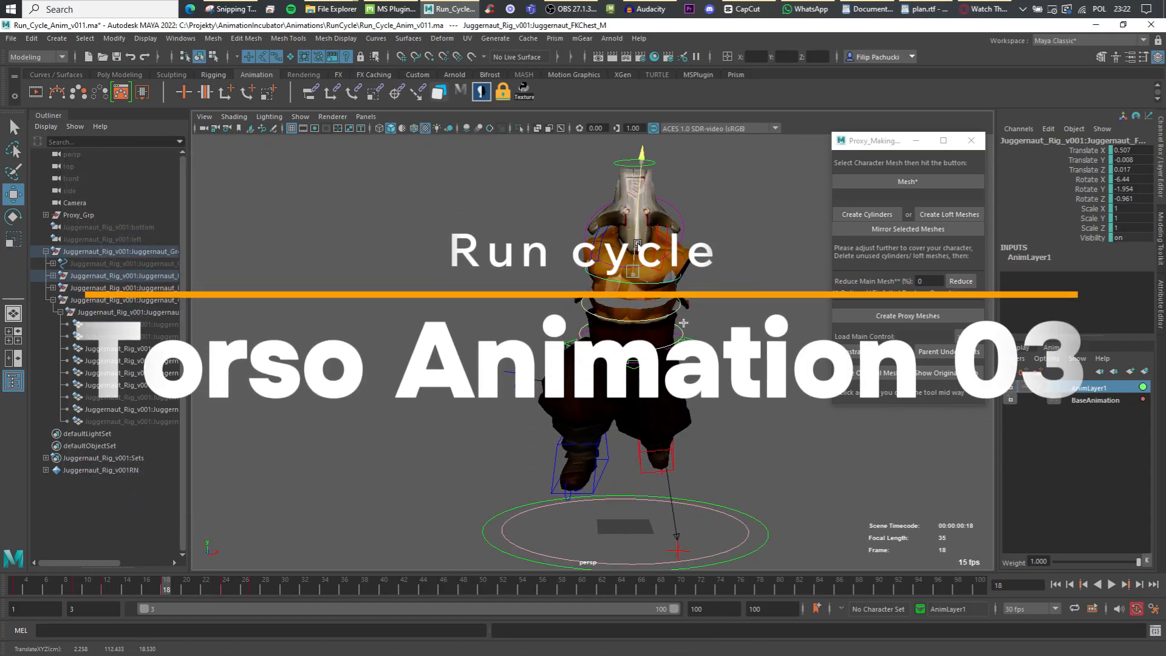
key("ctrl+z")
Create a second animation layer above AnimLayer1 and add the selected chest FK control to it
left_click_drag(568, 313, 473, 328, "alt")
scroll(509, 302, "up", 2)
middle_click_drag(534, 291, 538, 319, "alt")
left_click_drag(462, 357, 432, 347, "alt")
left_click_drag(625, 267, 647, 259, "alt")
middle_click_drag(651, 265, 647, 306, "alt")
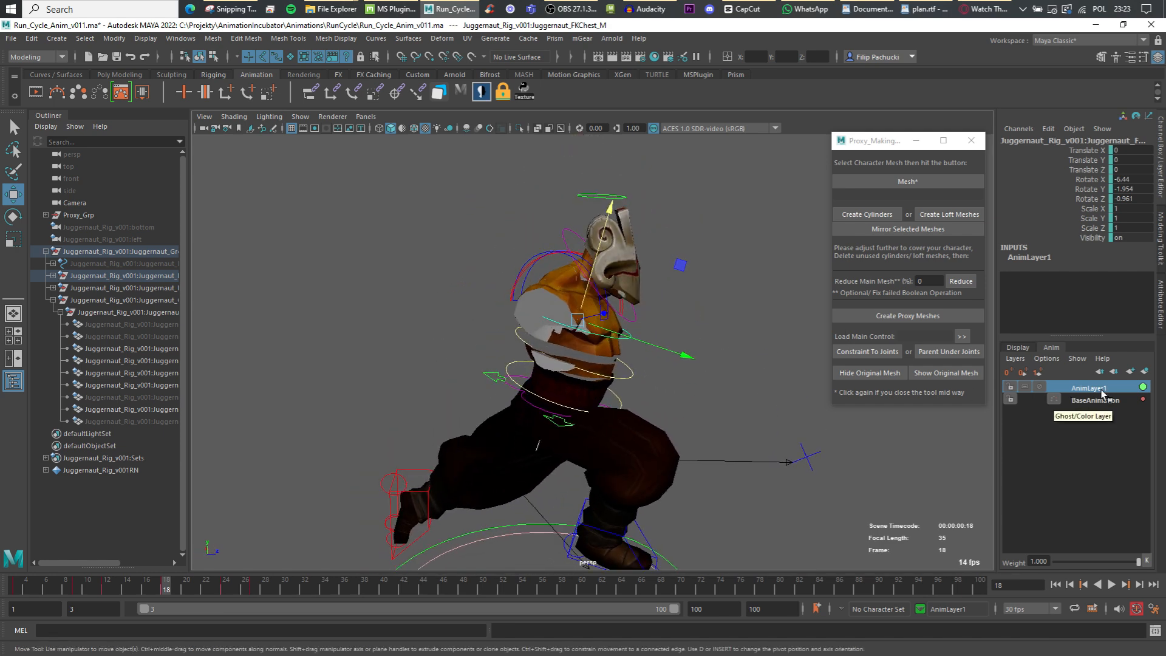
left_click(1131, 371)
right_click(1099, 389)
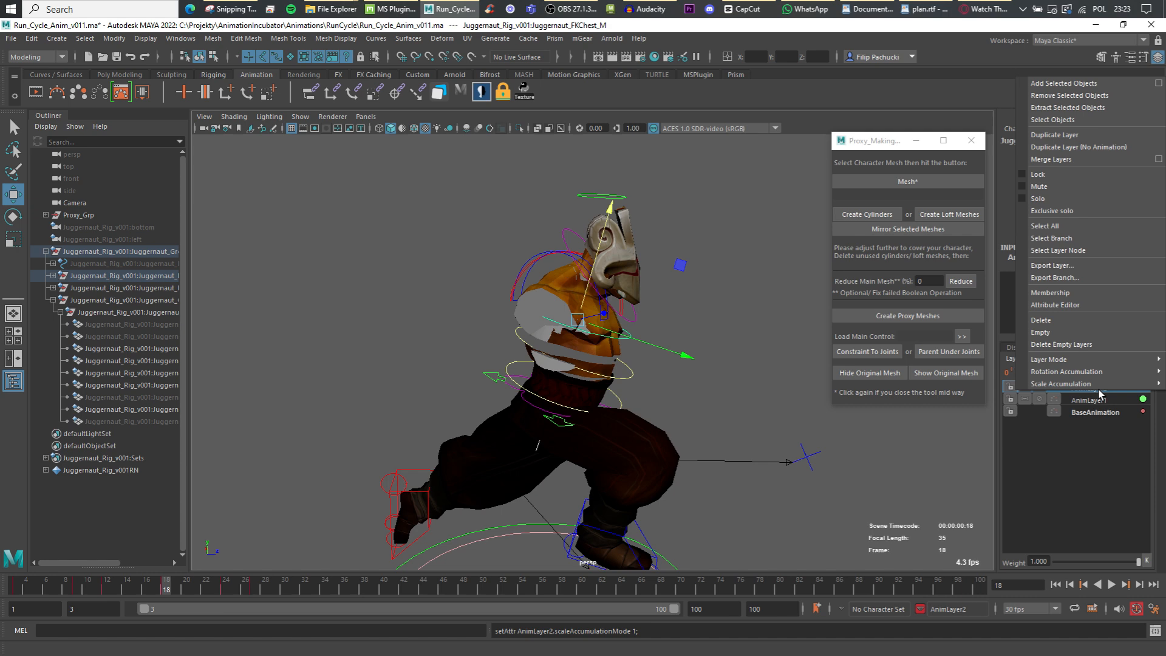
left_click(1075, 84)
left_click_drag(625, 398, 408, 465, "alt")
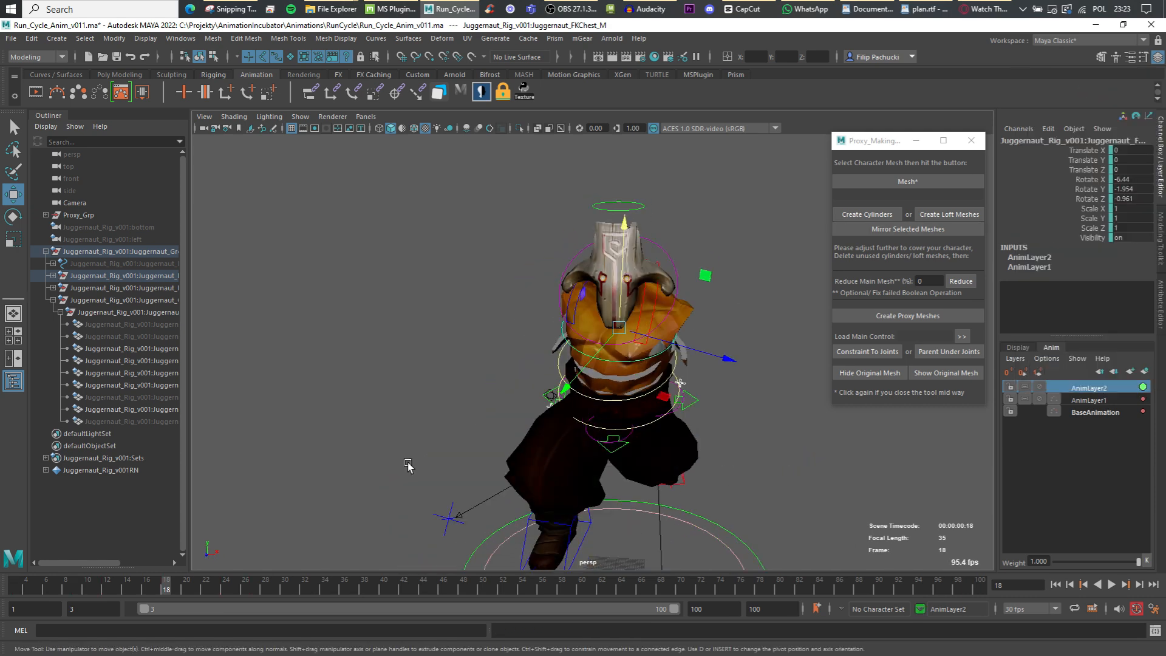
left_click_drag(195, 589, 117, 589)
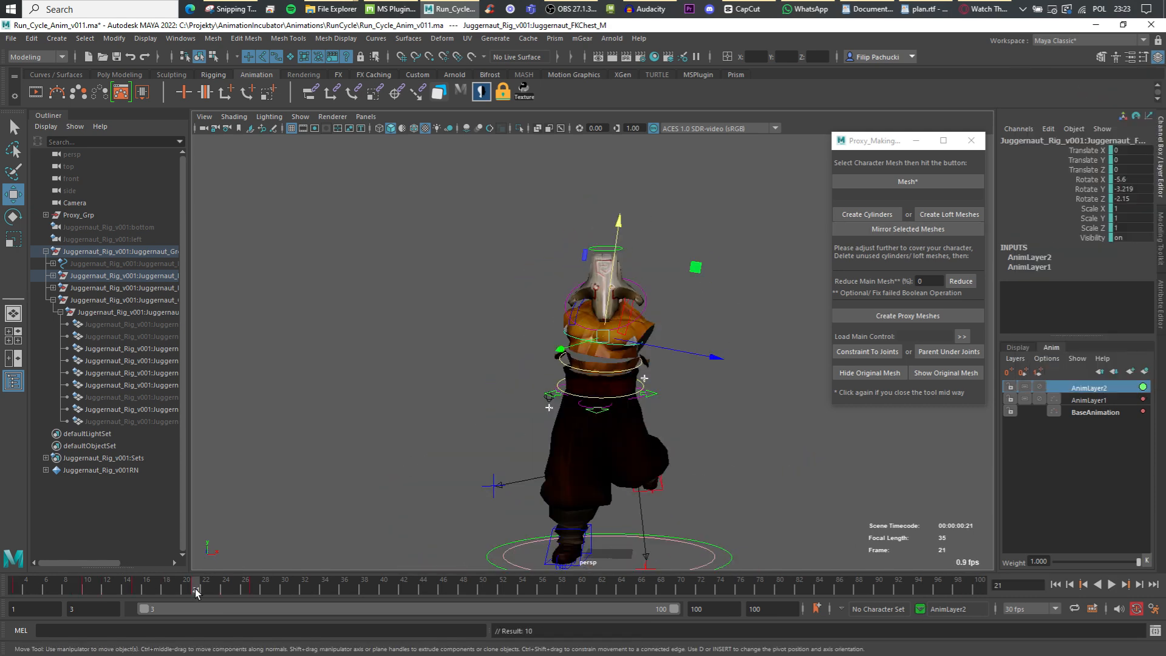
key("s")
key("ctrl+z")
key("ctrl+z")
Raise the chest FK control along its X axis around frame 12 and compare the pose with the neighbouring keys
left_click(97, 592)
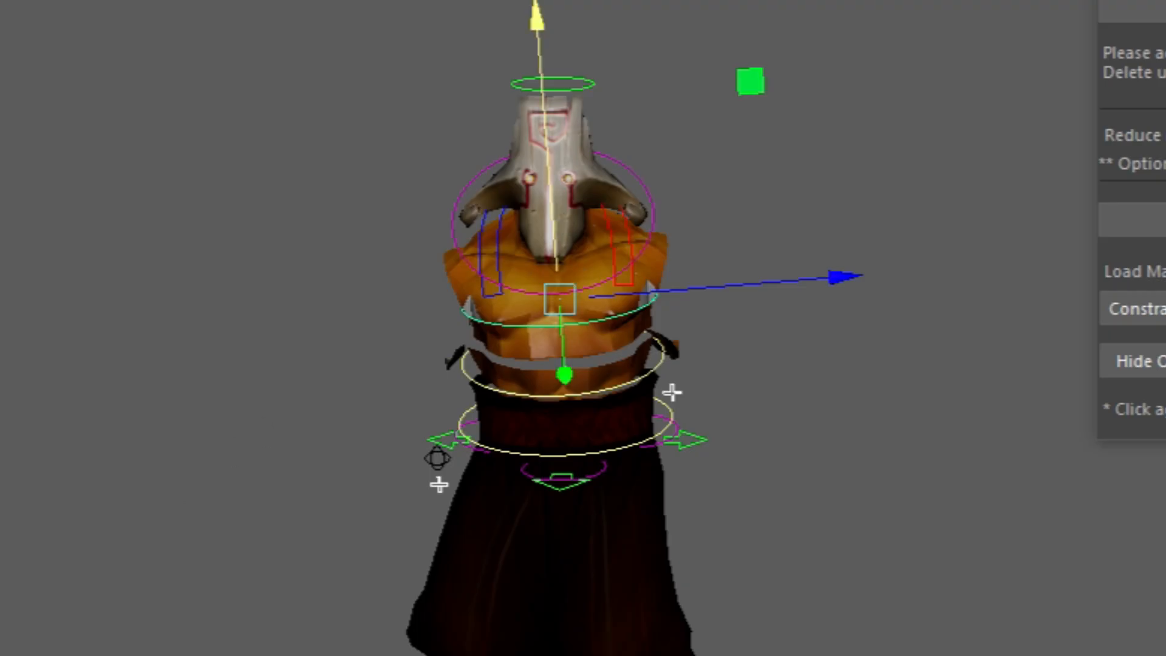
left_click_drag(552, 213, 545, 198)
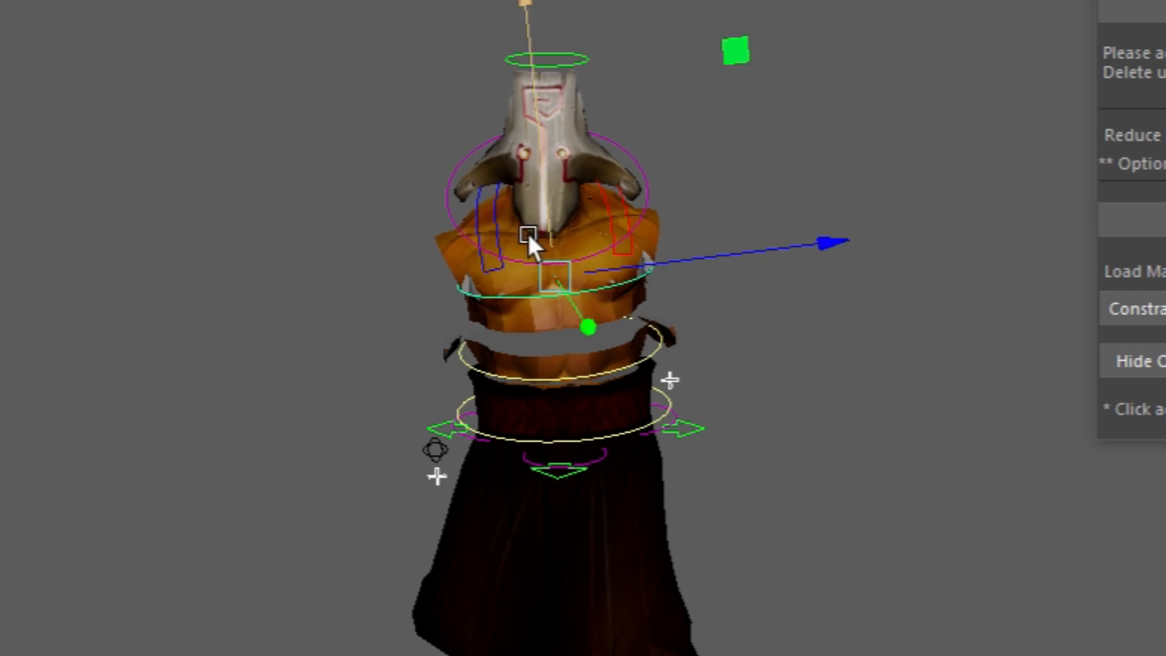
key("period")
key("comma")
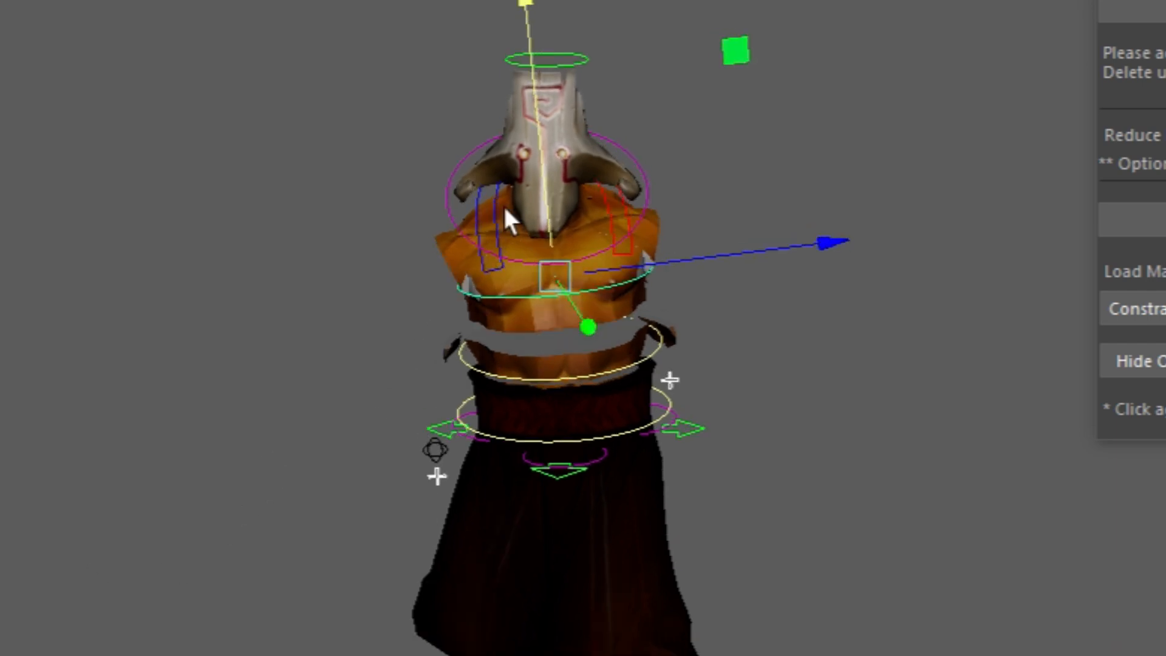
key("period")
key("comma")
left_click(537, 186)
key("alt+comma")
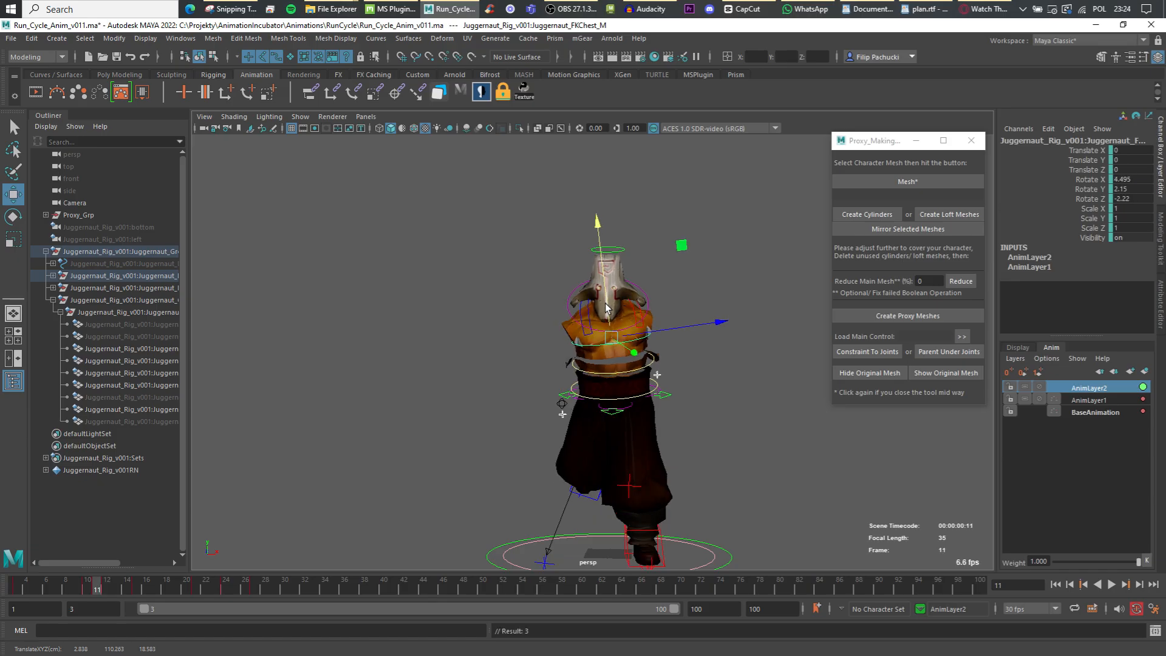
Delete the chest control's key at frame 10
key("alt+period")
left_click(87, 586)
right_click(87, 586)
left_click(153, 397)
Lower the chest FK control slightly at frame 15 and play back the motion
left_click_drag(93, 584, 156, 581)
key("comma")
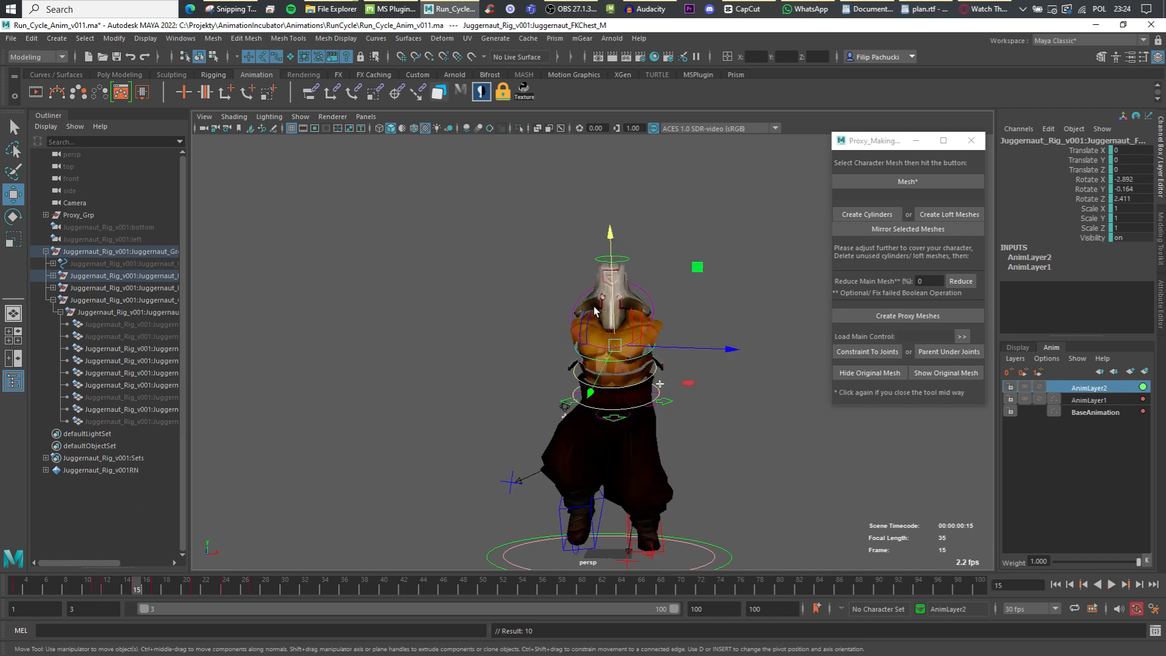
left_click_drag(612, 312, 612, 315)
left_click(1097, 584)
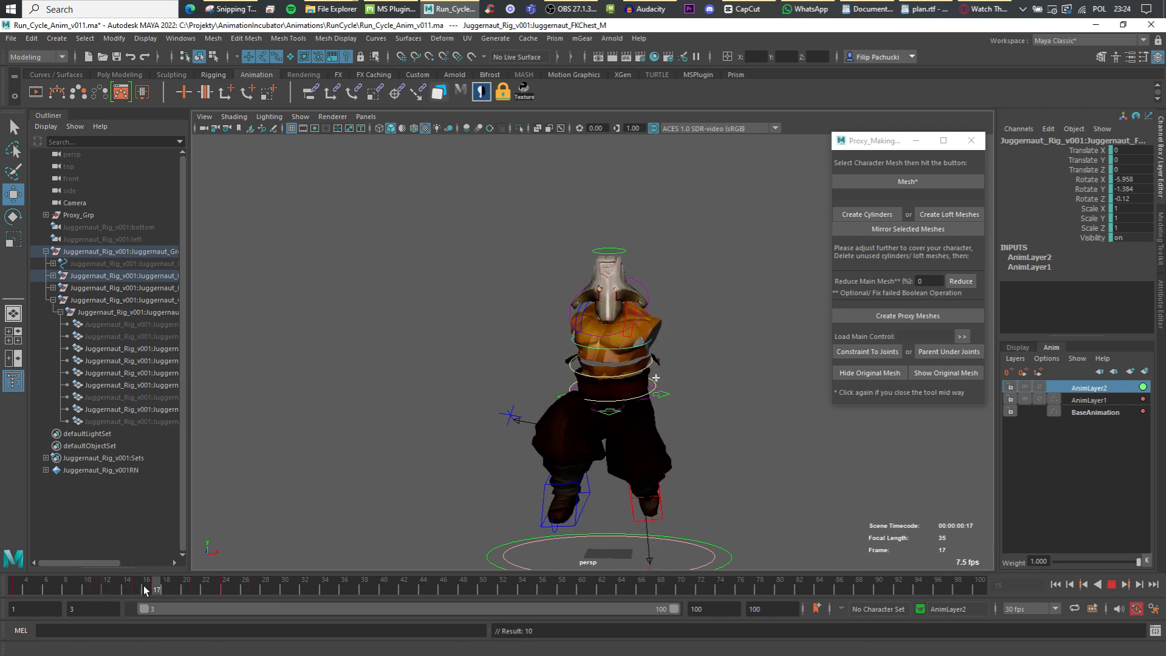
left_click_drag(75, 586, 213, 589)
Delete the chest control's key at frame 21 and raise the chest at frame 23
left_click(197, 590)
right_click(198, 589)
left_click(213, 395)
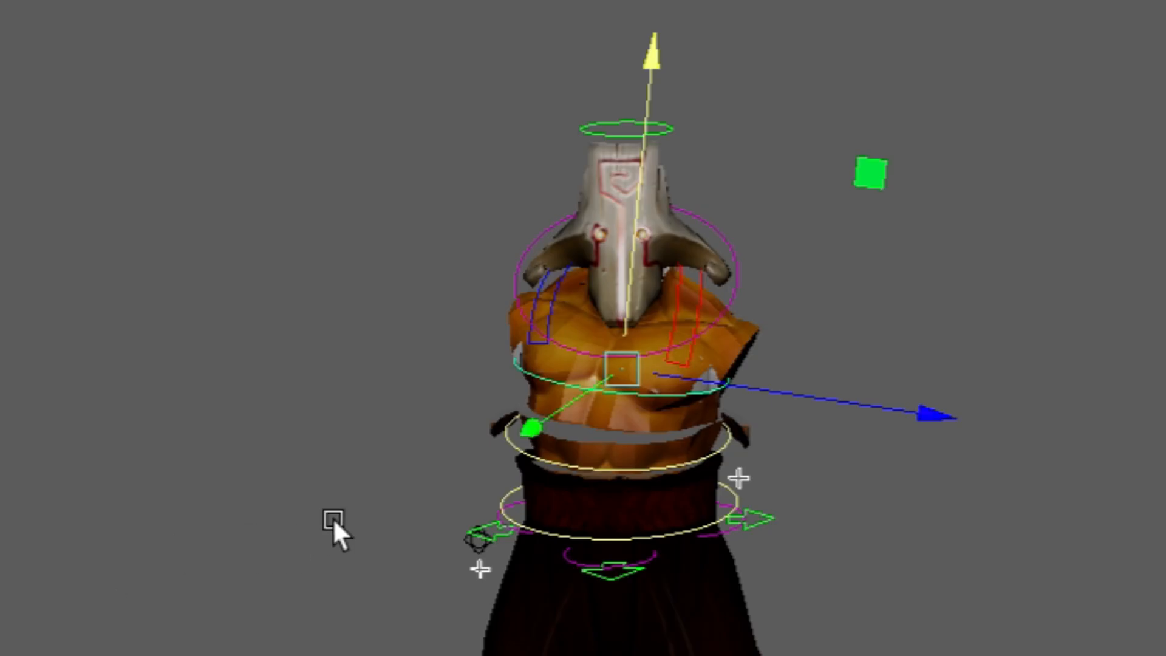
left_click_drag(633, 260, 632, 254)
key("comma")
key("period")
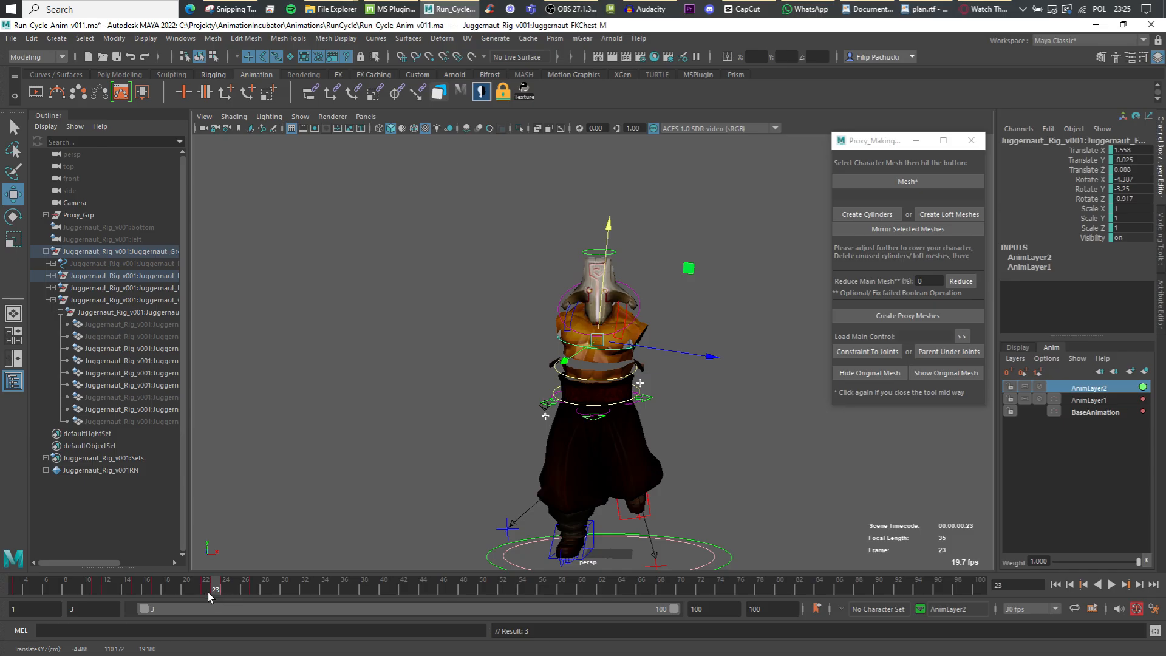
Delete the chest control's key at frame 24, lower the chest at frame 25 and play the cycle
mouse_move(208, 592)
left_mouse_down()
mouse_move(238, 586)
mouse_move(227, 591)
left_mouse_up()
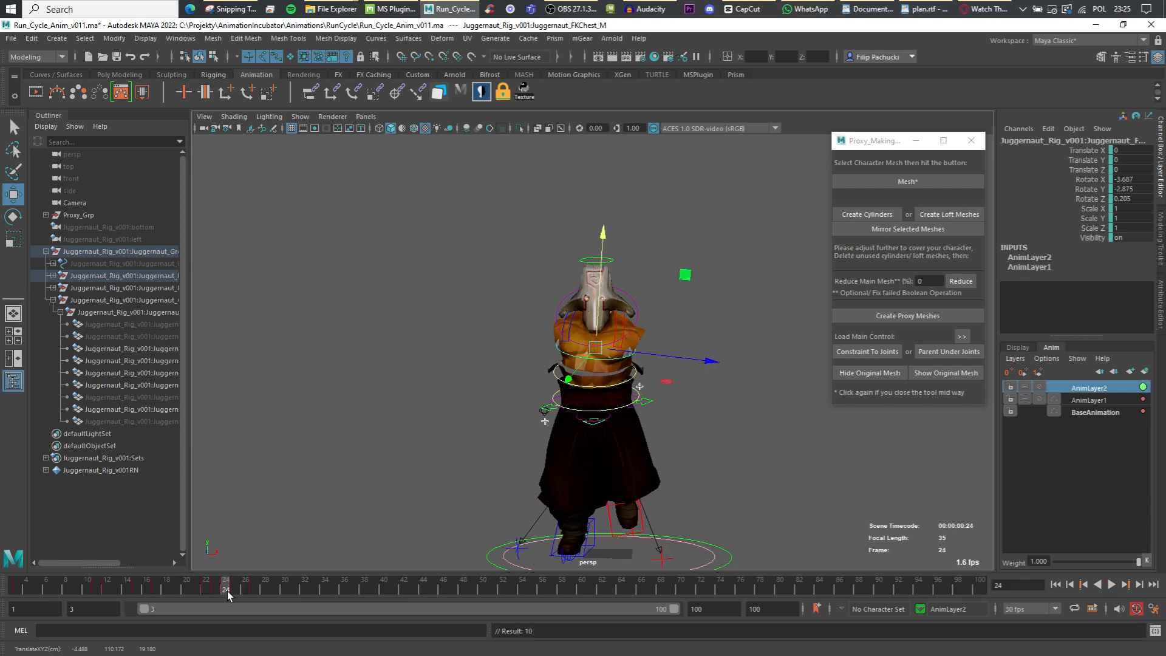
right_click(227, 591)
left_click(267, 401)
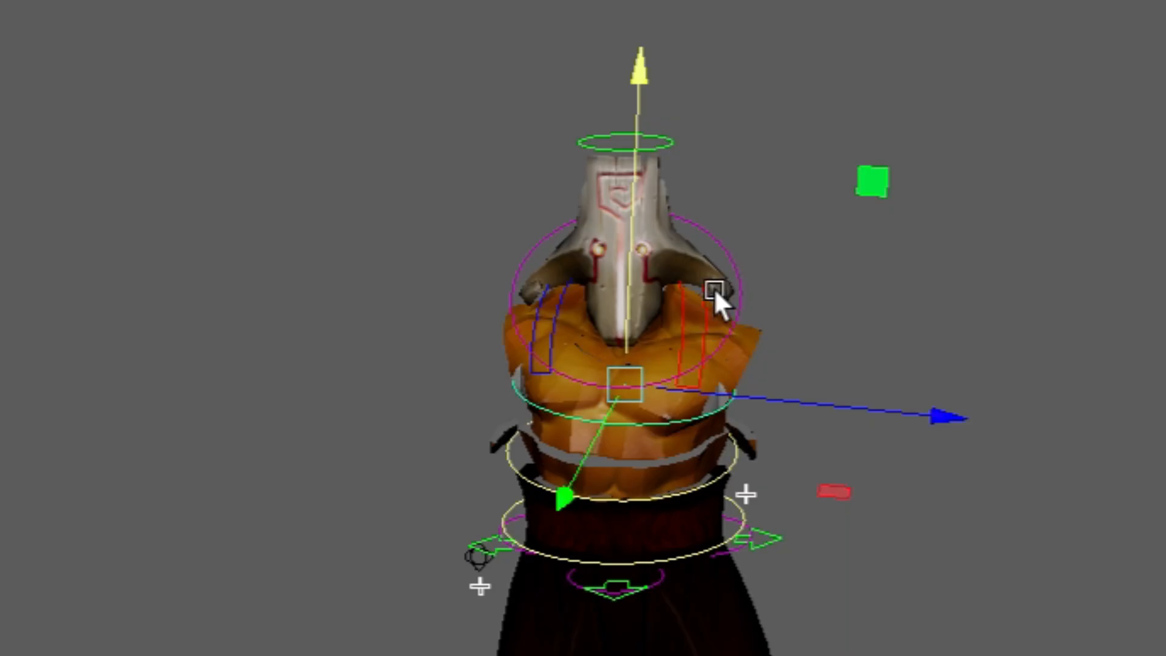
left_click_drag(632, 271, 639, 283)
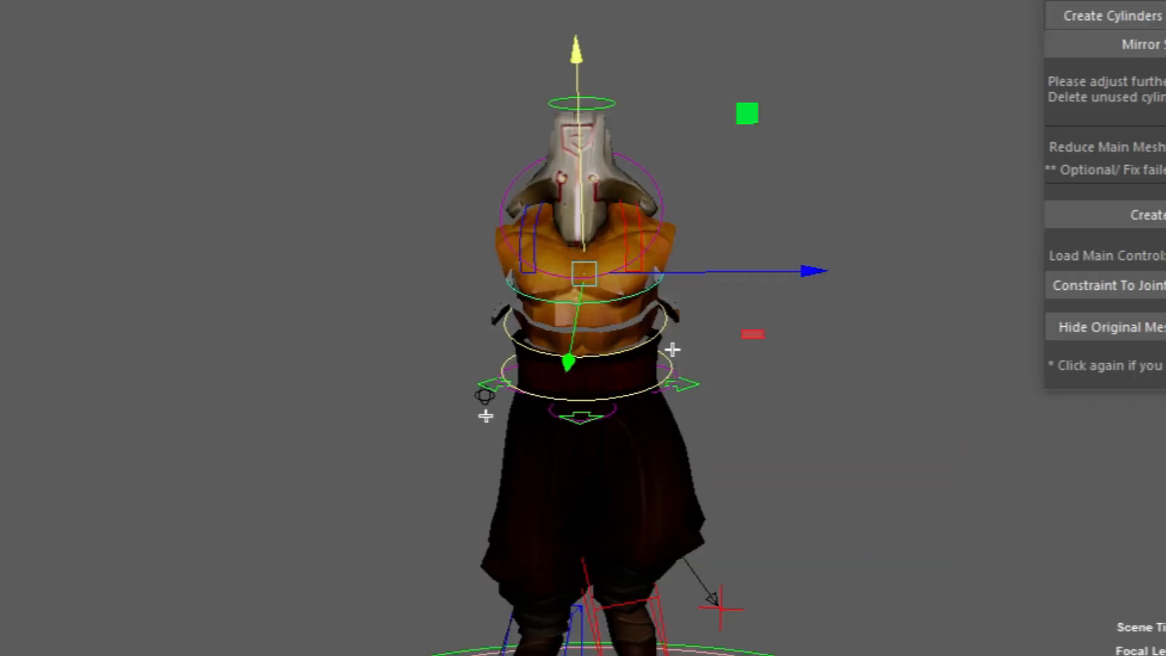
key("alt+v")
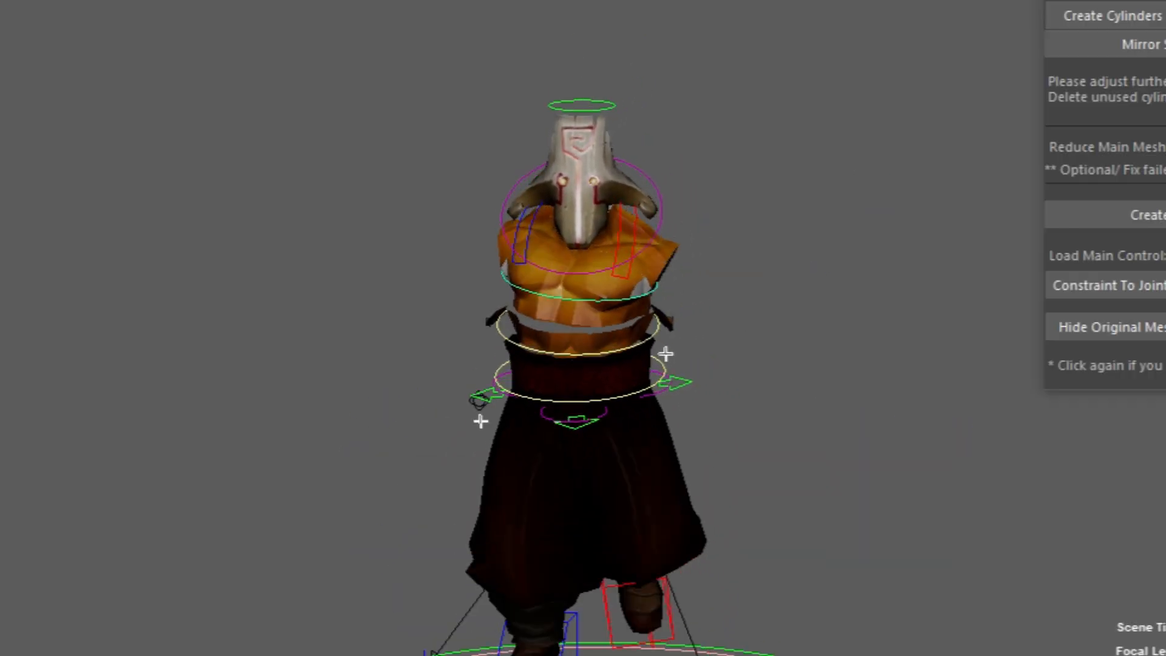
Isolate the chest control's Translate X curve in the Graph Editor and set its infinity to Cycle
left_click(181, 38)
mouse_move(210, 106)
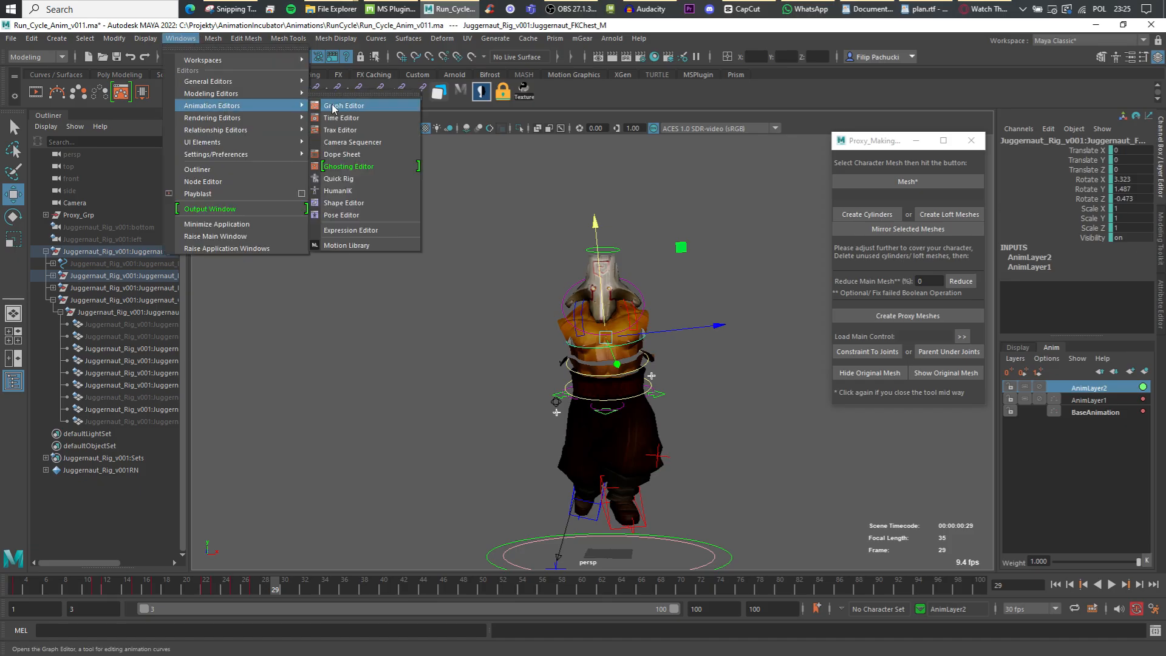
left_click(330, 107)
left_click(136, 255)
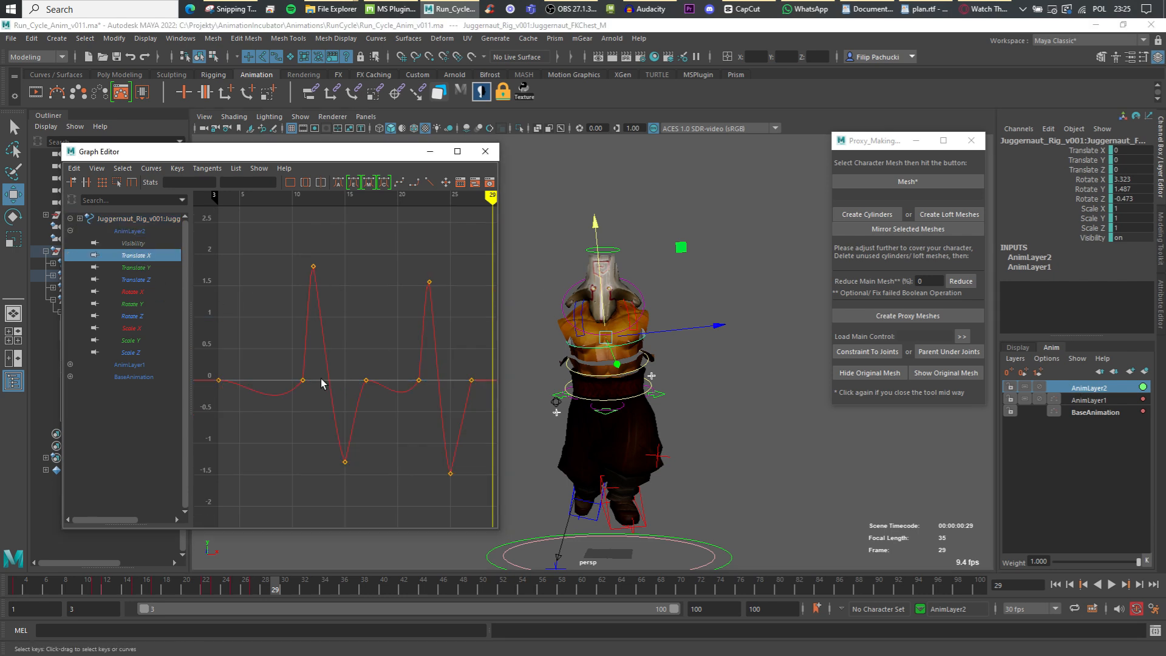
scroll(320, 378, "down", 3)
left_click(151, 168)
mouse_move(177, 193)
left_click(314, 227)
Shift the chest's Translate X keys at frames 11 and 12 one frame earlier
left_click(318, 374)
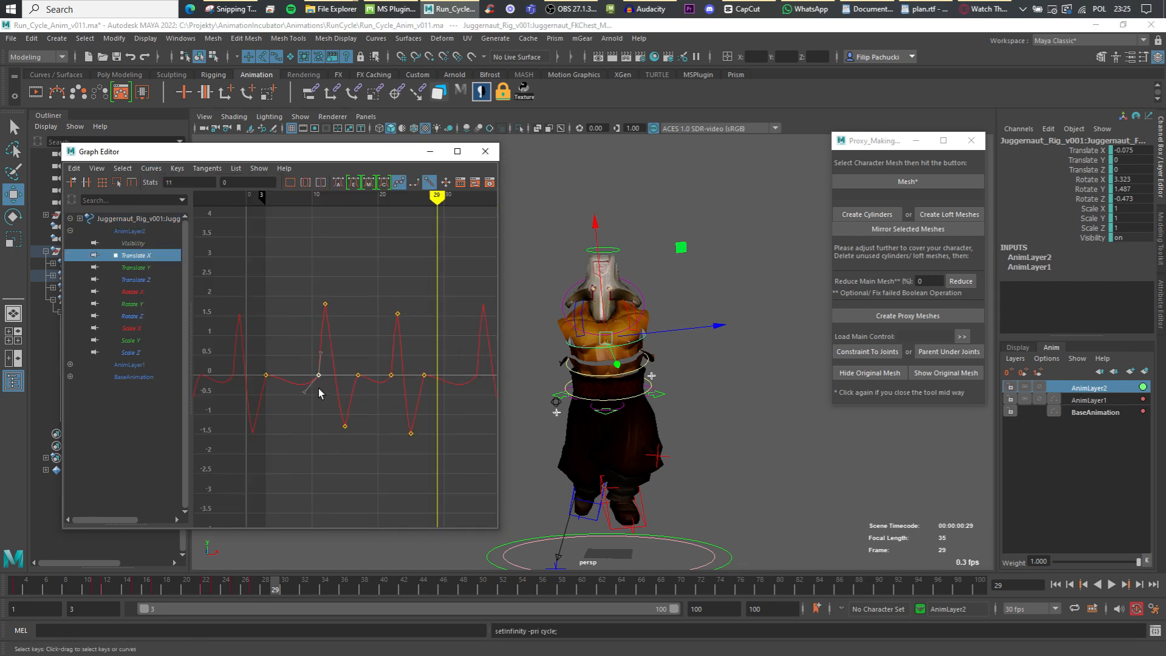
left_click(293, 195)
left_click_drag(293, 196, 398, 198)
left_click_drag(385, 299, 405, 400)
middle_click_drag(405, 400, 413, 399, "shift")
key("ctrl+z")
left_click_drag(310, 281, 332, 388)
middle_click_drag(333, 389, 326, 388, "shift")
Adjust the height of the chest's Translate X key at frame 23 to 1.512
mouse_move(310, 196)
left_mouse_down()
mouse_move(413, 193)
mouse_move(398, 195)
left_mouse_up()
left_click_drag(387, 298, 406, 328)
middle_click_drag(407, 328, 406, 315, "shift")
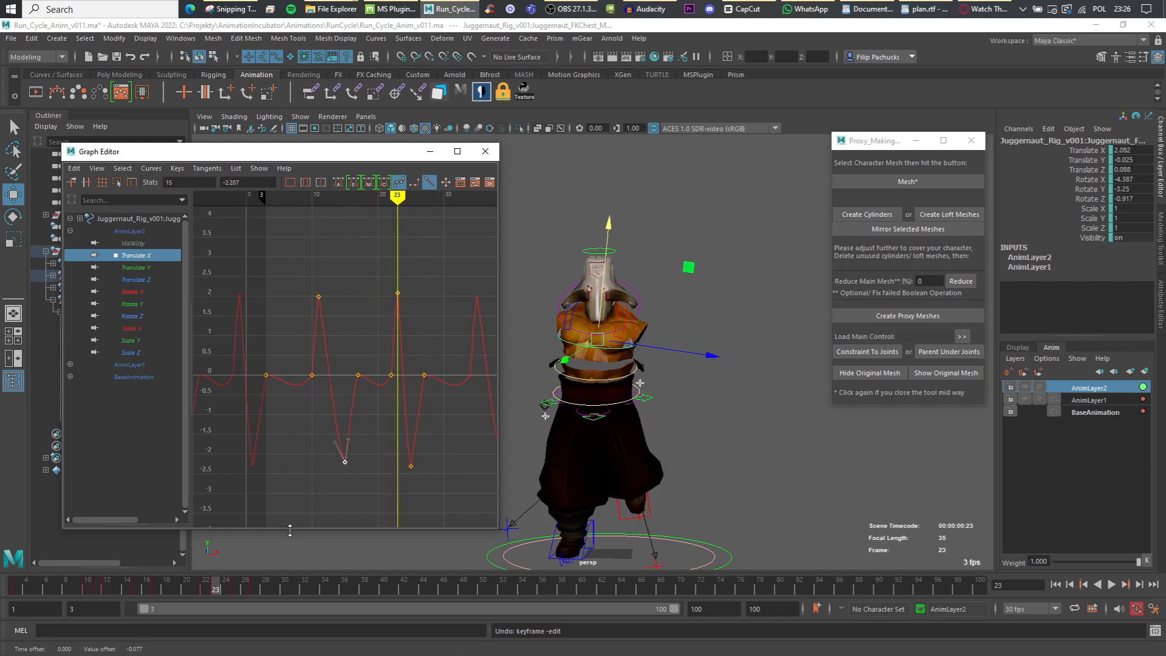
left_click_drag(287, 578, 215, 577)
left_click_drag(387, 282, 407, 319)
middle_click_drag(407, 319, 407, 342, "shift")
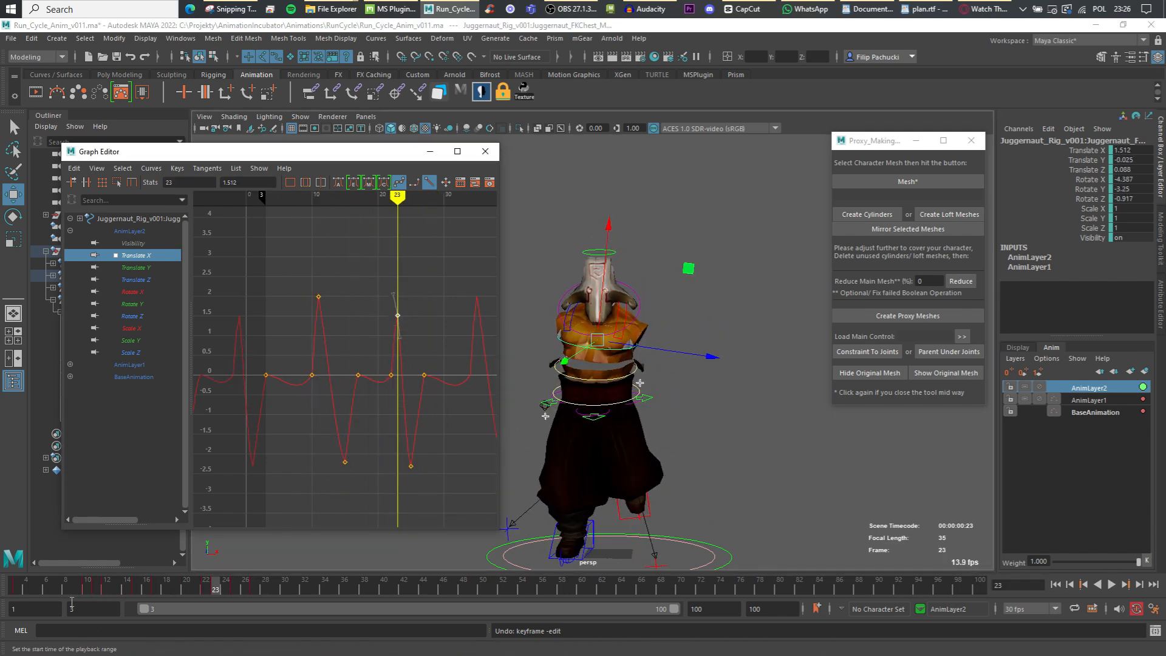
Shift the Translate X keys at frames 10 and 11 one frame later and scrub through the motion
left_click_drag(86, 592, 99, 587)
left_click_drag(304, 282, 331, 406)
middle_click_drag(332, 408, 338, 409, "shift")
left_click_drag(103, 585, 180, 584)
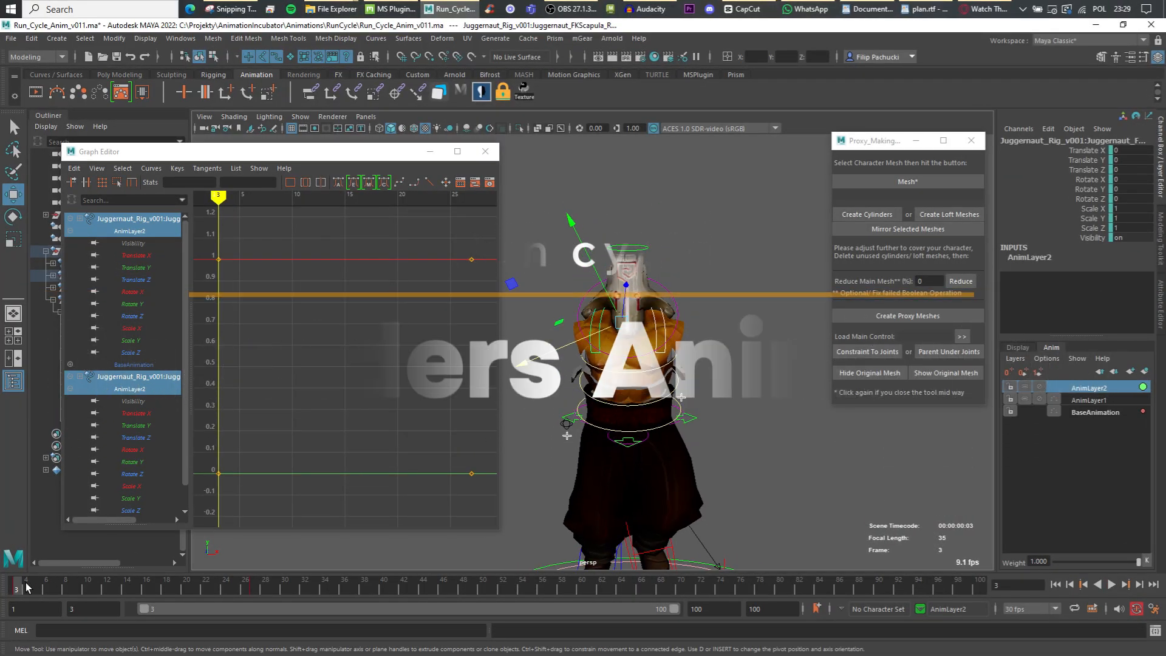
Rotate both scapula FK controls to Rotate Z -4.608 at frame 5 and key them
mouse_move(27, 586)
left_mouse_down()
mouse_move(55, 587)
mouse_move(27, 588)
mouse_move(46, 589)
left_mouse_up()
key("e")
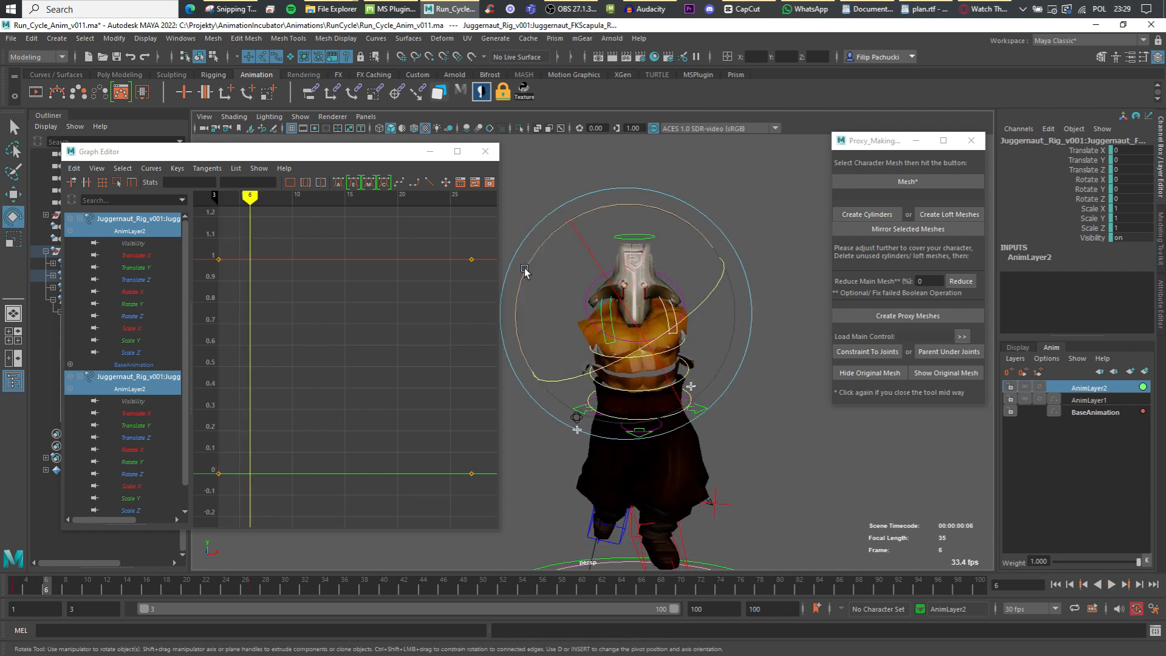
left_click_drag(524, 272, 529, 266)
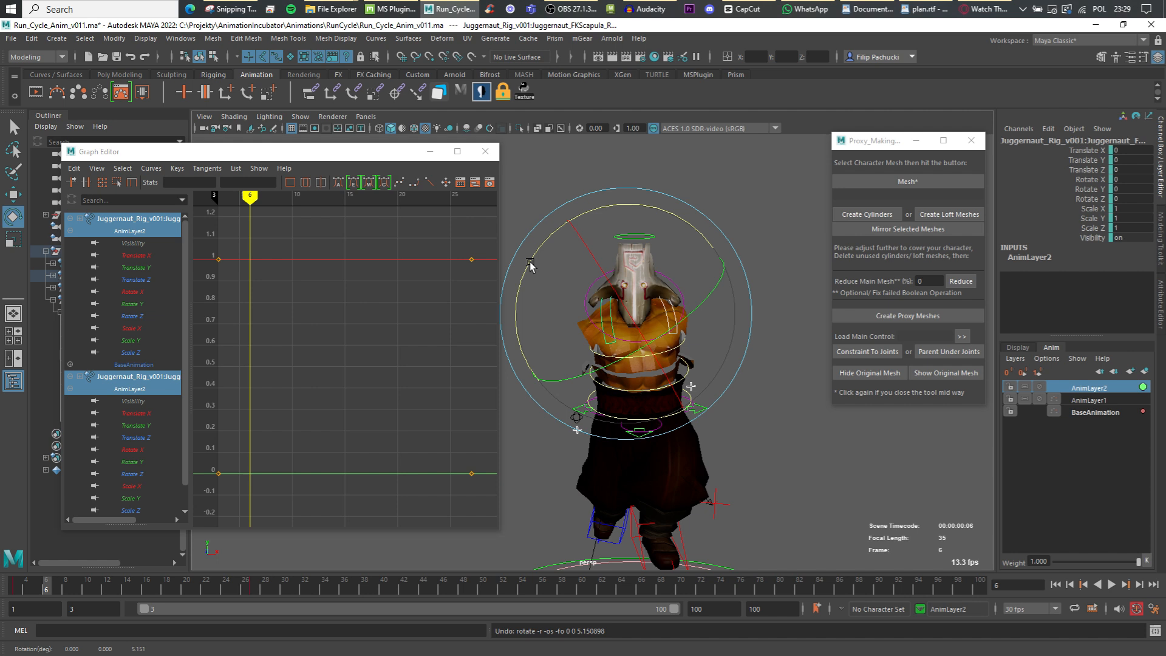
left_click_drag(17, 593, 35, 585)
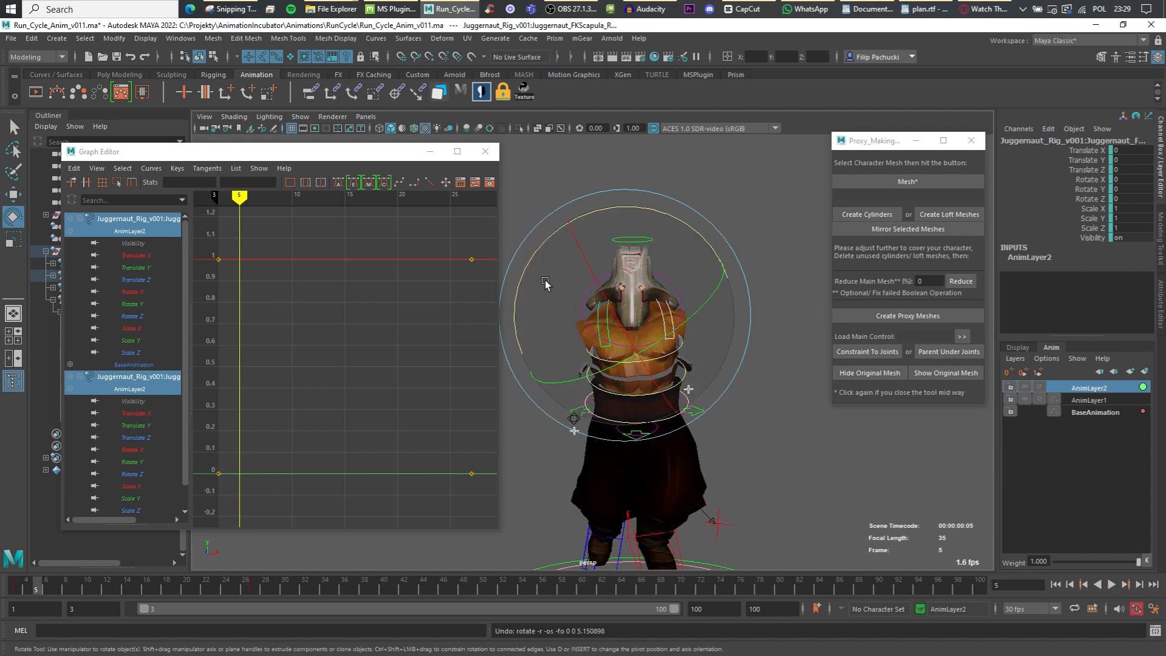
left_click_drag(519, 278, 520, 301)
key("s")
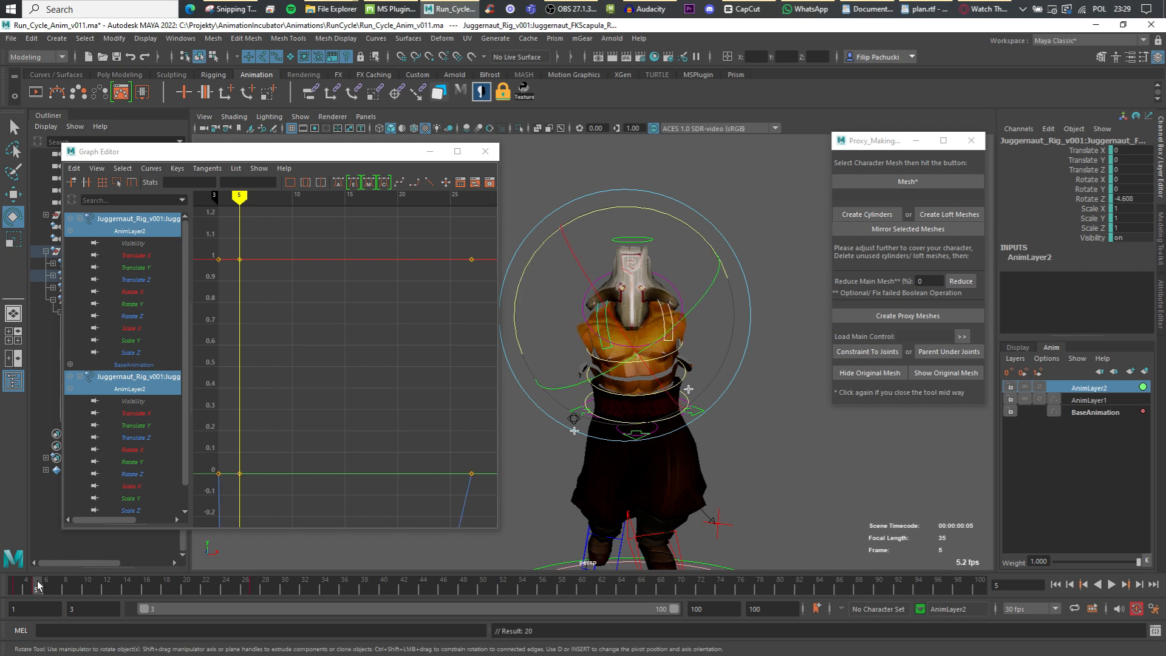
Key both scapula controls at frame 11 and around frame 15, with Rotate Z 12.213 keyed at frame 13
left_click_drag(42, 589, 118, 589)
key("s")
left_click_drag(722, 251, 748, 316)
key("s")
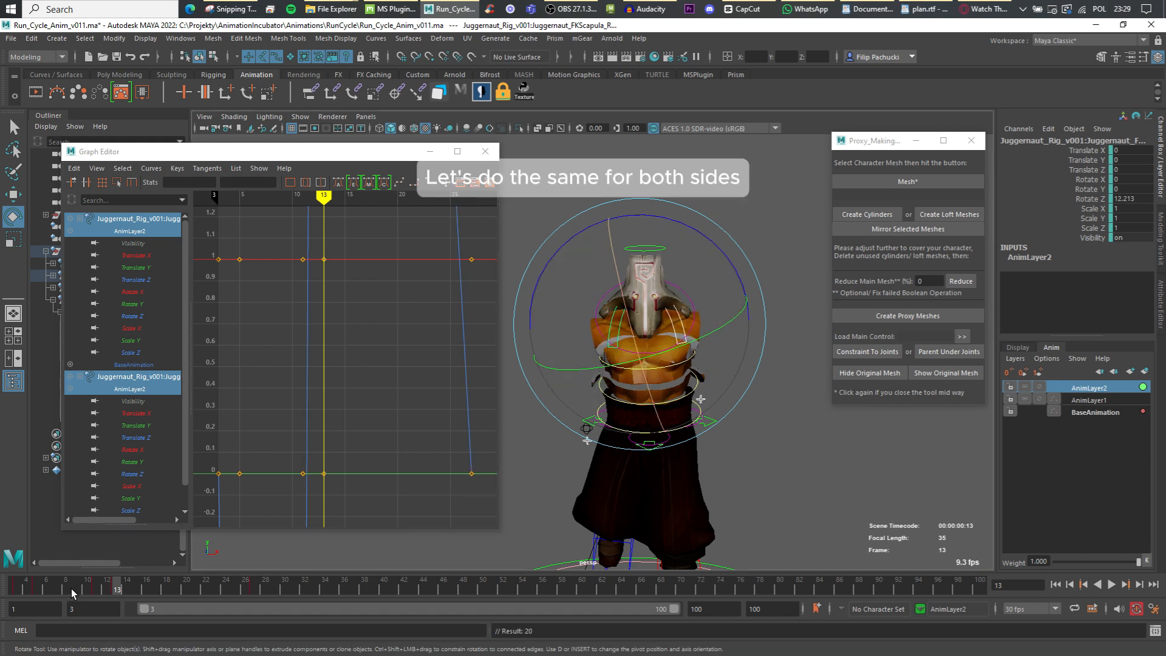
left_click_drag(71, 588, 139, 585)
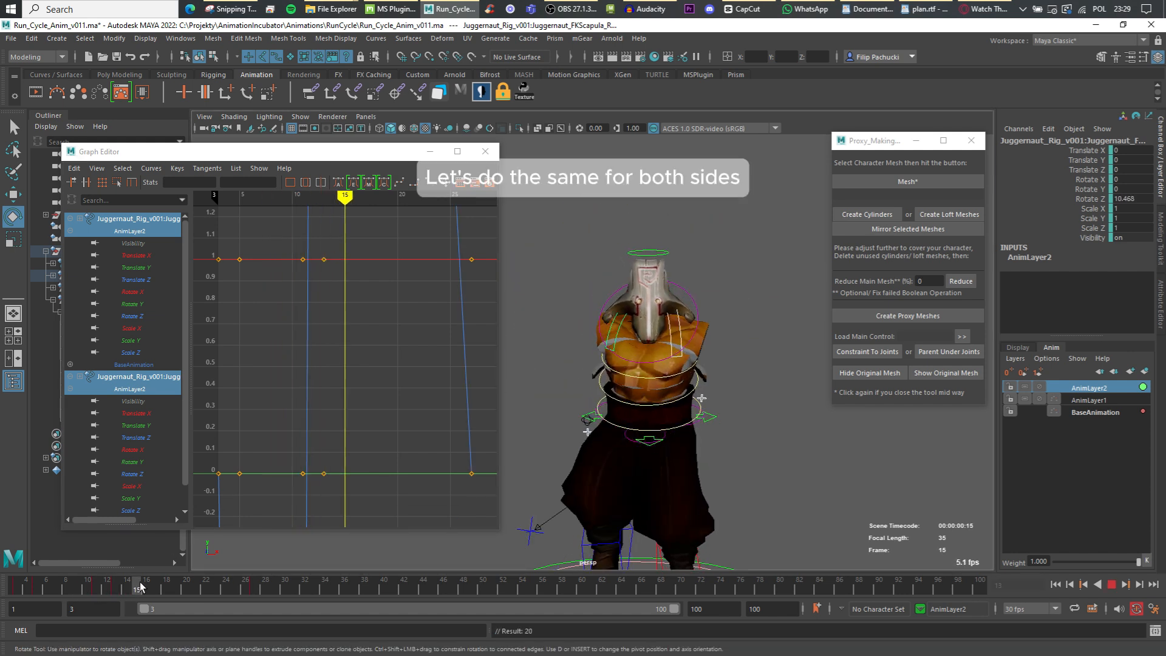
key("s")
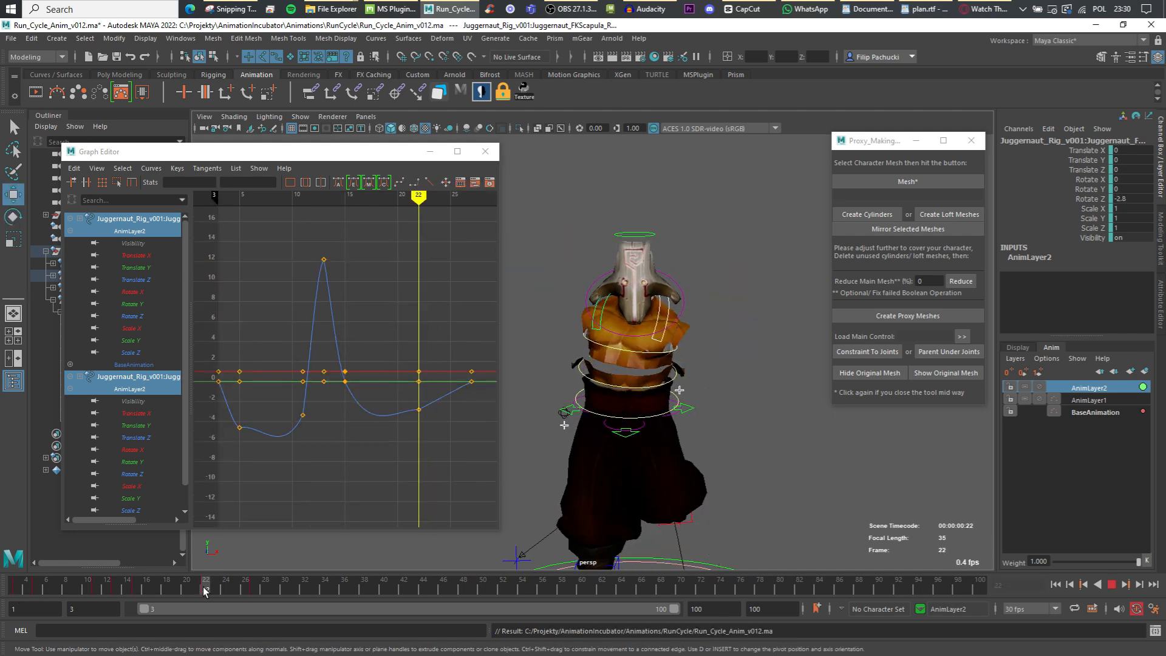
Copy the scapula controls' keys from frame 13 to frame 24 and play the cycle
left_click(117, 588)
right_click(117, 588)
left_click(158, 373)
left_click(225, 593)
right_click(225, 593)
left_click(377, 386)
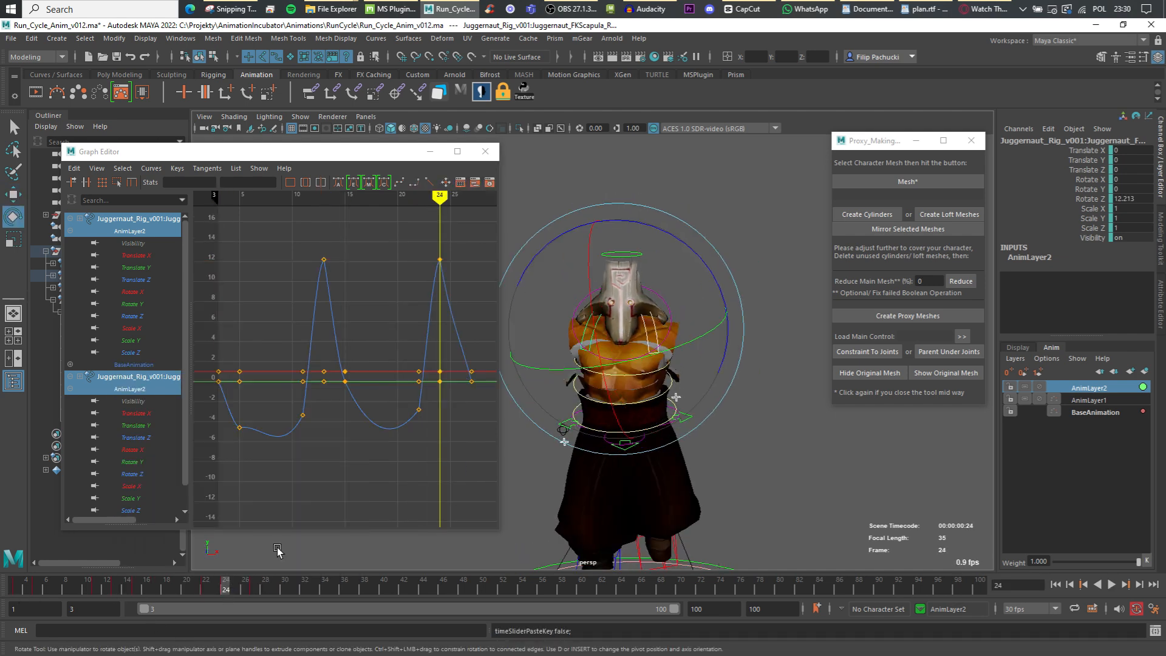
left_click_drag(215, 587, 265, 580)
key("alt+v")
Set the scapula curves to cycle before and after their keyed range, and isolate both Rotate Z curves
left_click_drag(67, 586, 27, 574)
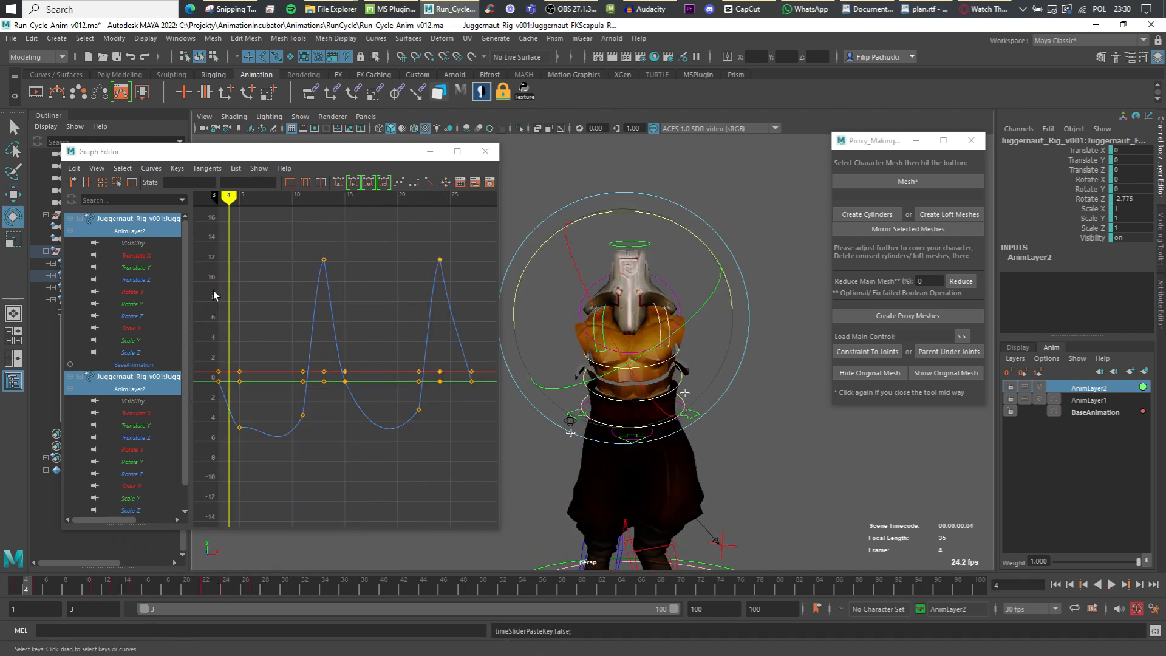
scroll(213, 293, "down", 5)
left_click_drag(213, 286, 437, 437)
left_click(151, 168)
left_click(310, 202)
left_click(151, 168)
left_click(310, 190)
left_click(148, 317)
left_click(131, 473, "ctrl")
Undo the last edits to the scapulas' Rotate Z keys near the start of the cycle
left_click_drag(268, 416, 325, 464)
key("ctrl+z")
key("ctrl+z")
key("ctrl+z")
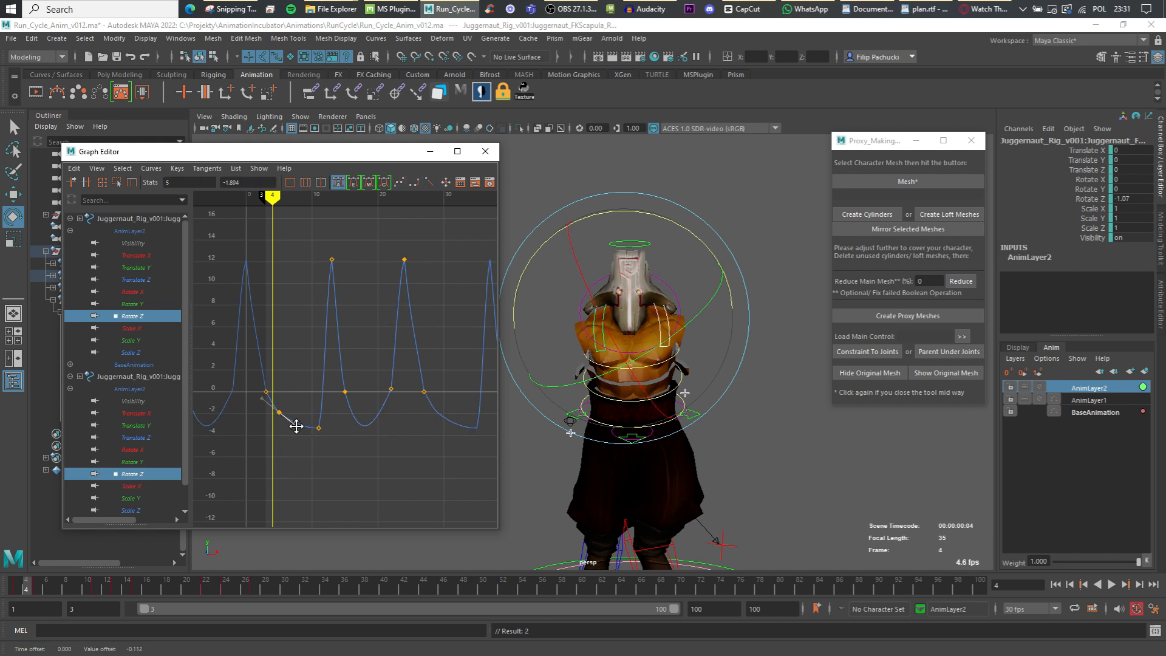
key("ctrl+z")
Raise the scapulas' matching Rotate Z keys at frames 3 and 27, and set the frame 5 key to -2.454
left_click_drag(417, 383, 432, 400)
middle_click_drag(432, 382, 438, 408)
left_click(267, 382)
mouse_move(268, 386)
middle_mouse_down()
mouse_move(271, 405)
mouse_move(279, 399)
mouse_move(261, 398)
middle_mouse_up()
left_click(279, 412)
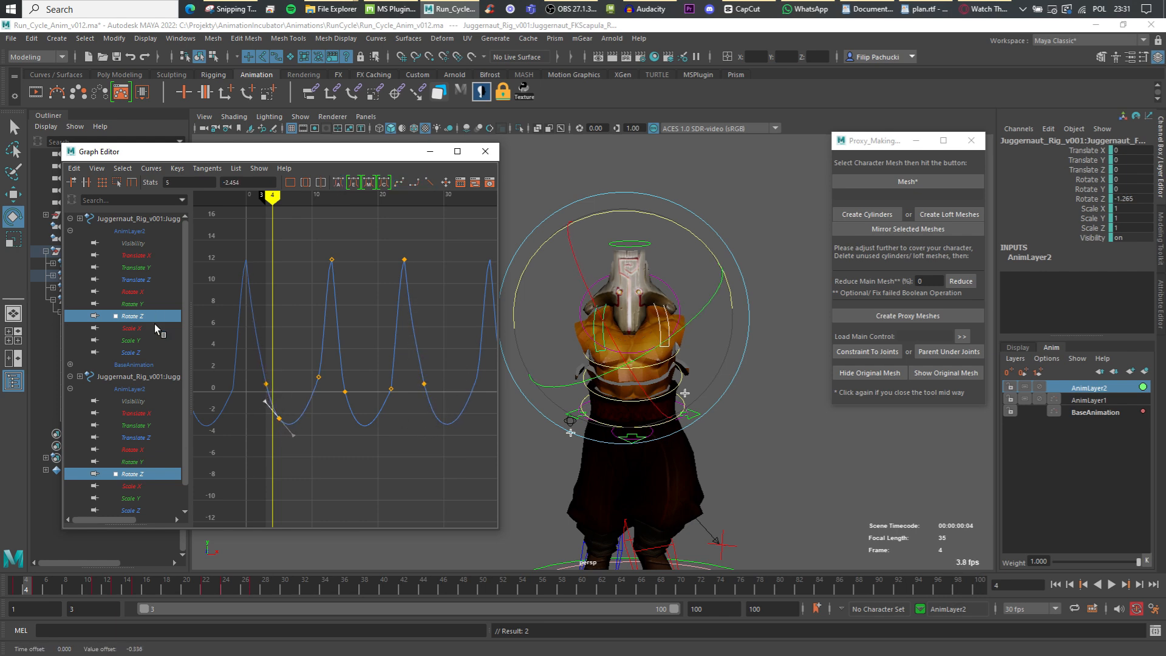
Check the scapula's Rotate Y and Rotate X curves, close the Graph Editor and play the run cycle
left_click(153, 304)
left_click(153, 293)
left_click(488, 153)
key("alt+v")
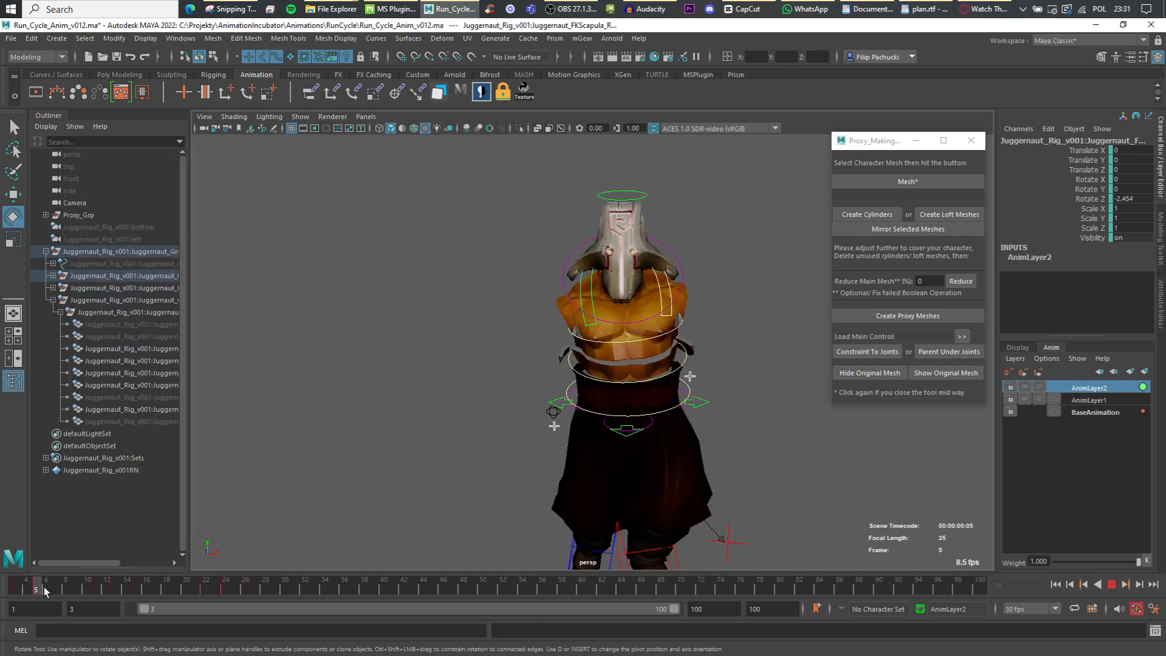
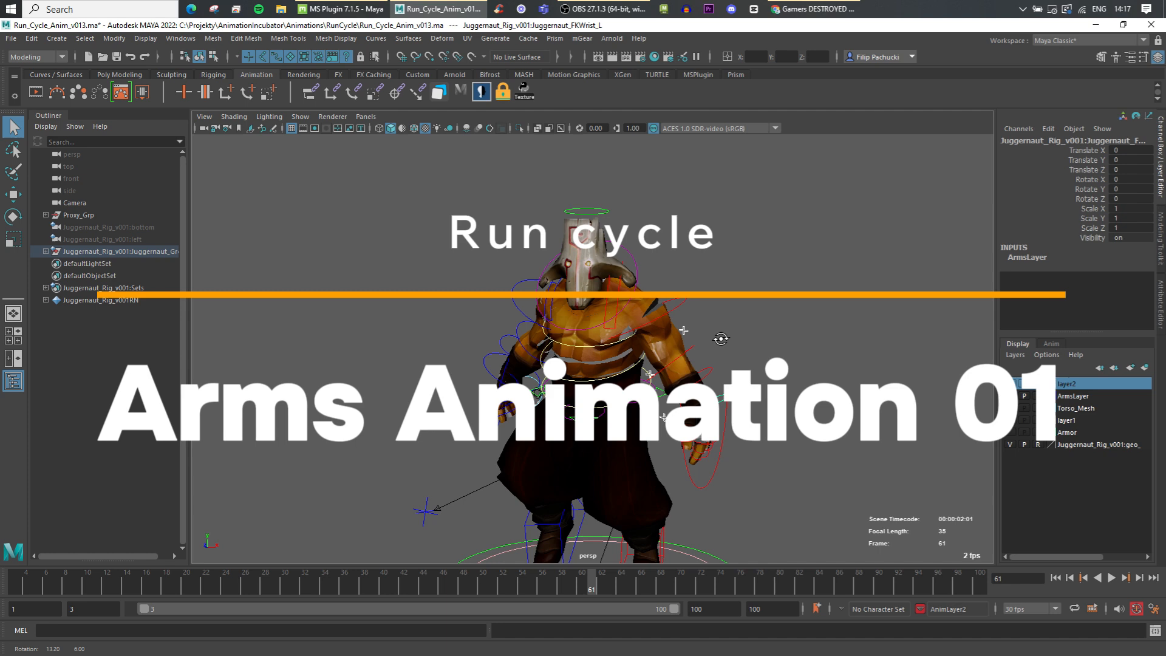
Inspect the left arm's FK controls and the keyed root control from the side, scrubbing back to frame 14
left_click_drag(721, 338, 564, 377, "alt")
left_click(680, 357, "shift")
left_click(678, 304, "shift")
key("w")
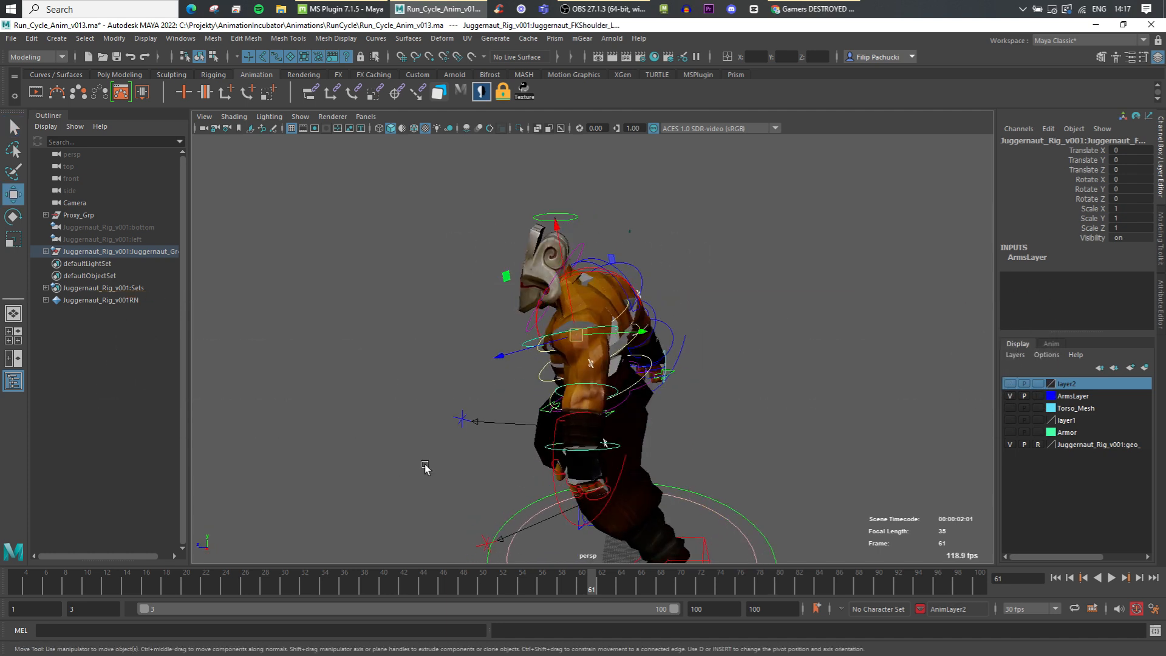
left_click_drag(17, 586, 126, 586)
left_click(667, 378)
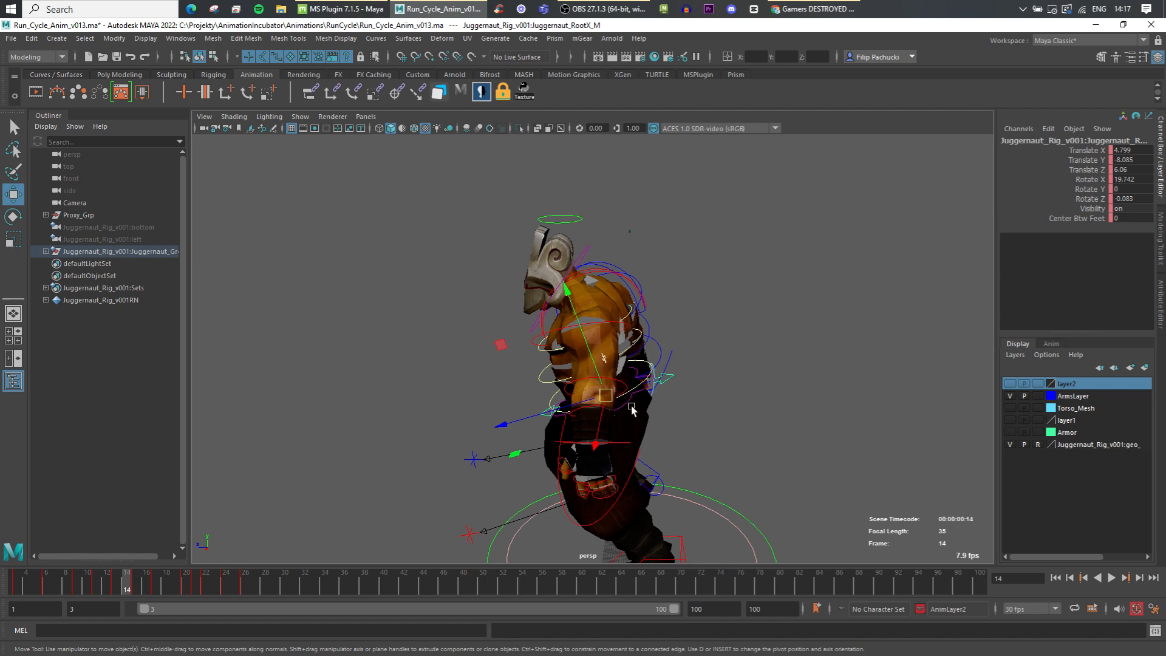
Set the playback range to end at frame 26 and return to the first frame
left_click(243, 588)
left_click(712, 609)
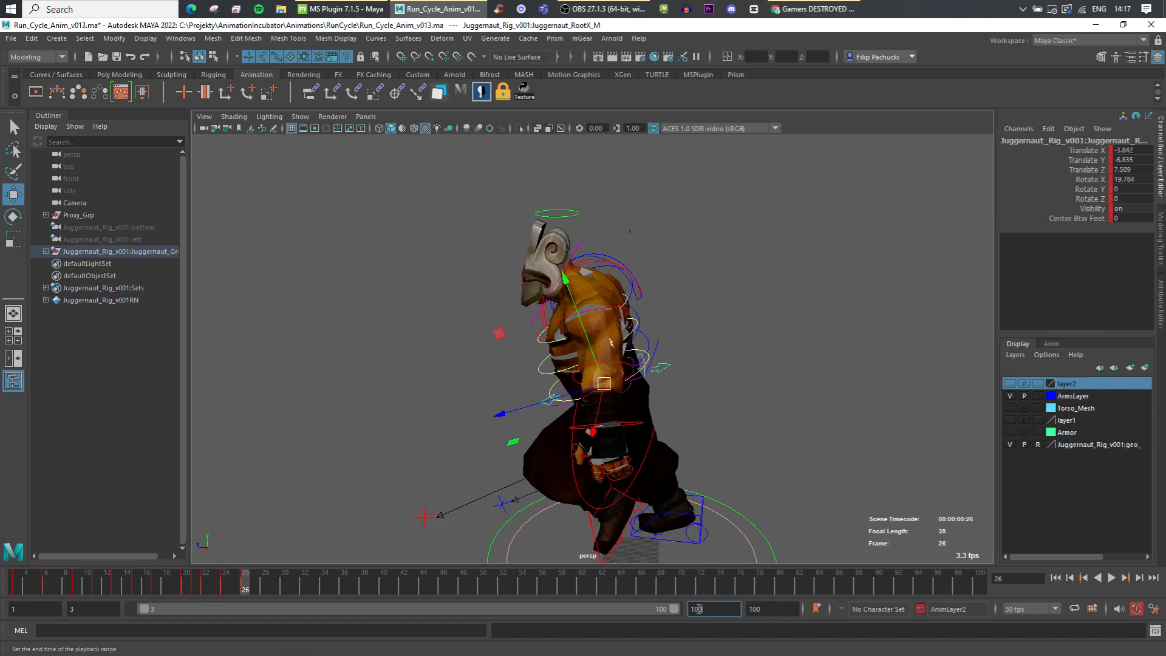
type("26")
key("Tab")
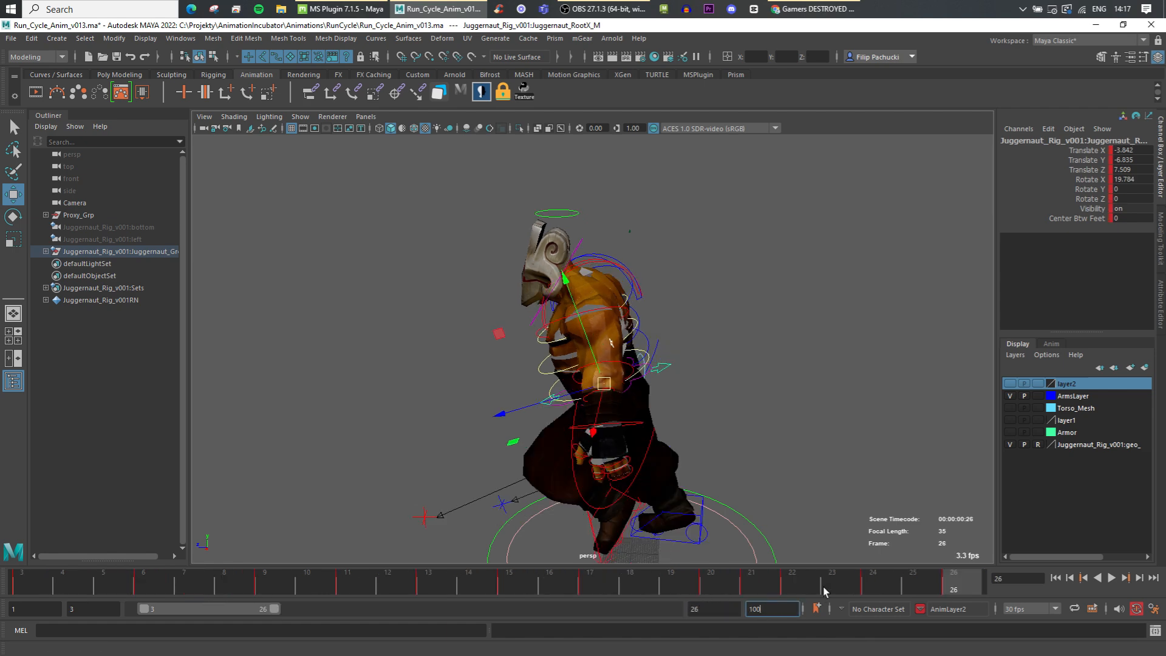
key("alt+v")
key("alt+shift+v")
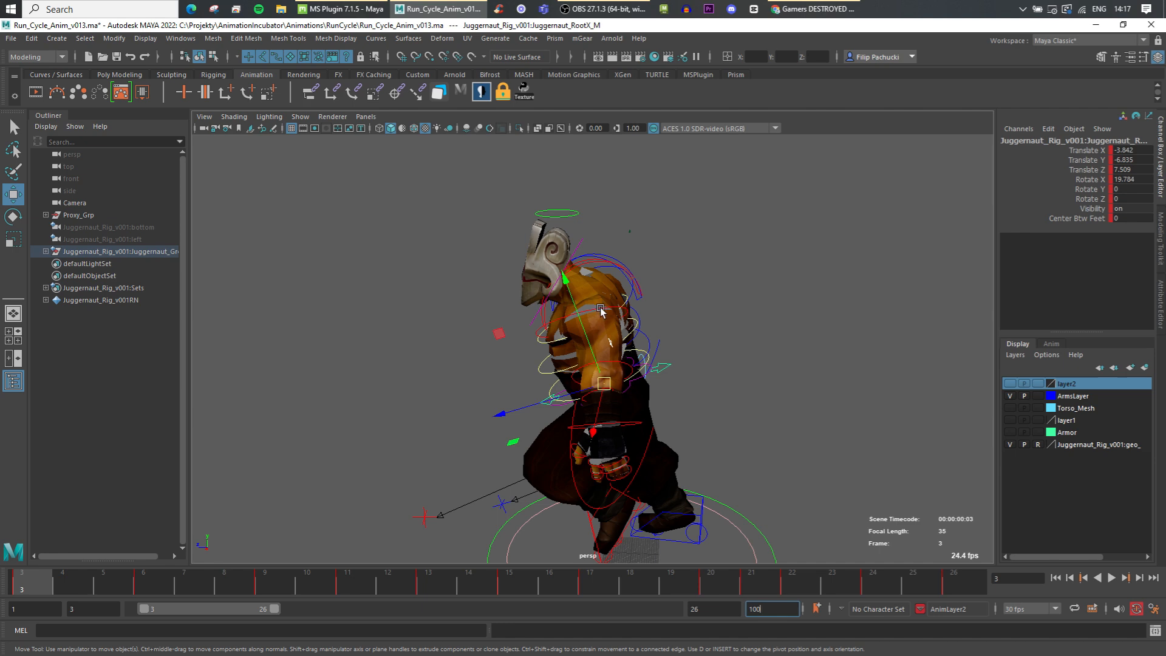
Bend the left FK elbow at frame 3 and pose the left shoulder to match
left_click(617, 344)
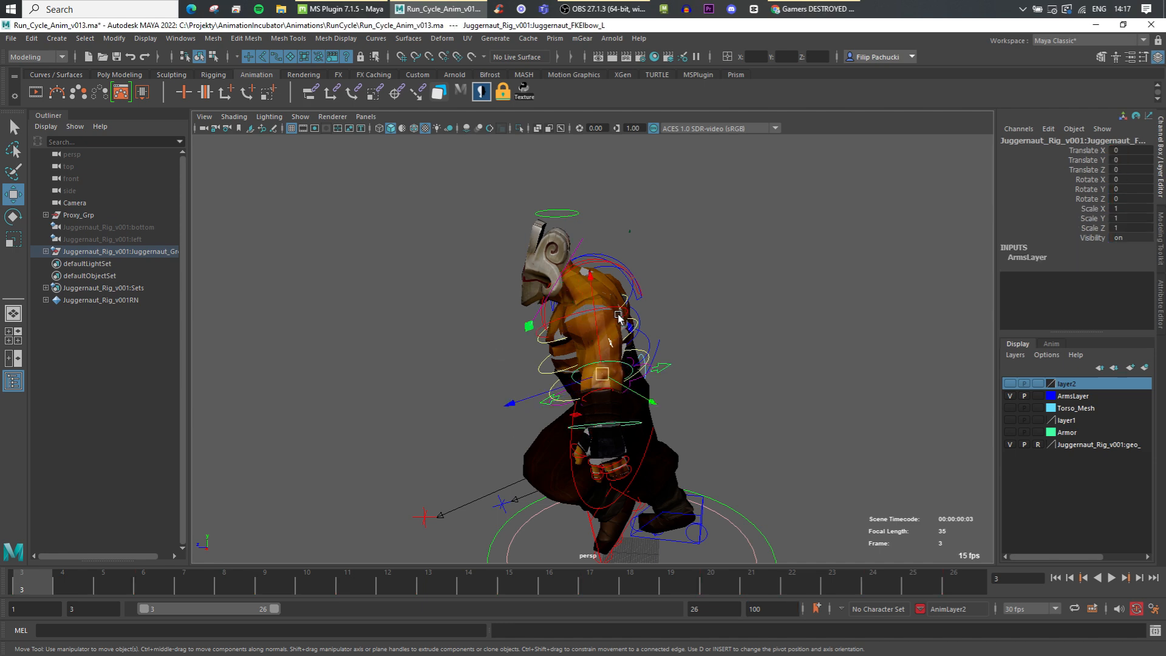
key("e")
left_click_drag(670, 359, 661, 453)
key("w")
left_click(582, 319)
left_click_drag(564, 362, 683, 290, "alt")
key("e")
key("w")
scroll(668, 379, "up", 3)
Pose the left FK wrist at frame 3 and key the left arm's FK controls there
left_click(699, 360)
key("e")
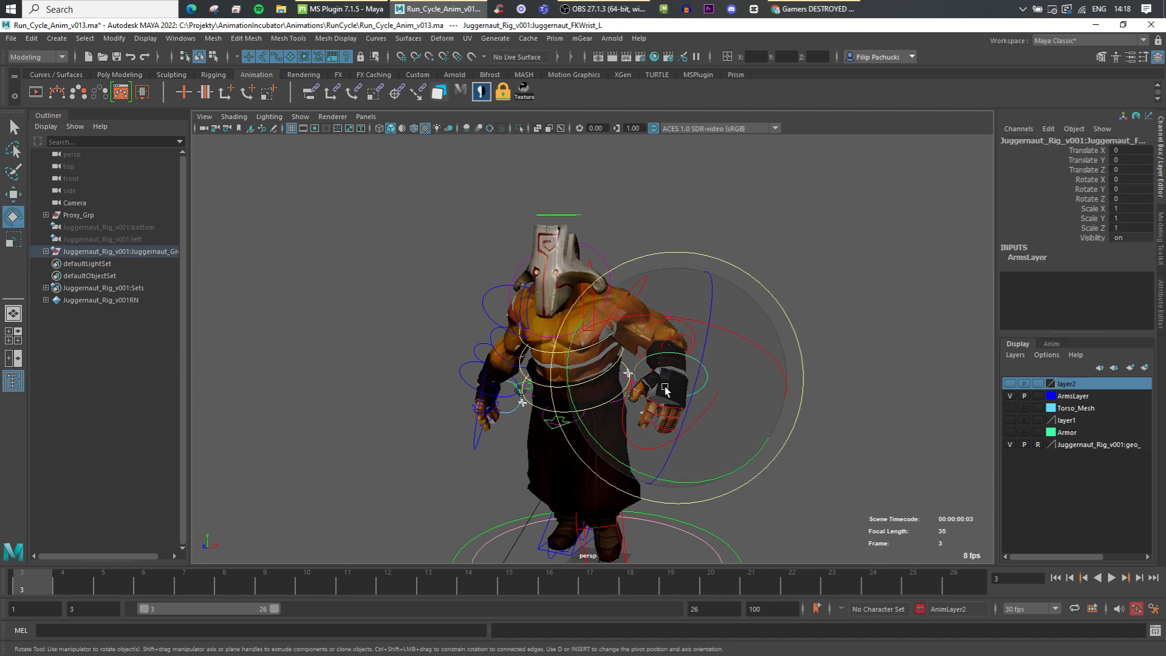
left_click_drag(666, 391, 578, 398)
key("w")
scroll(664, 433, "up", 3)
left_click(663, 433)
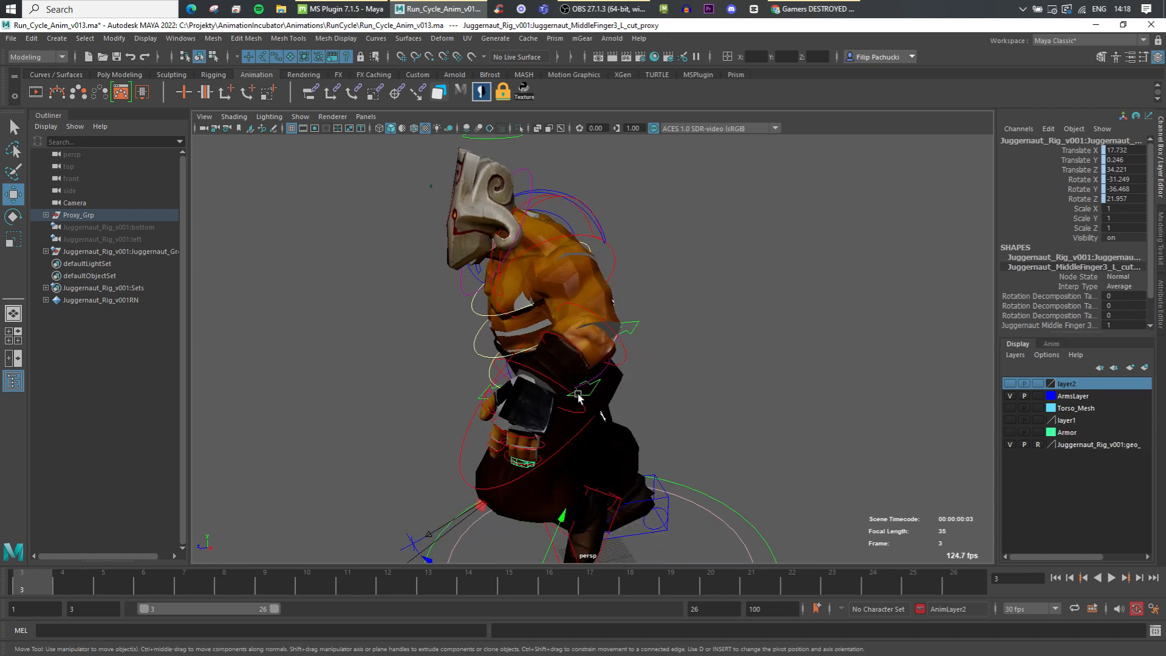
left_click(578, 396)
scroll(611, 261, "down", 3)
key("s")
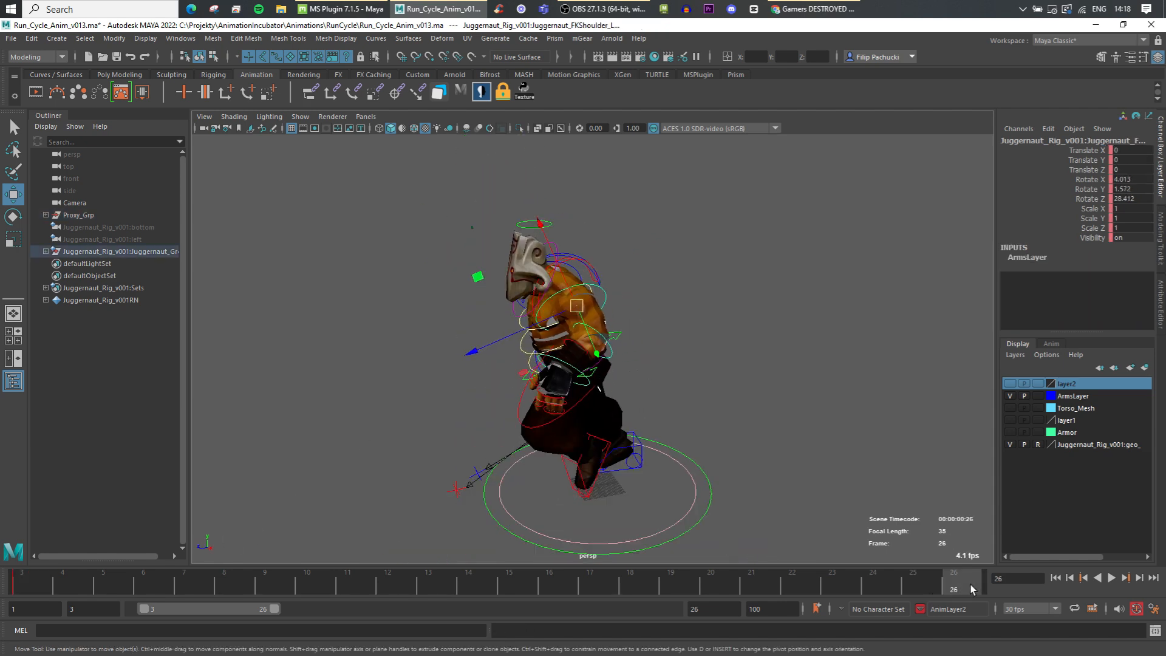
Key the same arm pose at frame 26, then swing the left shoulder back at frame 9 to 10.619, -10.506, 28.93
left_click_drag(51, 582, 288, 579)
key("s")
key("e")
left_click_drag(618, 359, 633, 387)
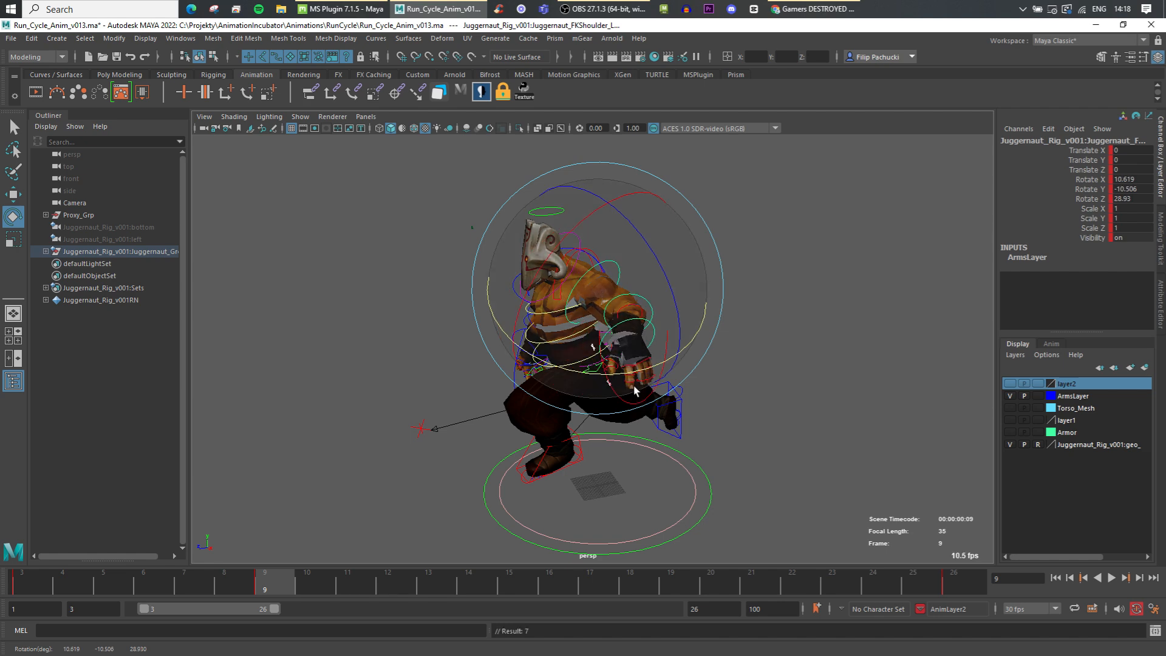
Swing the left shoulder forward at frame 20 to -6.734, 30.158, 33.842 and key it
left_click_drag(55, 583, 725, 586)
left_click_drag(652, 391, 597, 417)
key("s")
left_click_drag(622, 343, 592, 316, "alt")
key("w")
key("e")
key("s")
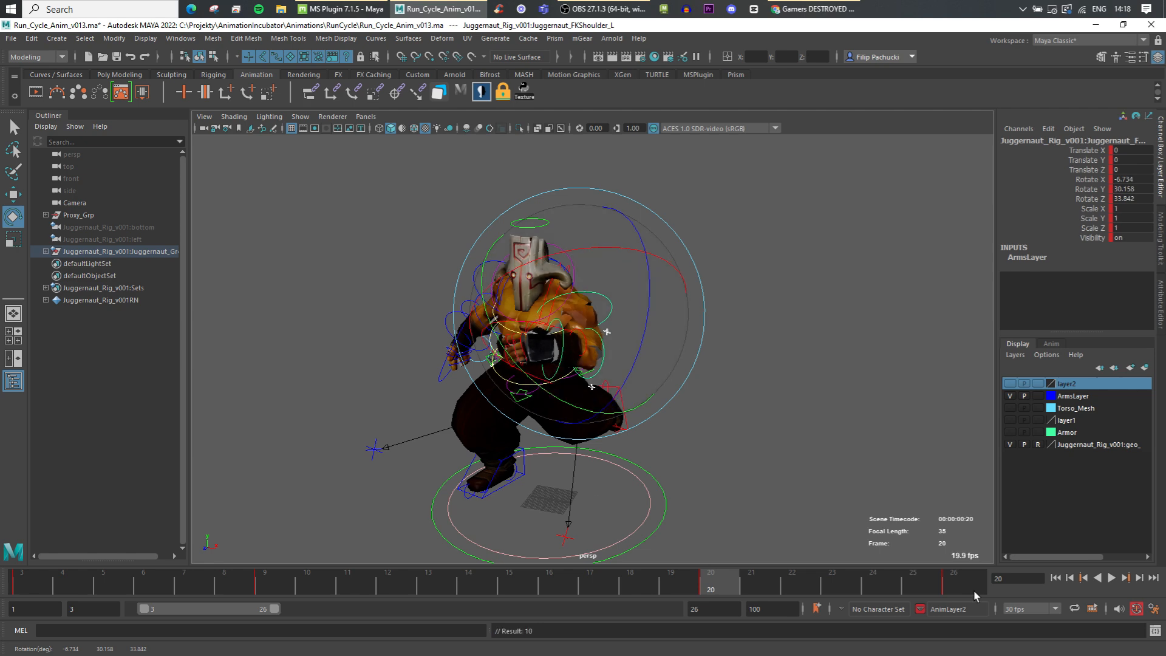
Play the run cycle and review the left arm's swing from the side
left_click(1112, 577)
right_click_drag(788, 486, 469, 474, "alt")
scroll(476, 467, "up", 4)
left_click_drag(475, 464, 515, 457, "alt")
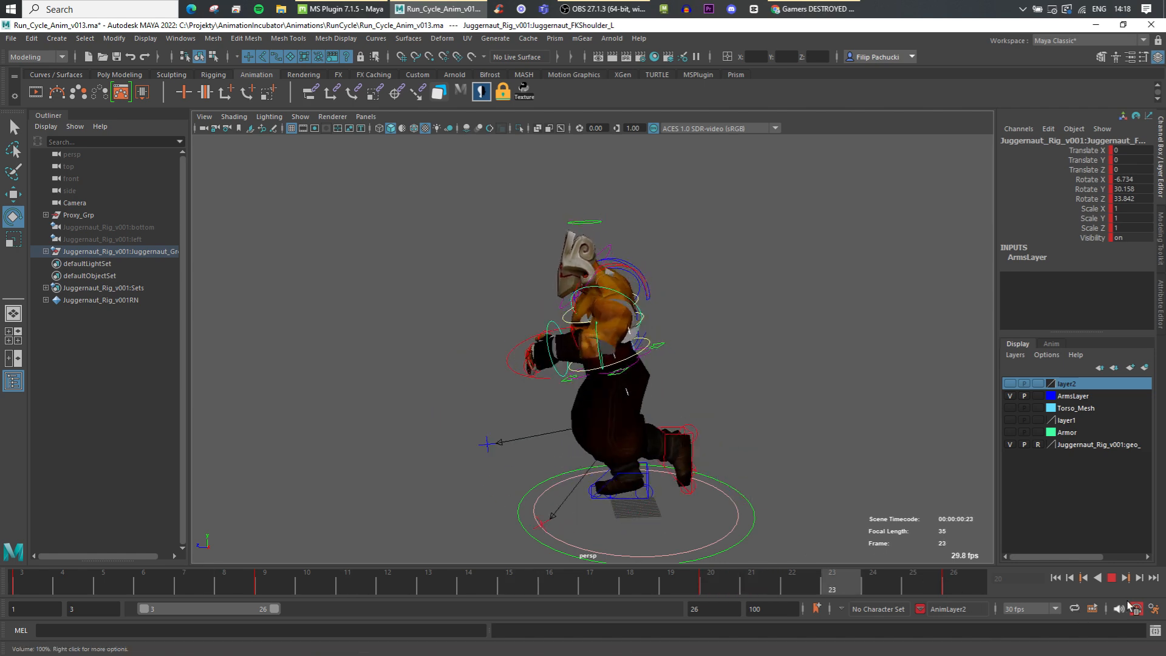
Rotate the left FK wrist at frame 9 to -2.446, 5.24, 22.709 and key it
left_click_drag(138, 593, 266, 592)
left_click(648, 335)
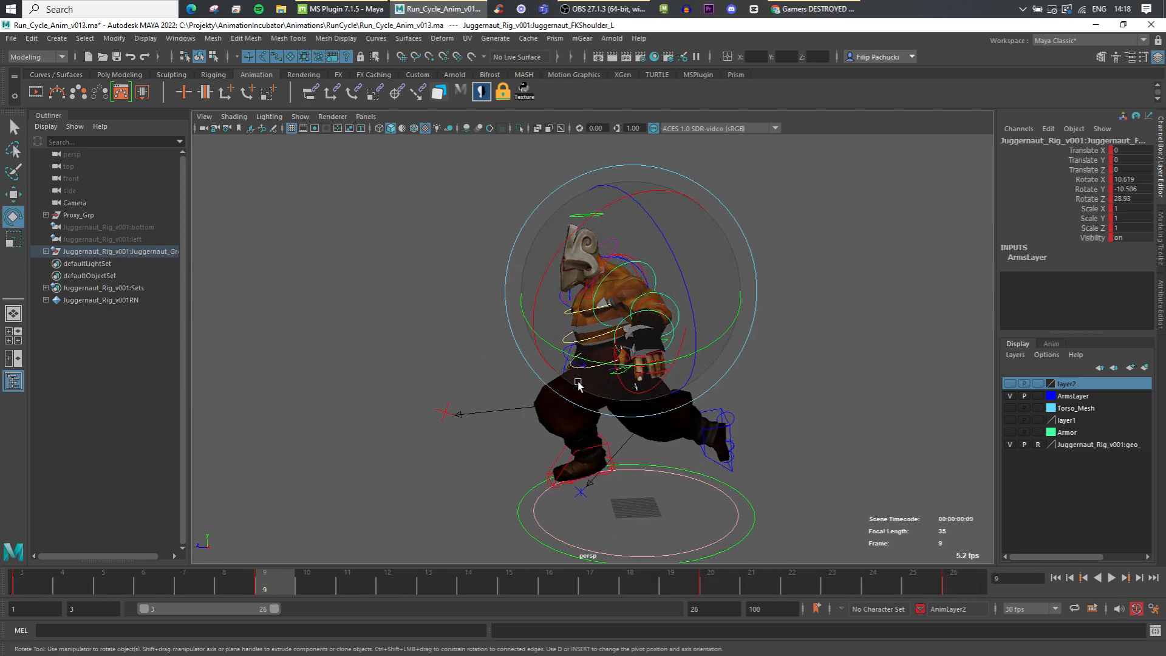
key("w")
key("e")
left_click_drag(652, 338, 551, 345)
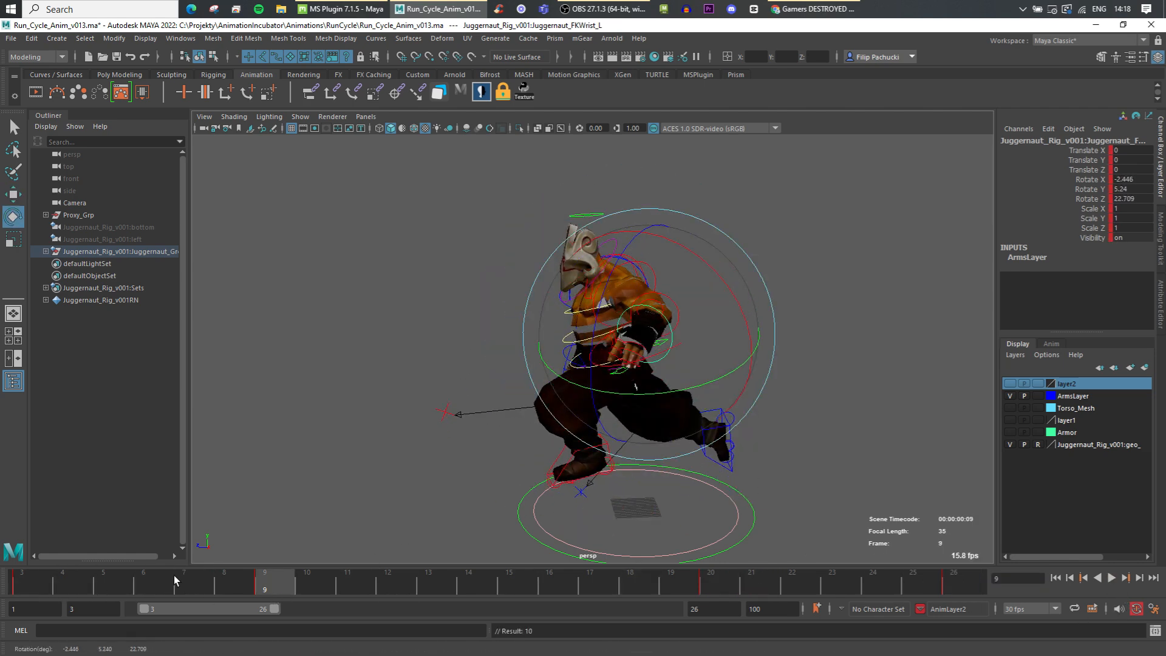
Refine the left arm's forward pose at frame 20, with the wrist at 2.092, 8.896, 2.161 and elbow Rotate Y at 84.639
left_click_drag(173, 574, 710, 580)
key("w")
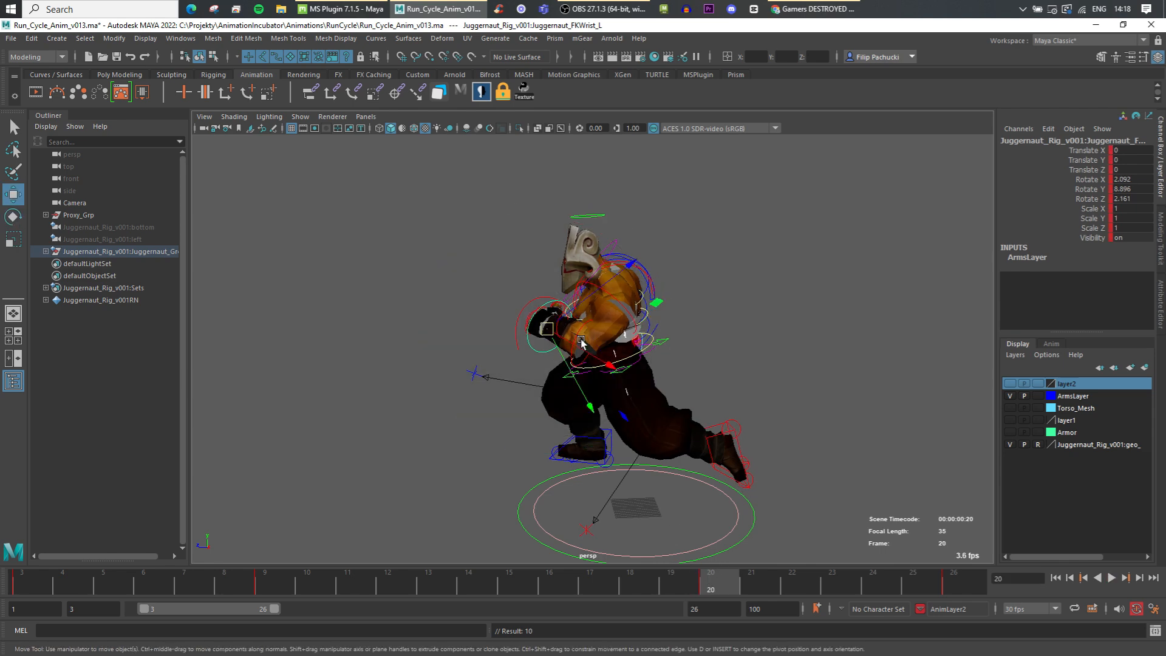
left_click_drag(482, 382, 617, 377, "alt")
left_click(610, 284)
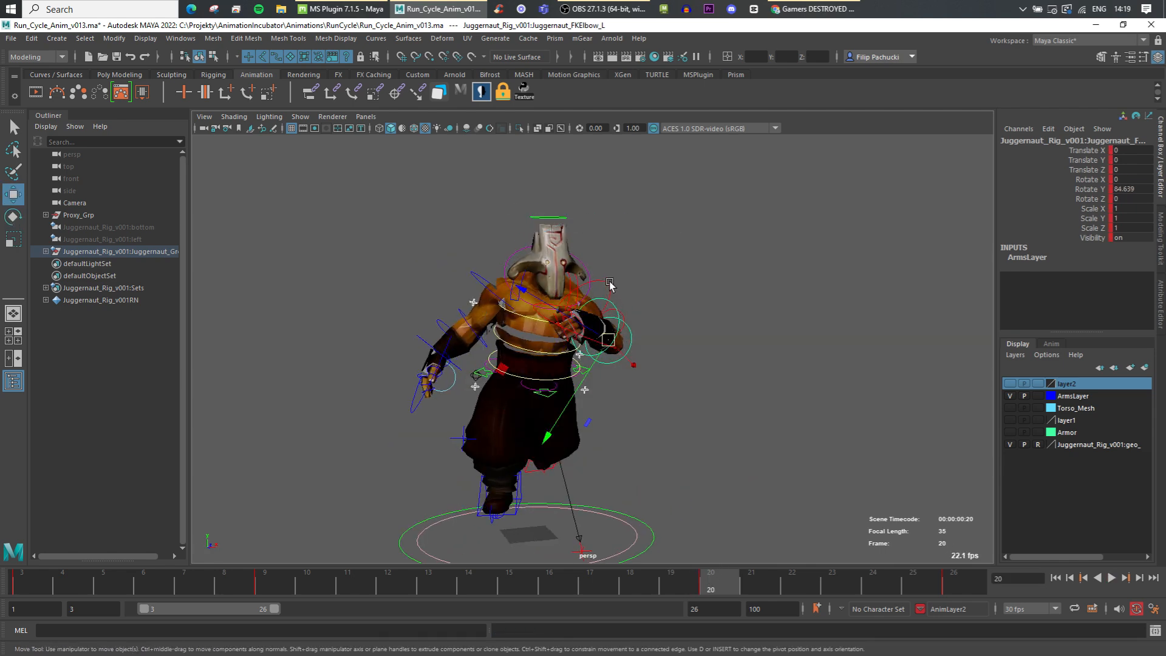
left_click(609, 284)
left_click_drag(653, 337, 681, 343, "alt")
key("e")
Play the cycle from several angles to check the arm swing, then stop and return to frame 3
left_click_drag(40, 577, 989, 572)
left_click(1111, 578)
left_click_drag(690, 446, 527, 445, "alt")
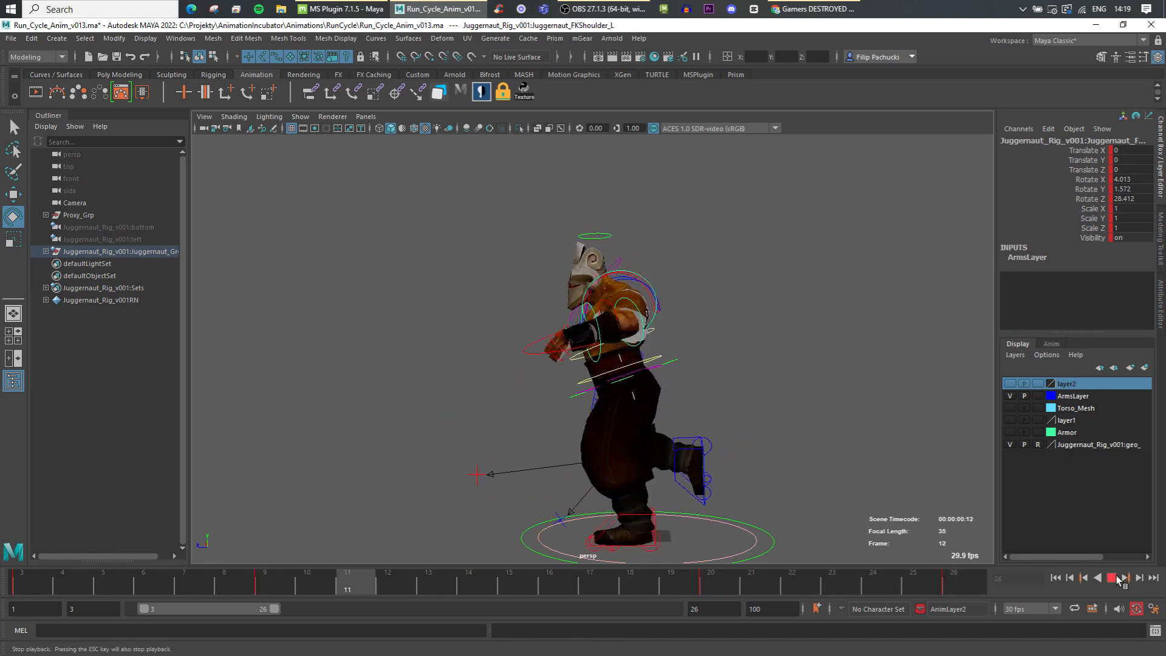
left_click(1115, 579)
mouse_move(24, 583)
left_mouse_down()
mouse_move(214, 587)
mouse_move(15, 584)
left_mouse_up()
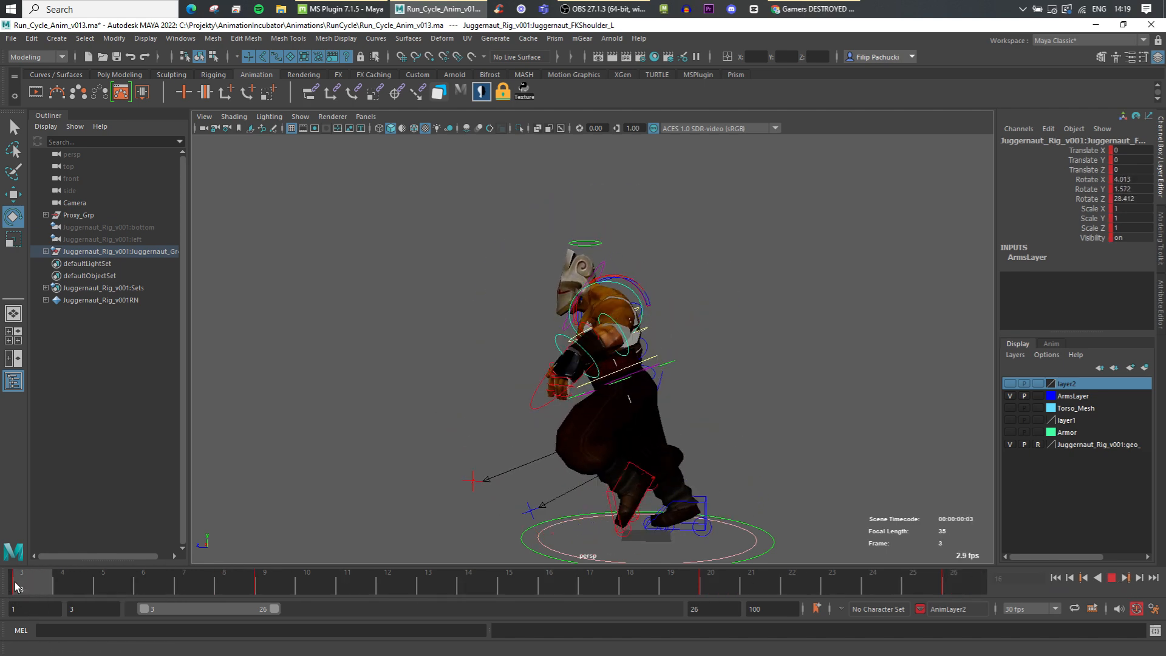
Bend the left elbow at frame 5 to a Rotate Y of 83.599 and key it
key("w")
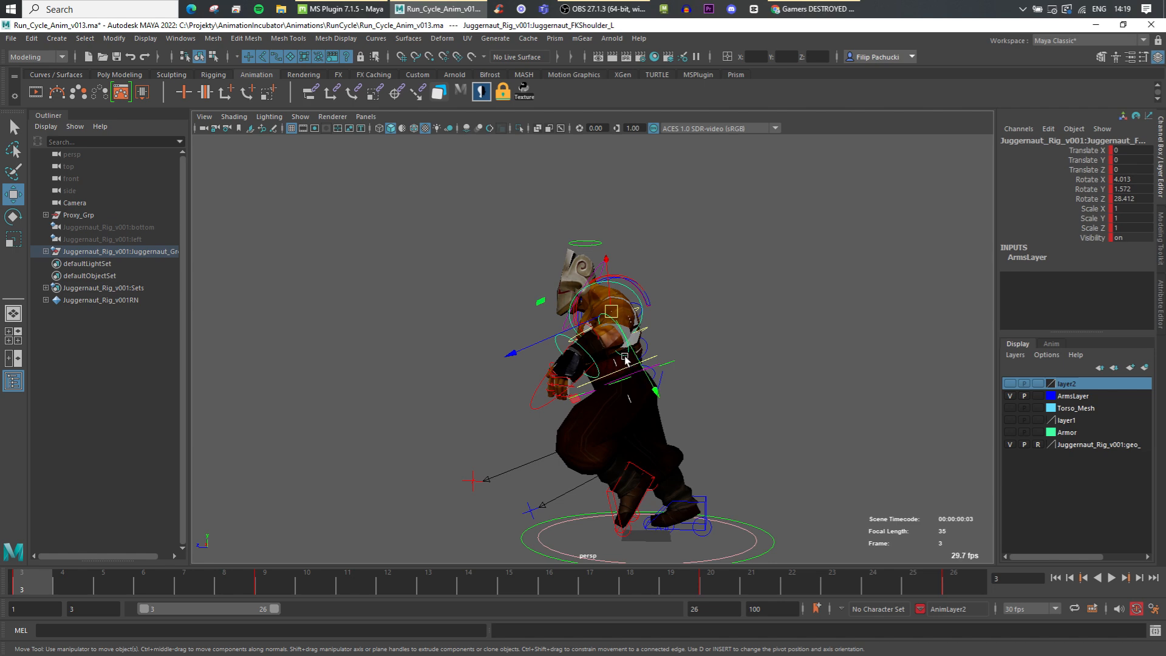
left_click_drag(65, 584, 125, 586)
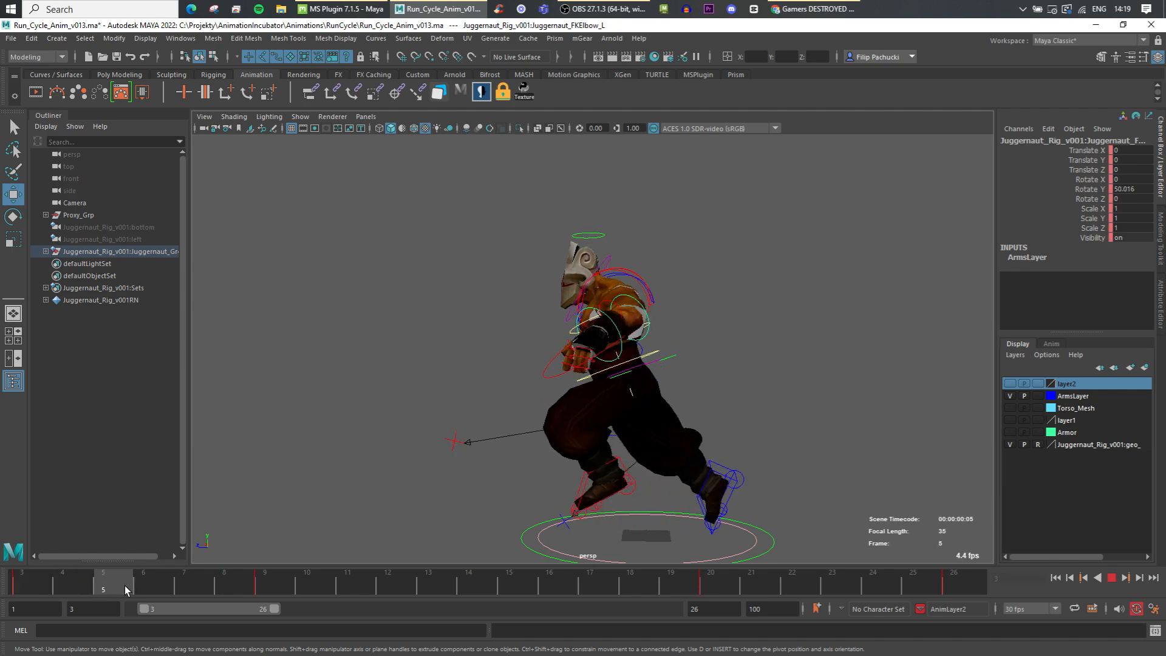
left_click_drag(625, 332, 494, 461, "alt")
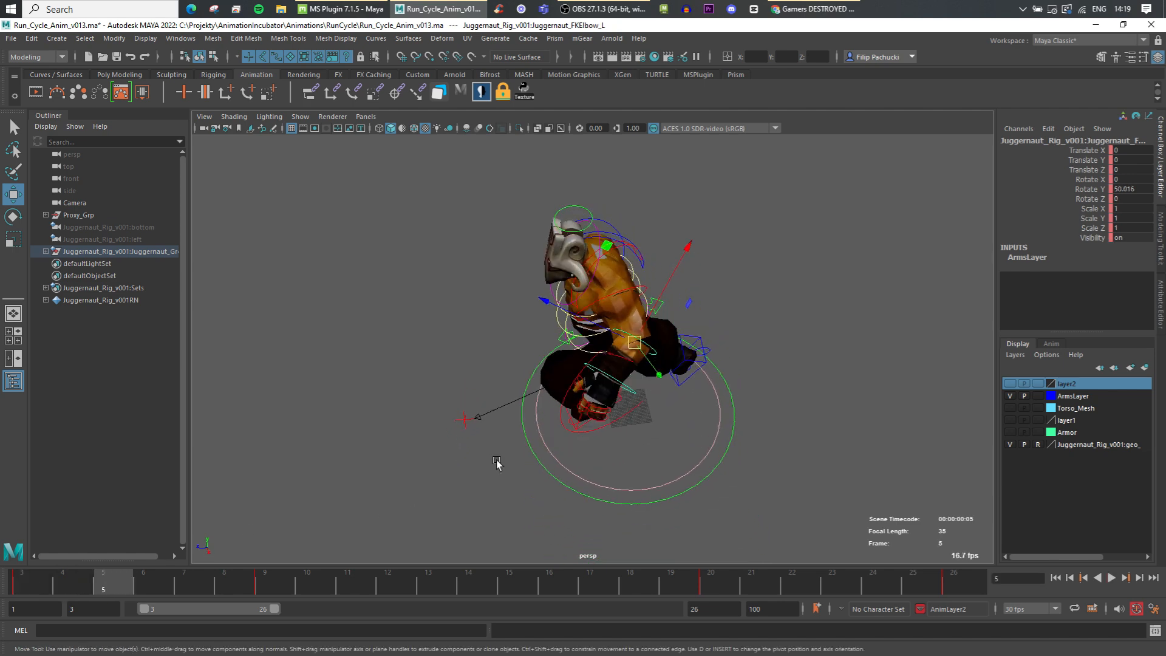
left_click(45, 588)
left_click_drag(46, 588, 105, 587)
key("e")
left_click_drag(712, 422, 668, 439)
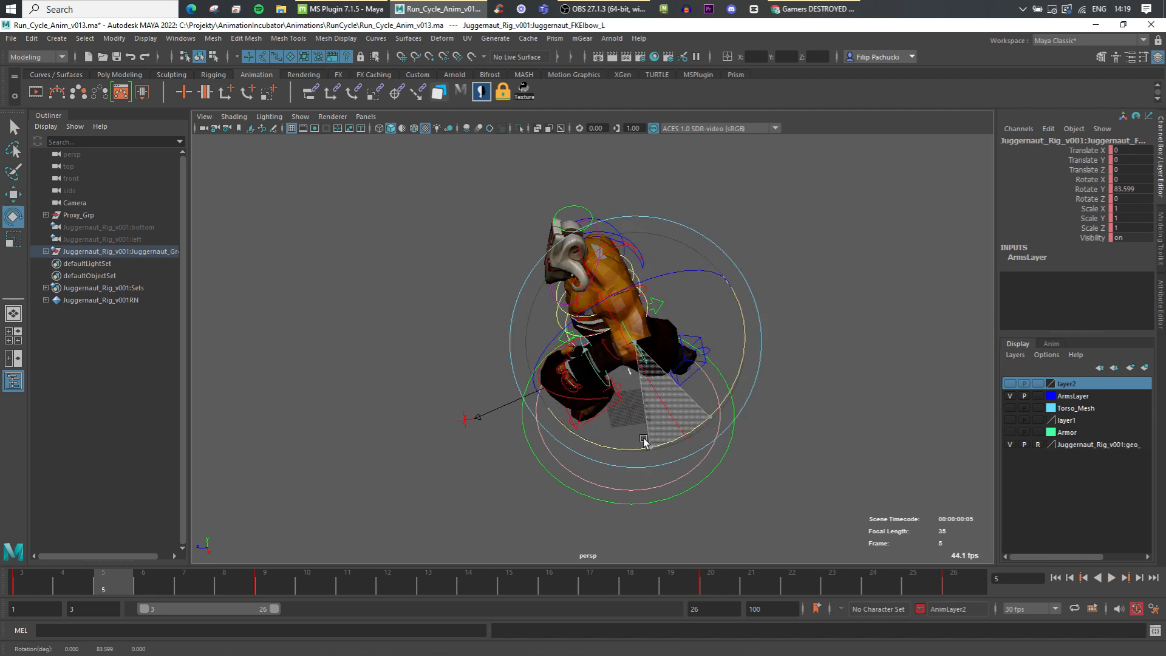
key("s")
Try a slightly different elbow bend at frame 5, undo it, and key all the elbow's channels on that frame
key("alt+v")
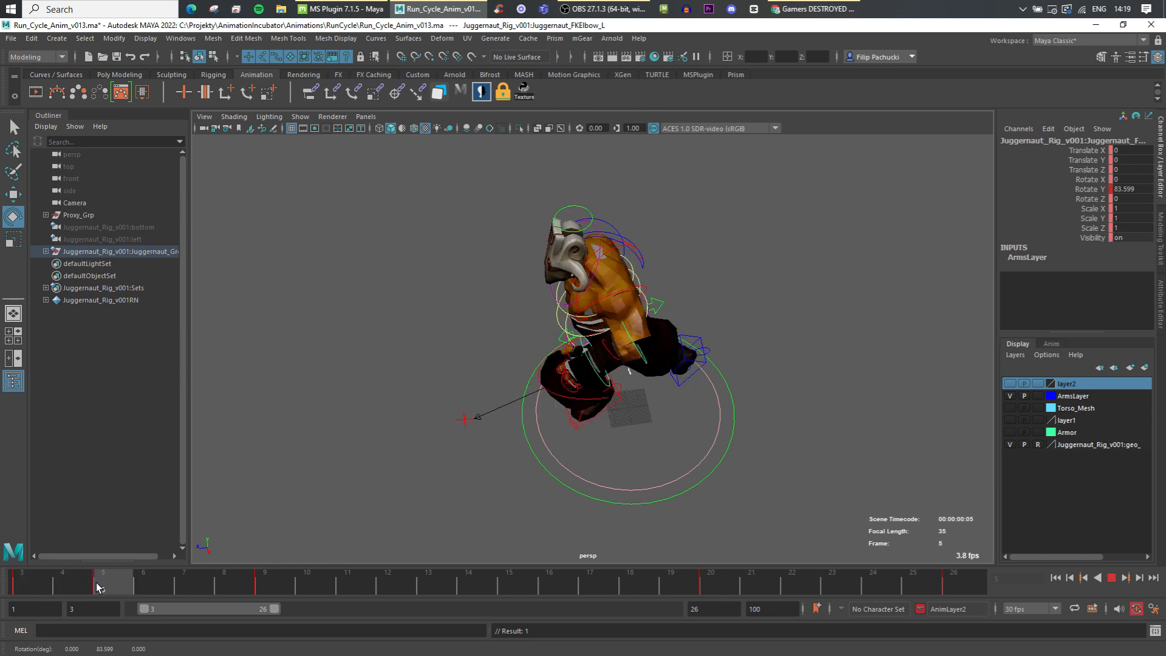
key("alt+v")
left_click_drag(699, 426, 719, 418)
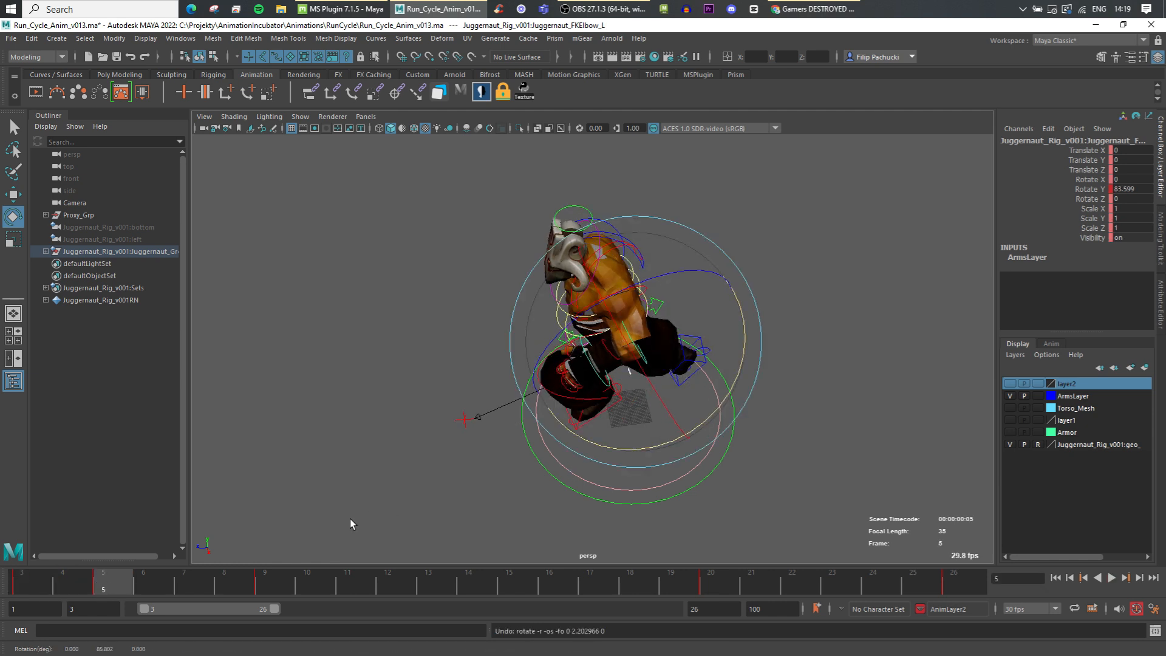
key("s")
left_click(33, 587)
key("alt+v")
left_click_drag(87, 586, 114, 585)
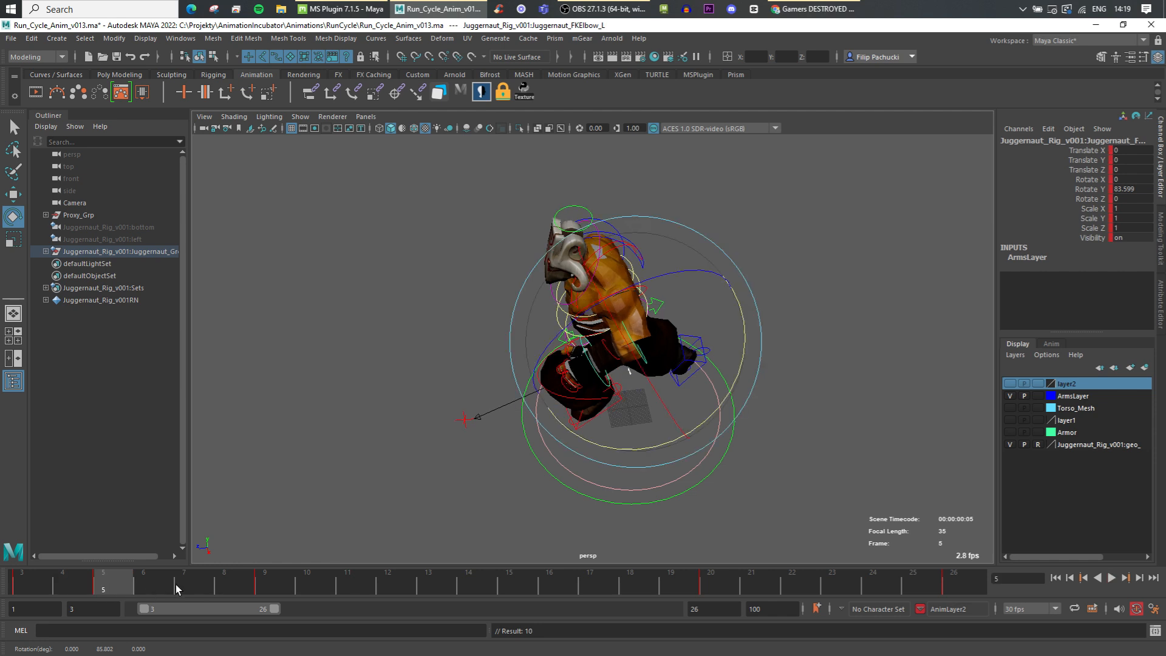
left_click_drag(722, 409, 731, 402)
key("ctrl+z")
Straighten the left elbow with a new pose at frame 12 and play the cycle
left_click_drag(147, 591, 388, 589)
mouse_move(673, 432)
left_mouse_down()
mouse_move(741, 411)
mouse_move(683, 422)
left_mouse_up()
left_click(261, 589)
left_click(1111, 579)
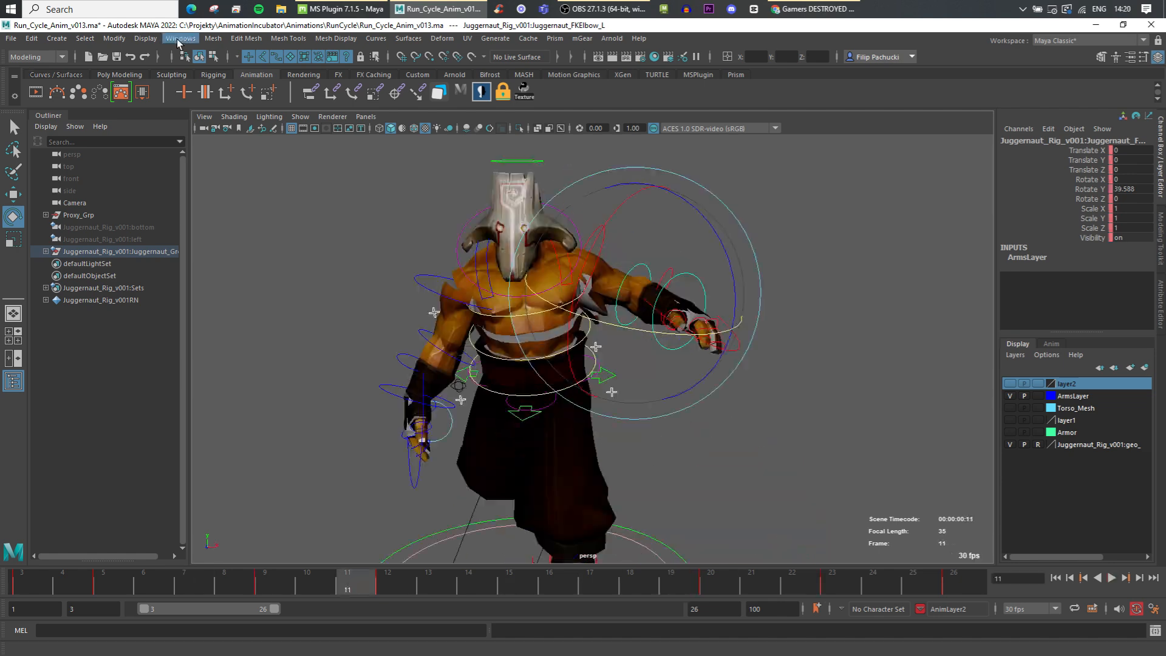
Open the Graph Editor for the left elbow and set its Rotate Y curve to cycle before and after the keyed range
left_click(180, 38)
mouse_move(203, 96)
left_click(316, 102)
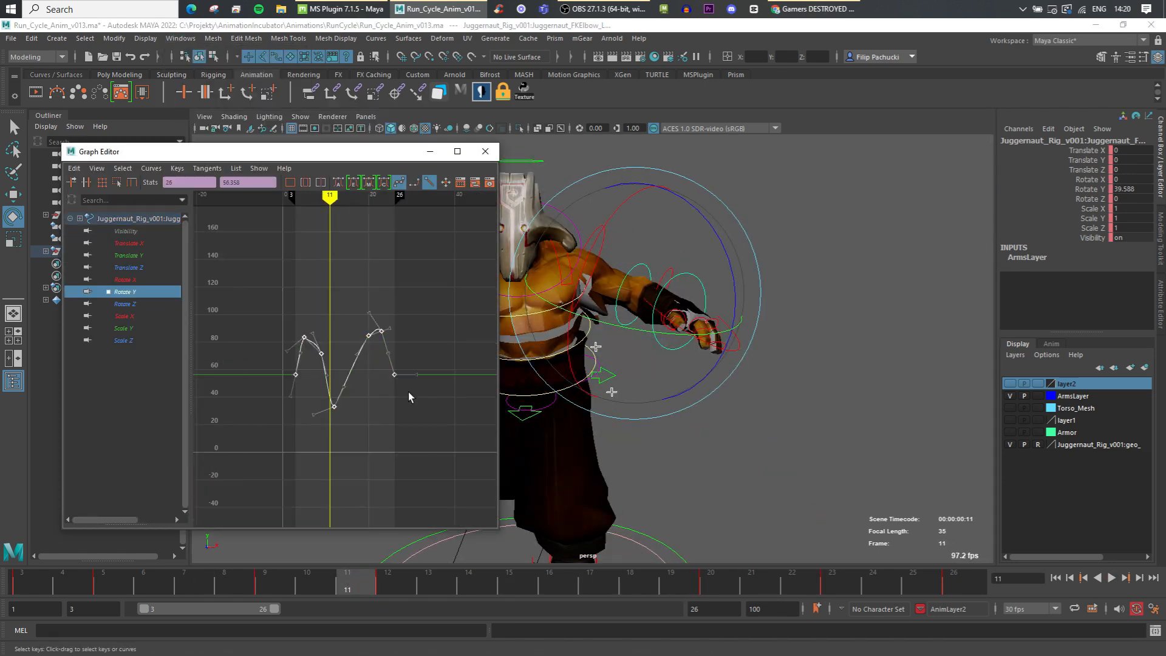
left_click(151, 168)
mouse_move(170, 188)
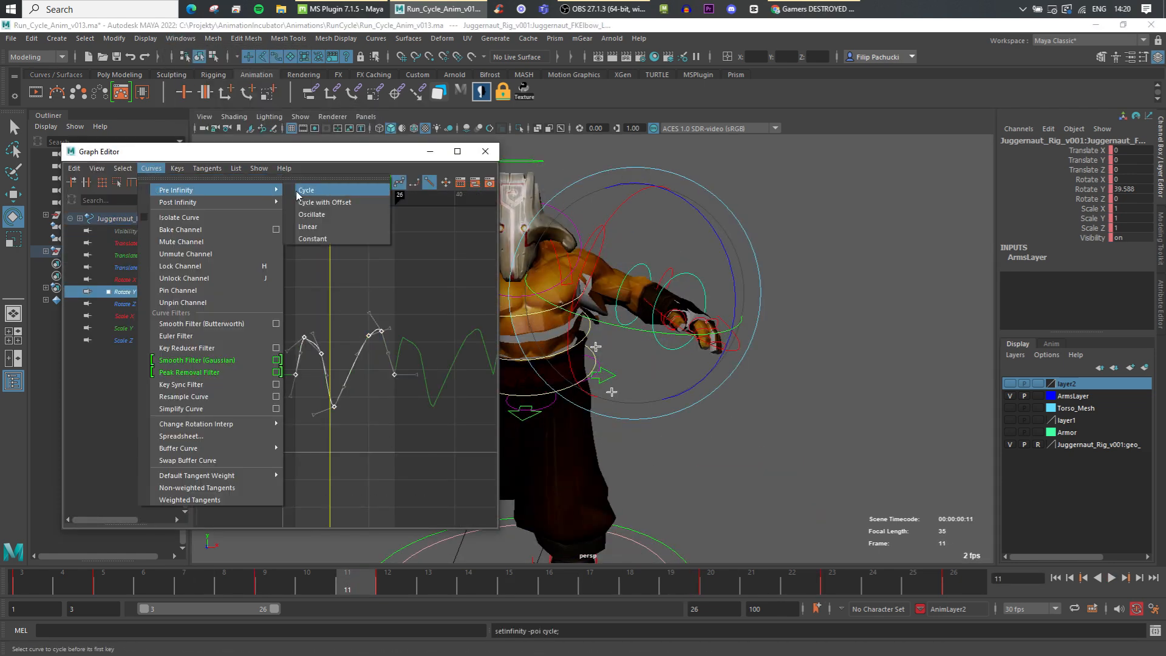
left_click(325, 193)
Raise the elbow's matching Rotate Y keys at frames 3 and 26 together to smooth the loop
middle_click_drag(298, 396, 298, 364, "shift")
key("ctrl+z")
scroll(297, 373, "up", 6)
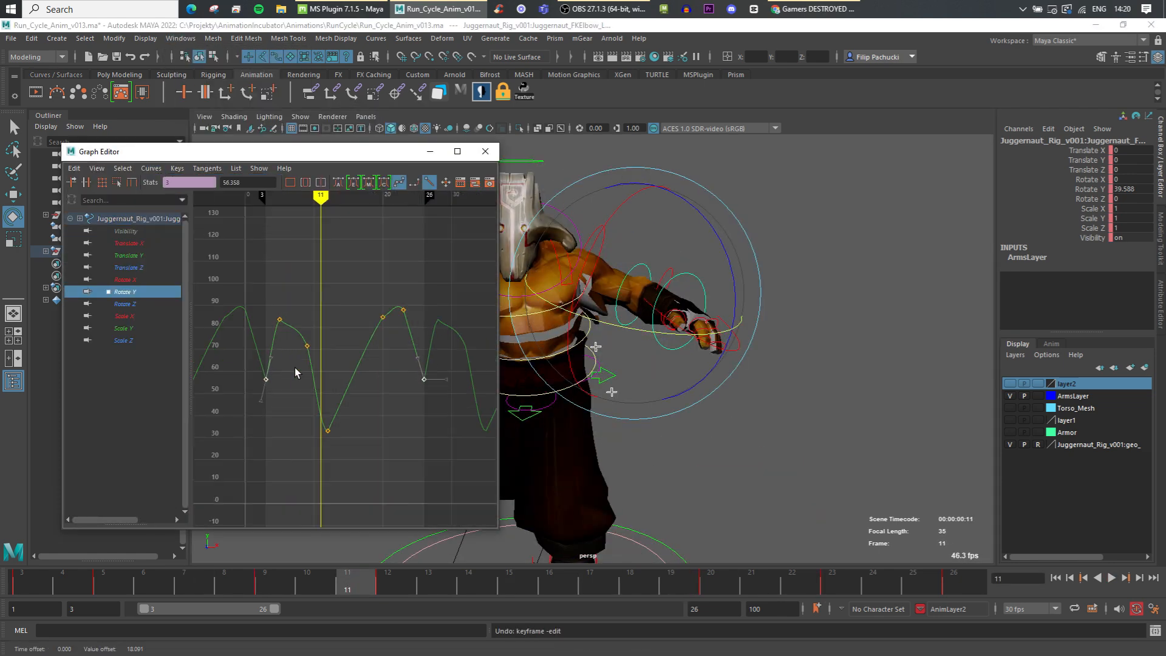
middle_click_drag(270, 443, 270, 343, "shift")
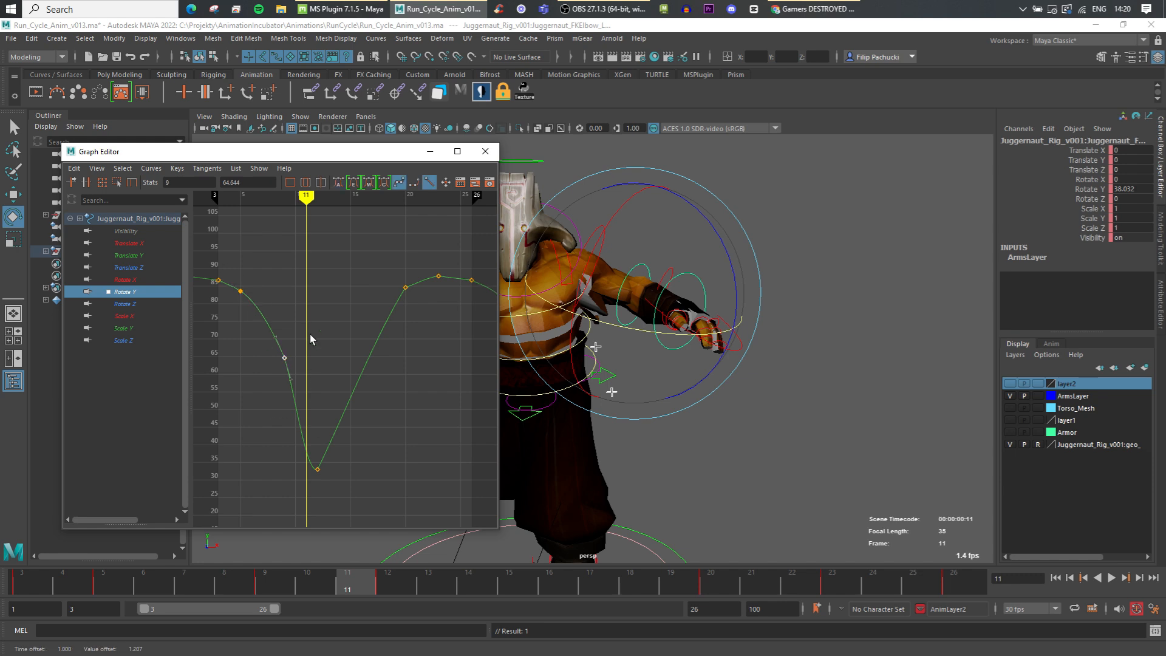
Set the elbow's Rotate Y key at frame 9 to 64.644 and smooth the tangents at frames 12 and 26
left_click_drag(269, 330, 280, 344)
middle_click_drag(277, 338, 279, 322)
left_click_drag(306, 433, 324, 462)
left_click_drag(485, 271, 496, 289)
middle_click_drag(480, 283, 426, 295, "alt")
middle_click_drag(437, 290, 438, 297)
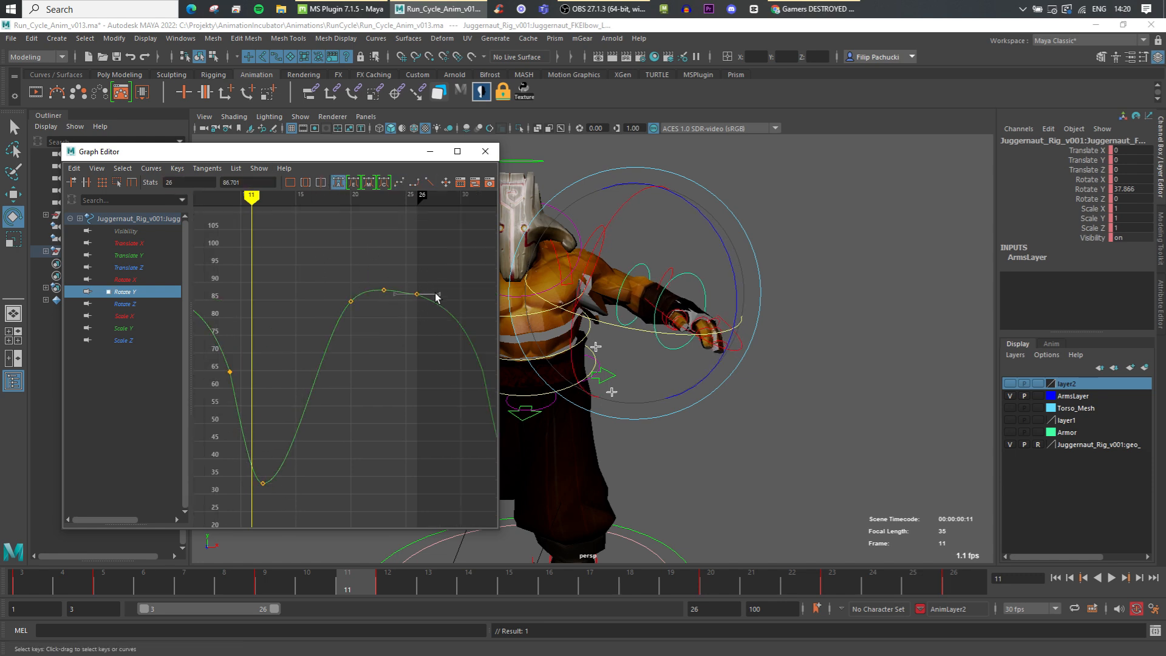
Raise the elbow's frame 9 Rotate Y key slightly to round off the drop
left_click(388, 331)
middle_click_drag(243, 344, 291, 311, "alt")
left_click_drag(273, 314, 276, 342)
middle_click_drag(275, 340, 275, 332)
Close the Graph Editor, review the looping elbow motion in playback, and select the left shoulder control
key("alt+v")
left_click(485, 151)
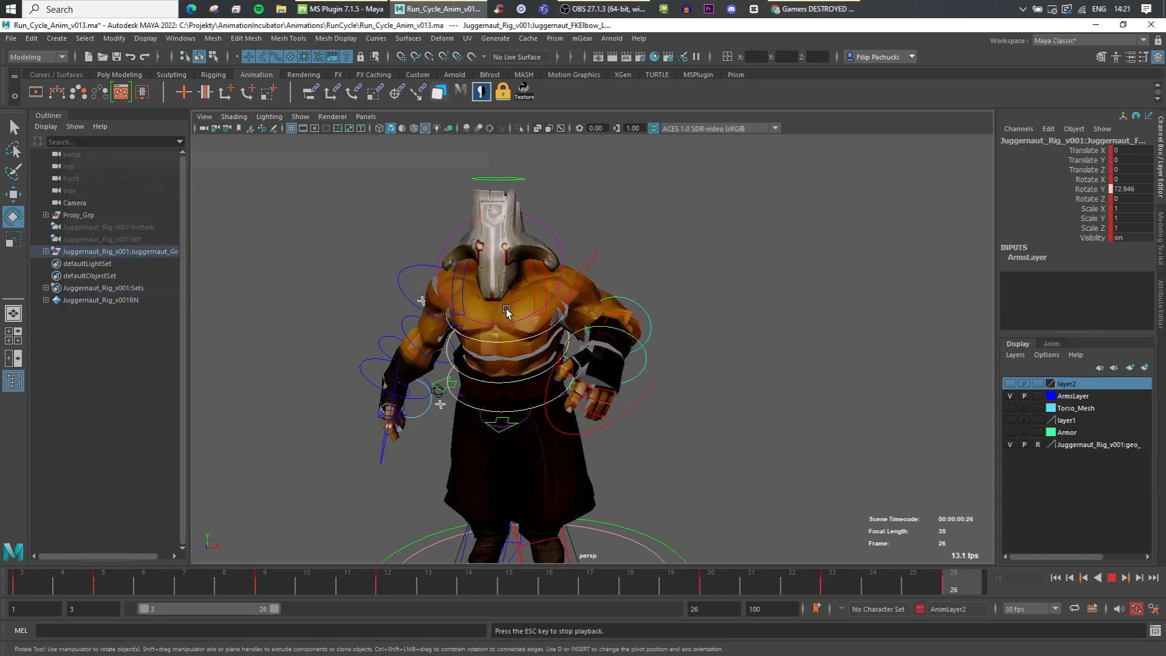
scroll(438, 402, "down", 4)
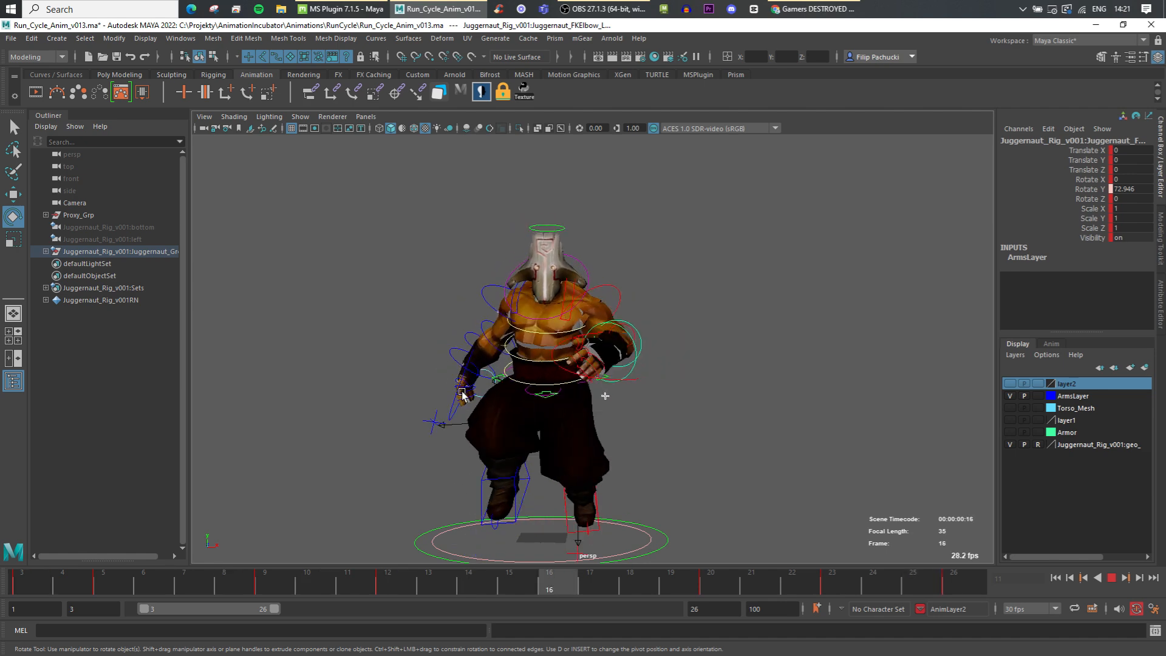
left_click_drag(440, 380, 467, 403, "alt")
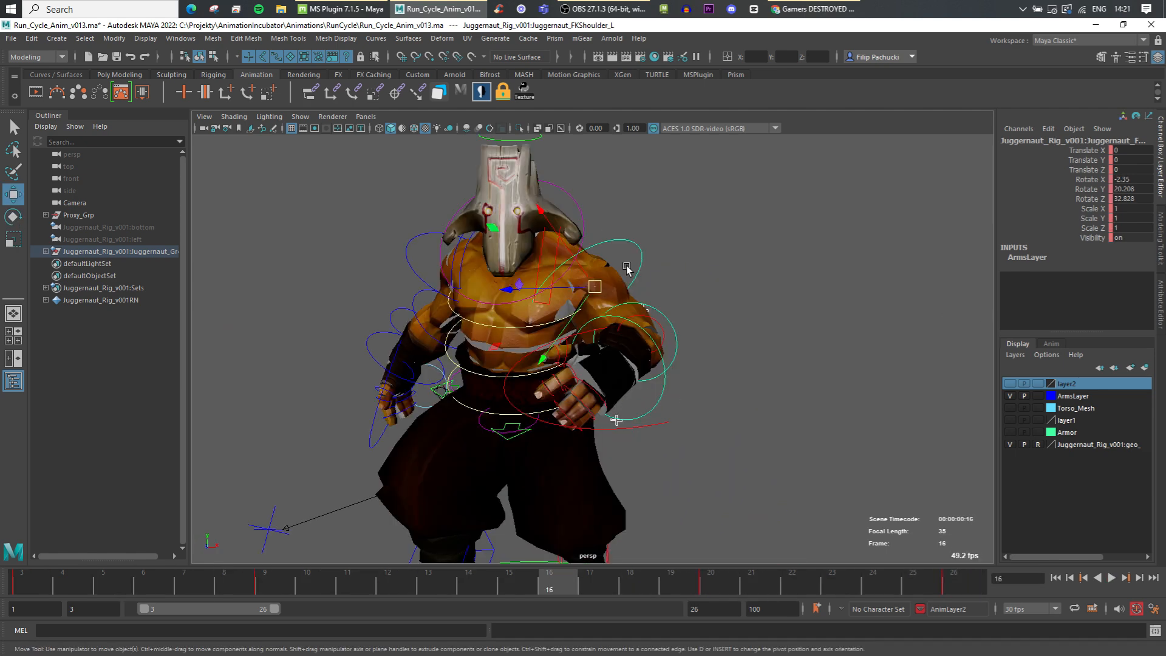
key("alt+v")
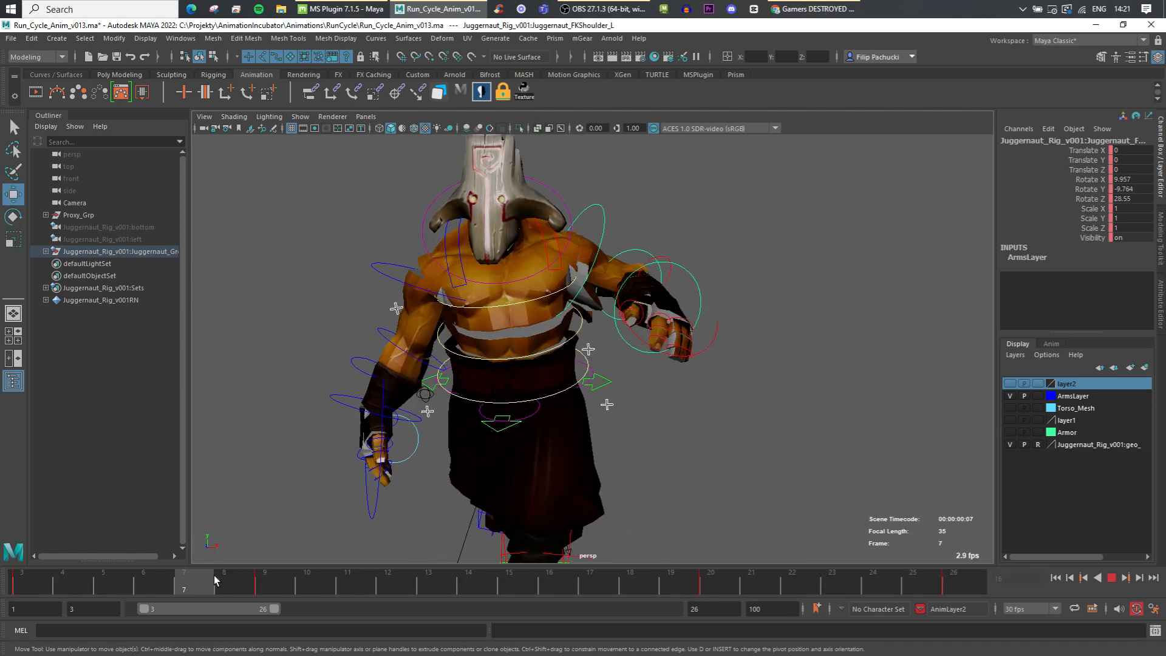
Try rotating the left elbow control at frame 11 and undo the rotation
scroll(389, 474, "down", 3)
mouse_move(361, 578)
left_mouse_down()
mouse_move(81, 585)
mouse_move(969, 568)
mouse_move(360, 578)
left_mouse_up()
left_click_drag(716, 267, 603, 320, "alt")
left_click(645, 337)
key("e")
left_click_drag(736, 415, 789, 407)
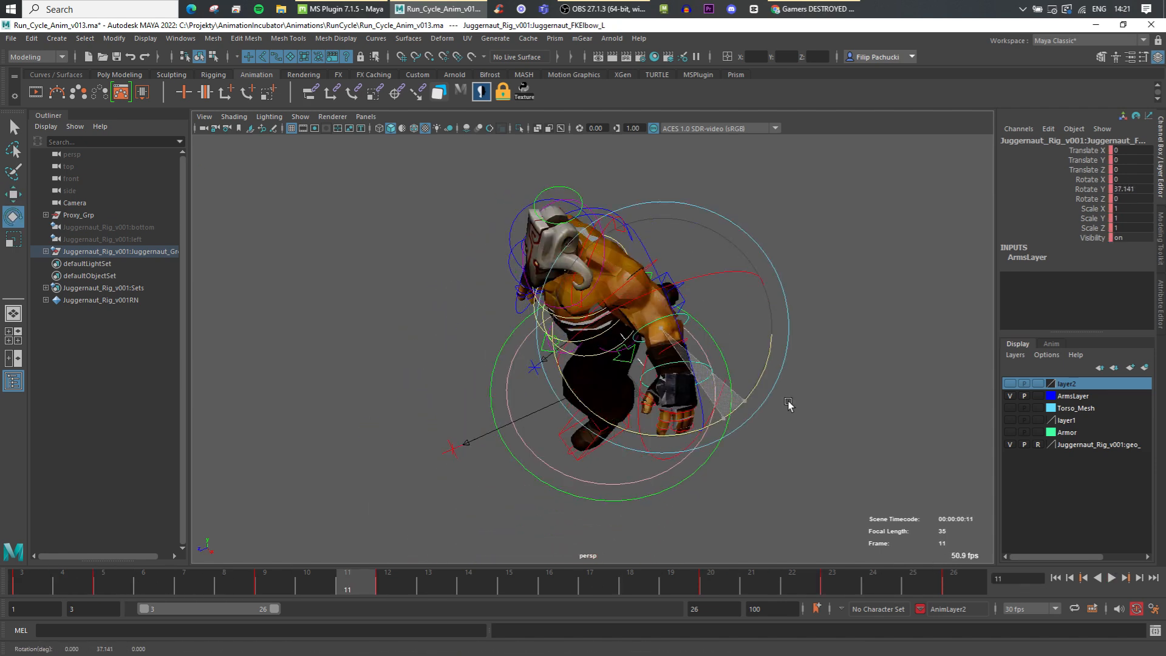
key("ctrl+z")
key("w")
key("ctrl+z")
Select the left FK shoulder control and review the arm swing between frames 3 and 13 from several angles
left_click(630, 277)
key("e")
left_click_drag(664, 383, 678, 376)
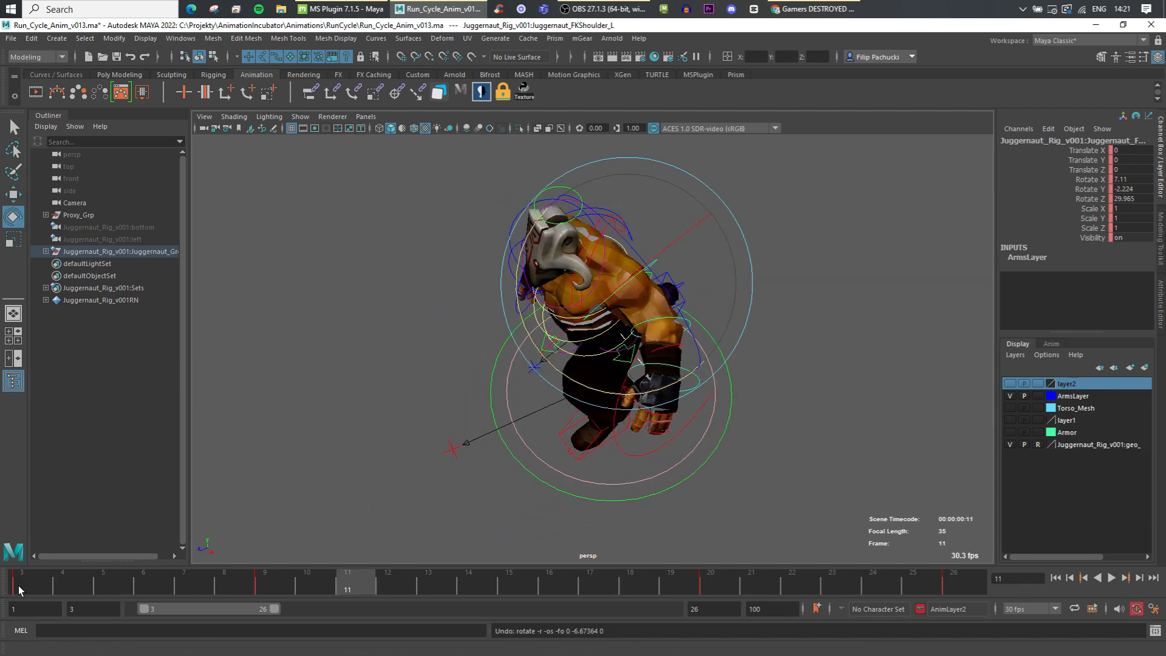
left_click_drag(529, 334, 619, 395, "alt")
left_click_drag(21, 575, 137, 562)
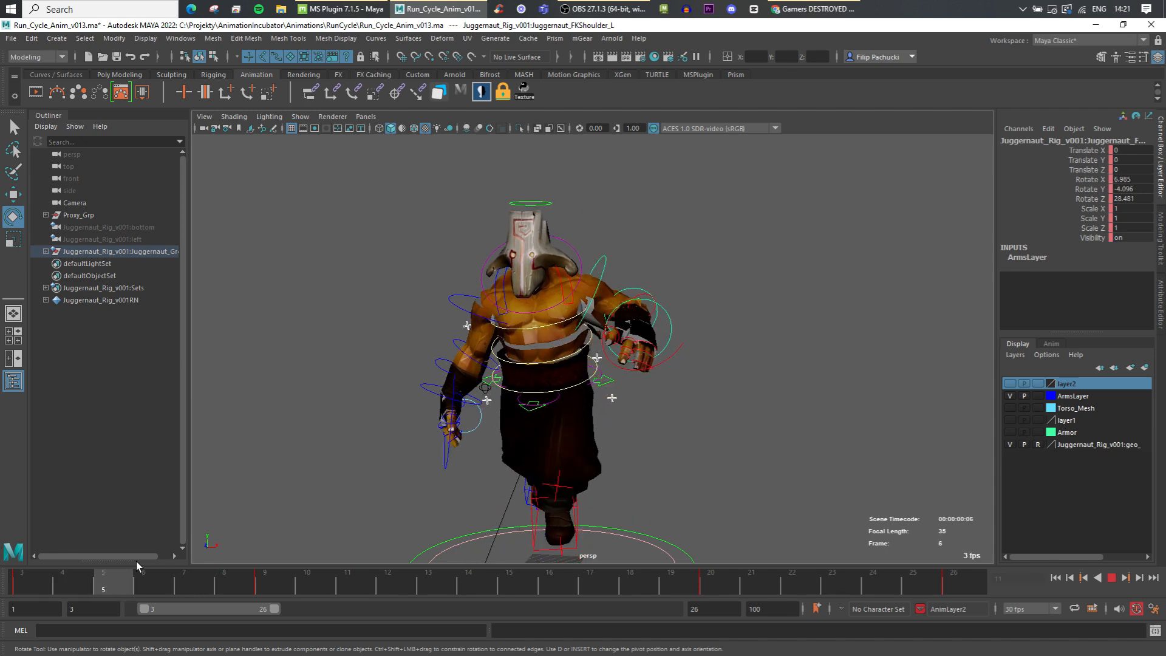
key("Escape")
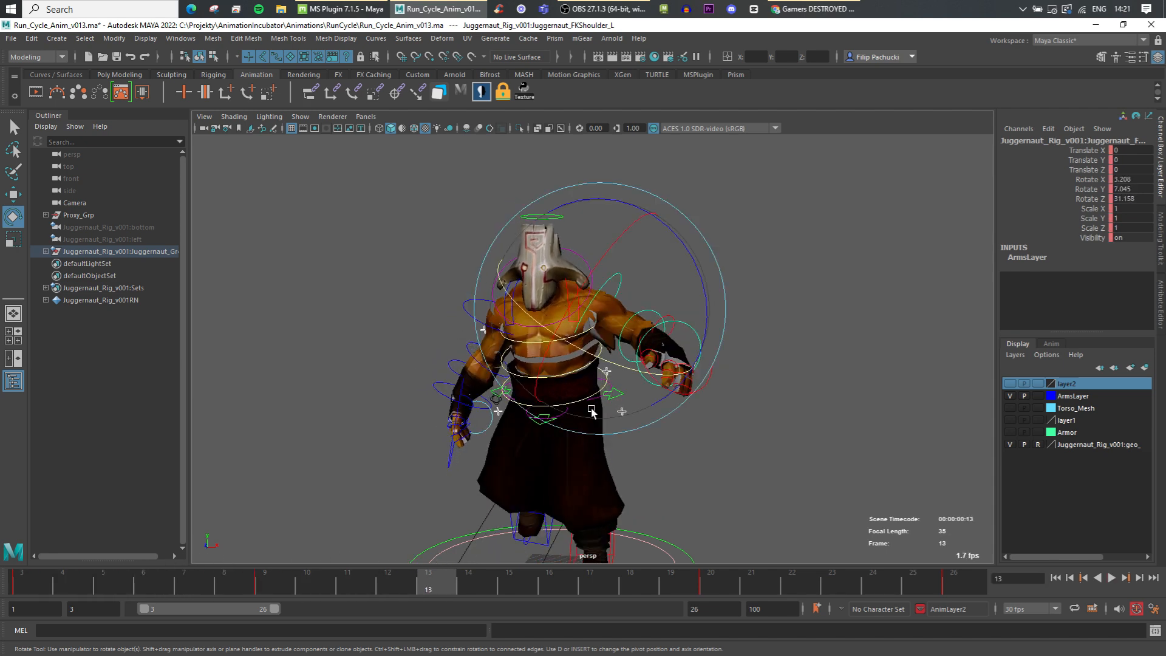
left_click_drag(592, 412, 618, 351, "alt")
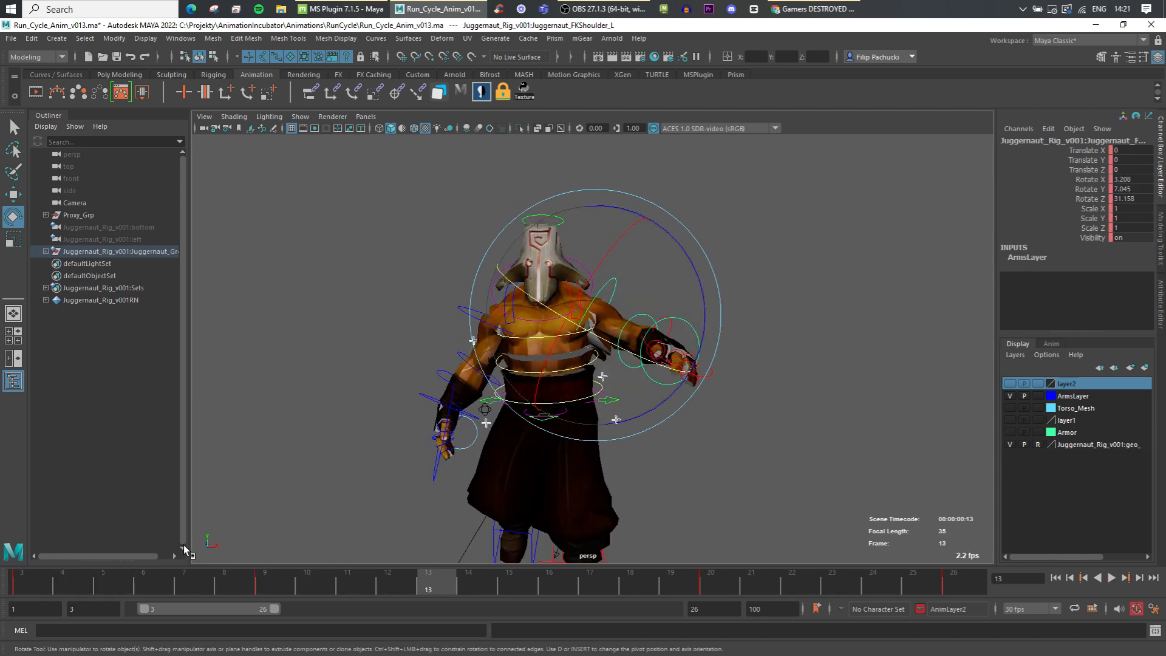
left_click_drag(22, 580, 260, 592)
Examine the left shoulder, elbow and wrist pose at frame 9 up close from the side, below and front
left_click_drag(577, 316, 660, 440, "alt")
scroll(659, 441, "up", 3)
key("w")
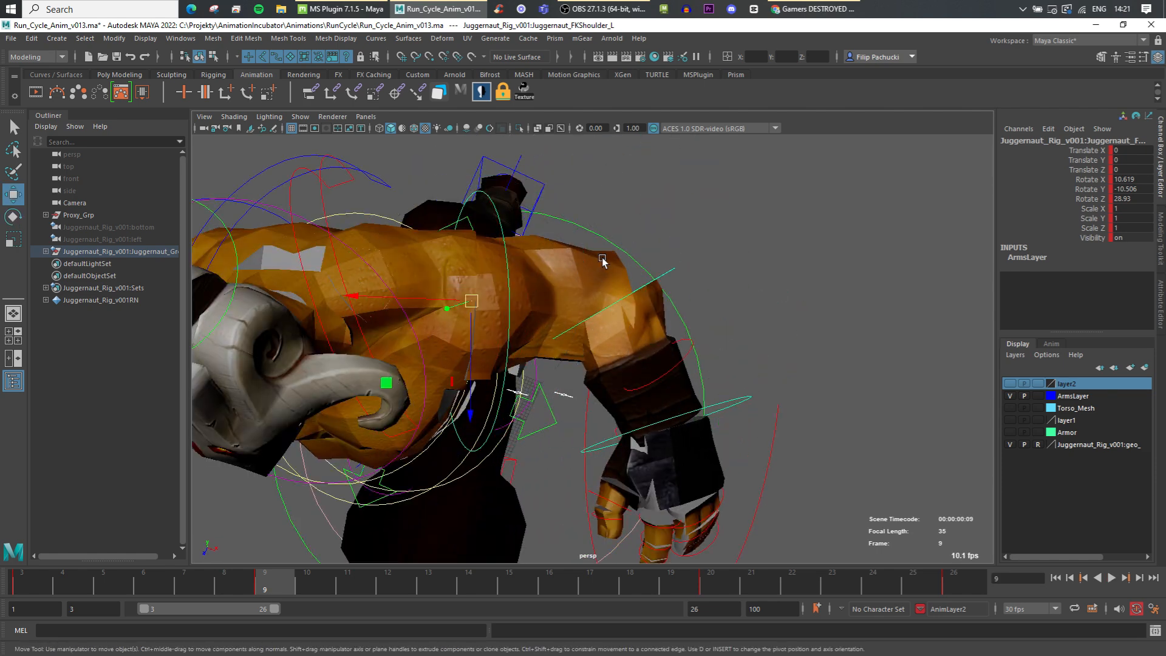
left_click_drag(425, 292, 709, 373, "alt")
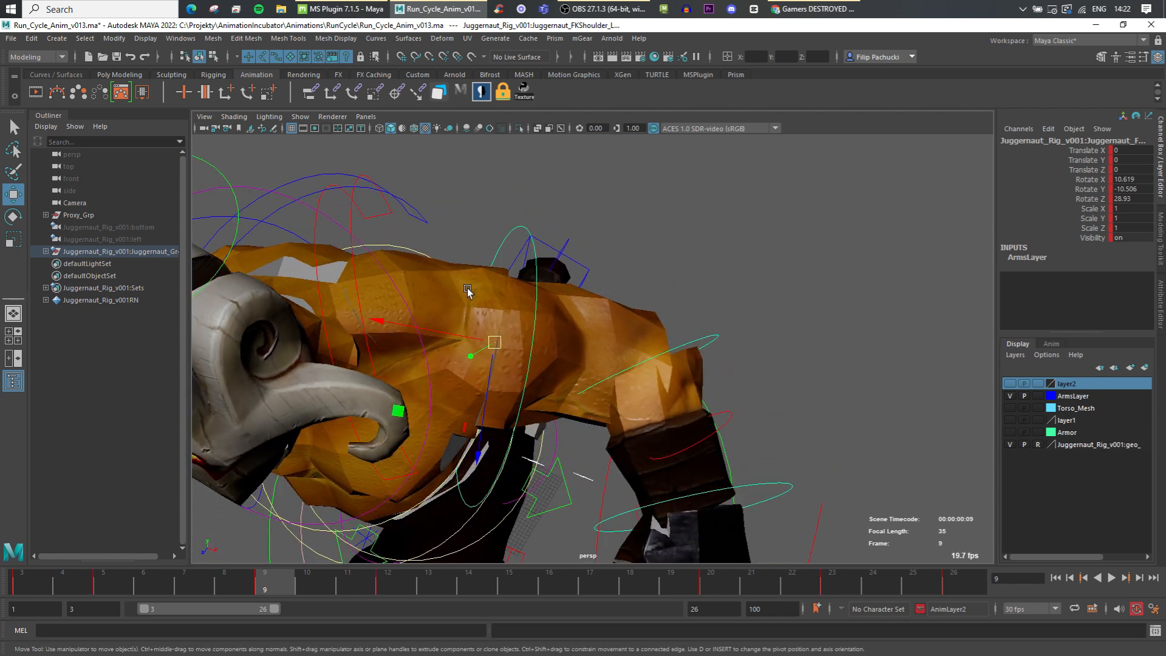
left_click_drag(506, 316, 646, 333, "alt")
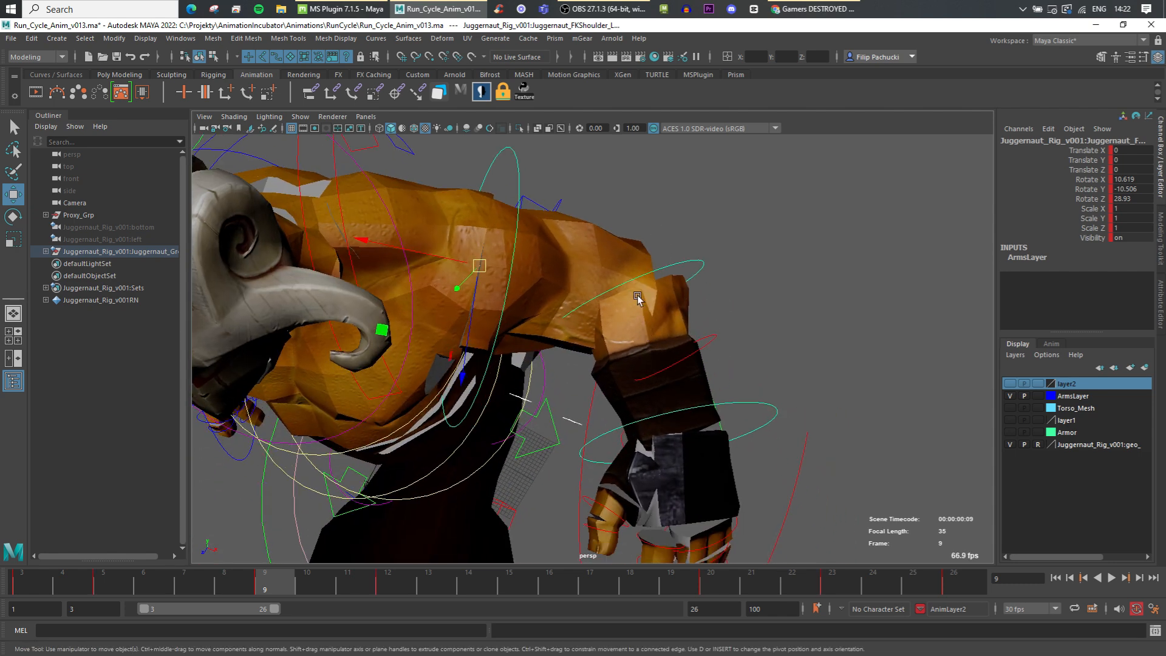
left_click_drag(701, 417, 692, 303, "alt")
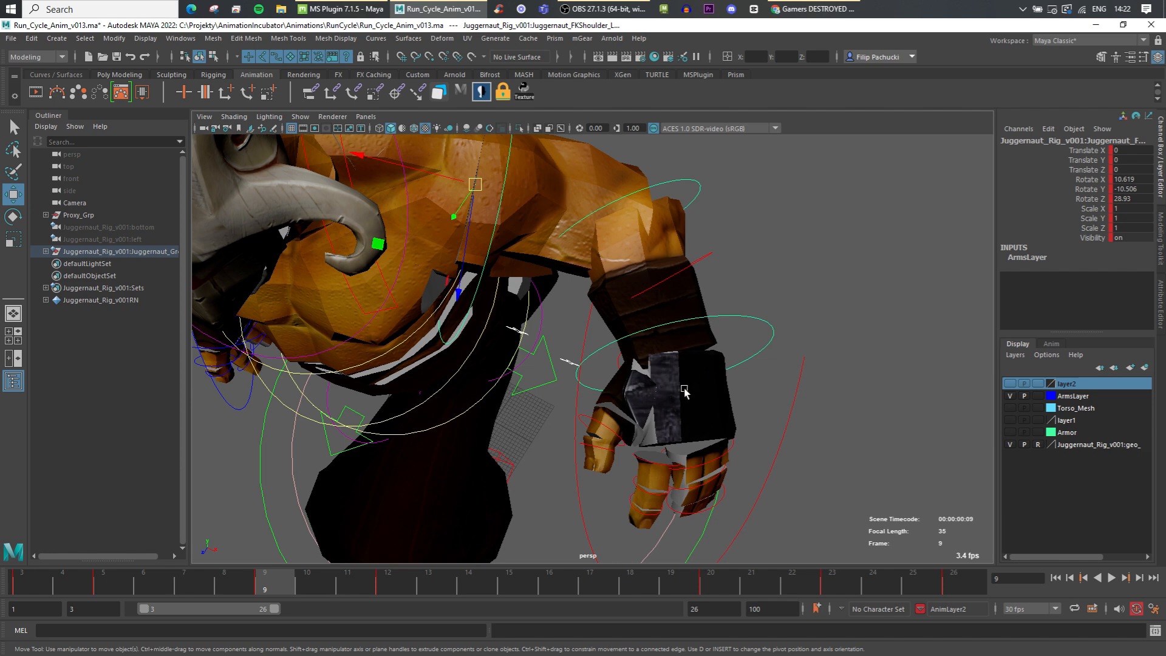
scroll(614, 352, "down", 5)
left_click_drag(635, 406, 609, 323, "alt")
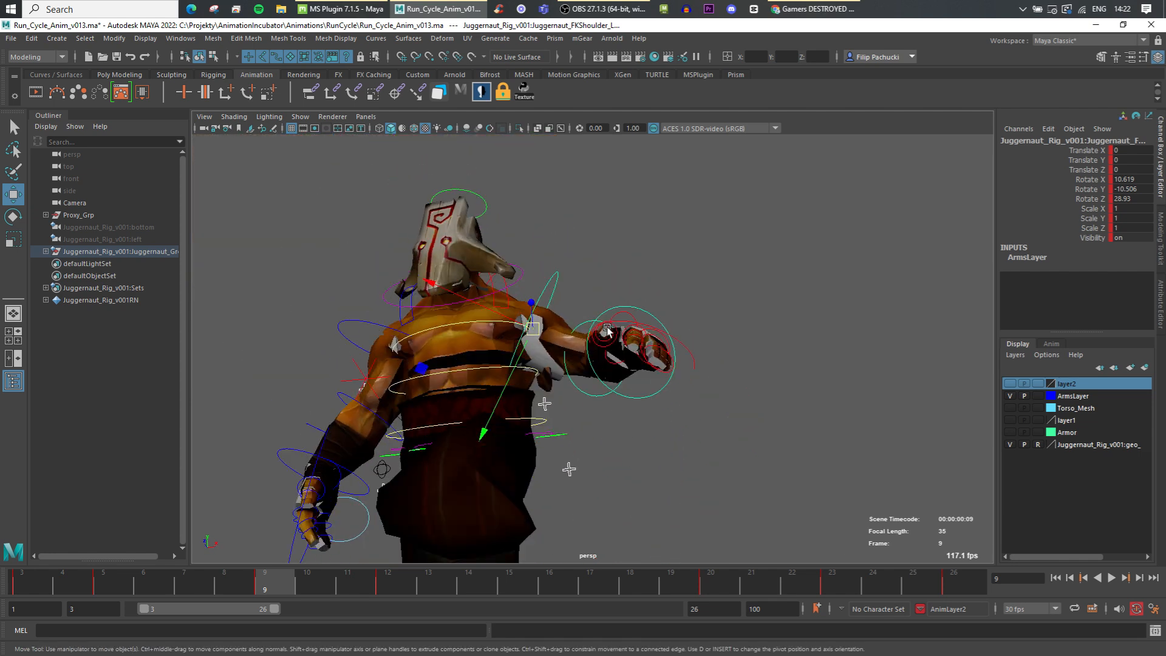
scroll(607, 325, "down", 1)
middle_click_drag(589, 335, 596, 375, "alt")
scroll(595, 331, "up", 3)
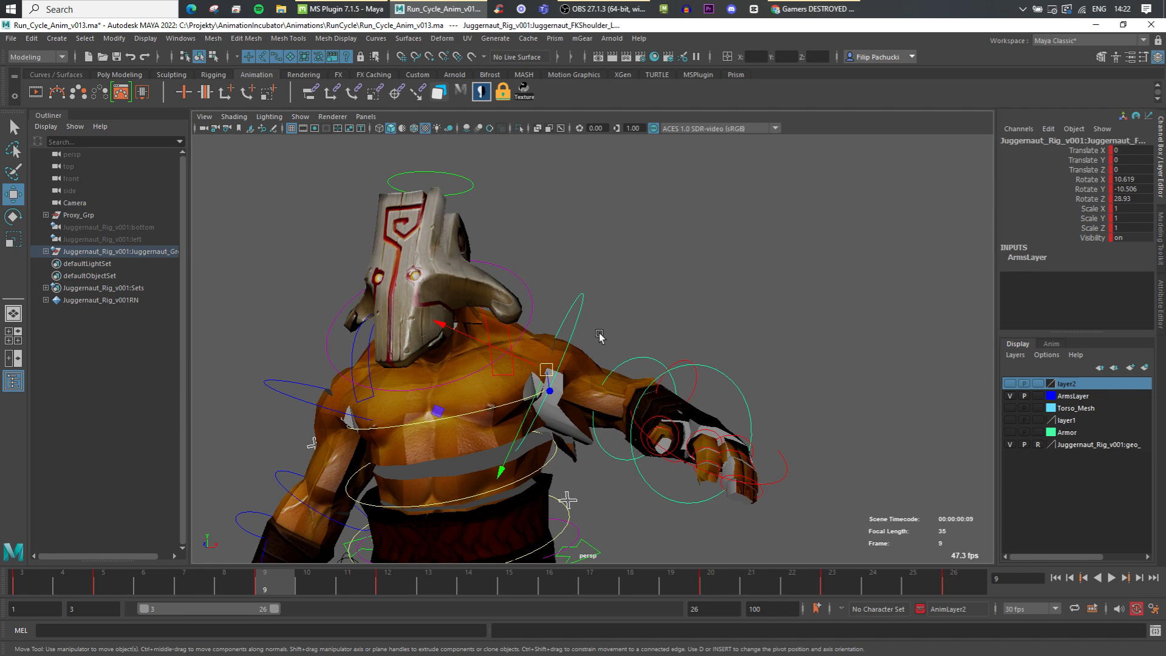
Rotate the left shoulder at frame 23 to X 25.614, Y 20.735, Z 5.329 and check the pose from the side
left_click_drag(644, 361, 649, 363)
left_click(626, 328)
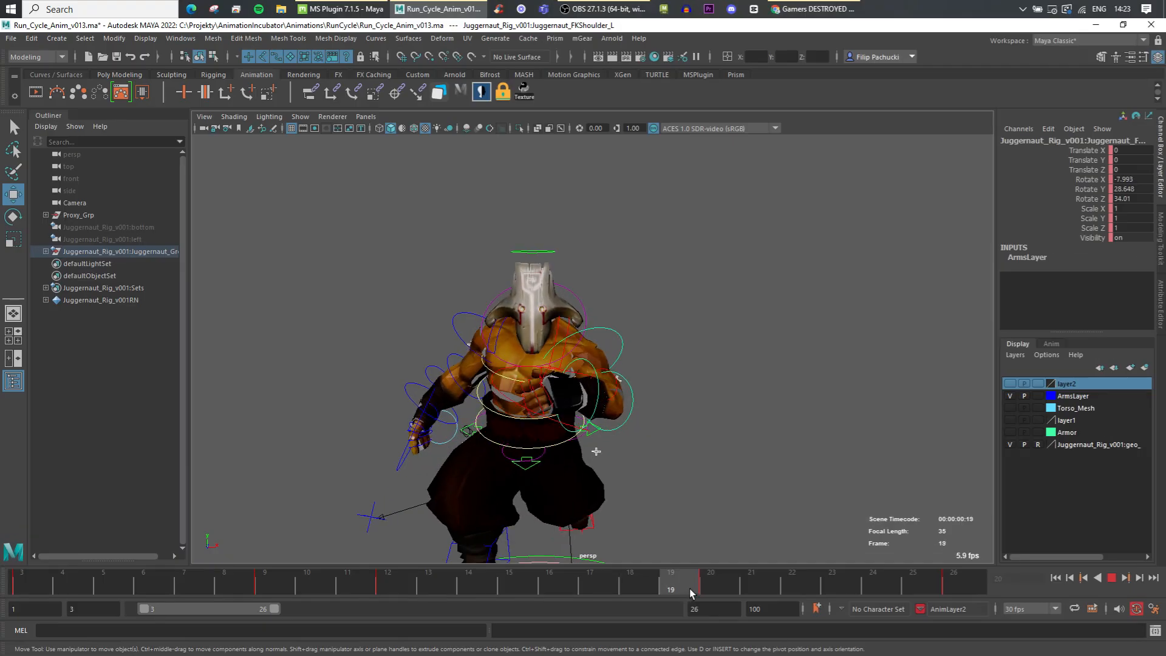
scroll(704, 437, "up", 5)
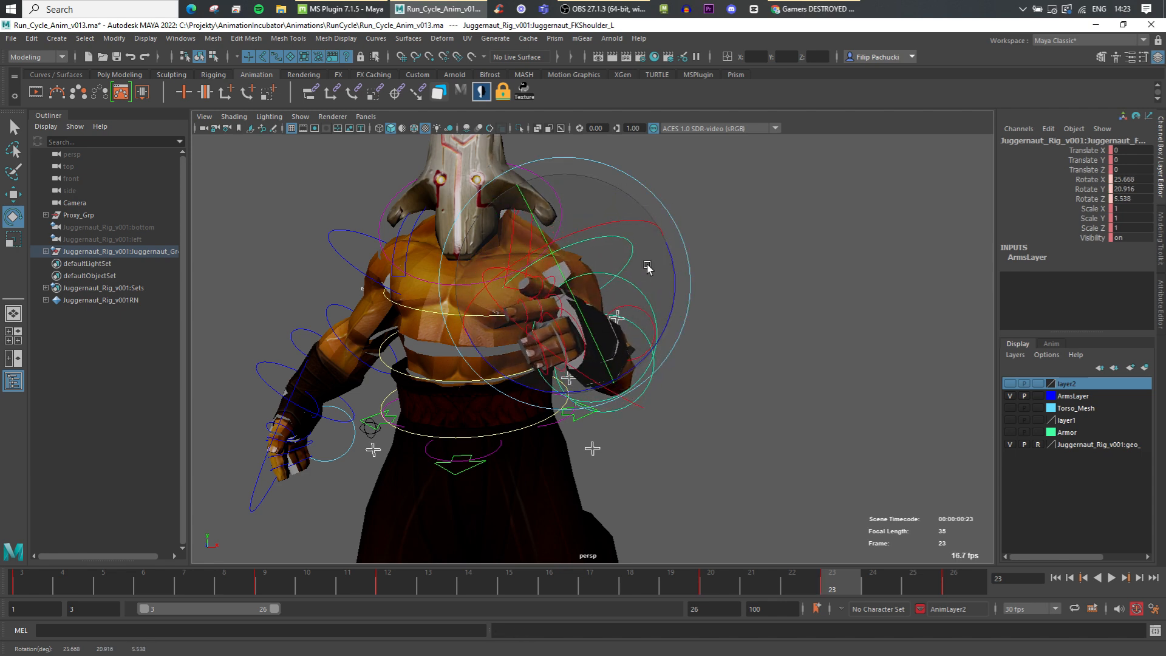
left_click_drag(647, 267, 581, 353, "alt")
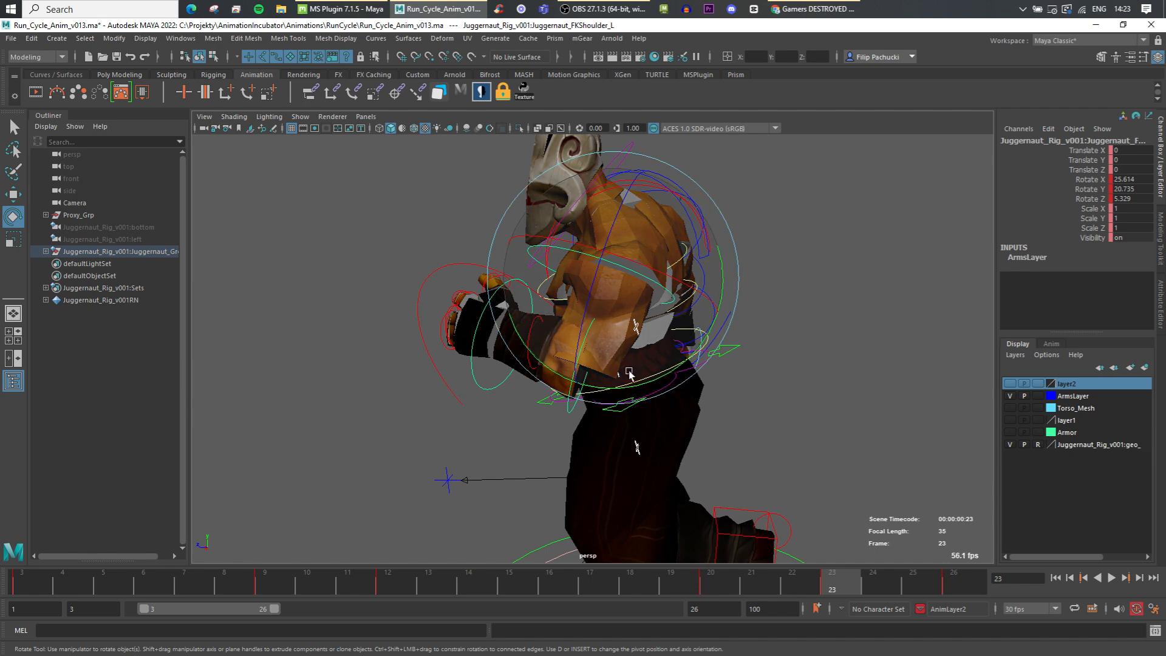
left_click_drag(581, 376, 603, 373, "alt")
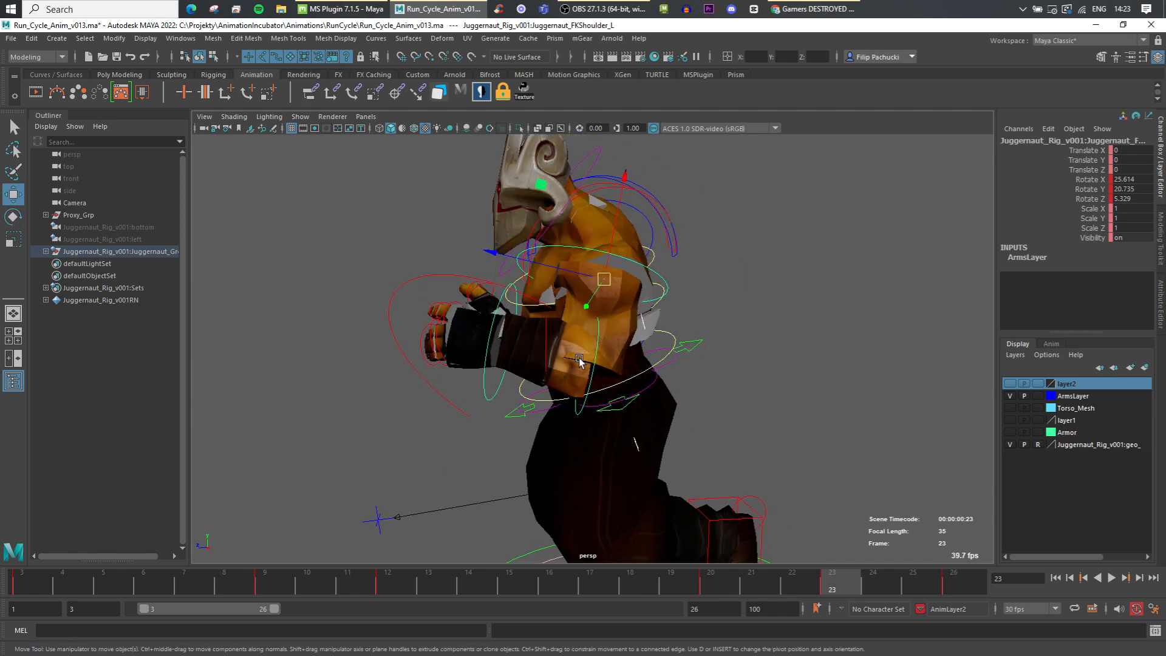
left_click_drag(612, 417, 495, 344, "alt")
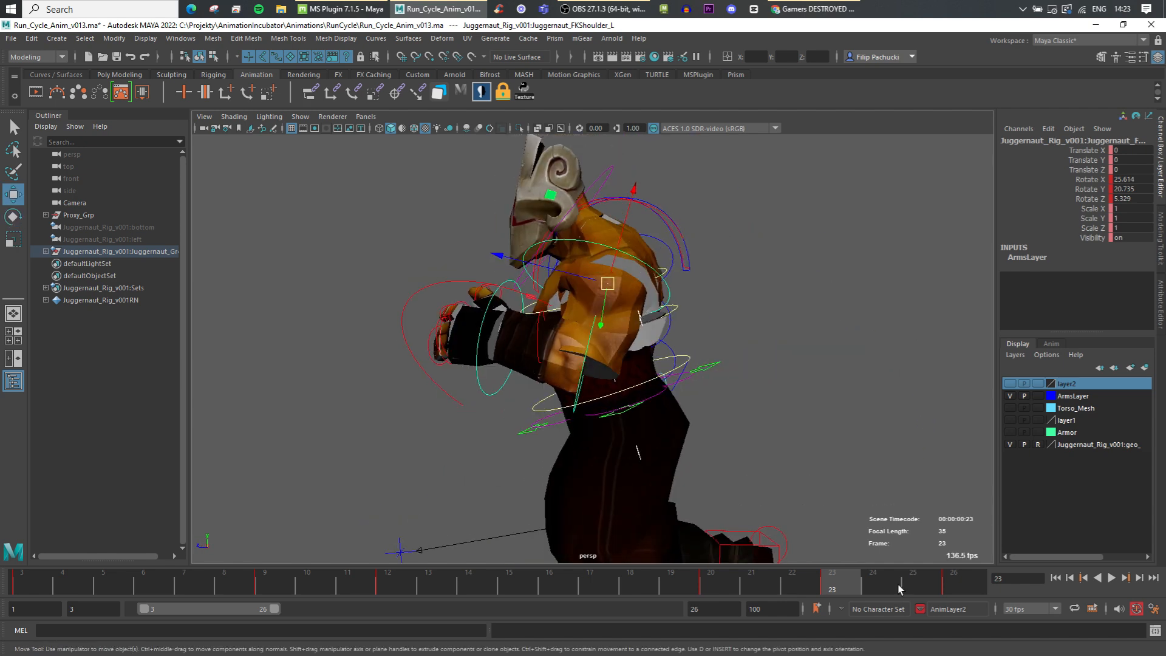
Rotate the left shoulder at frame 26 to X 24.928, Y 12.645, Z -2.963 and key the pose
left_click_drag(672, 582, 953, 584)
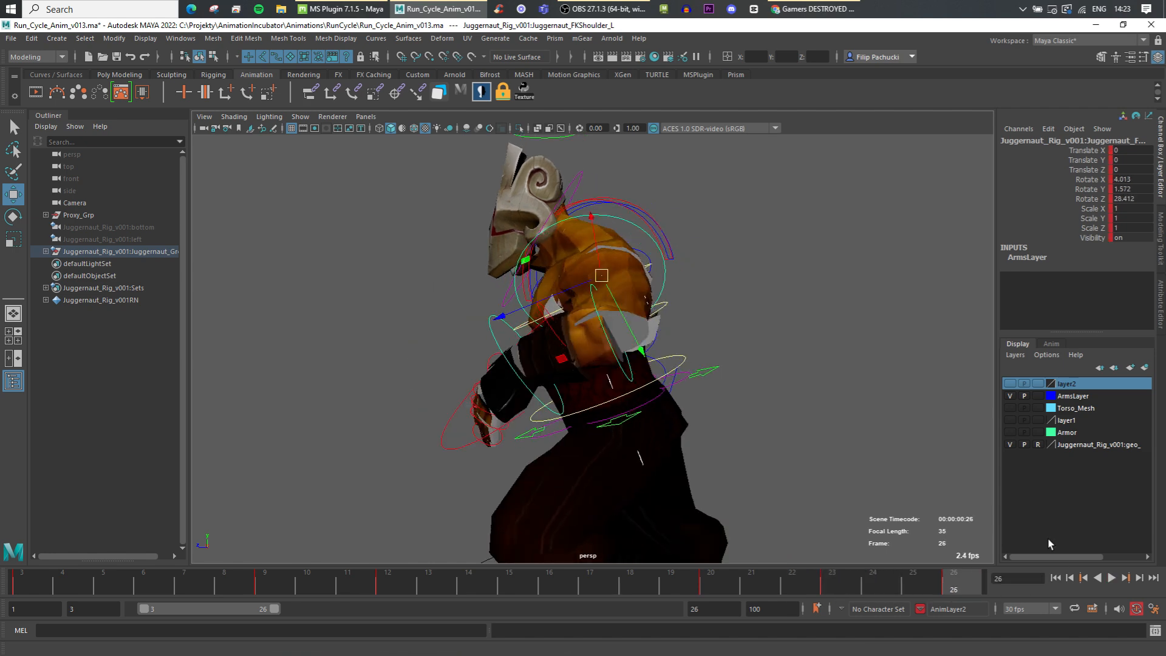
left_click_drag(666, 191, 617, 311)
left_click_drag(617, 328, 754, 347, "alt")
key("s")
Copy the shoulder's frame 26 key and paste it at frame 3 so the loop ends match
right_click(951, 584)
left_click(988, 366)
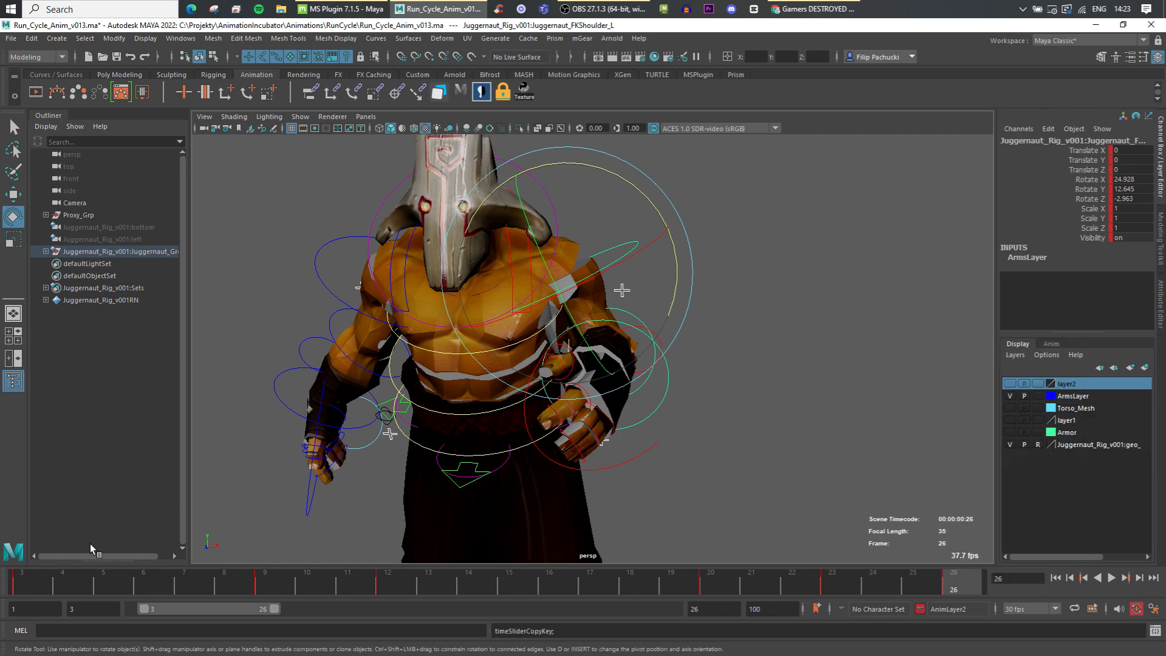
left_click(27, 582)
right_click(29, 582)
mouse_move(139, 383)
left_click(183, 379)
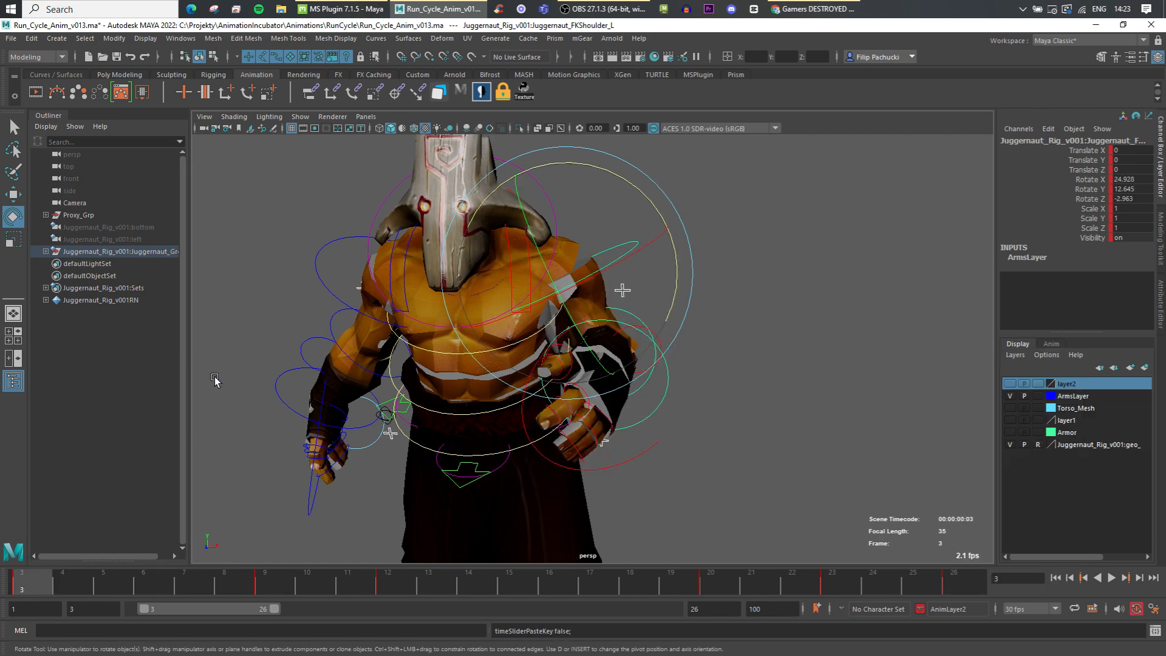
Play the loop, rotate the left shoulder farther at frame 12, and scrub through the swing including frame 9
left_click(1115, 580)
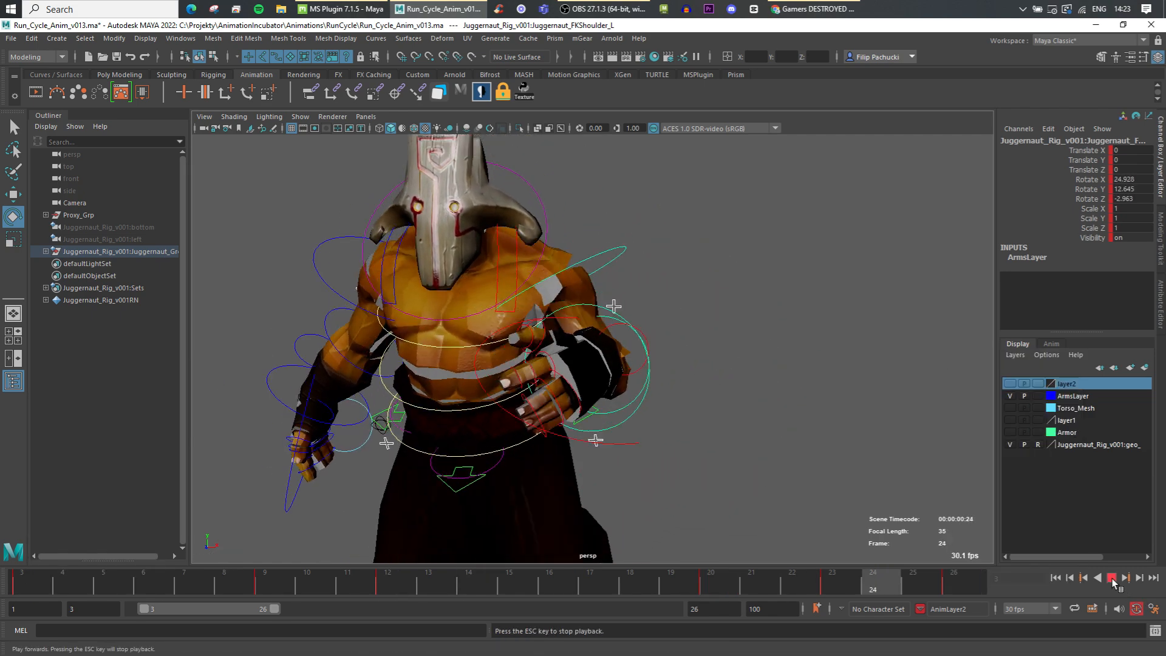
left_click_drag(31, 588, 392, 590)
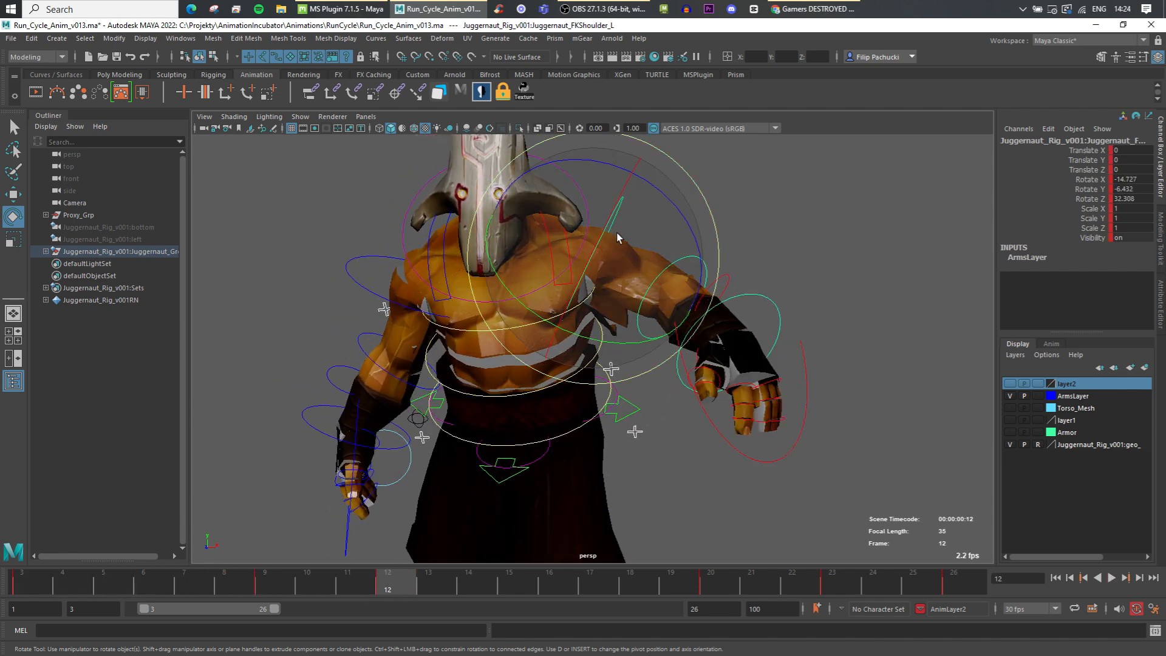
left_click_drag(617, 237, 648, 233)
left_click(272, 586)
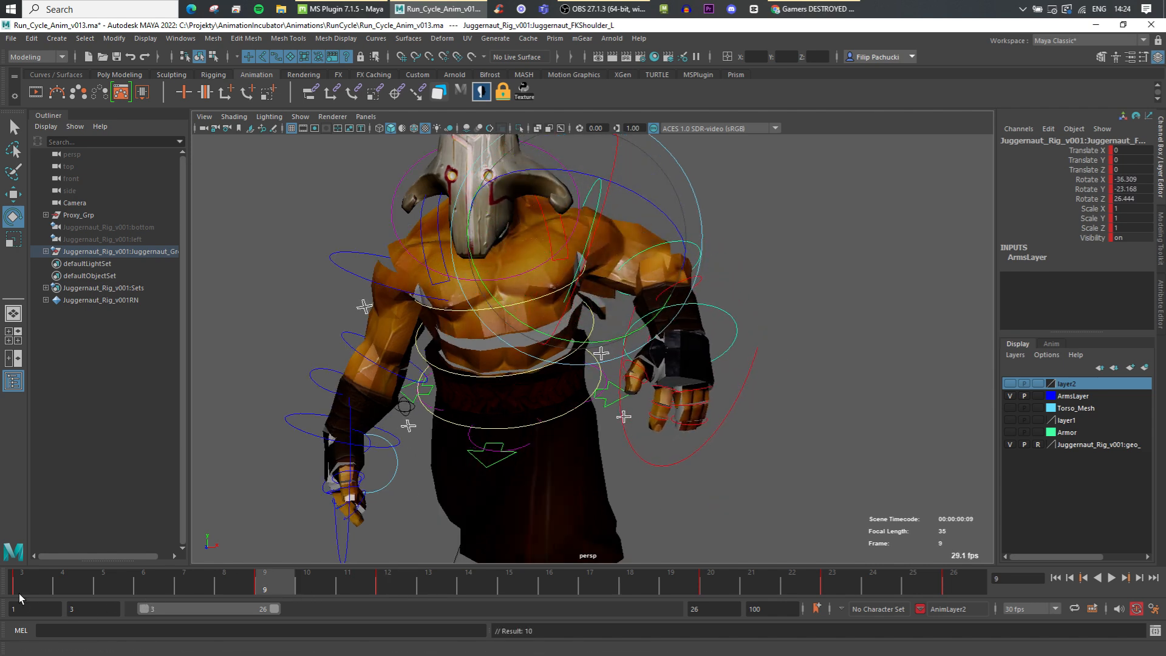
left_click_drag(19, 593, 553, 570)
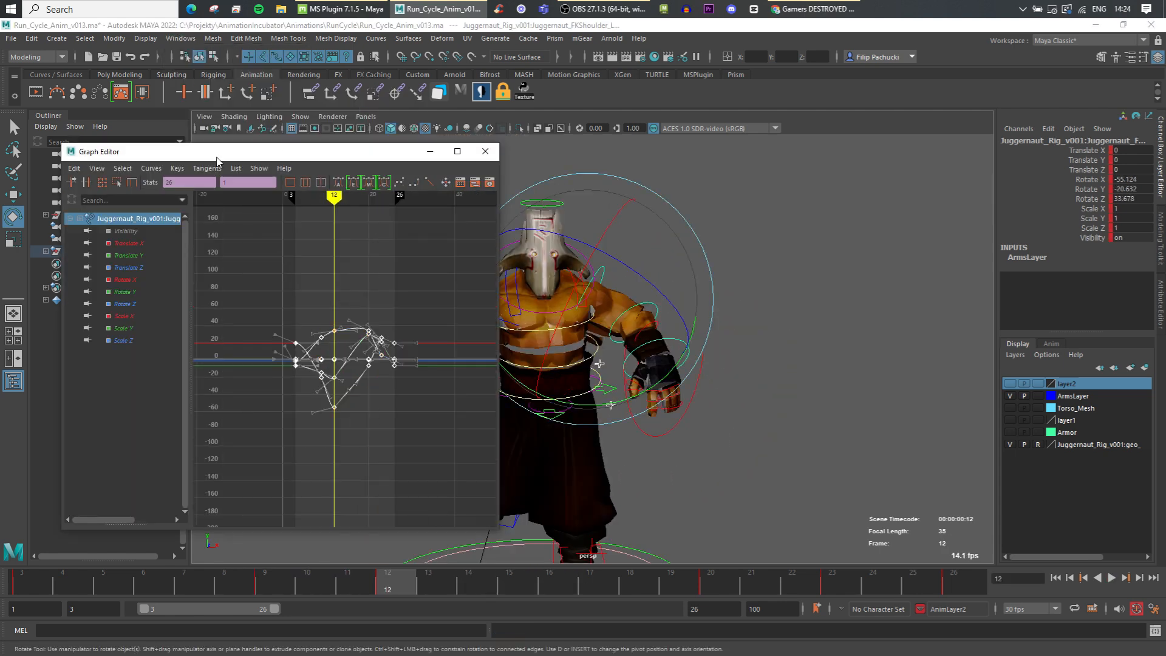
Set the shoulder curves' post infinity to cycle and raise the Rotate X key at frame 12 to -26.492
left_click(151, 168)
left_click(303, 225)
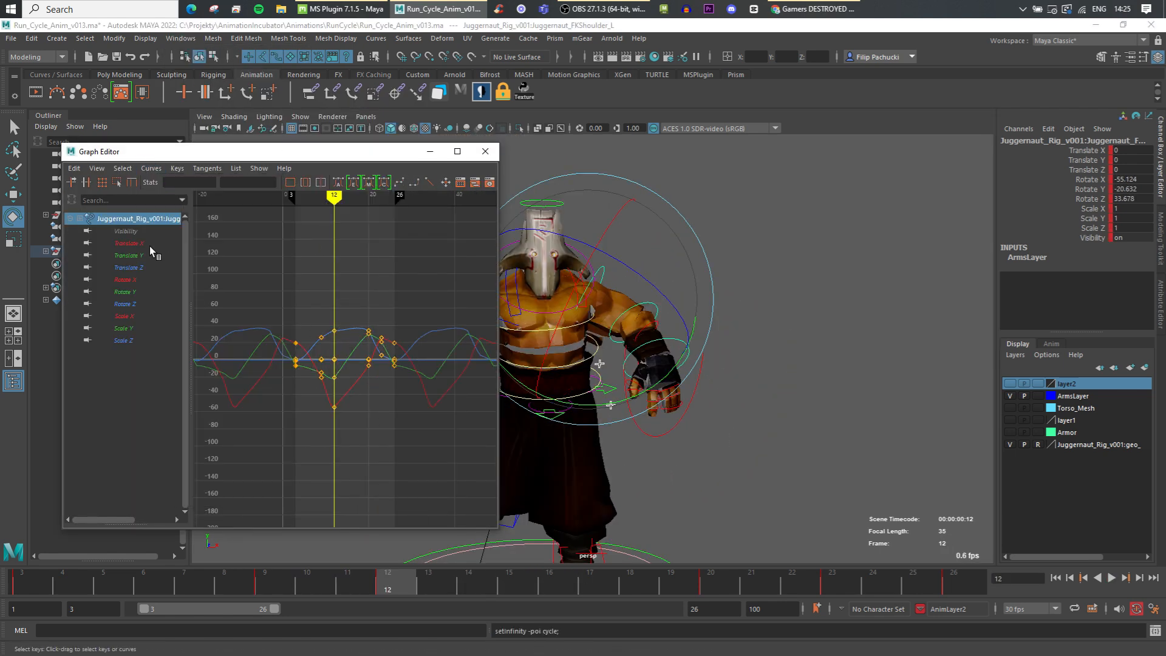
left_click(125, 279)
left_click_drag(302, 394, 335, 439, "shift")
middle_click_drag(377, 325, 377, 286)
scroll(317, 292, "up", 5)
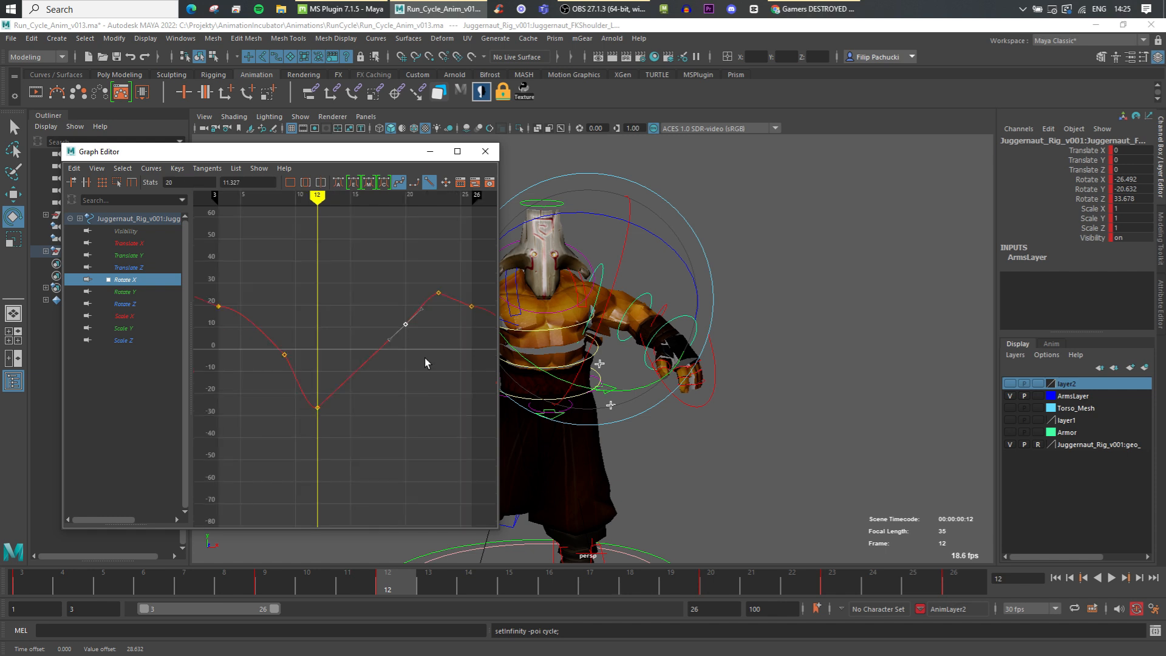
Set the shoulder's Rotate X key at frame 12 to -15.754 and reshape the neighbouring keys into a smooth wave
middle_click_drag(426, 361, 342, 383, "alt")
middle_click_drag(321, 345, 320, 324)
left_click_drag(397, 321, 414, 332)
middle_click_drag(413, 332, 414, 354)
middle_click_drag(243, 327, 412, 367, "alt")
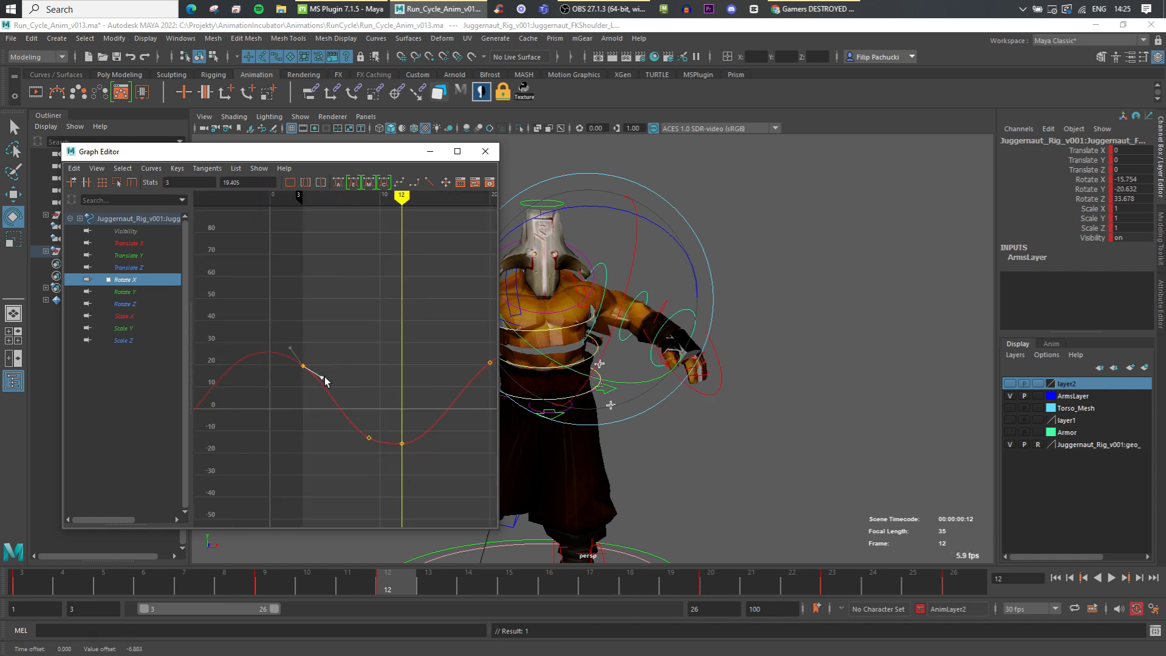
Smooth the shoulder's Rotate Y and Rotate Z curves and play back the arm swing
left_click(124, 291)
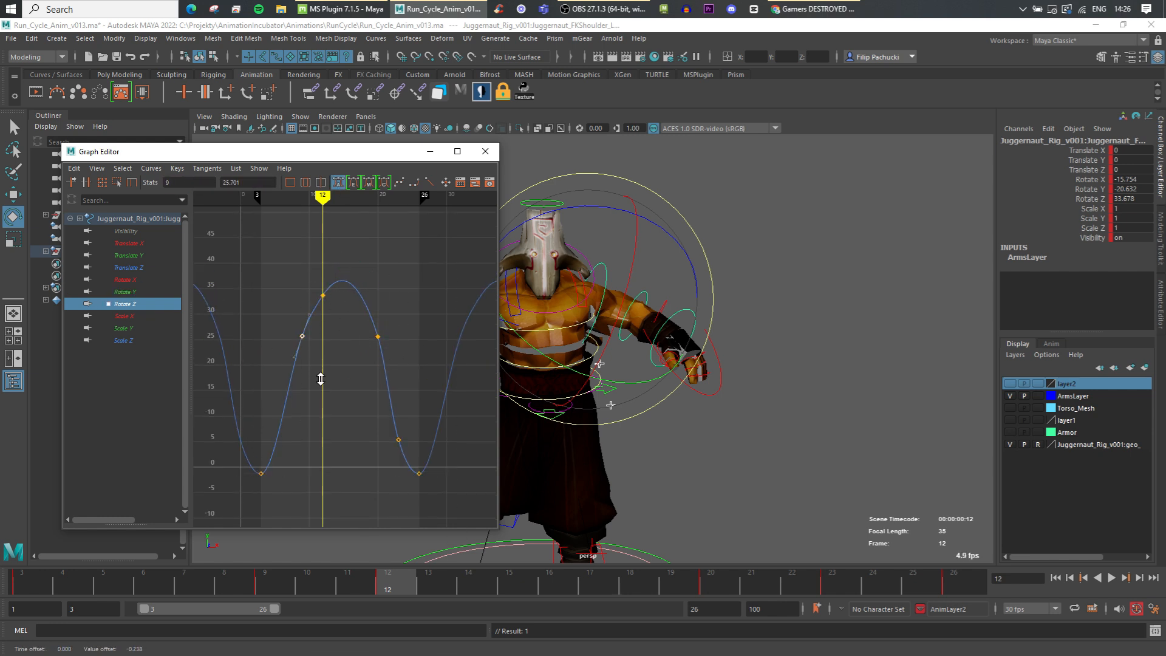
left_click(1111, 577)
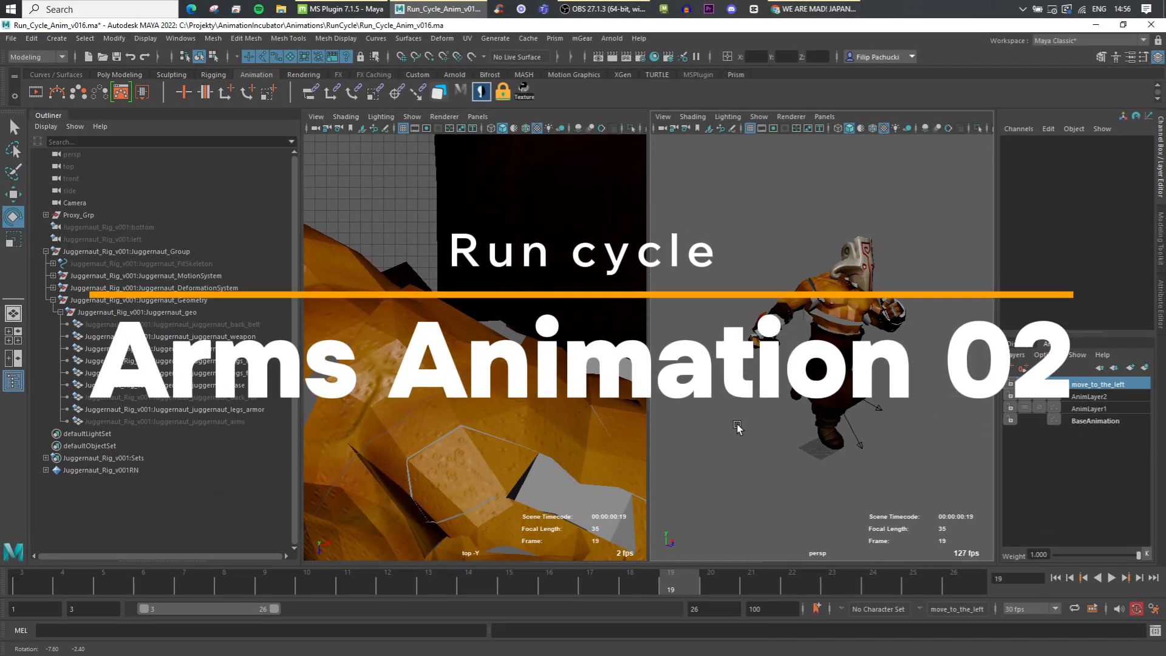
Play back the full run cycle in the Run_Cycle_Anim_v016 scene and view it from the front
mouse_move(737, 427)
left_mouse_down("alt")
mouse_move(880, 437)
mouse_move(749, 431)
left_mouse_up("alt")
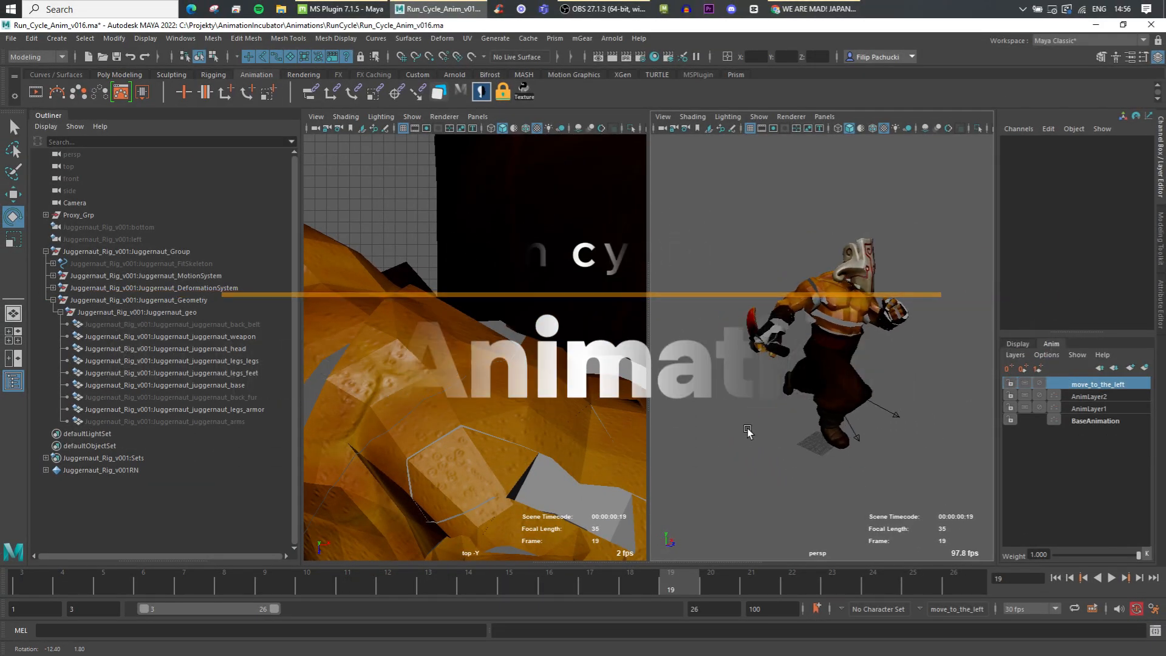
left_click(1111, 577)
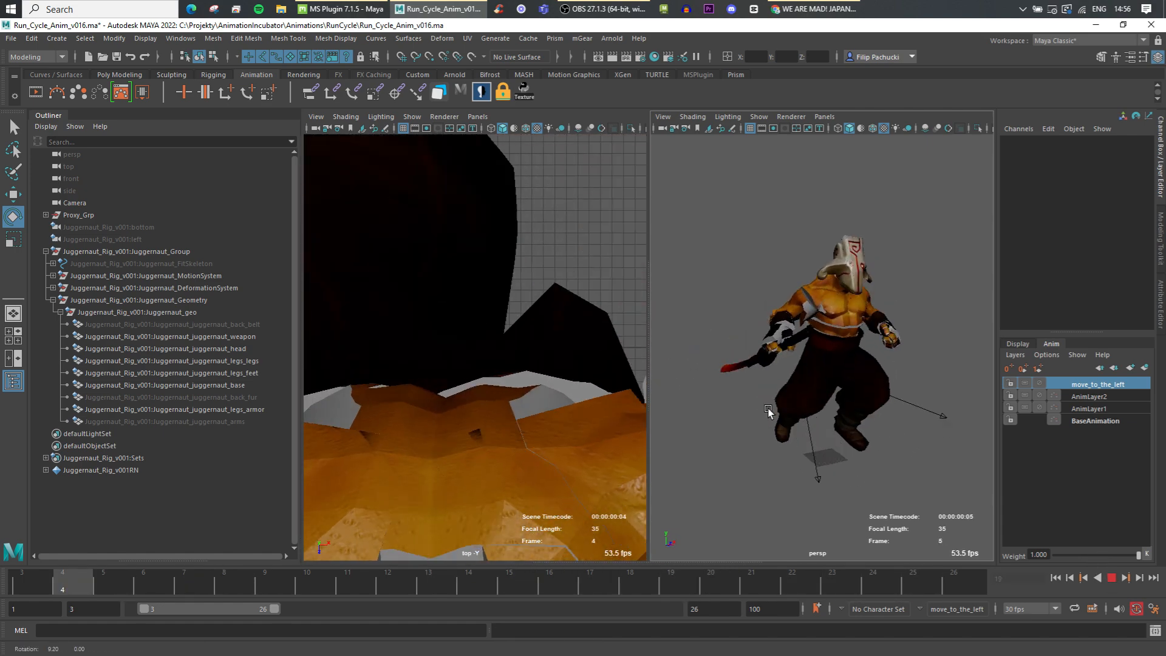
left_click(1117, 577)
key("alt+v")
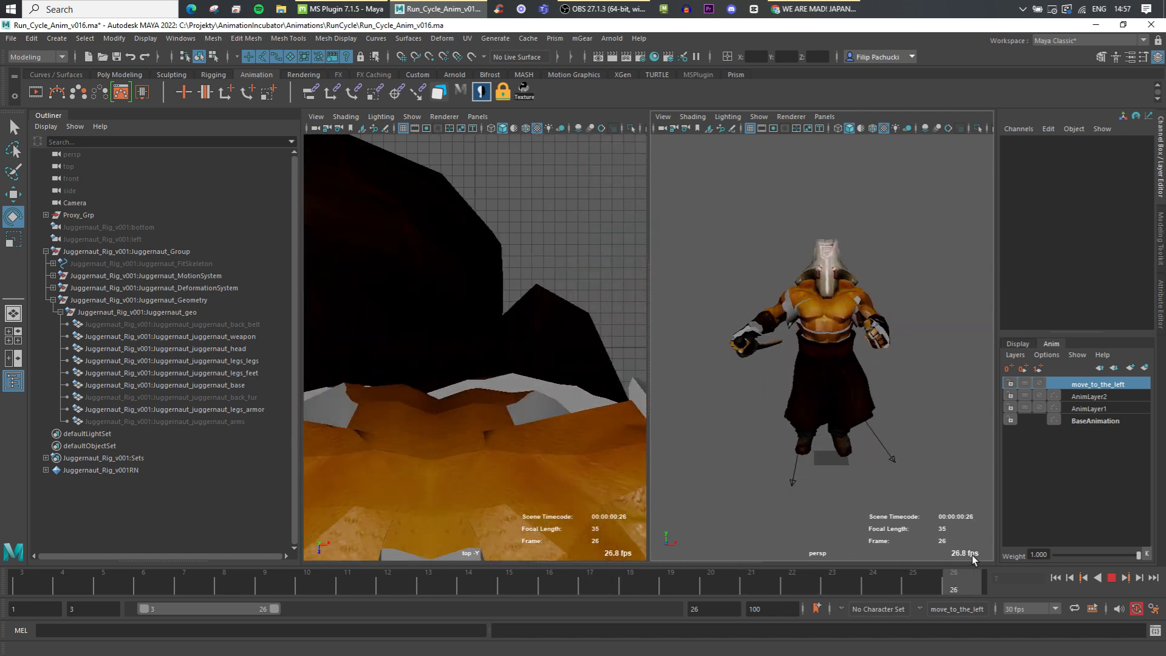
Mute the move_to_the_left animation layer, inspect the frame 20 pose from behind, and unmute the layer to compare
left_click(1040, 383)
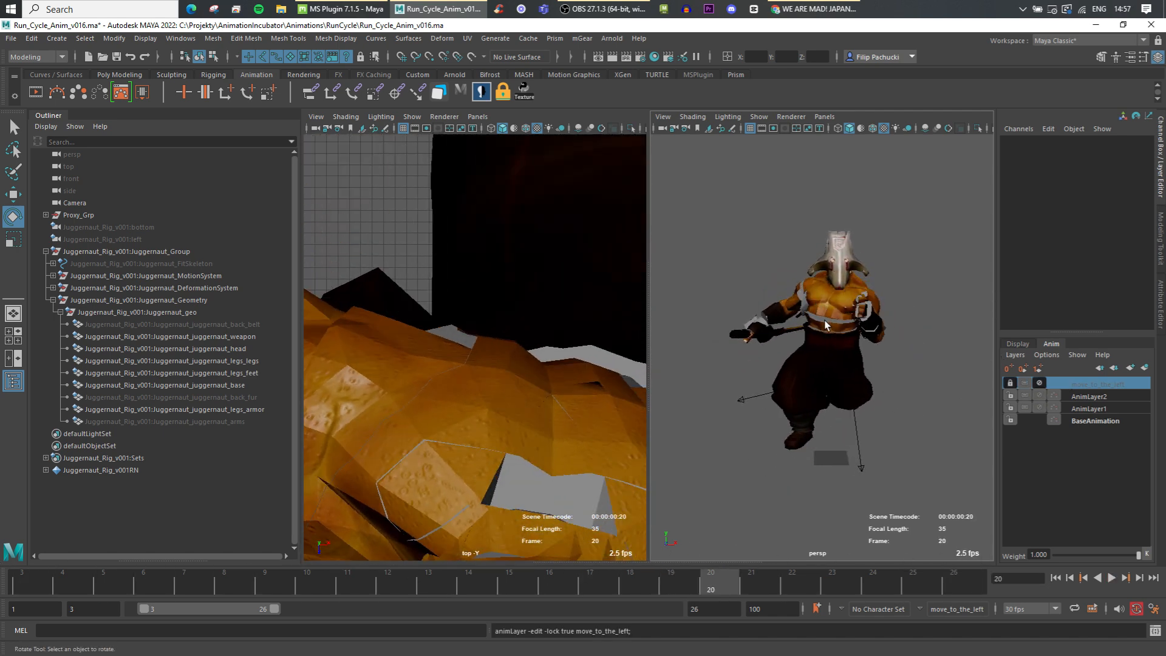
mouse_move(792, 336)
left_mouse_down("alt")
mouse_move(771, 331)
mouse_move(795, 320)
left_mouse_up("alt")
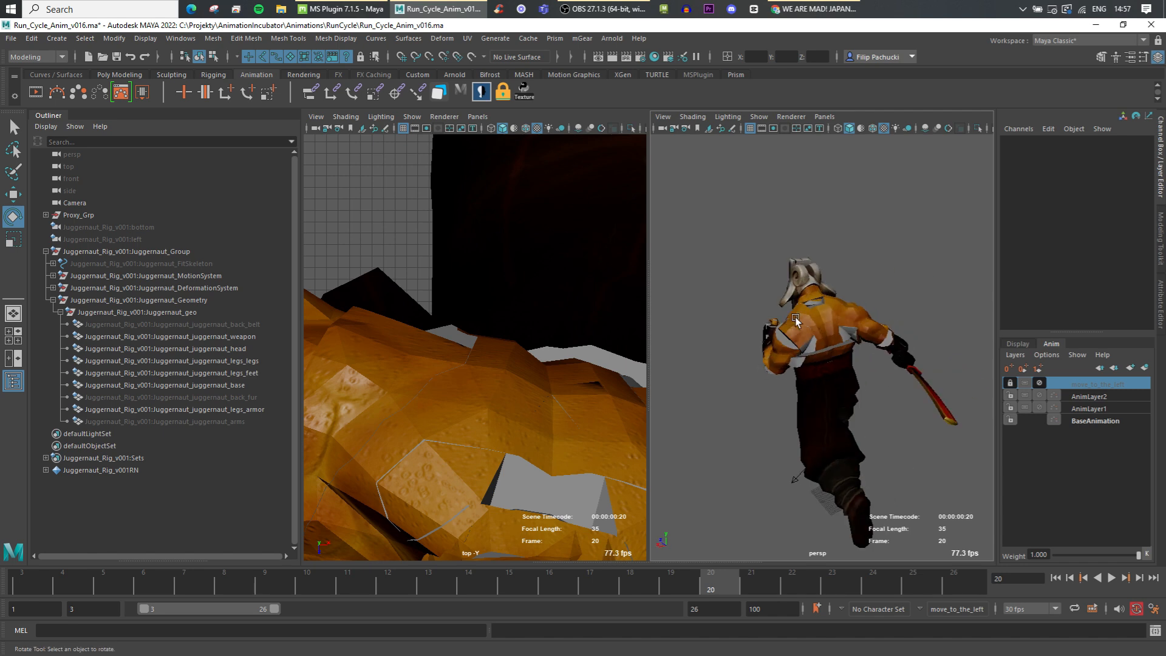
left_click_drag(774, 376, 854, 378, "alt")
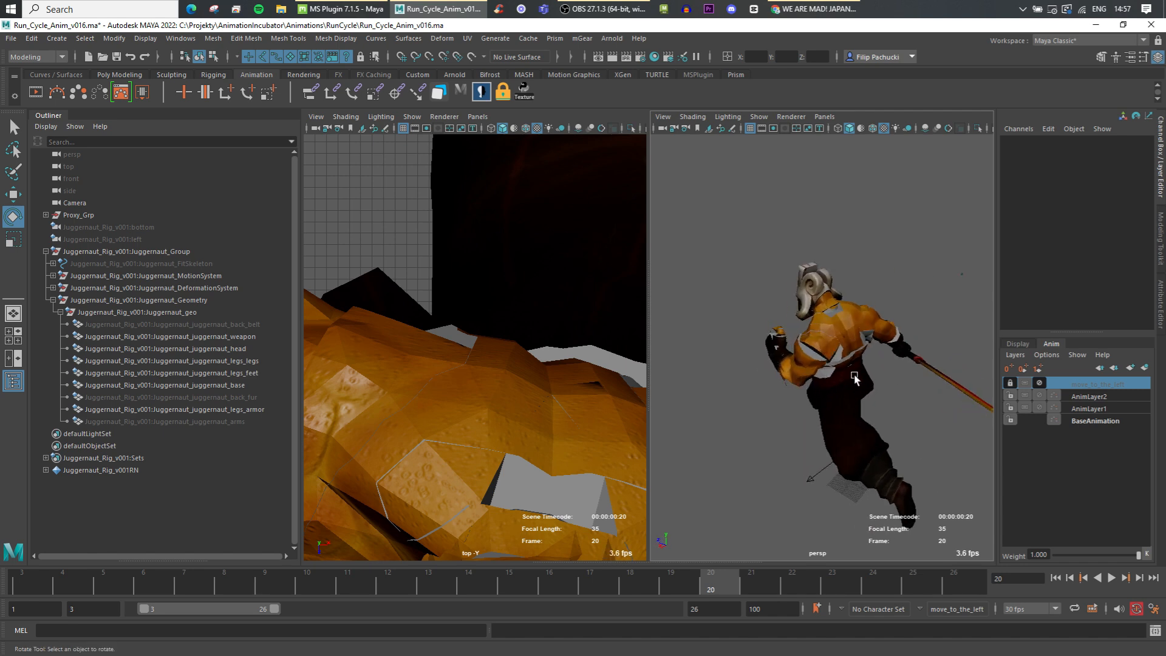
left_click(1040, 383)
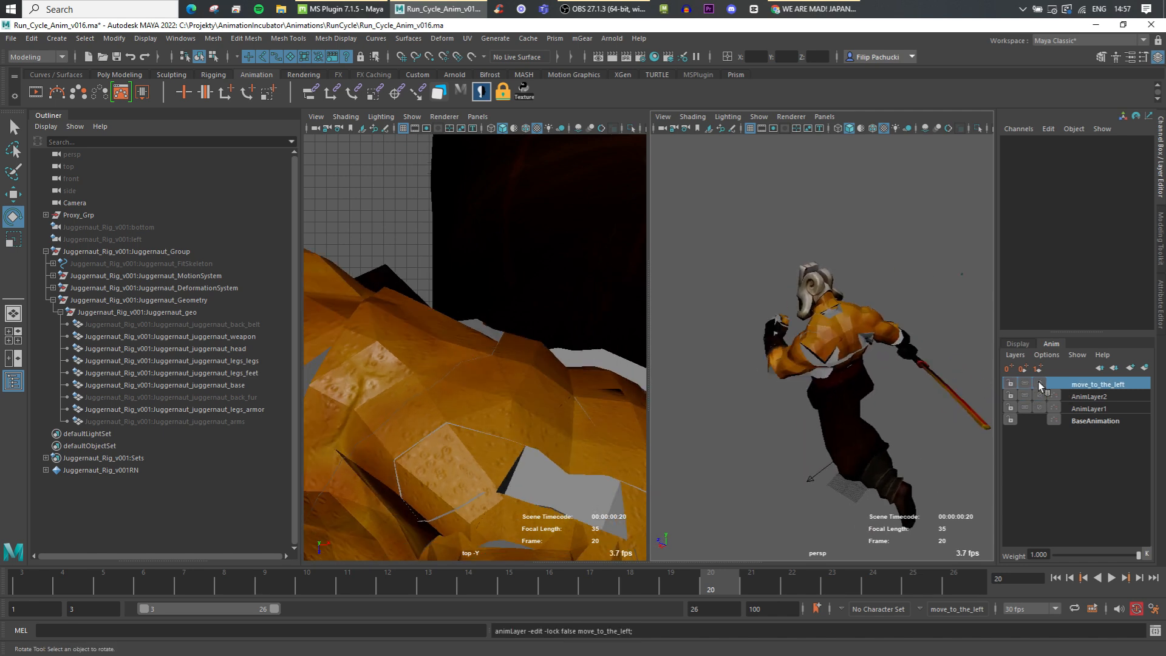
Compare the frame 20 pose with the move_to_the_left layer muted and unmuted, viewing the character from several angles
left_click_drag(884, 363, 791, 346, "alt")
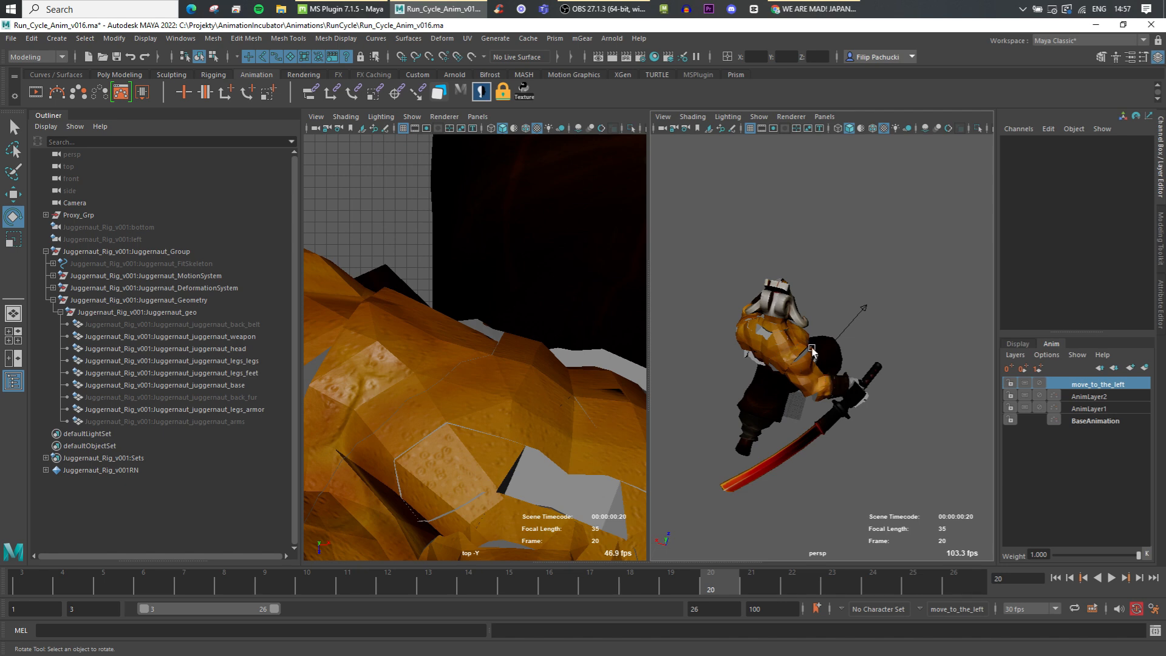
left_click(1038, 384)
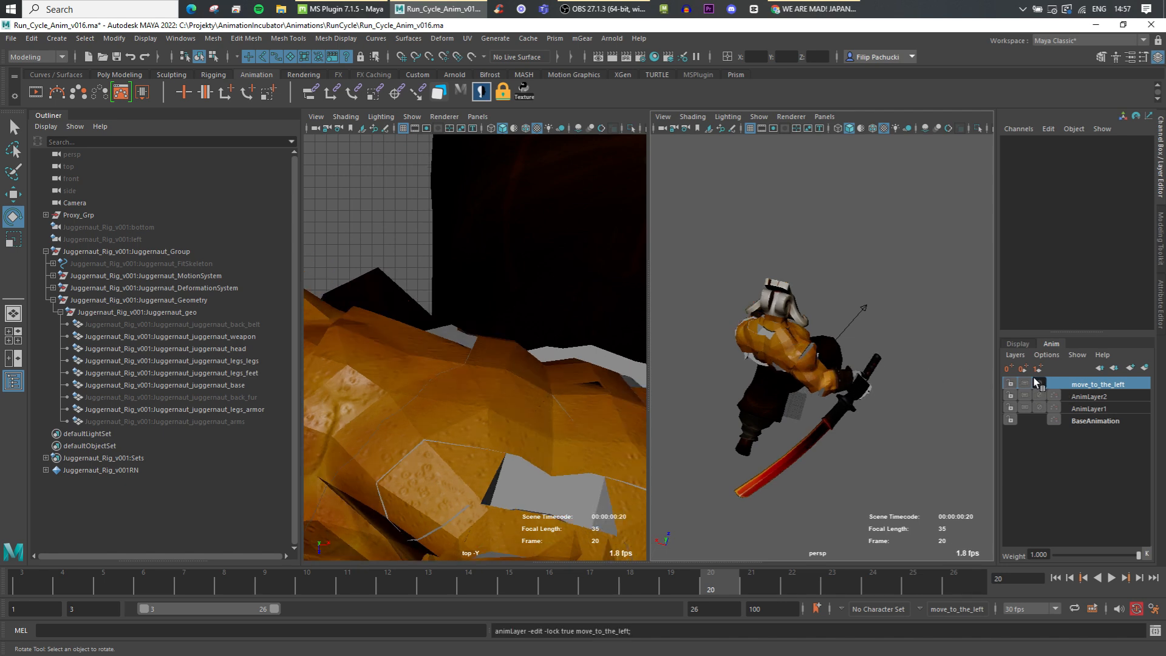
left_click(1037, 383)
left_click_drag(856, 380, 898, 355, "alt")
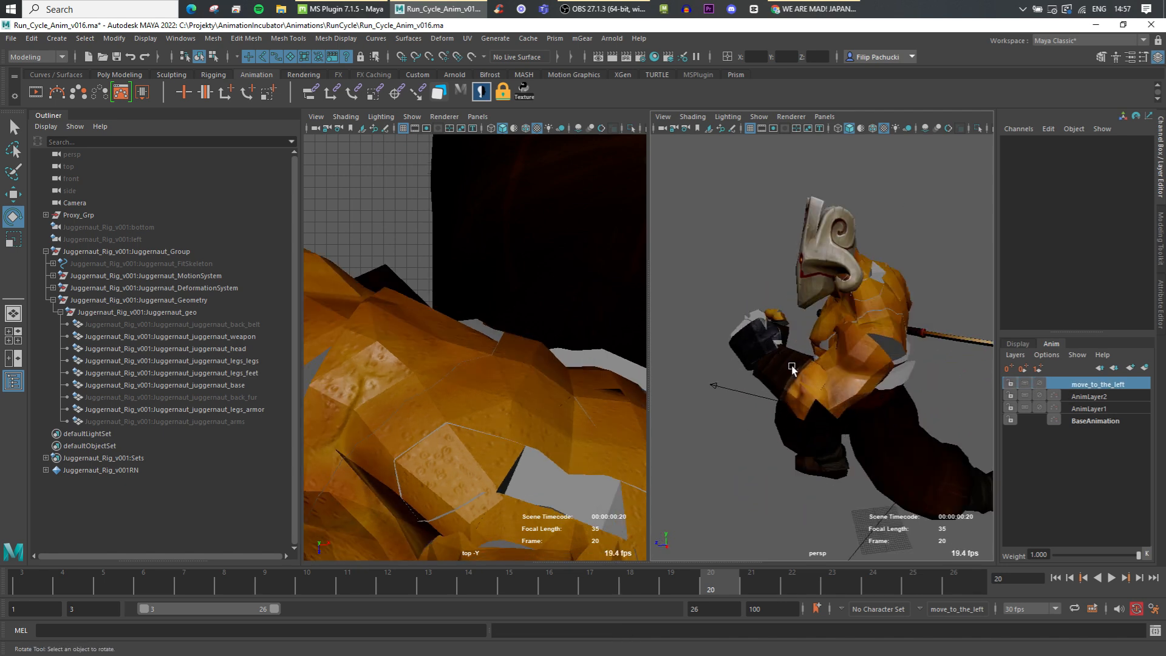
left_click_drag(846, 397, 989, 387, "alt")
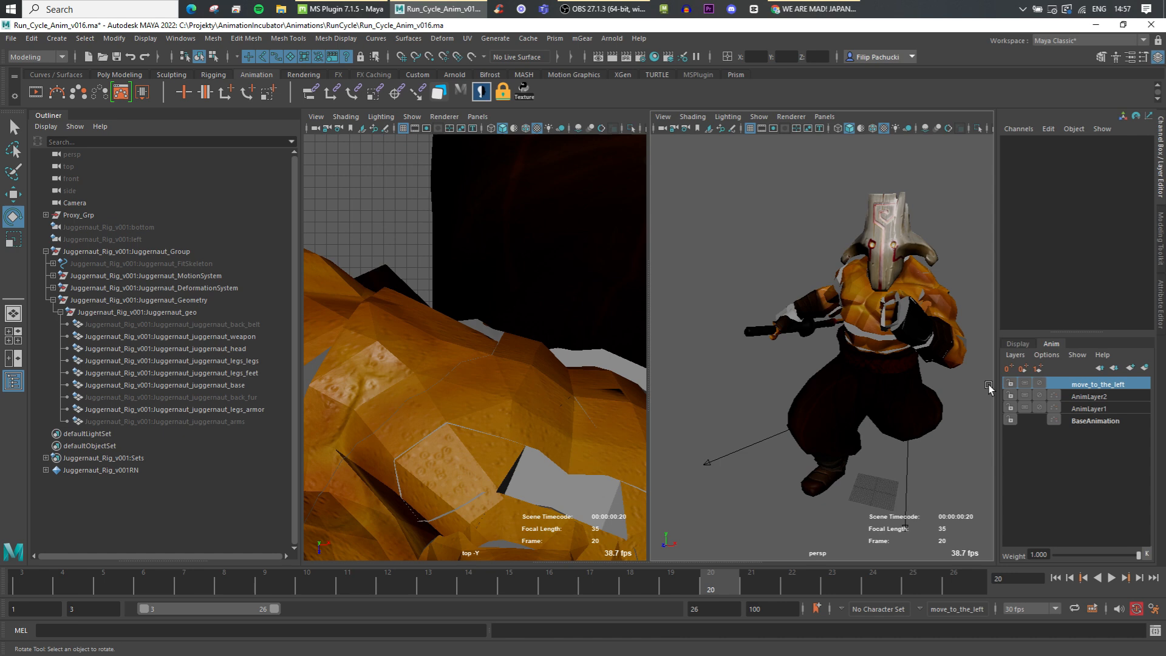
left_click(1038, 384)
left_click(1038, 384)
Maximize the perspective view and play the run cycle, comparing move_to_the_left muted and unmuted from the back and front
scroll(798, 383, "down", 5)
left_click_drag(798, 383, 818, 379, "alt")
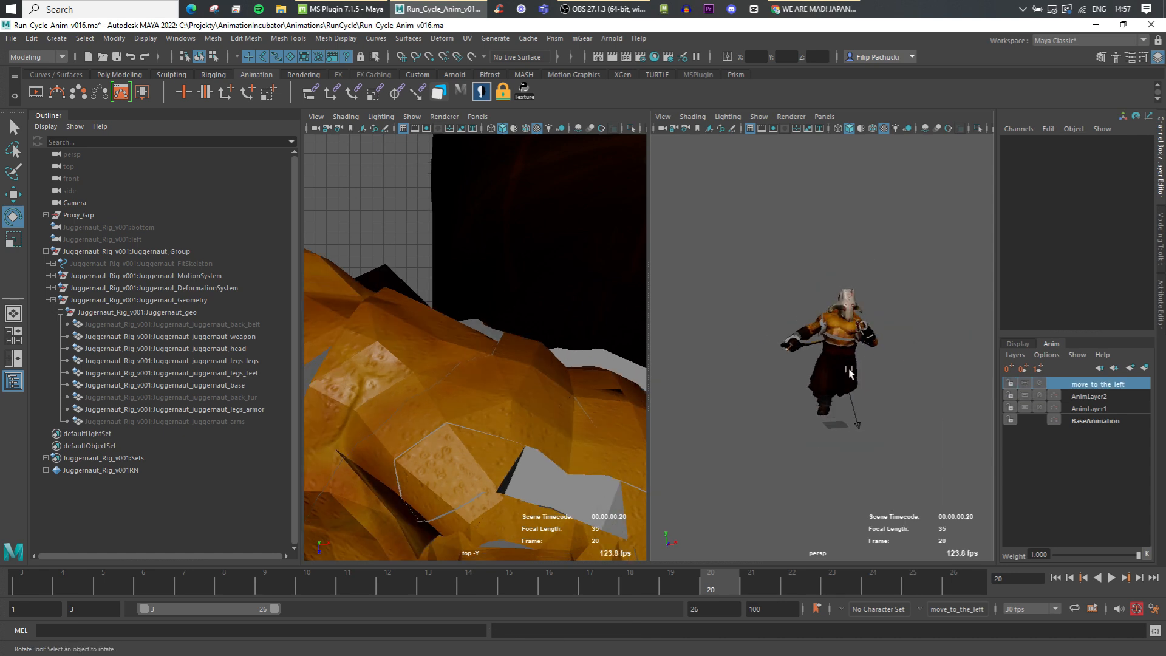
middle_click_drag(855, 373, 822, 383, "alt")
scroll(823, 383, "up", 4)
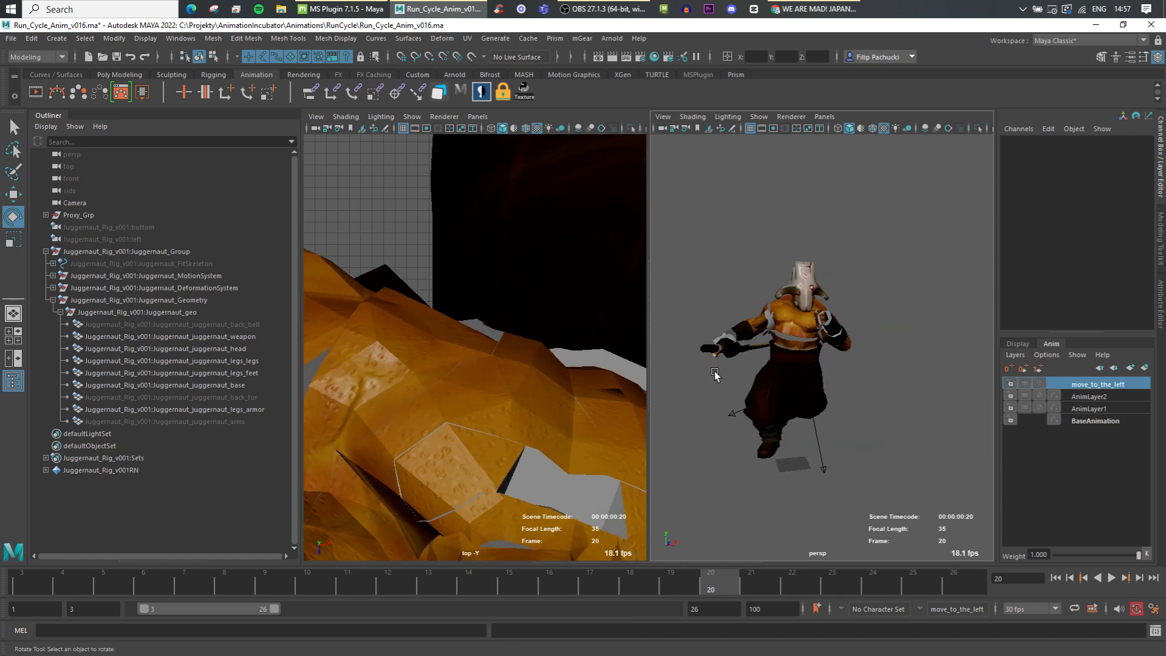
key("space")
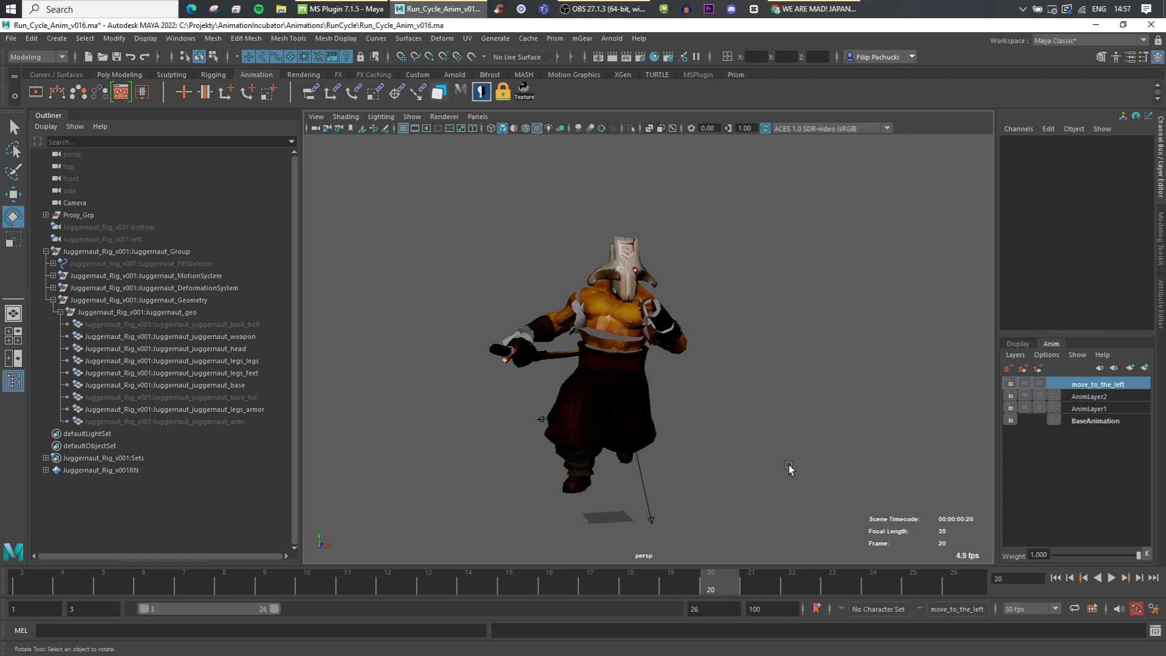
left_click(1111, 577)
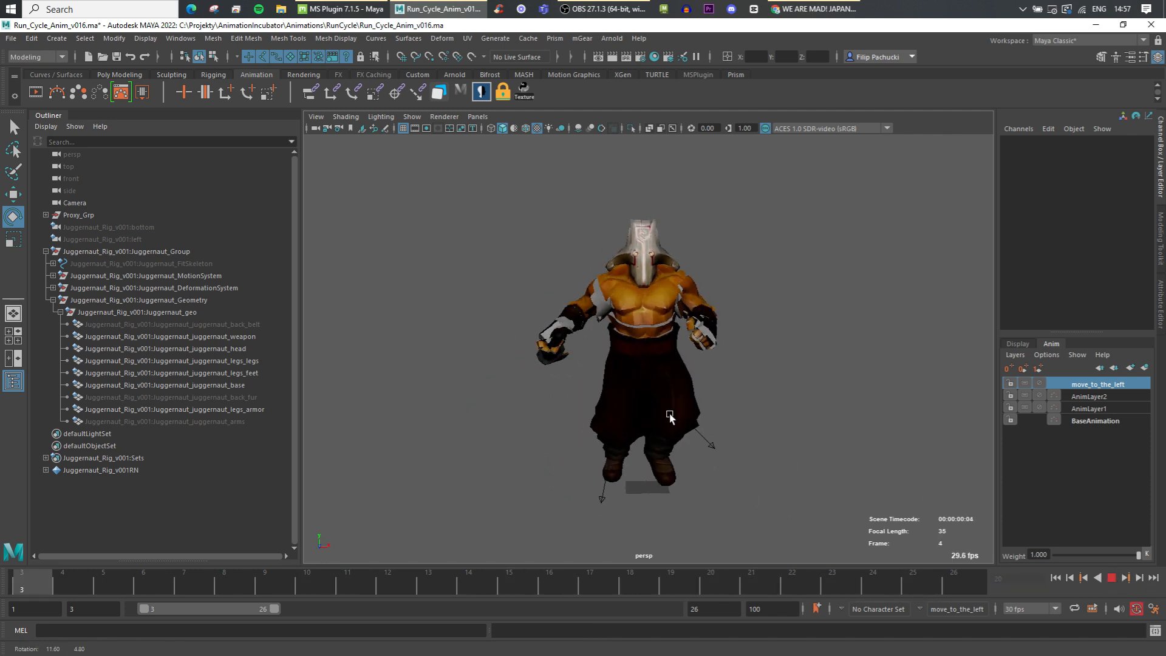
left_click(1039, 384)
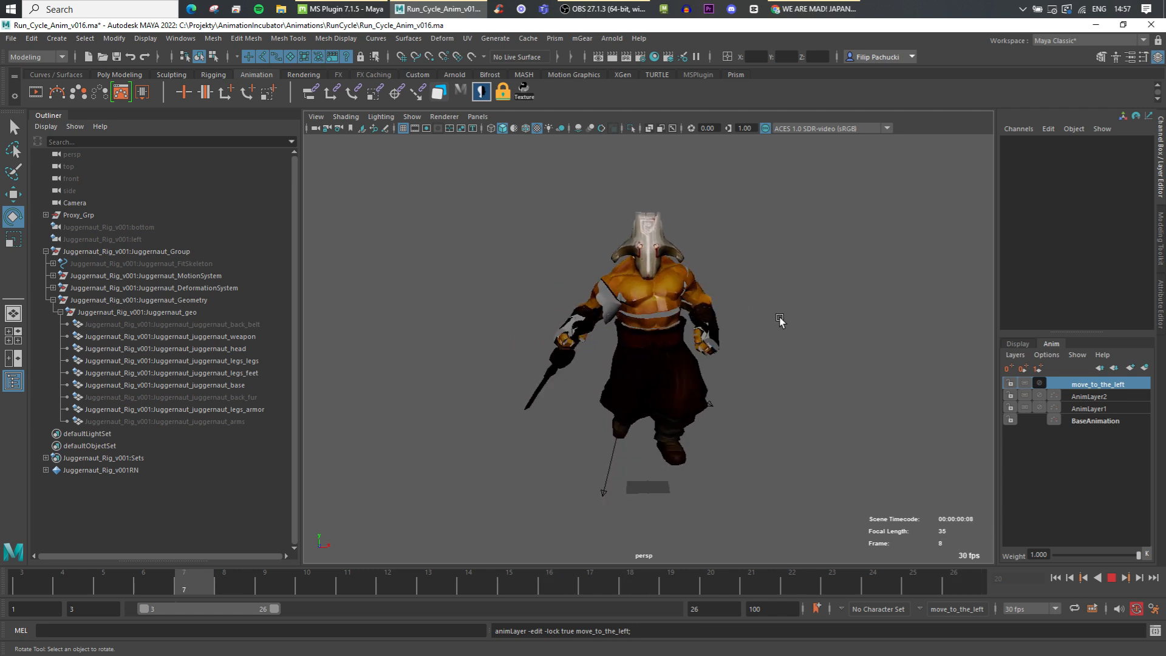
left_click_drag(776, 322, 622, 330, "alt")
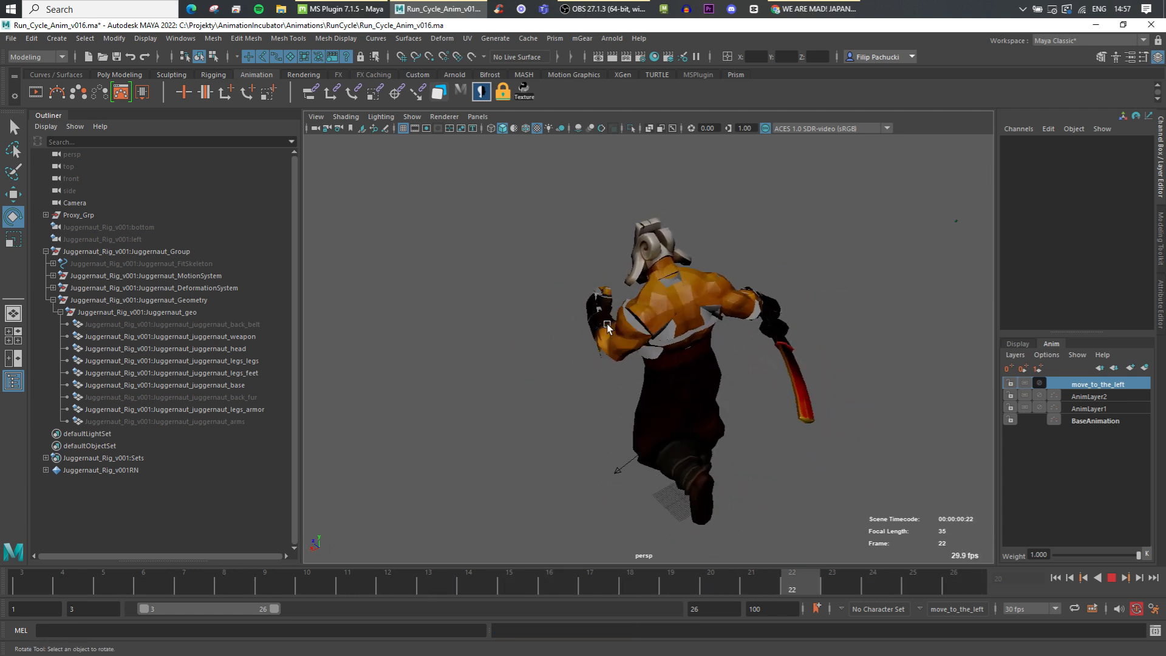
left_click_drag(618, 384, 768, 365, "alt")
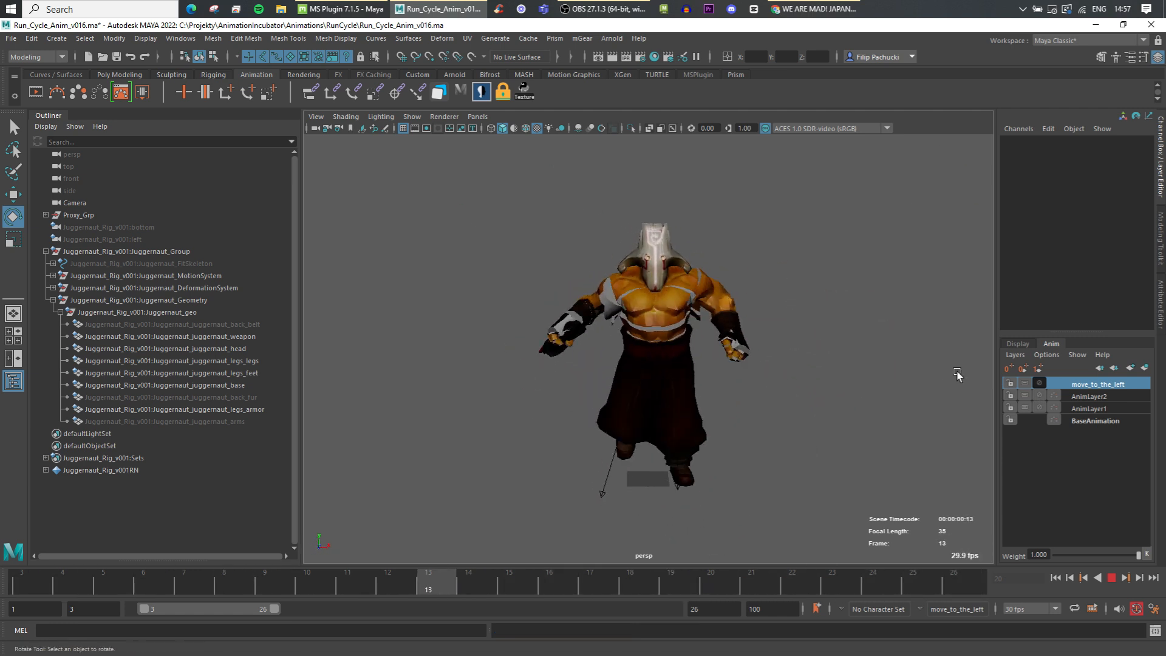
left_click(1039, 384)
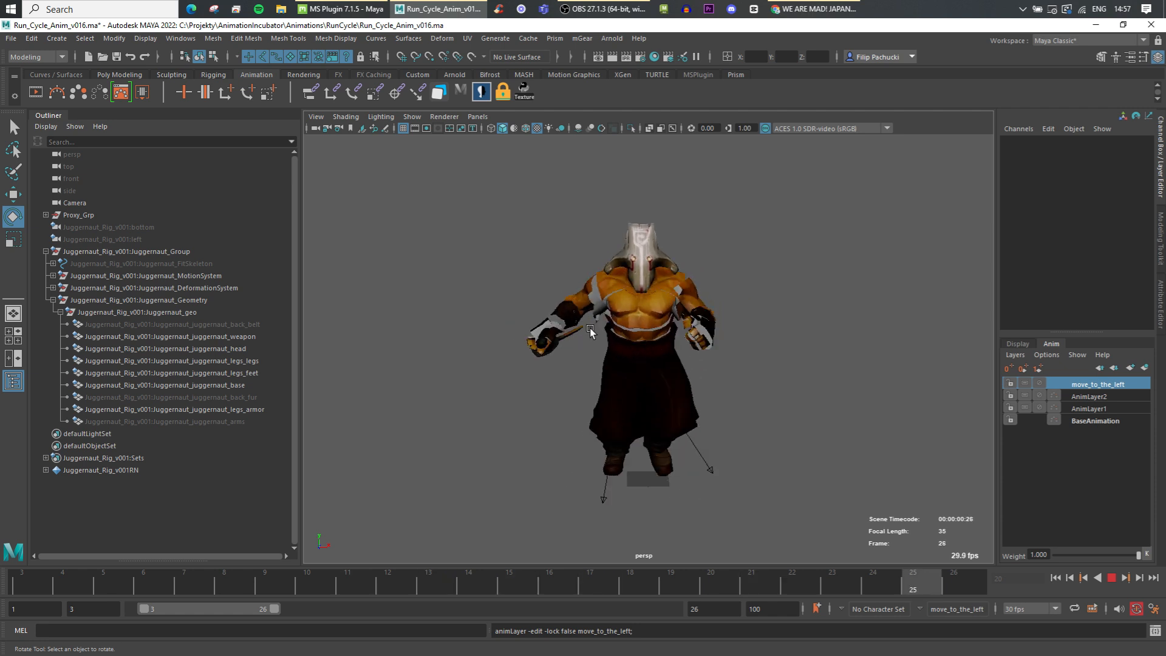
Mute and unmute move_to_the_left once more during playback and inspect the layered motion from the side and behind
left_click_drag(636, 398, 589, 389, "alt")
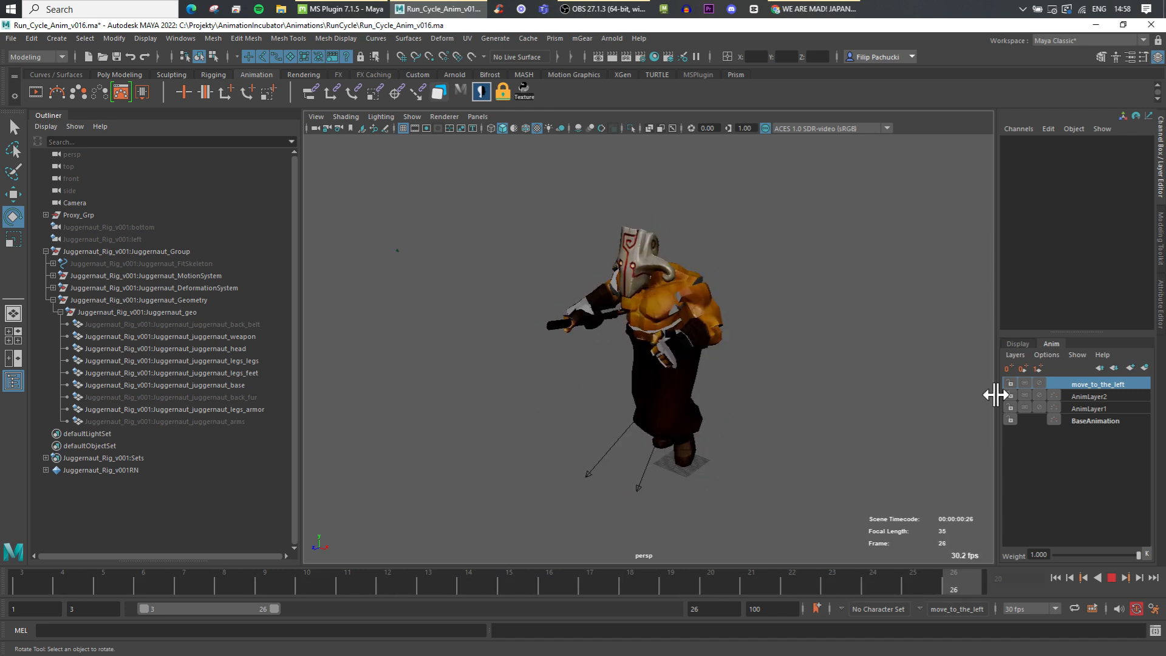
left_click(1039, 384)
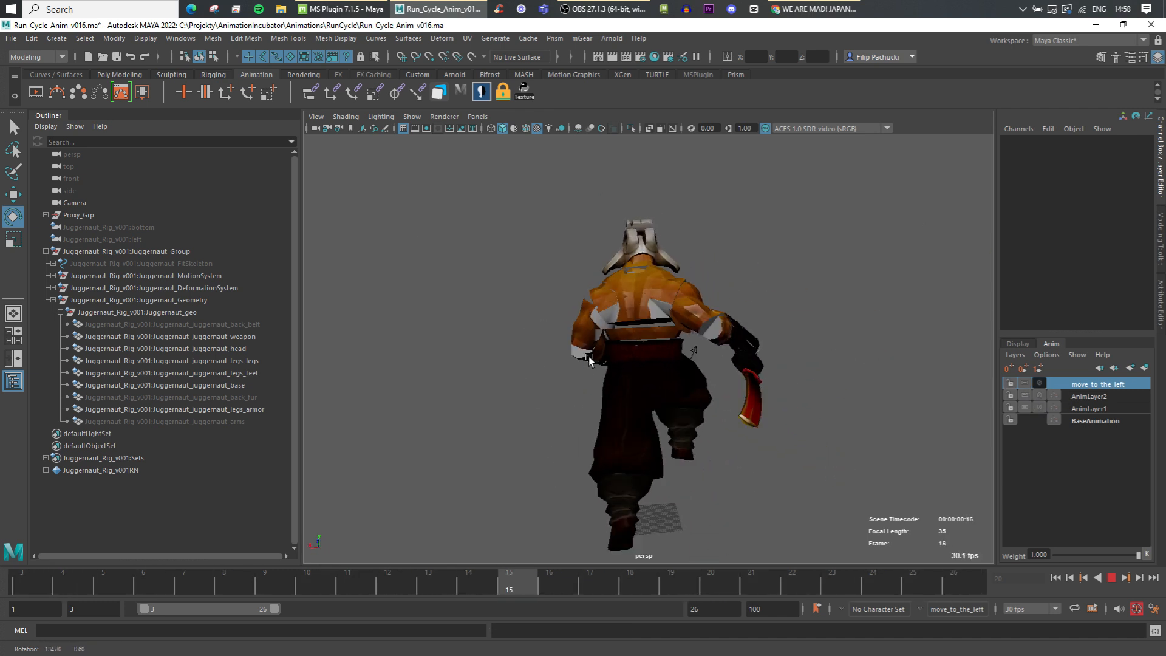
left_click(1042, 382)
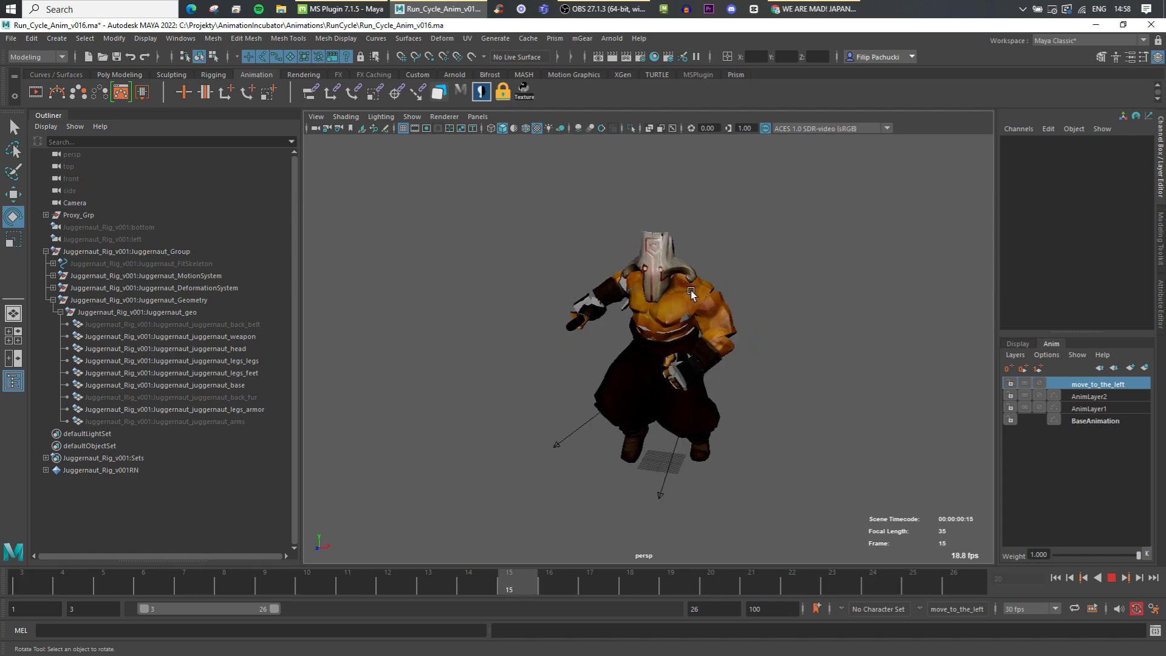
left_click_drag(893, 499, 578, 430, "alt")
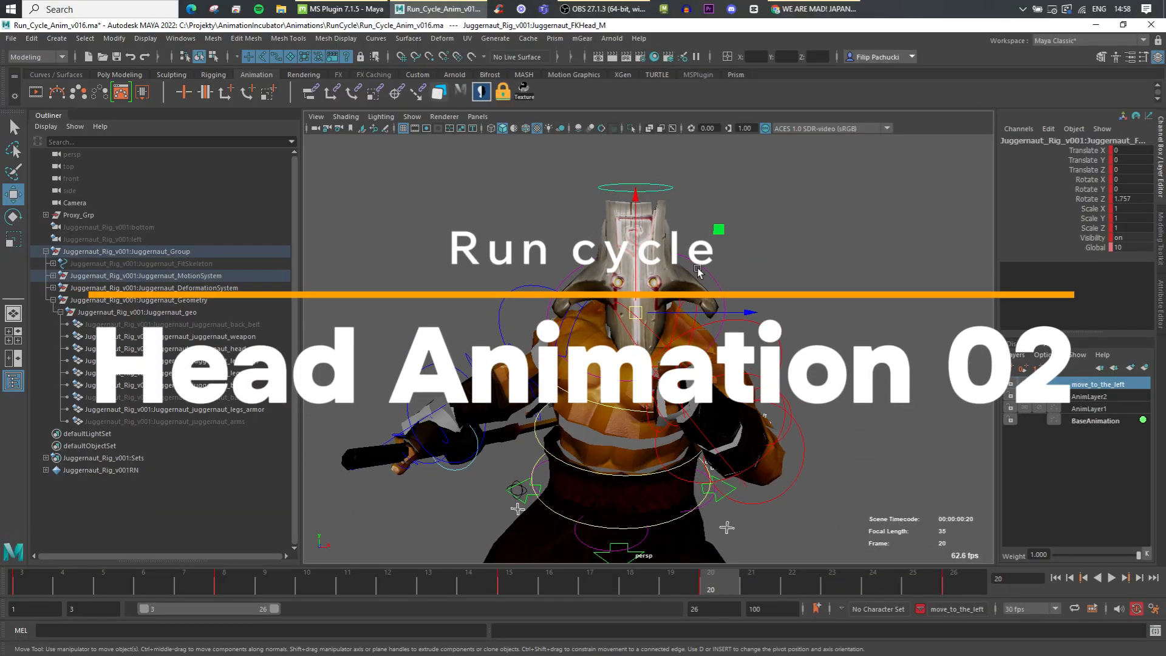
Play back the cycle with the neck control selected and review the head motion from the front and back
left_click_drag(703, 270, 729, 383, "alt")
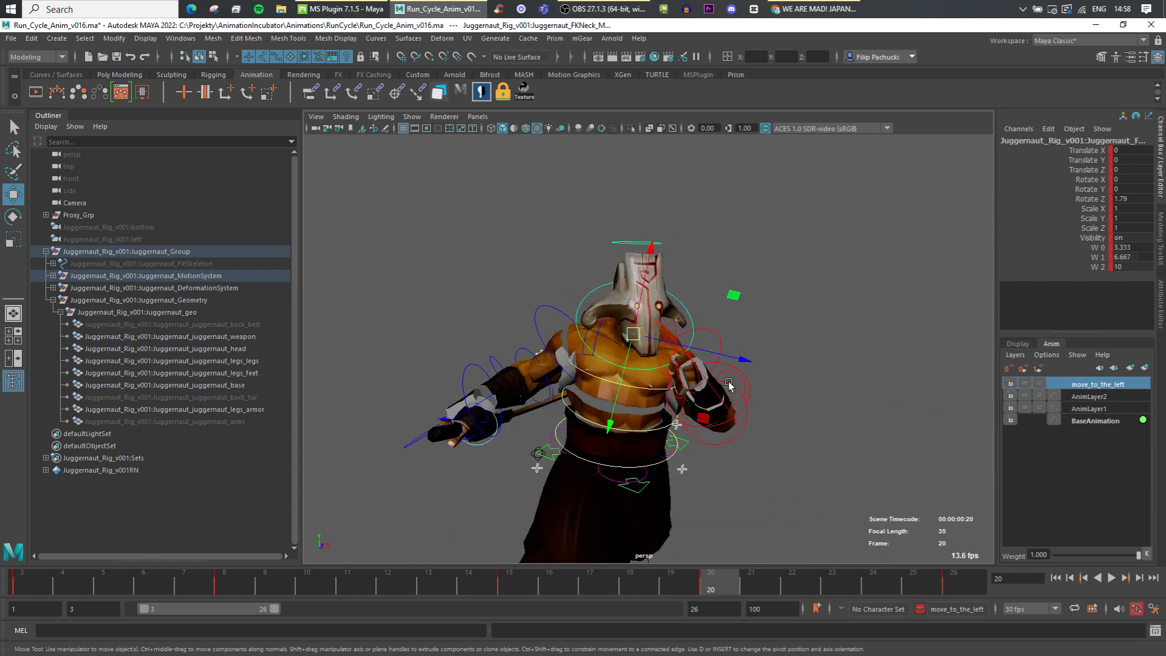
key("alt+v")
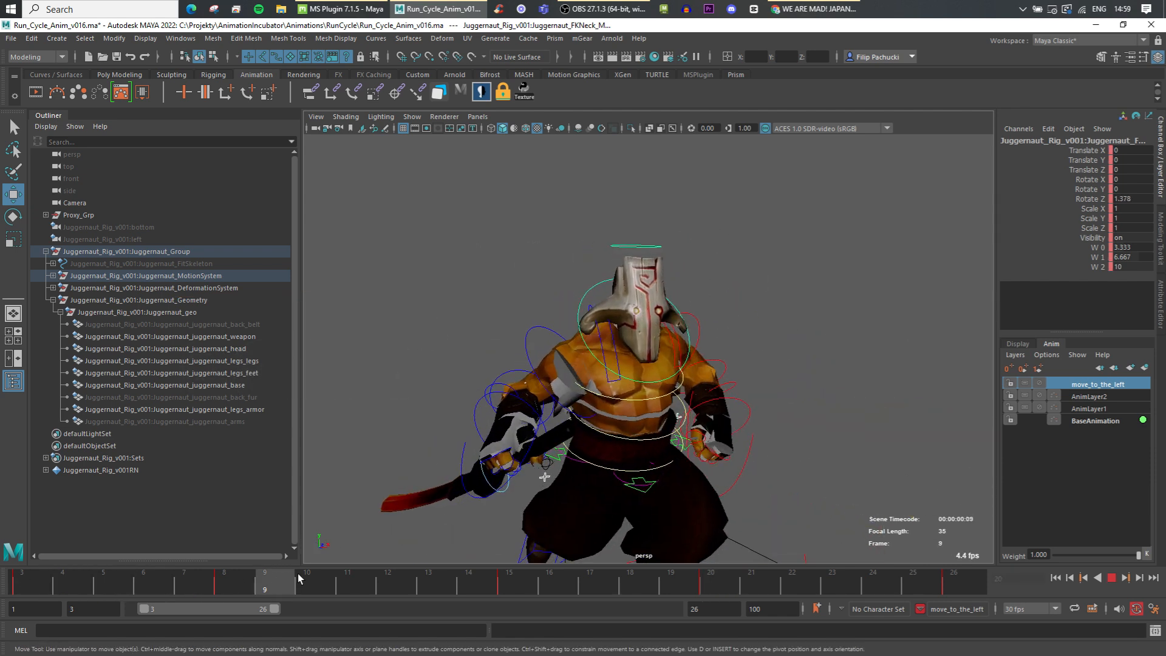
scroll(642, 401, "down", 5)
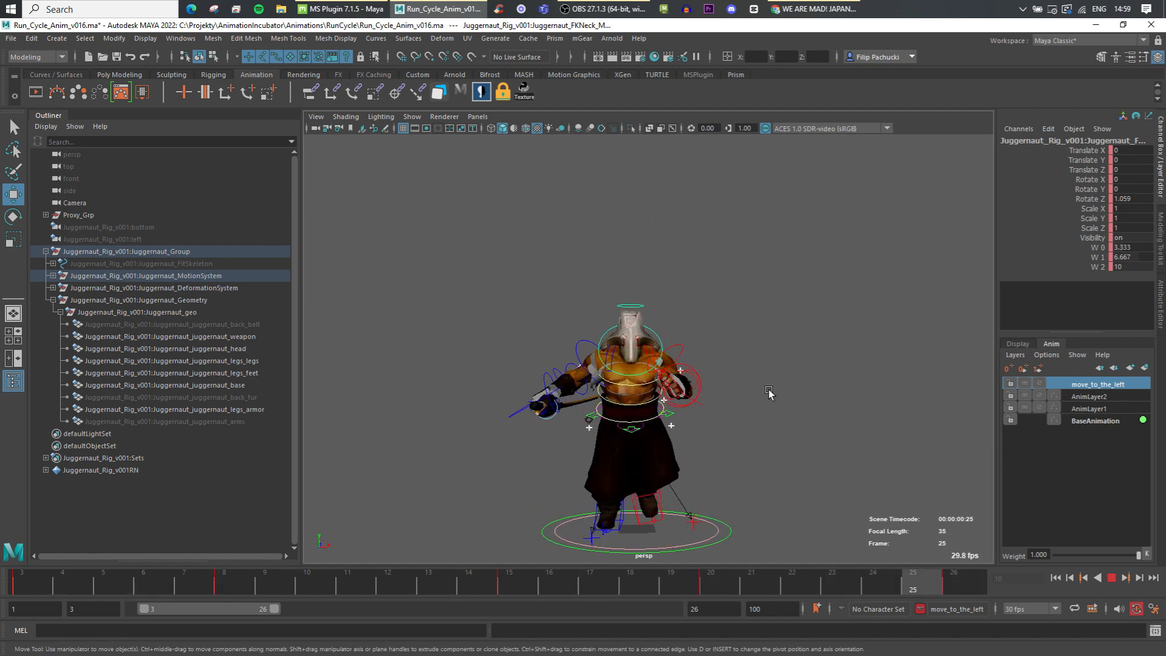
left_click_drag(769, 393, 510, 405, "alt")
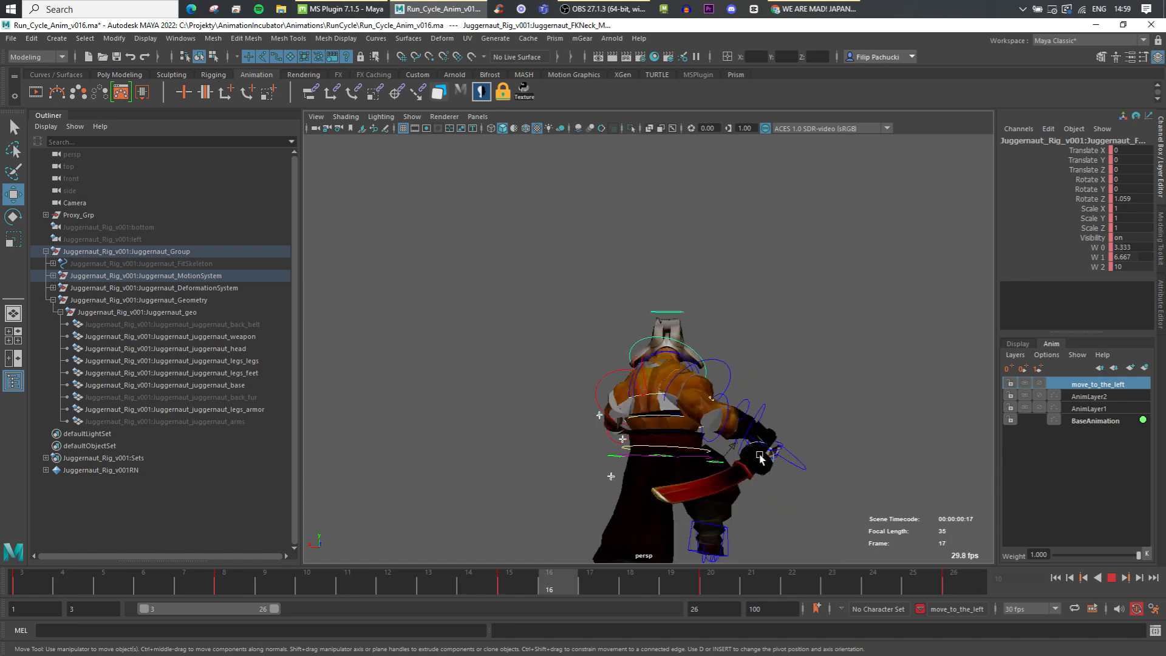
left_click(1110, 578)
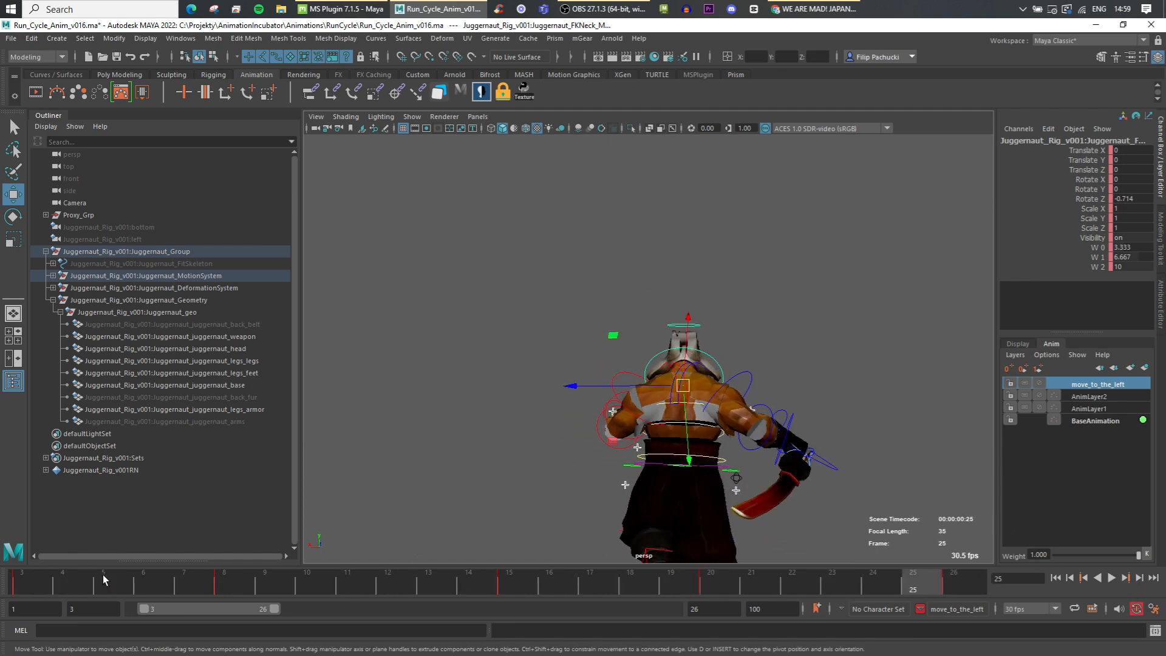
left_click_drag(668, 359, 709, 363, "alt")
left_click_drag(870, 361, 744, 384, "alt")
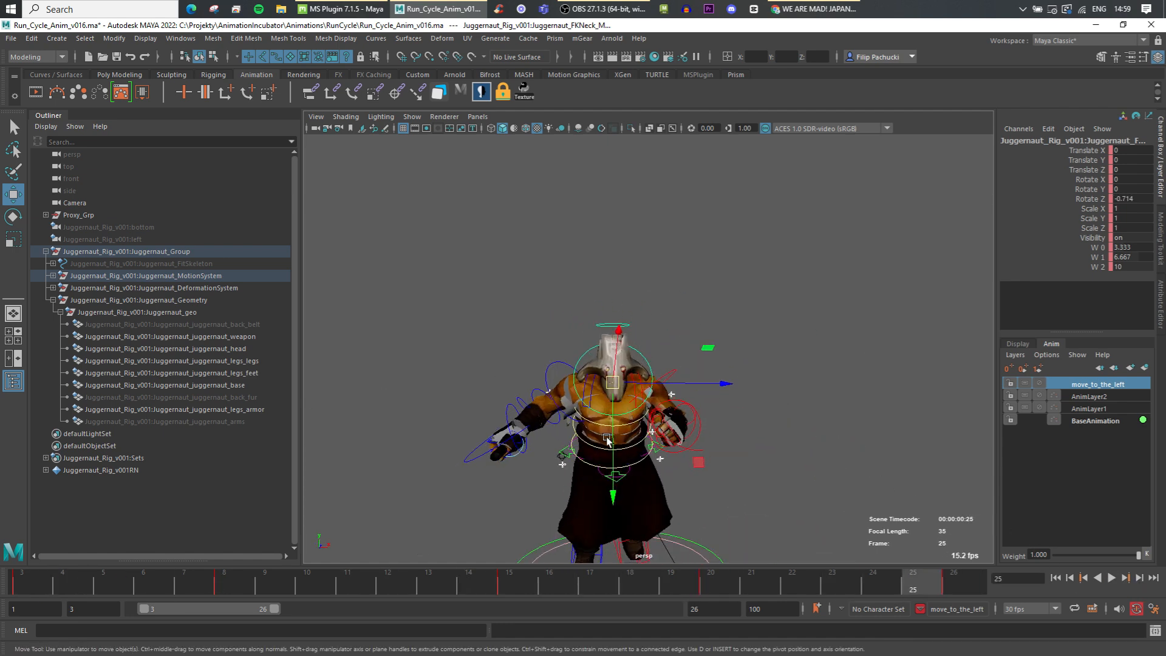
Rotate the neck control at frame 8 to X 2.349, Y 4.878 and Z 3.284
key("alt+v")
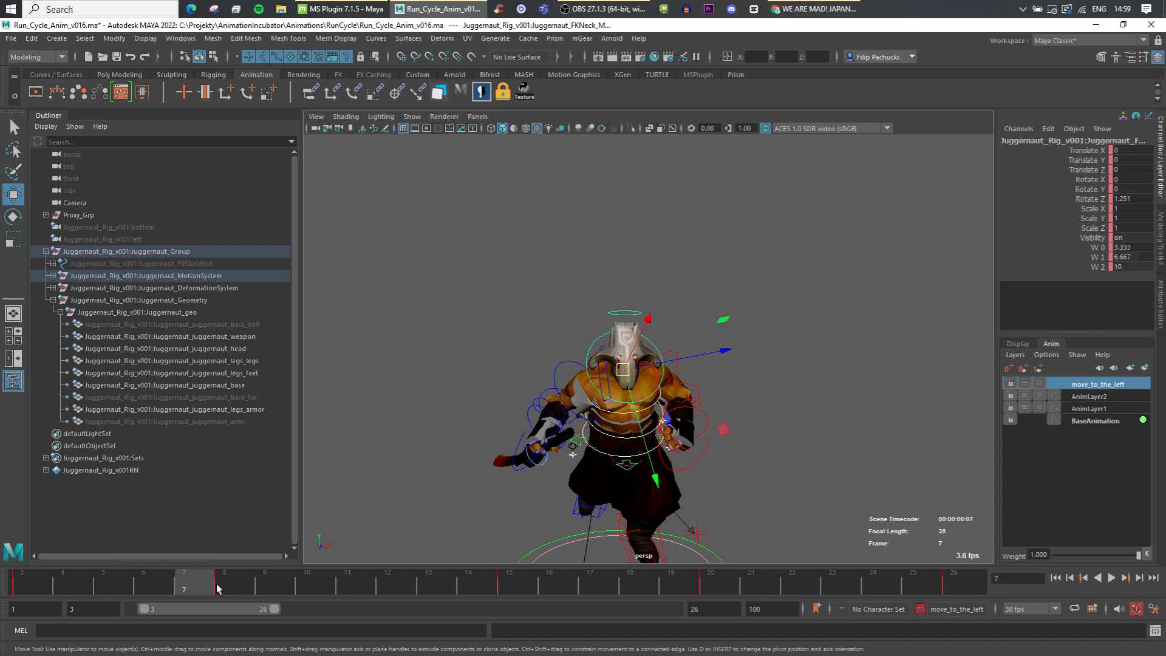
left_click(217, 587)
key("e")
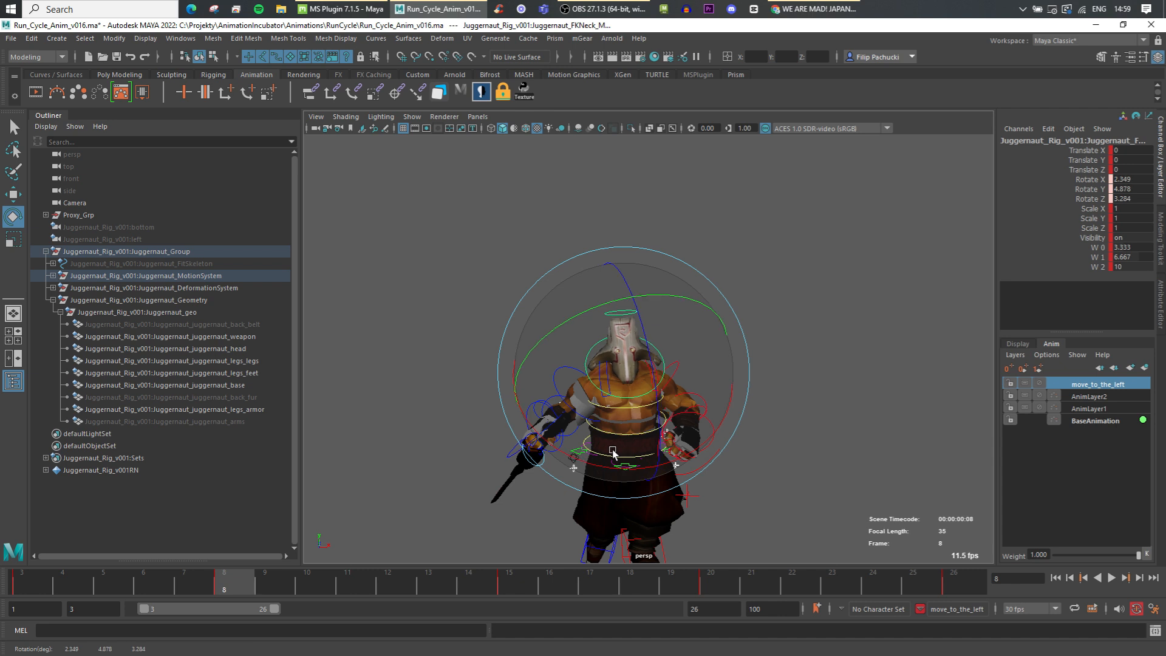
Scrub through the head animation and rotate the head control at frame 20 to X -0.372, Y -3.542 and Z 1.408
left_click(44, 581)
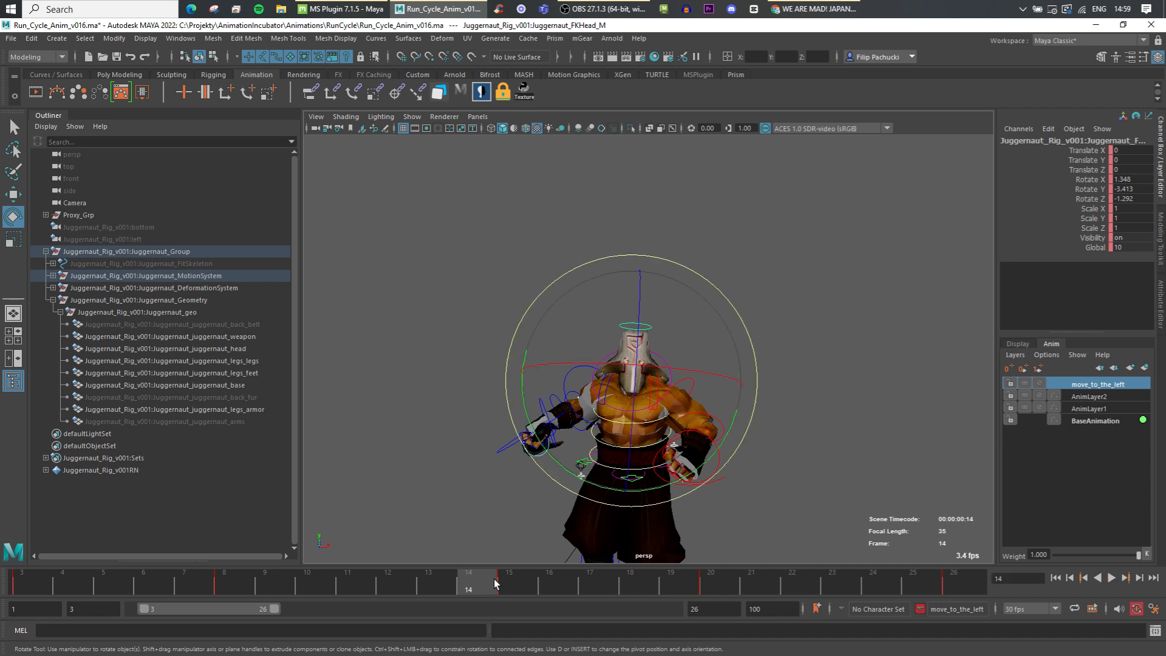
left_click_drag(113, 573, 370, 580)
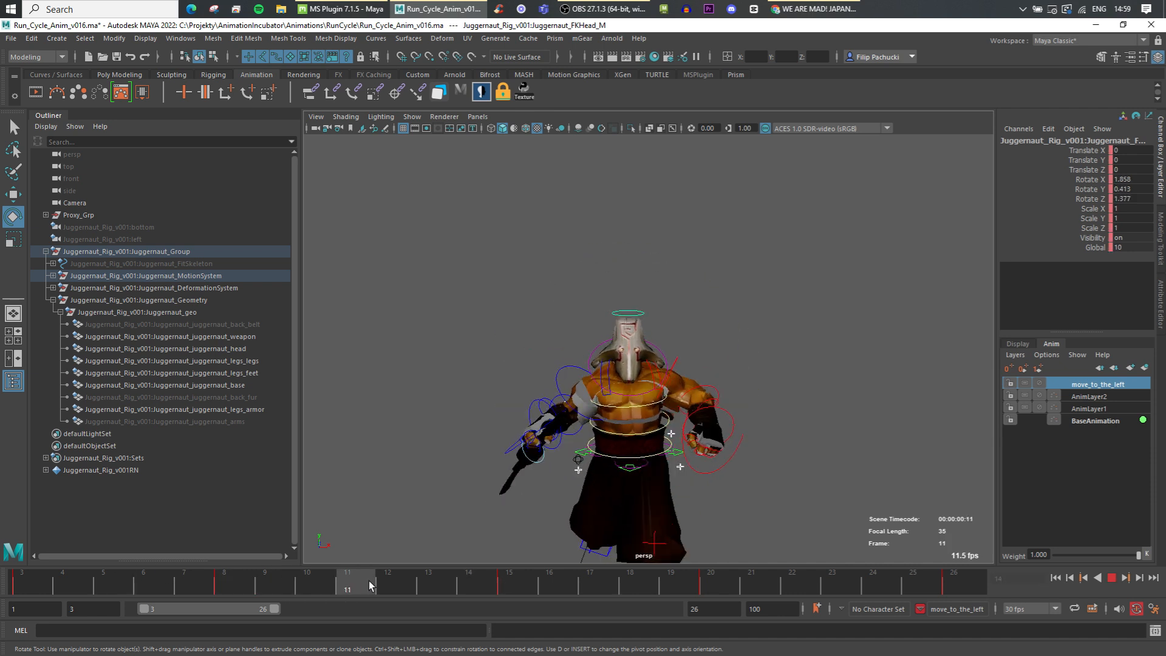
left_click_drag(522, 578, 684, 586)
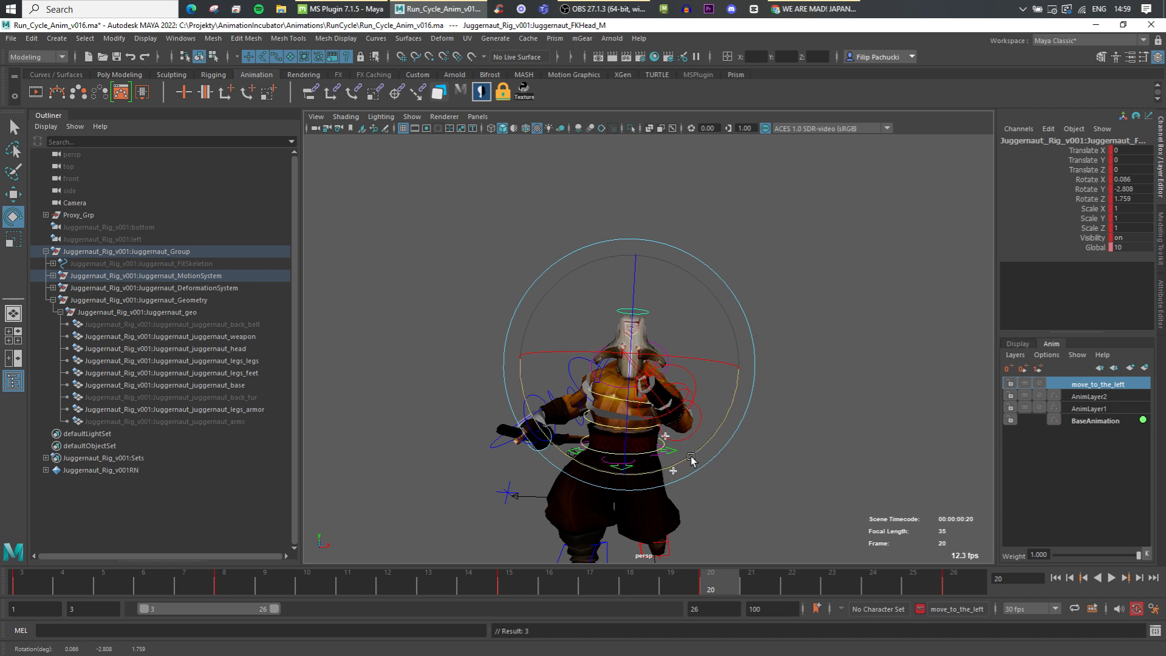
left_click_drag(766, 584, 840, 586)
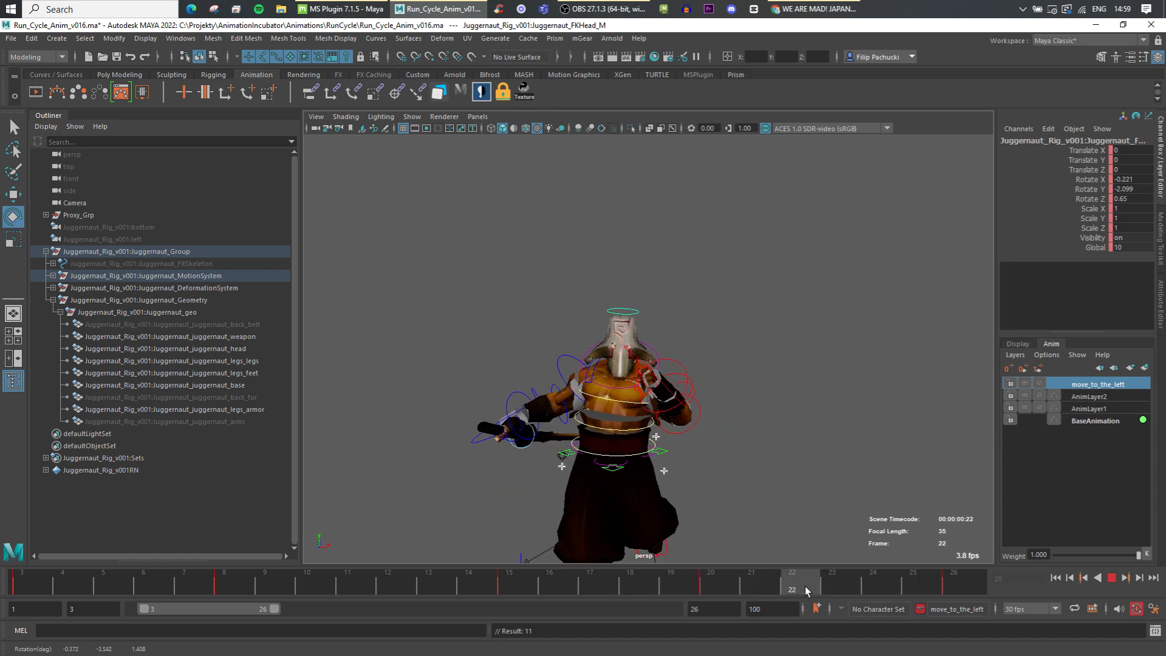
Copy the head control's key from frame 26 and paste it at frame 3 to match the loop ends
left_click(973, 364)
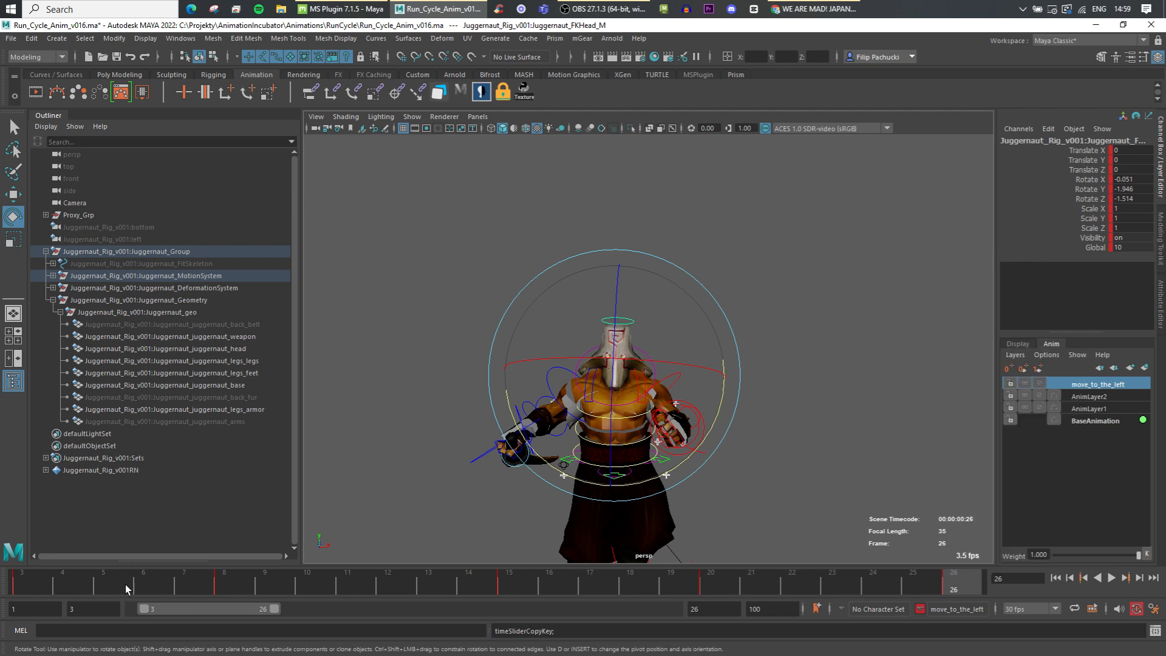
right_click(25, 585)
left_click(201, 371)
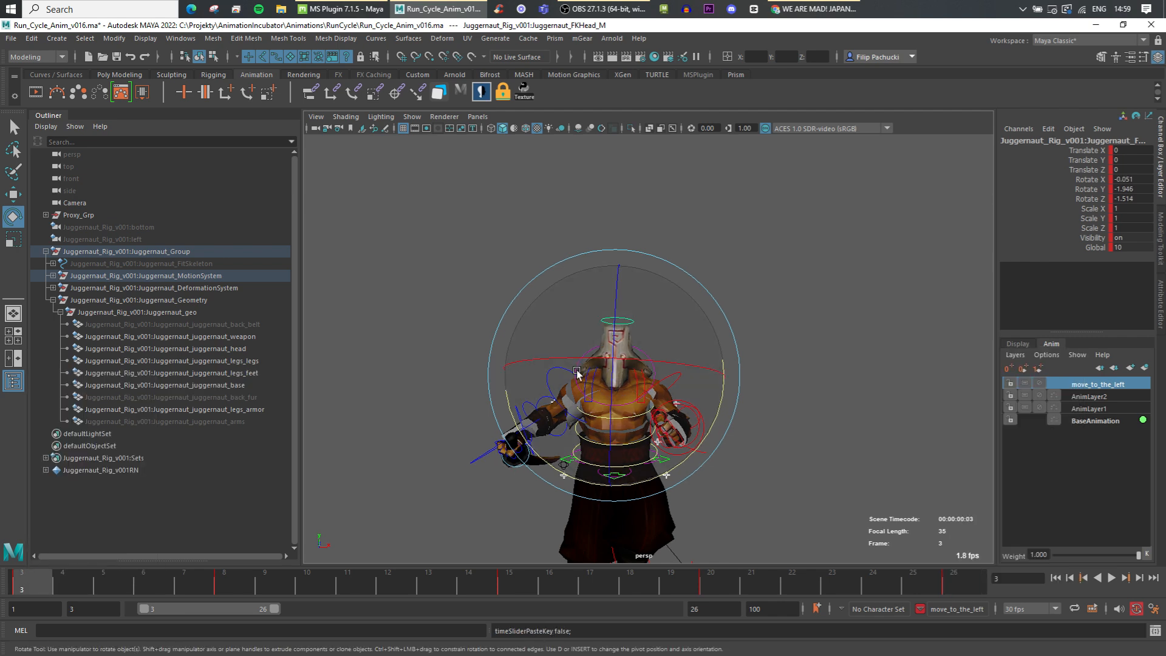
Key the head control at frame 12 and tilt it at frame 13 to Rotate Z -5.833
left_click(1110, 578)
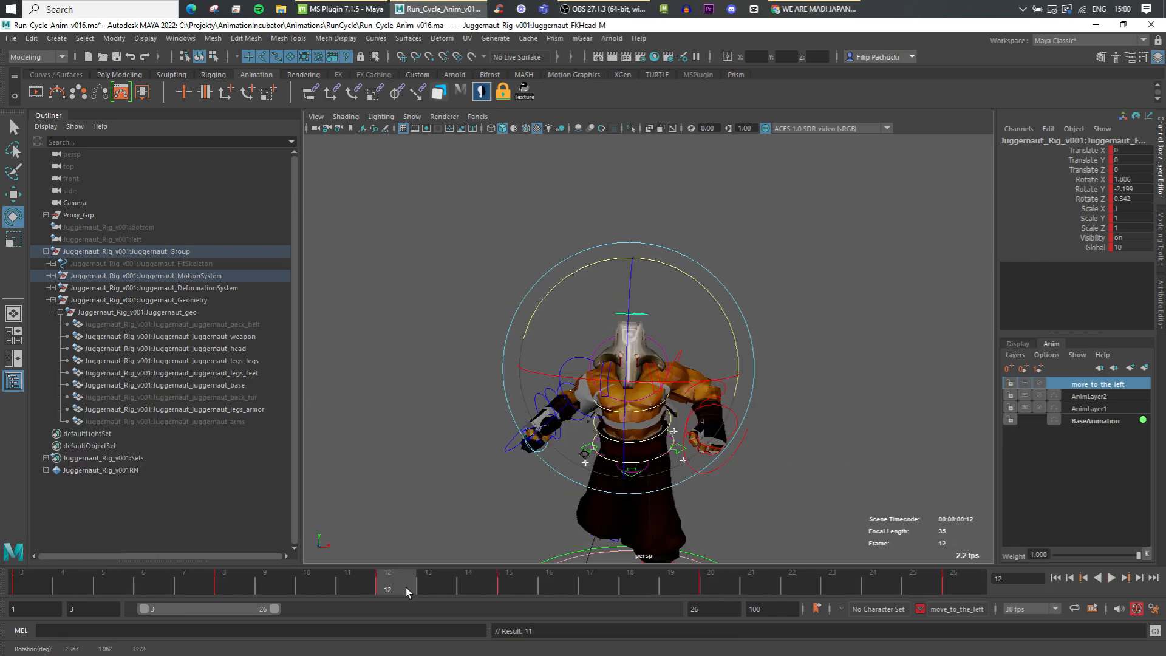
mouse_move(405, 588)
left_mouse_down()
mouse_move(340, 585)
mouse_move(418, 592)
left_mouse_up()
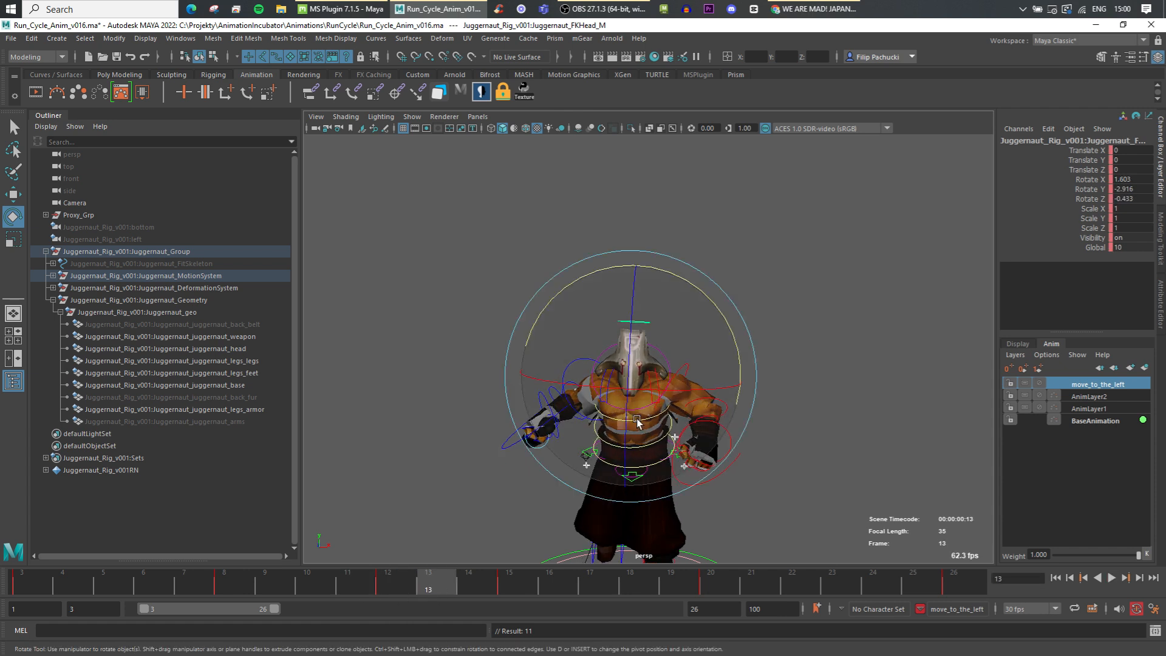
left_click_drag(637, 423, 638, 410)
left_click_drag(397, 584, 482, 589)
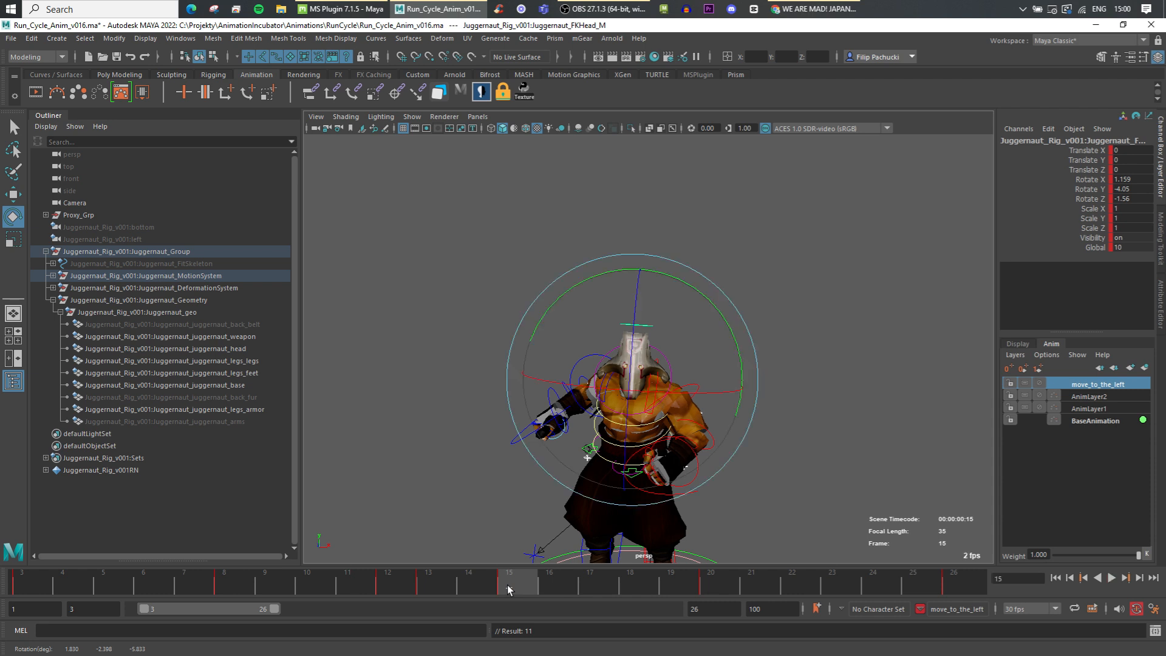
Key the head at frame 15 with rotation X 0.881, Y -4.369, Z 3.321 and play back the cycle
left_click_drag(703, 327, 705, 326)
key("s")
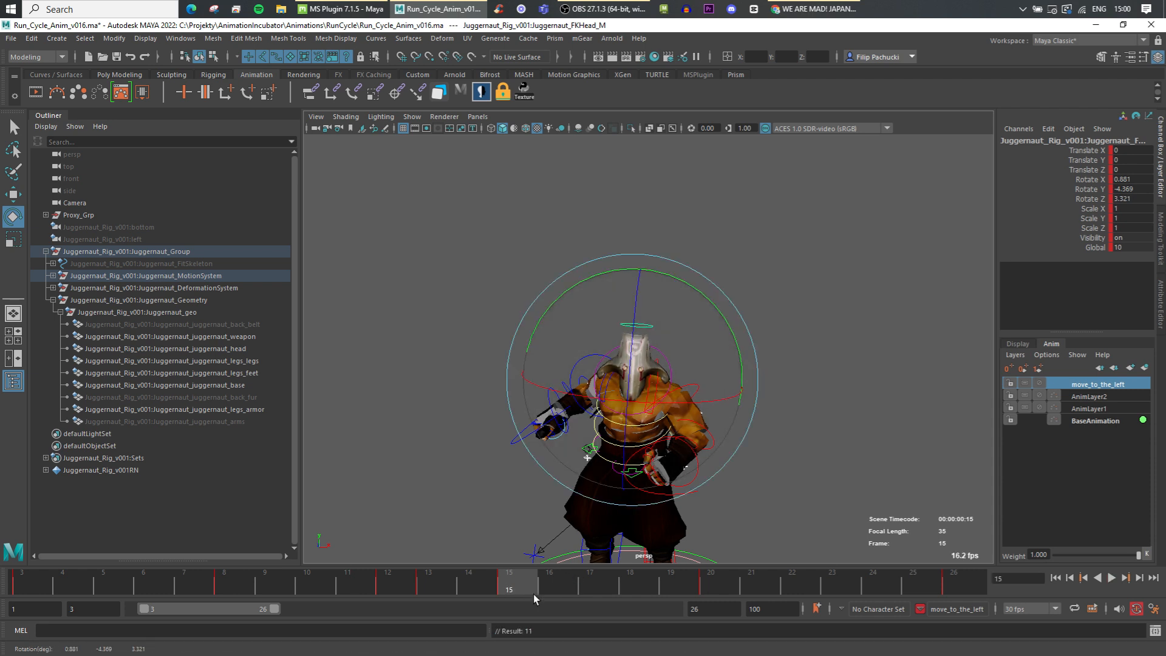
left_click_drag(533, 594, 709, 585)
left_click(1111, 577)
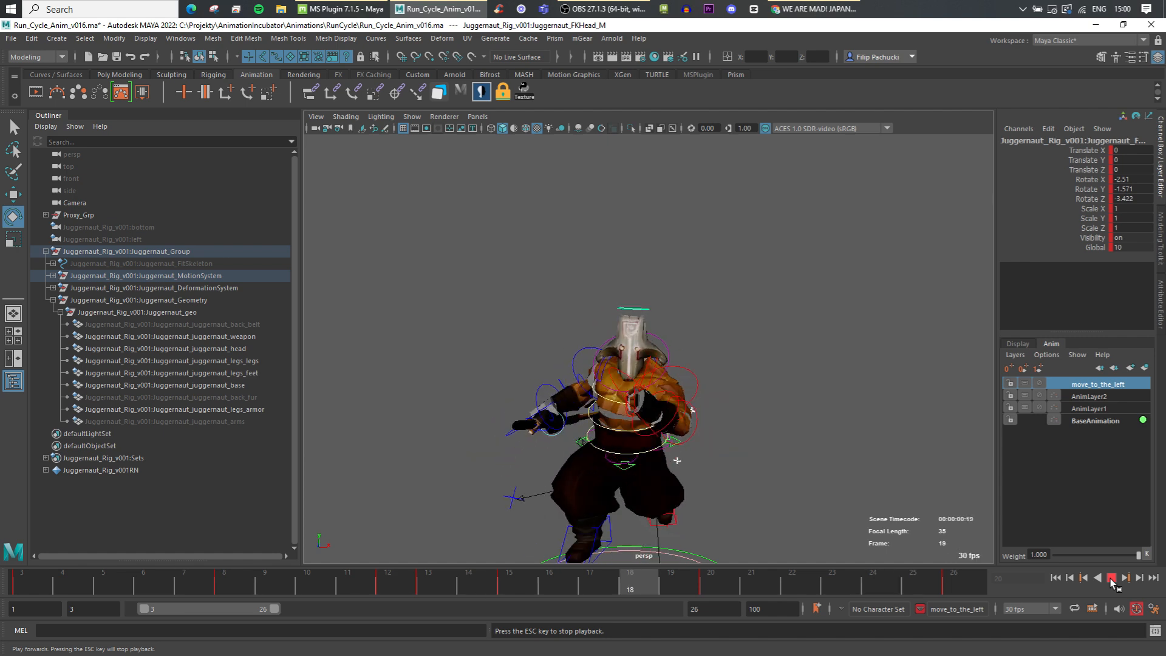
Activate the BaseAnimation layer, key a stronger head tilt at frame 13 with Rotate Z -8.717, and play it back
mouse_move(470, 589)
left_mouse_down()
mouse_move(355, 604)
mouse_move(446, 588)
mouse_move(375, 586)
mouse_move(431, 592)
left_mouse_up()
left_click(1089, 420)
middle_click_drag(516, 526, 523, 553)
key("s")
key("alt+v")
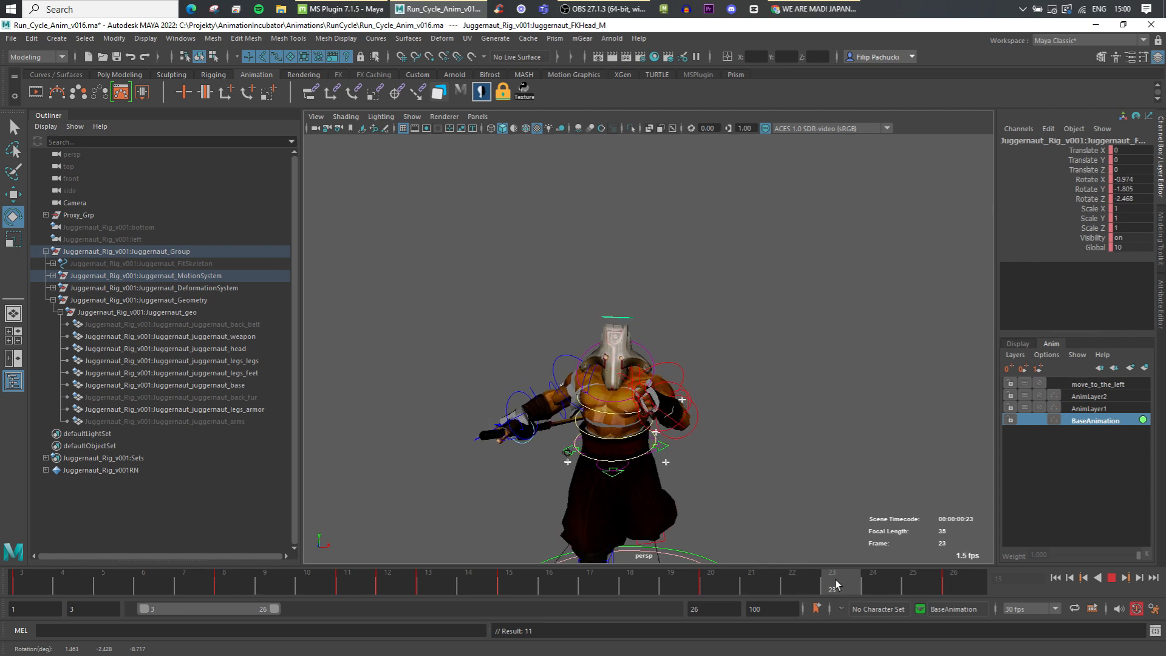
Key the head at frame 23 with rotation X -1.076, Y -1.79, Z -8.121 and review the playback
left_click_drag(807, 591, 835, 590)
key("s")
middle_click_drag(820, 534, 829, 541)
key("s")
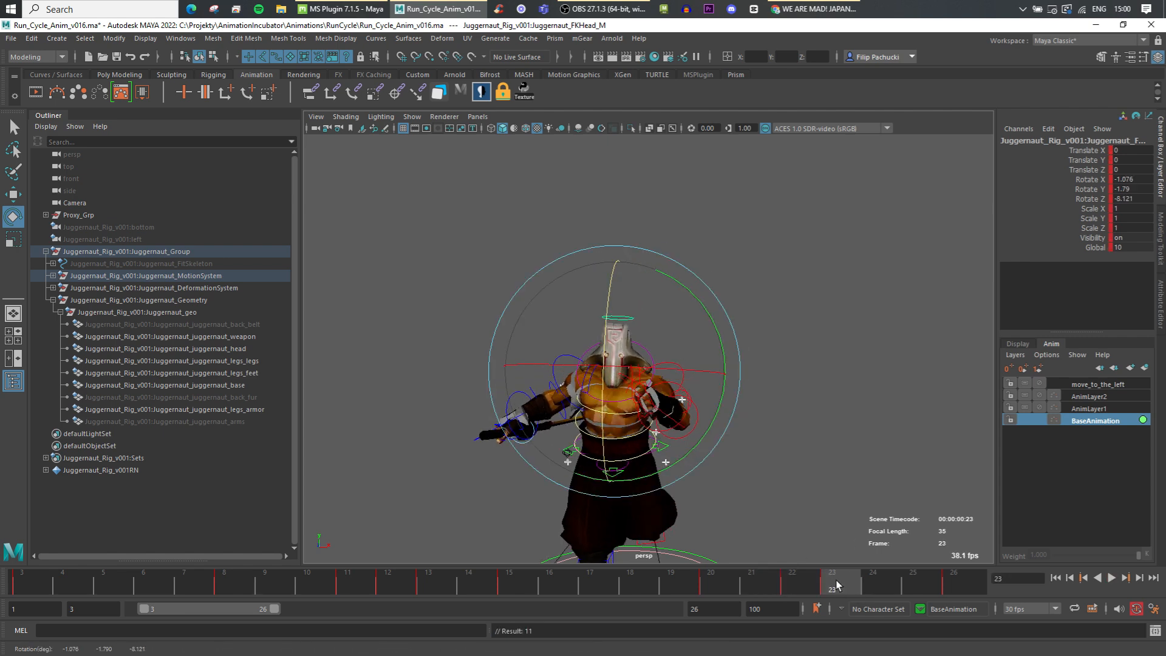
left_click_drag(835, 582, 811, 583)
key("alt+v")
key("alt+v")
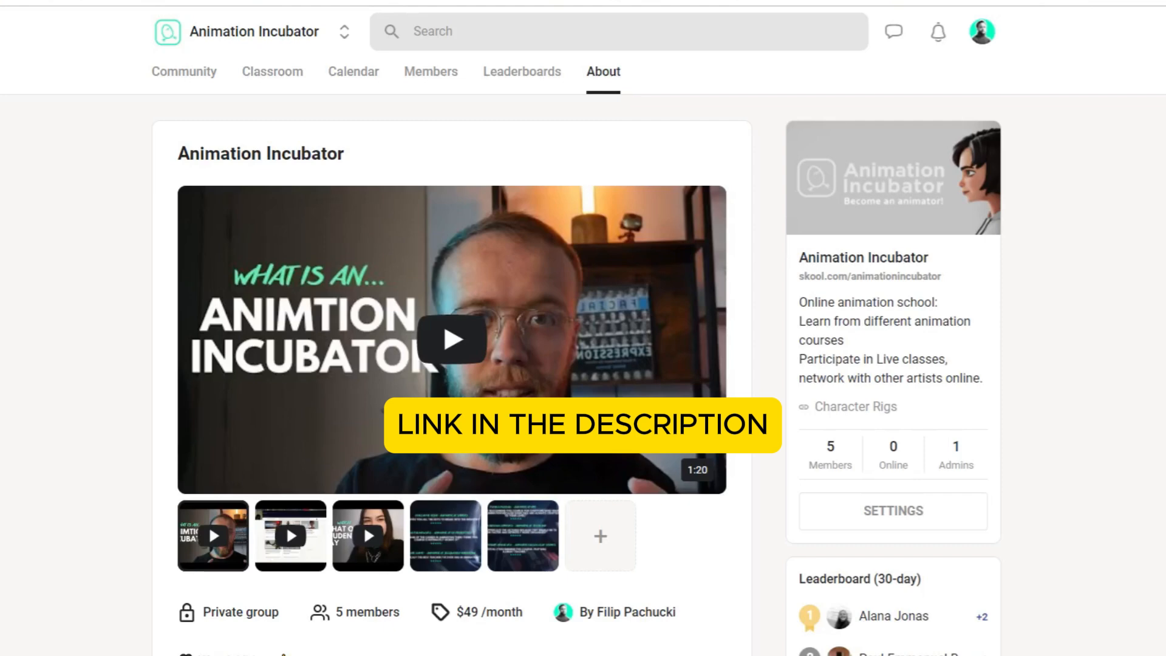
scroll(453, 364, "down", 5)
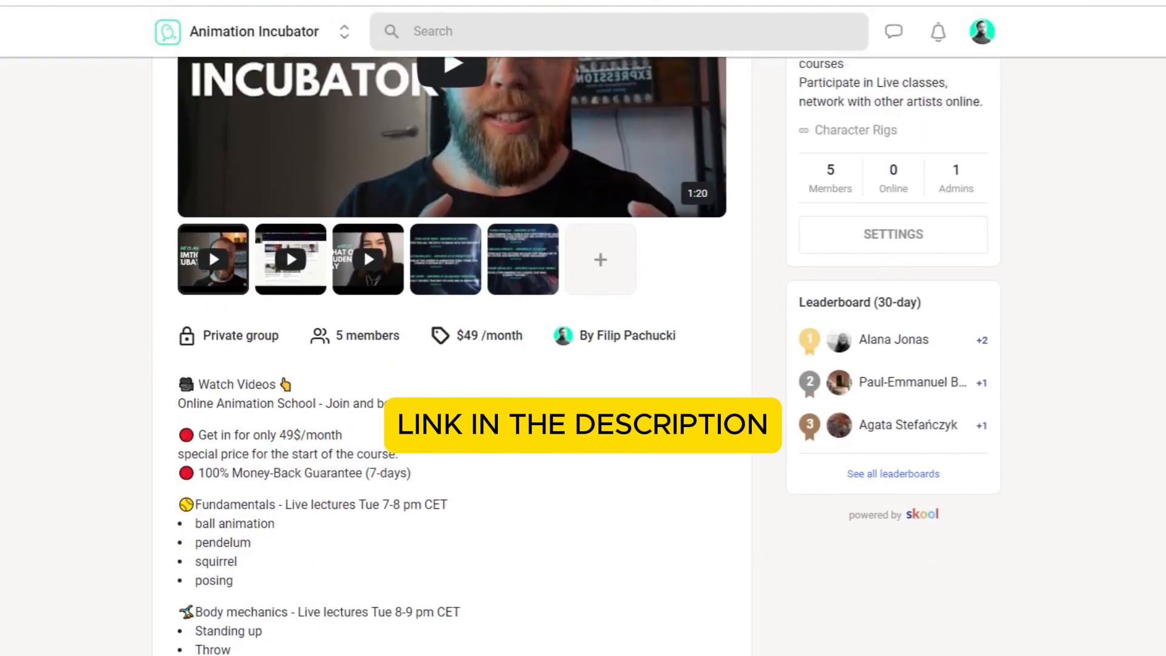
scroll(453, 364, "down", 9)
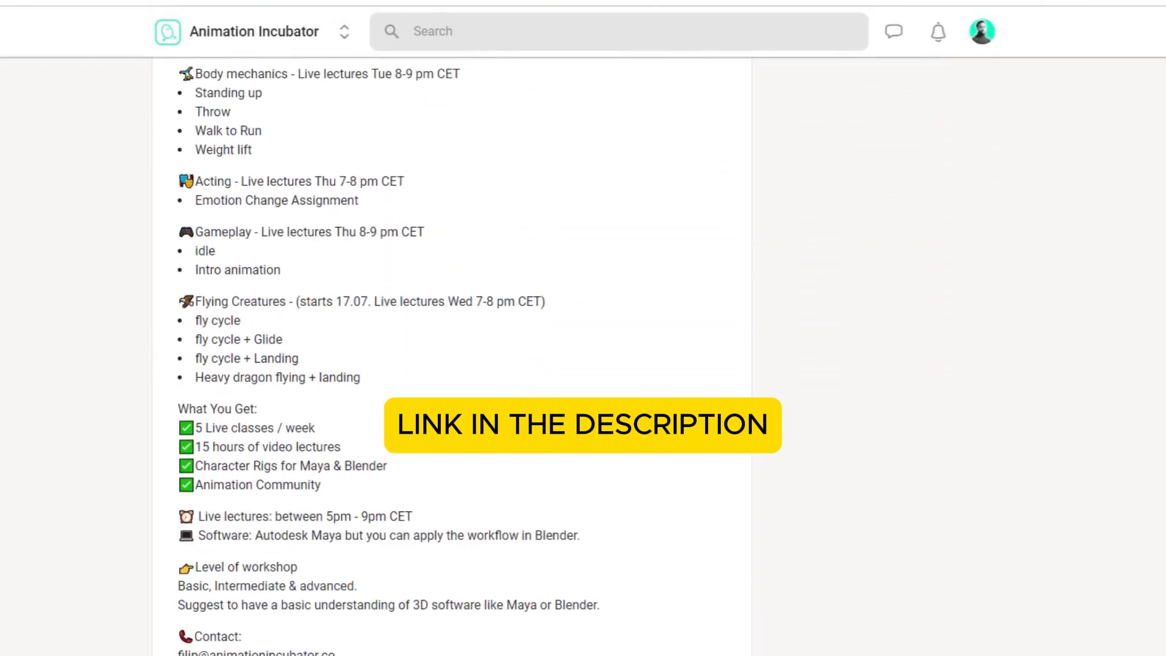